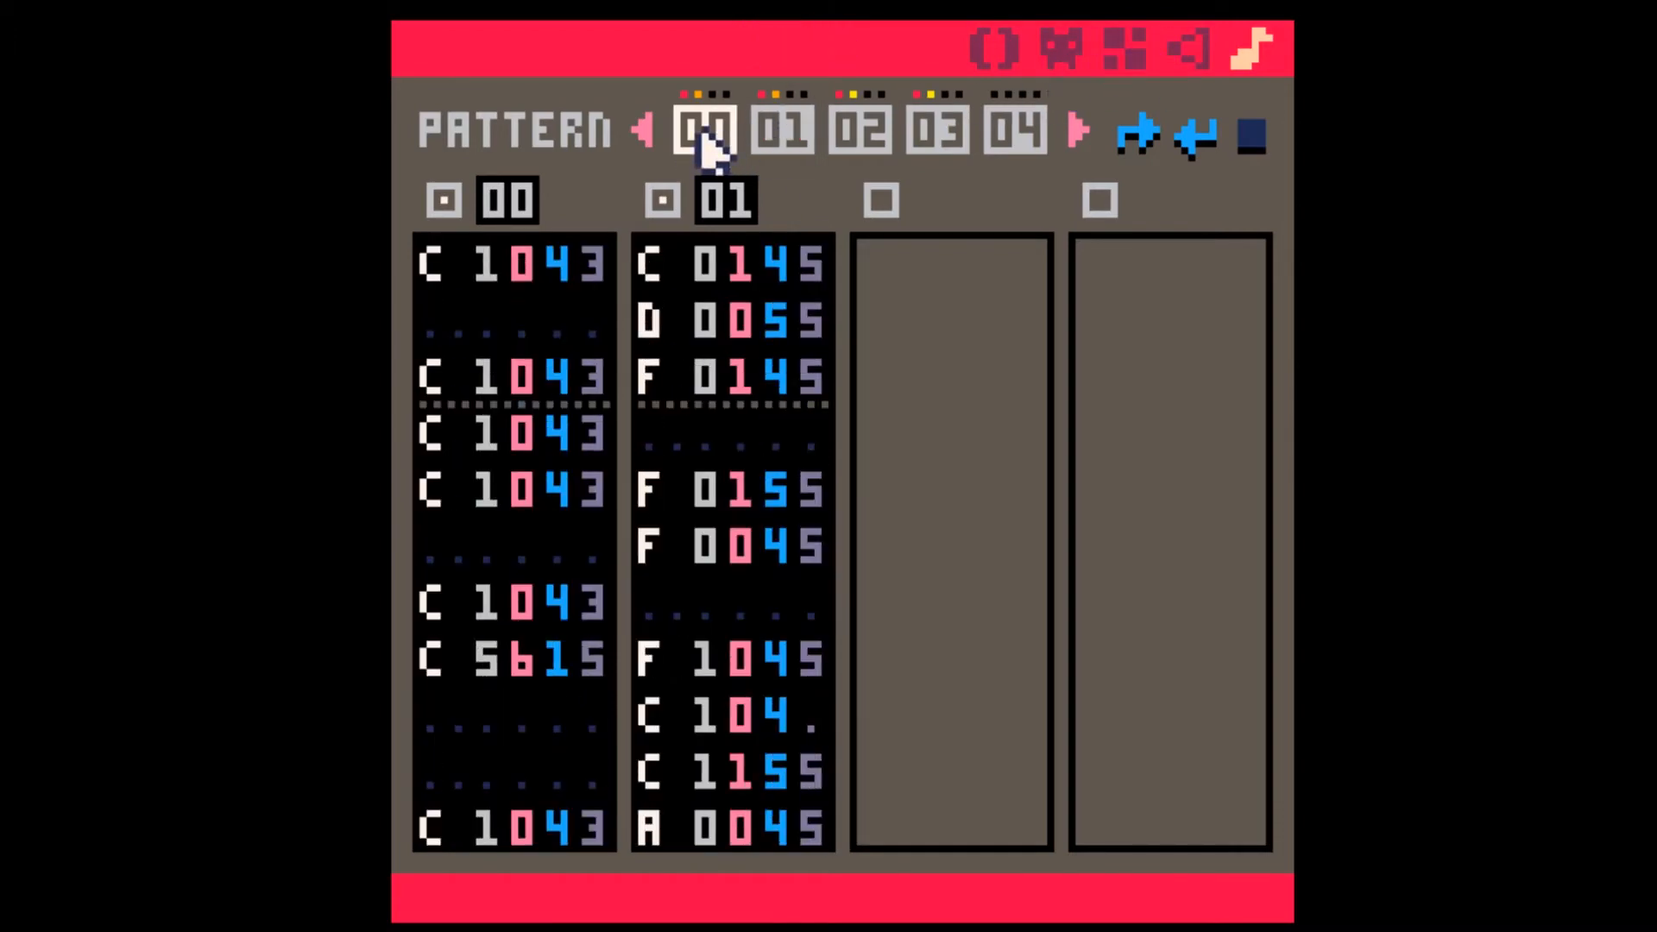
- Copy all 32 notes of SFX 01 and paste them into SFX 03 starting at the first note
key(space)
click(1195, 52)
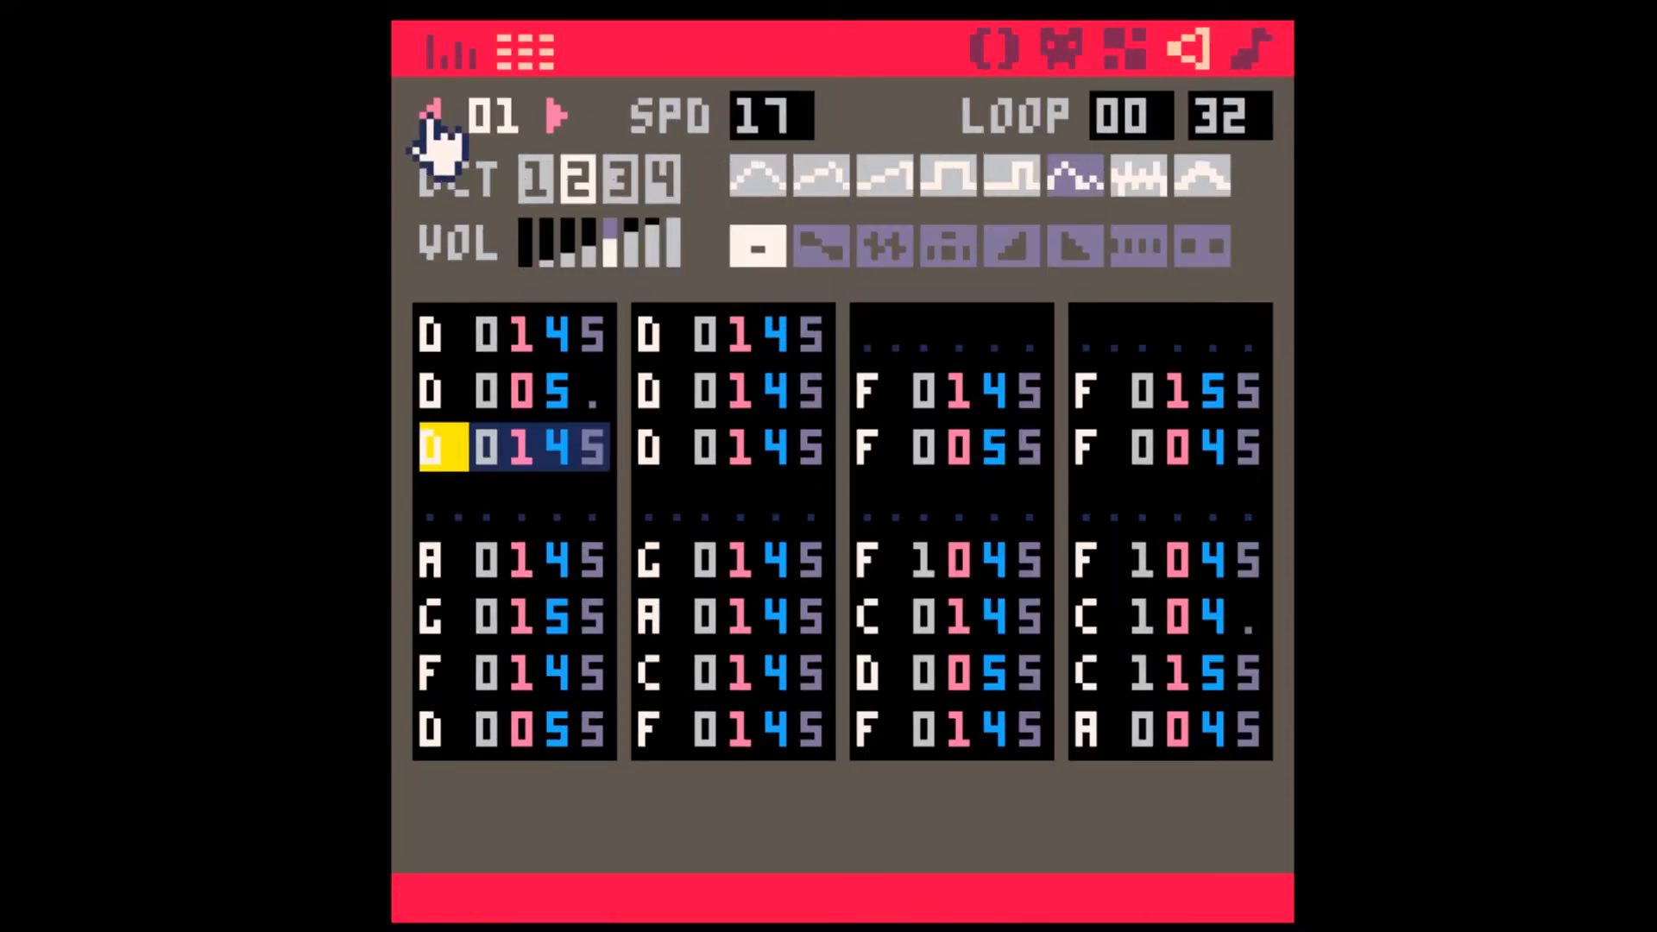
click(441, 341)
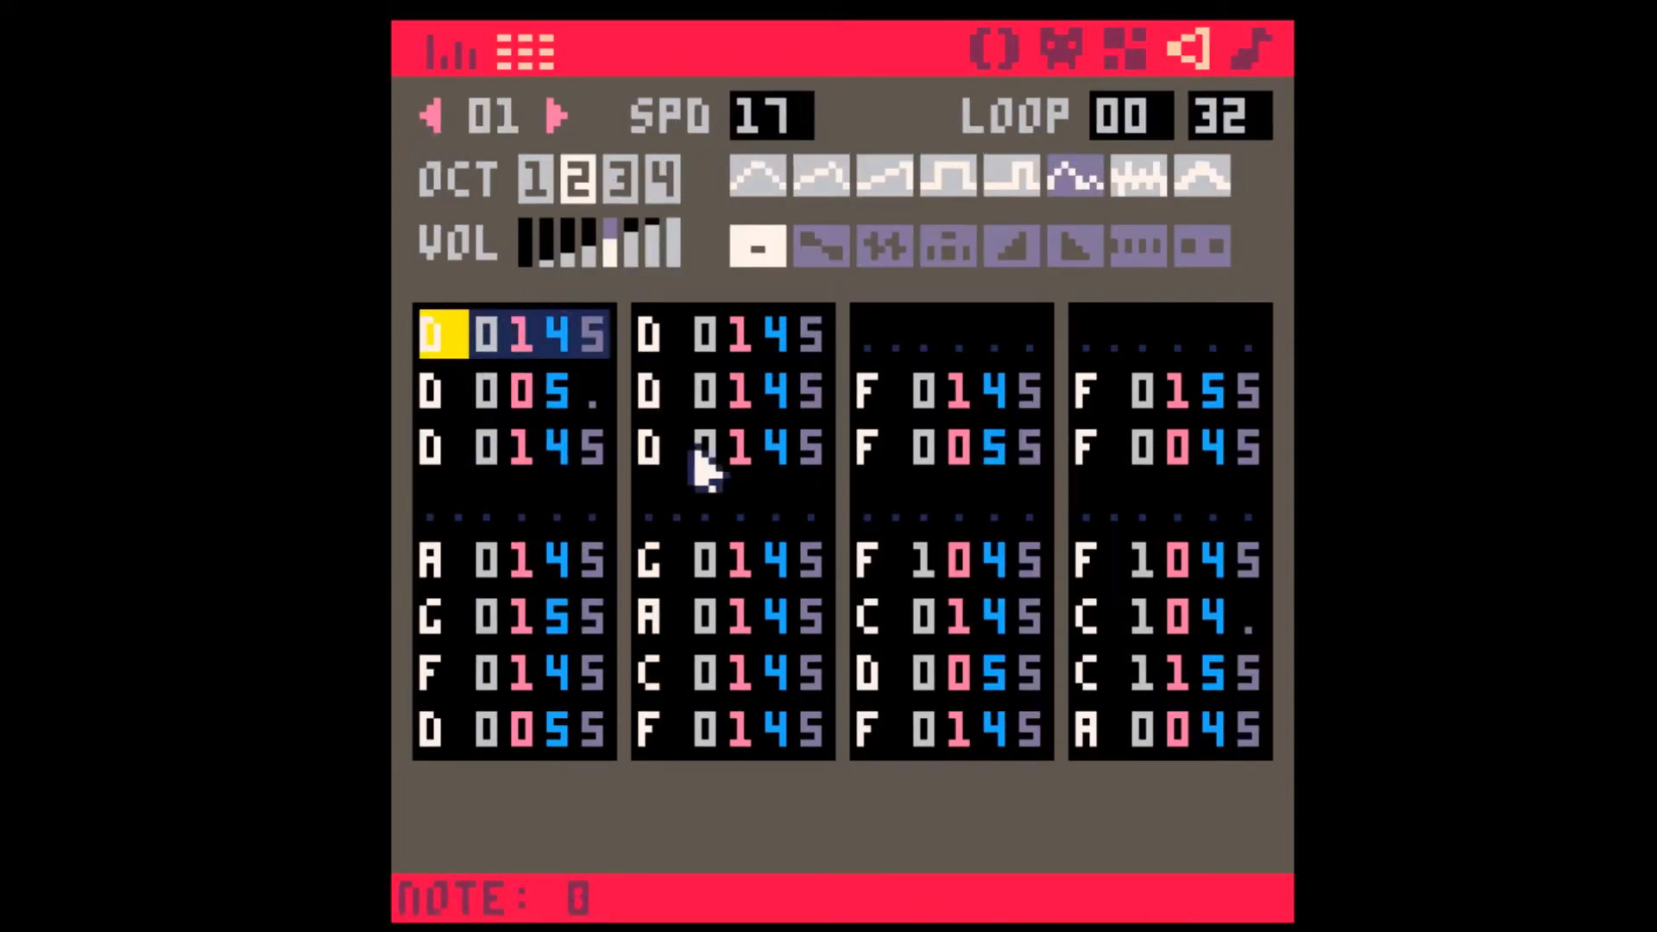
shift+click(1221, 729)
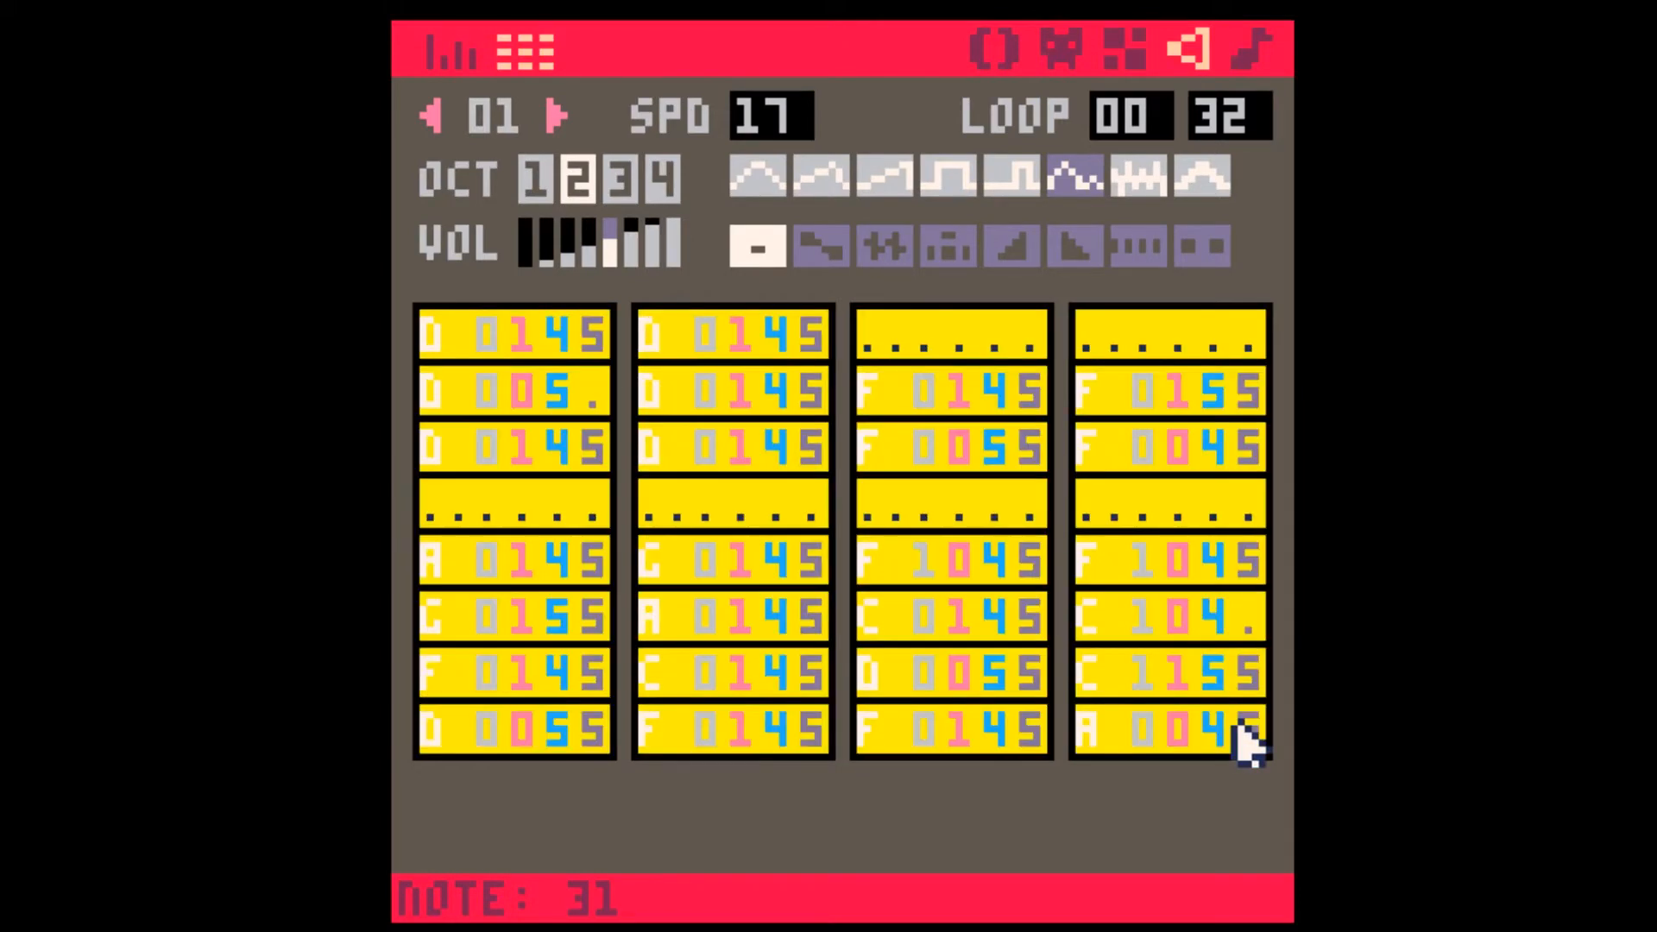
key(ctrl+c)
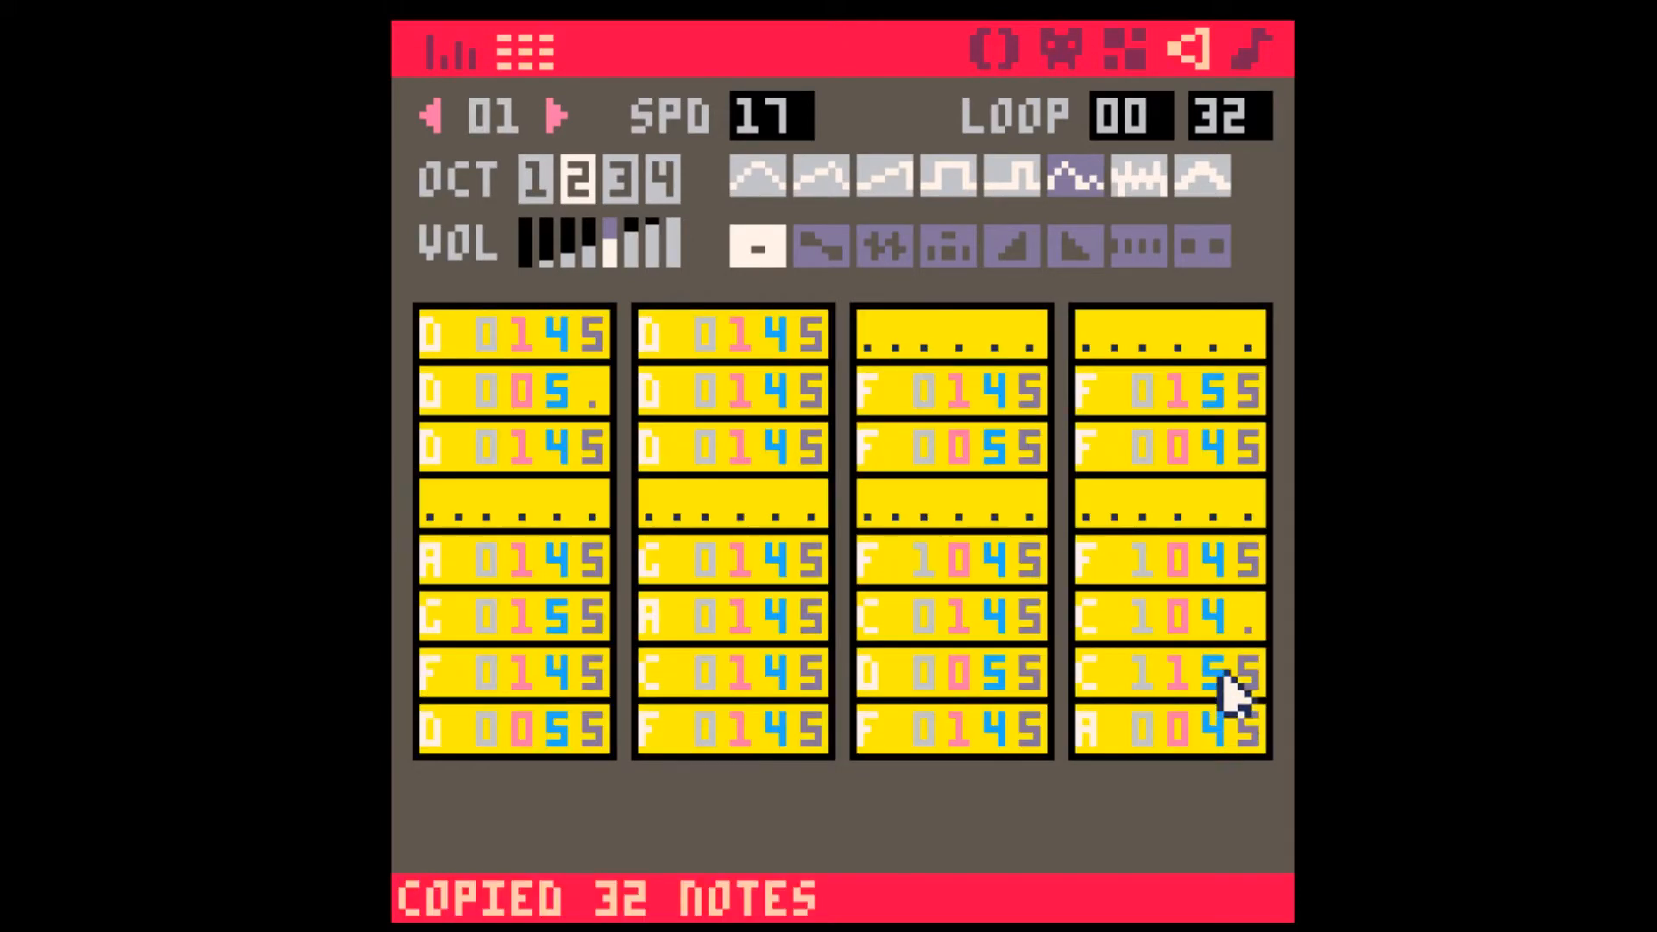
click(555, 115)
click(555, 114)
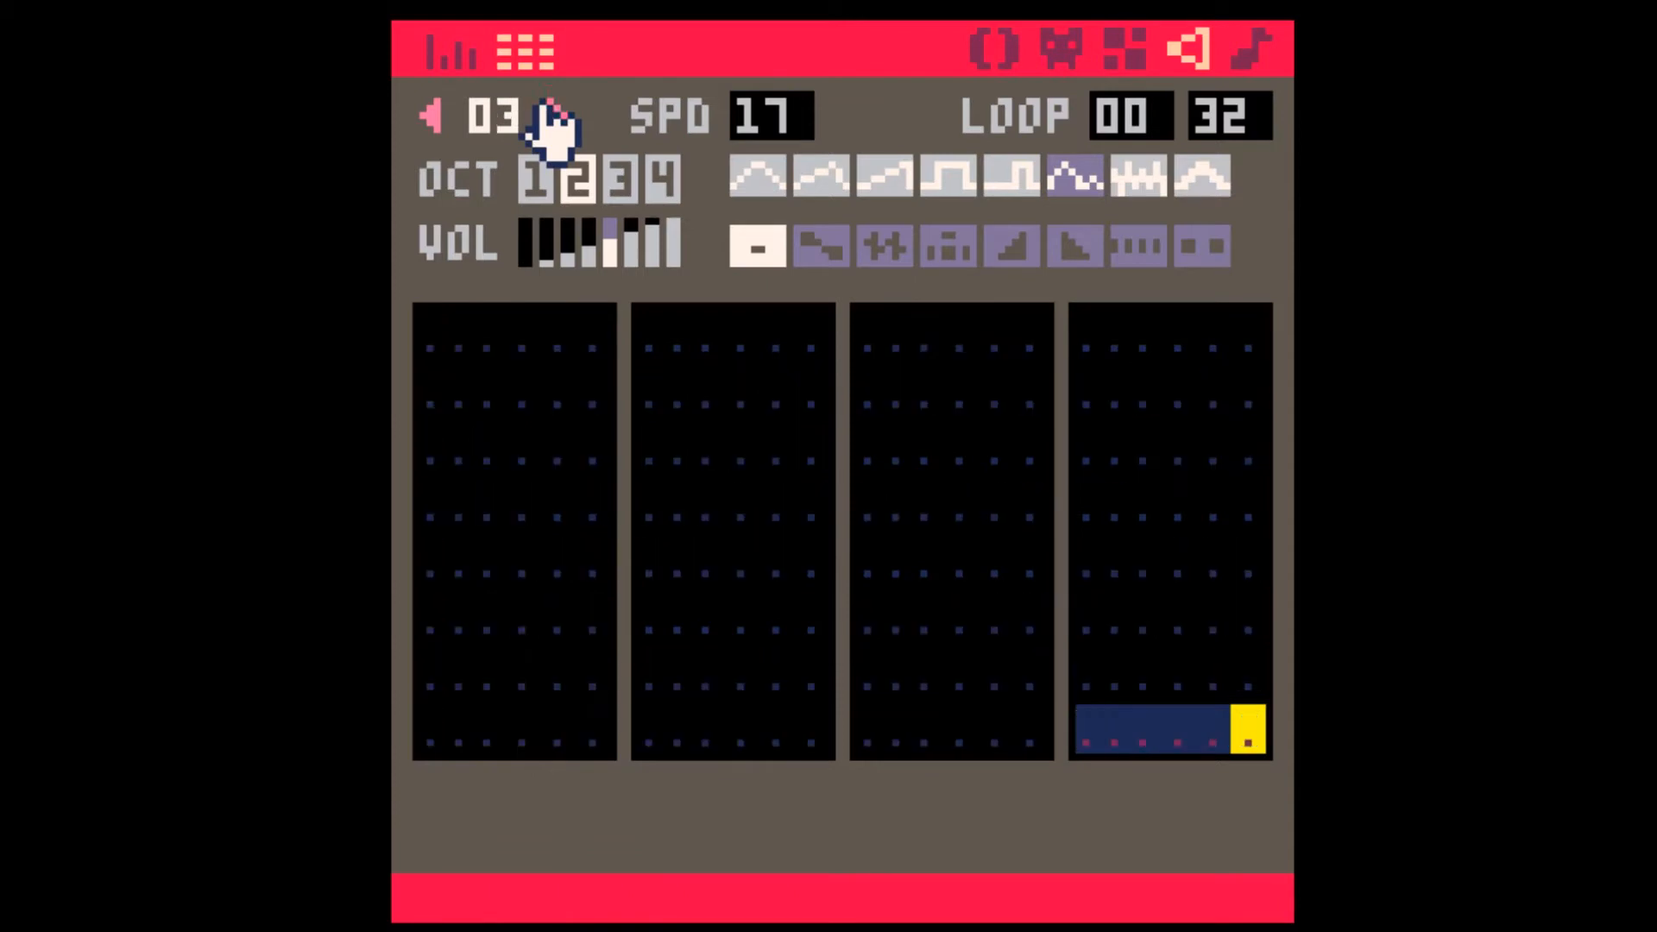
click(450, 336)
key(ctrl+v)
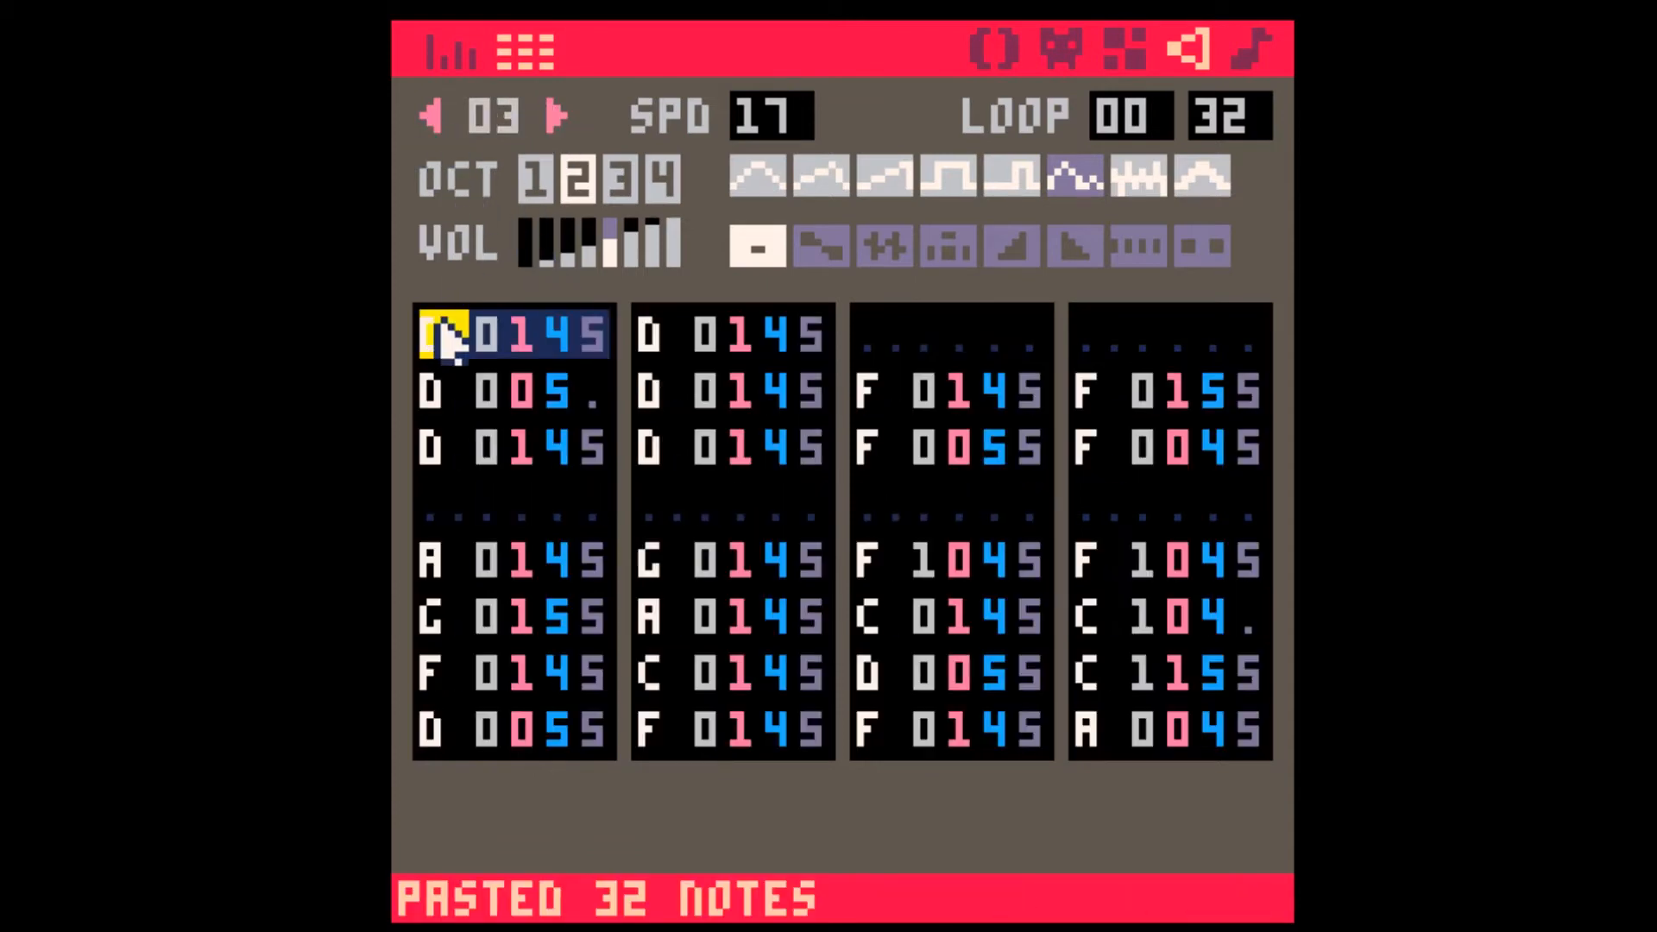
- Raise all notes in SFX 03 by two octaves and set instrument 5 on every note
click(485, 337)
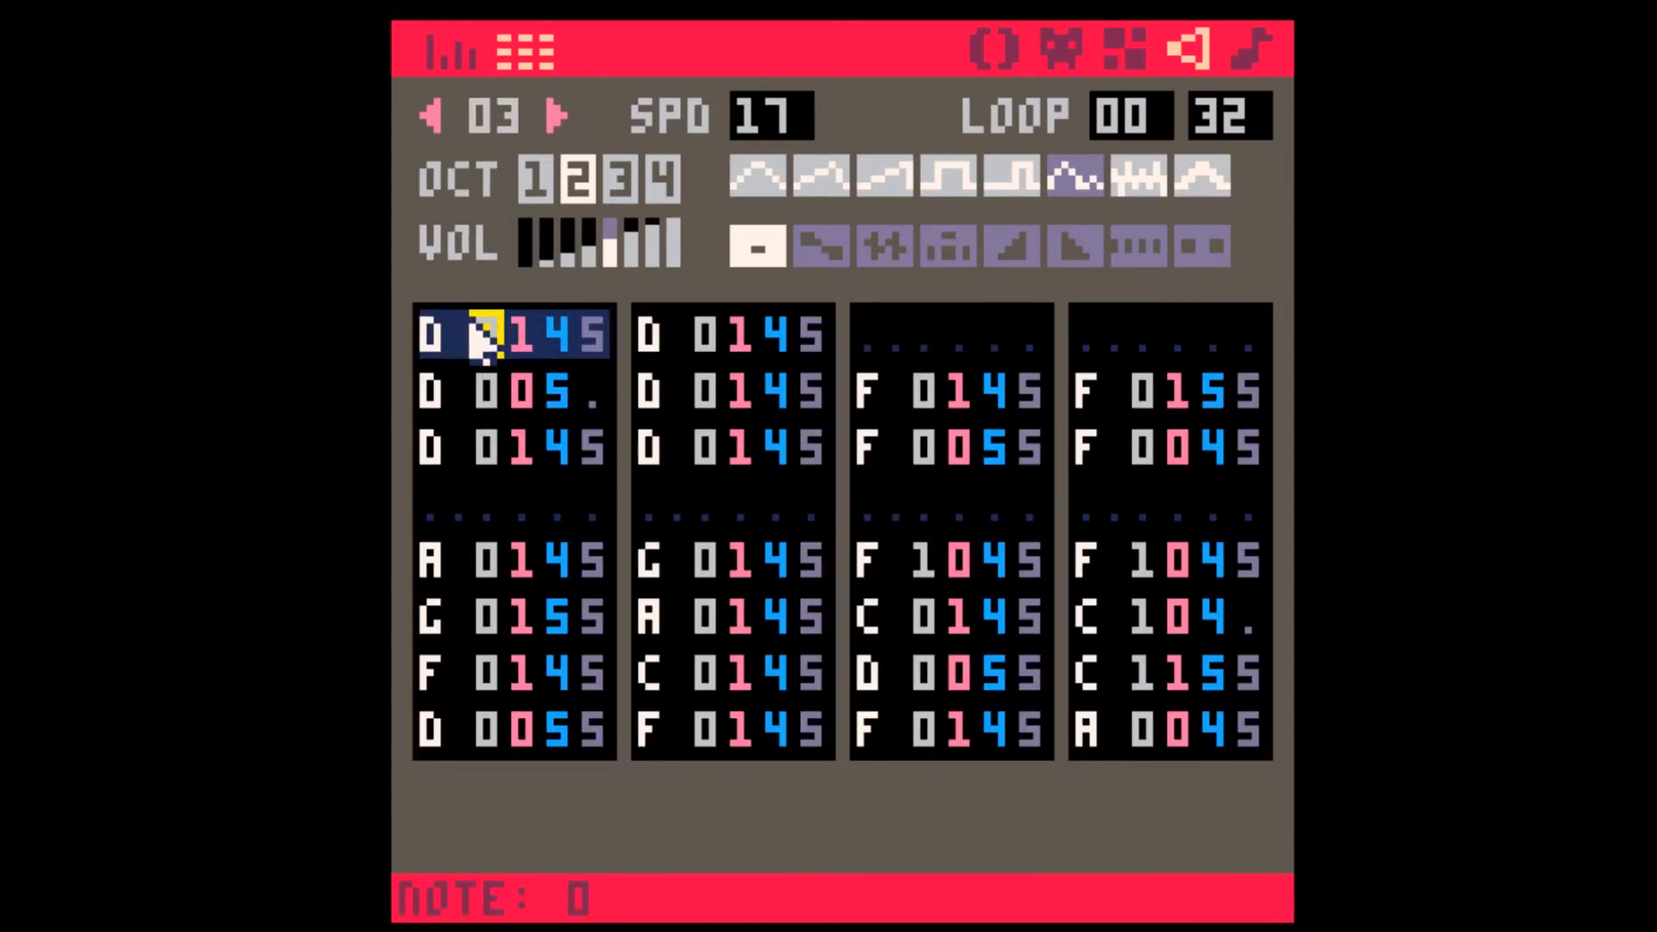
key(Down)
key(Up)
text(222222222222222)
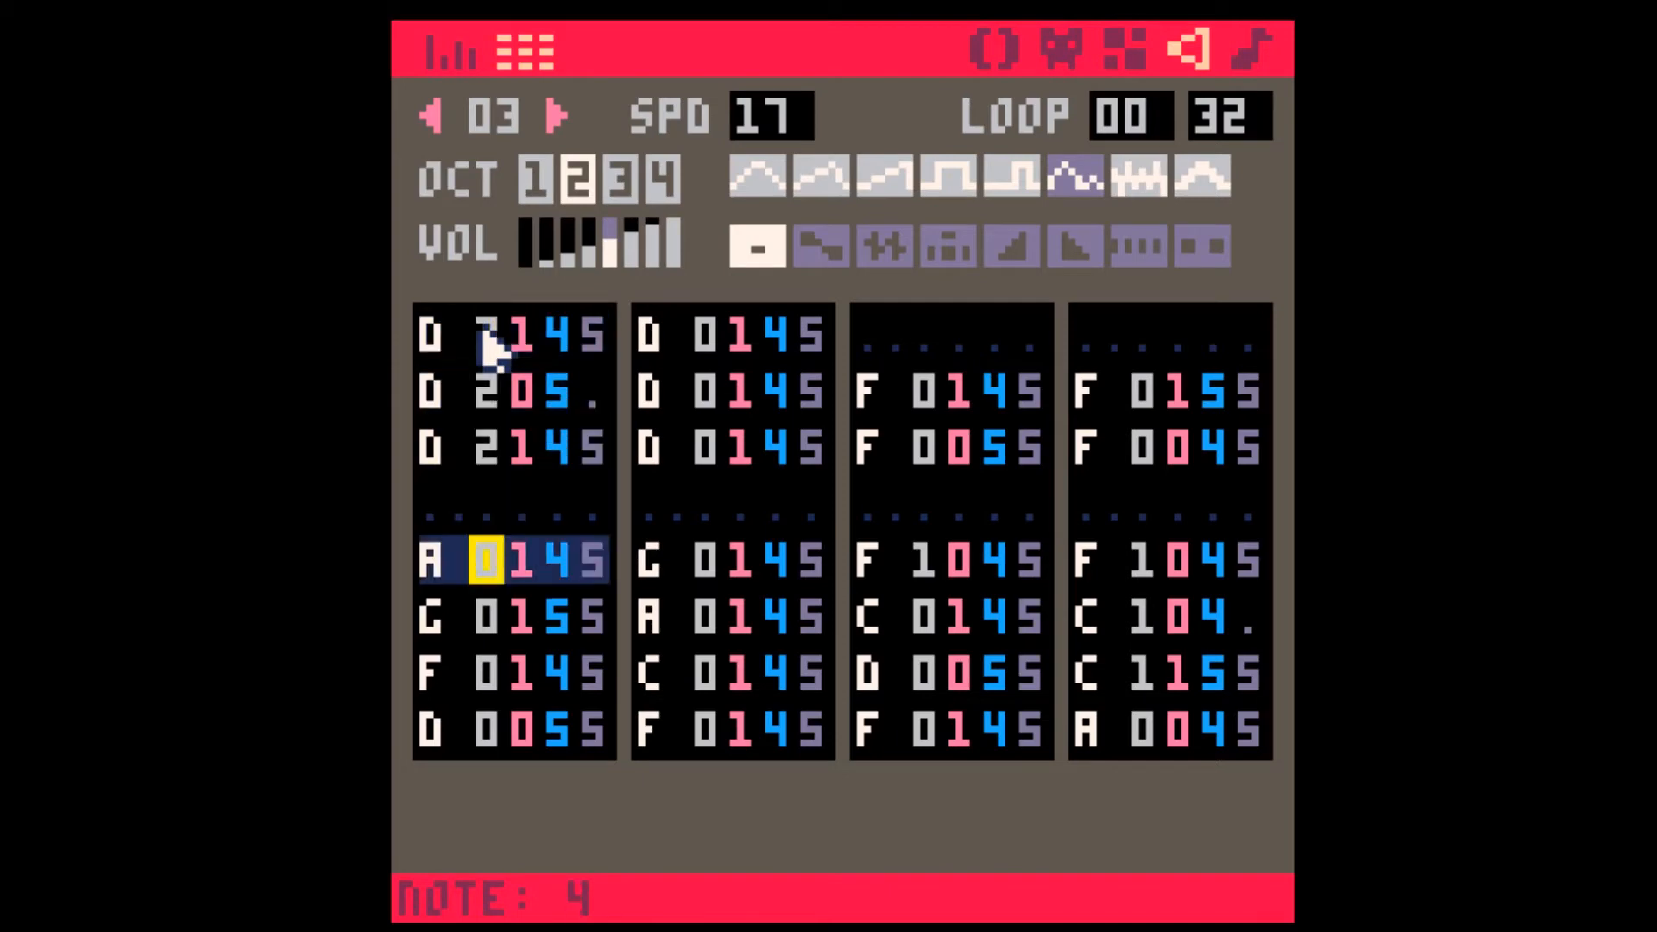
text(222223222)
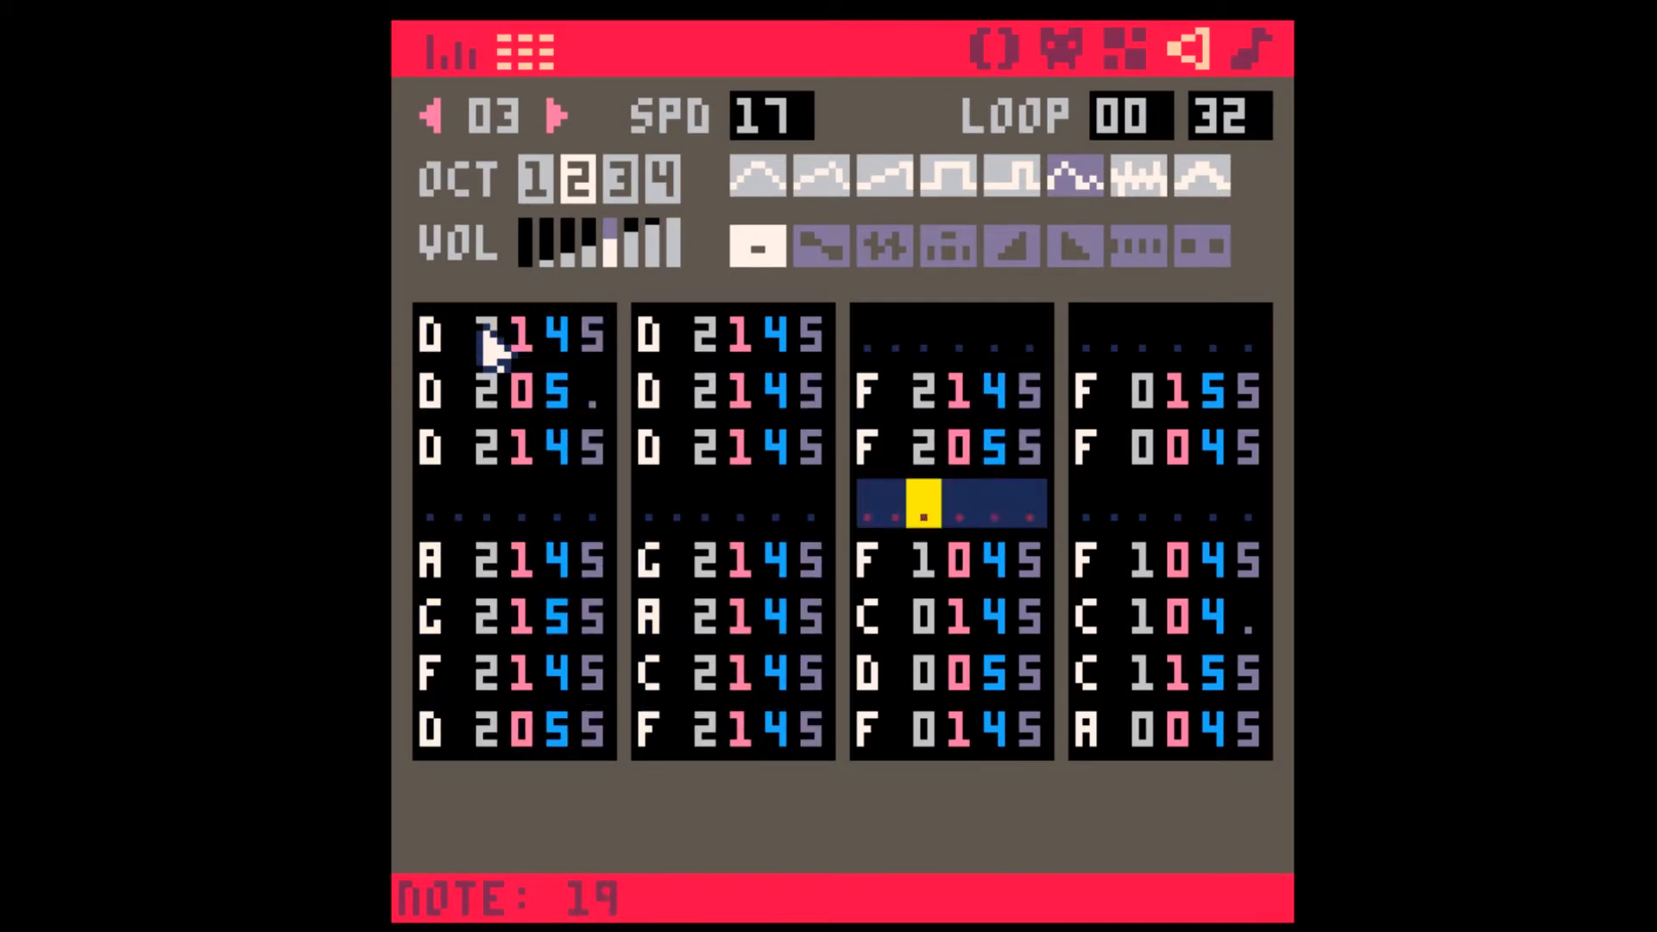
text(2222333)
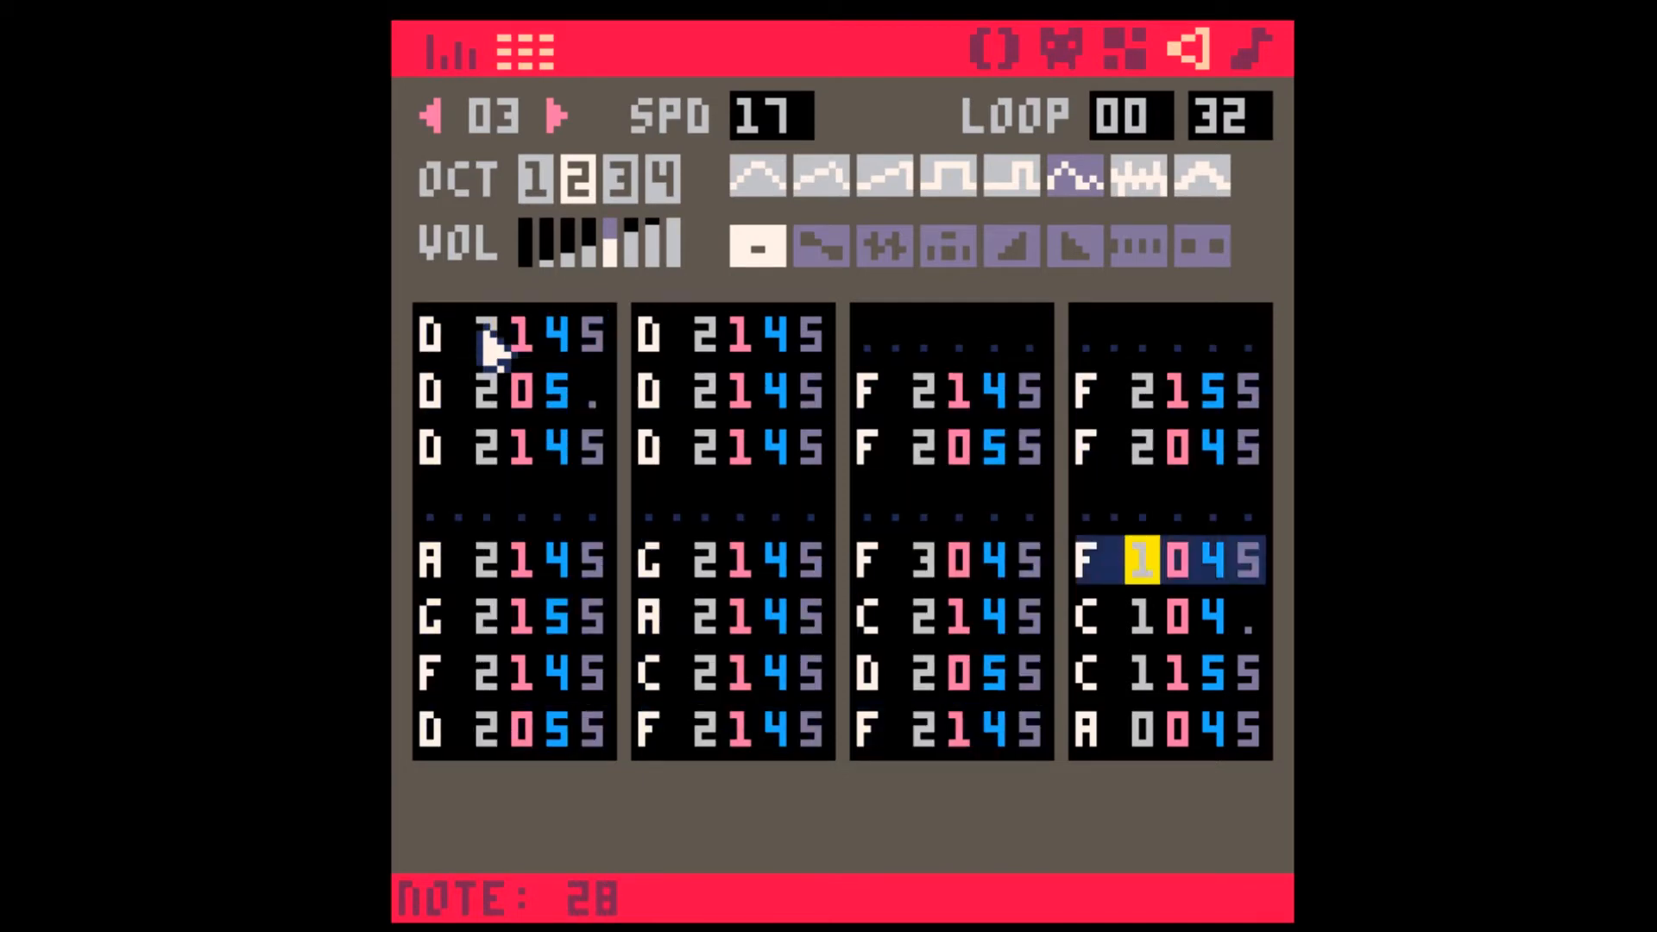
click(488, 336)
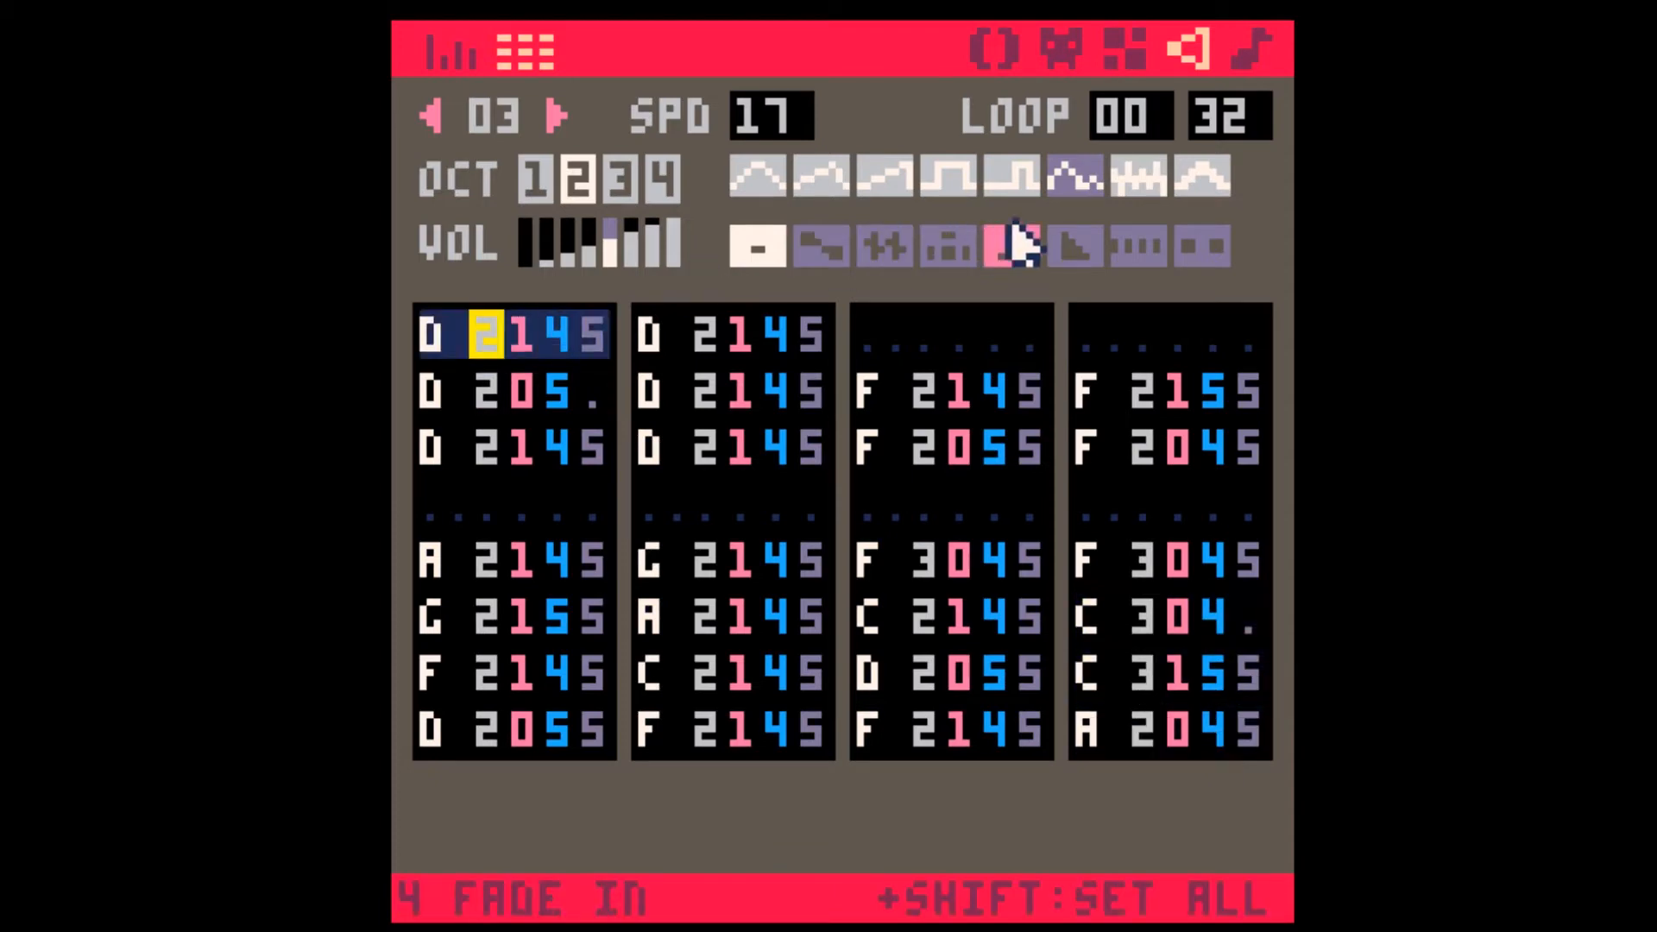
shift+click(1071, 179)
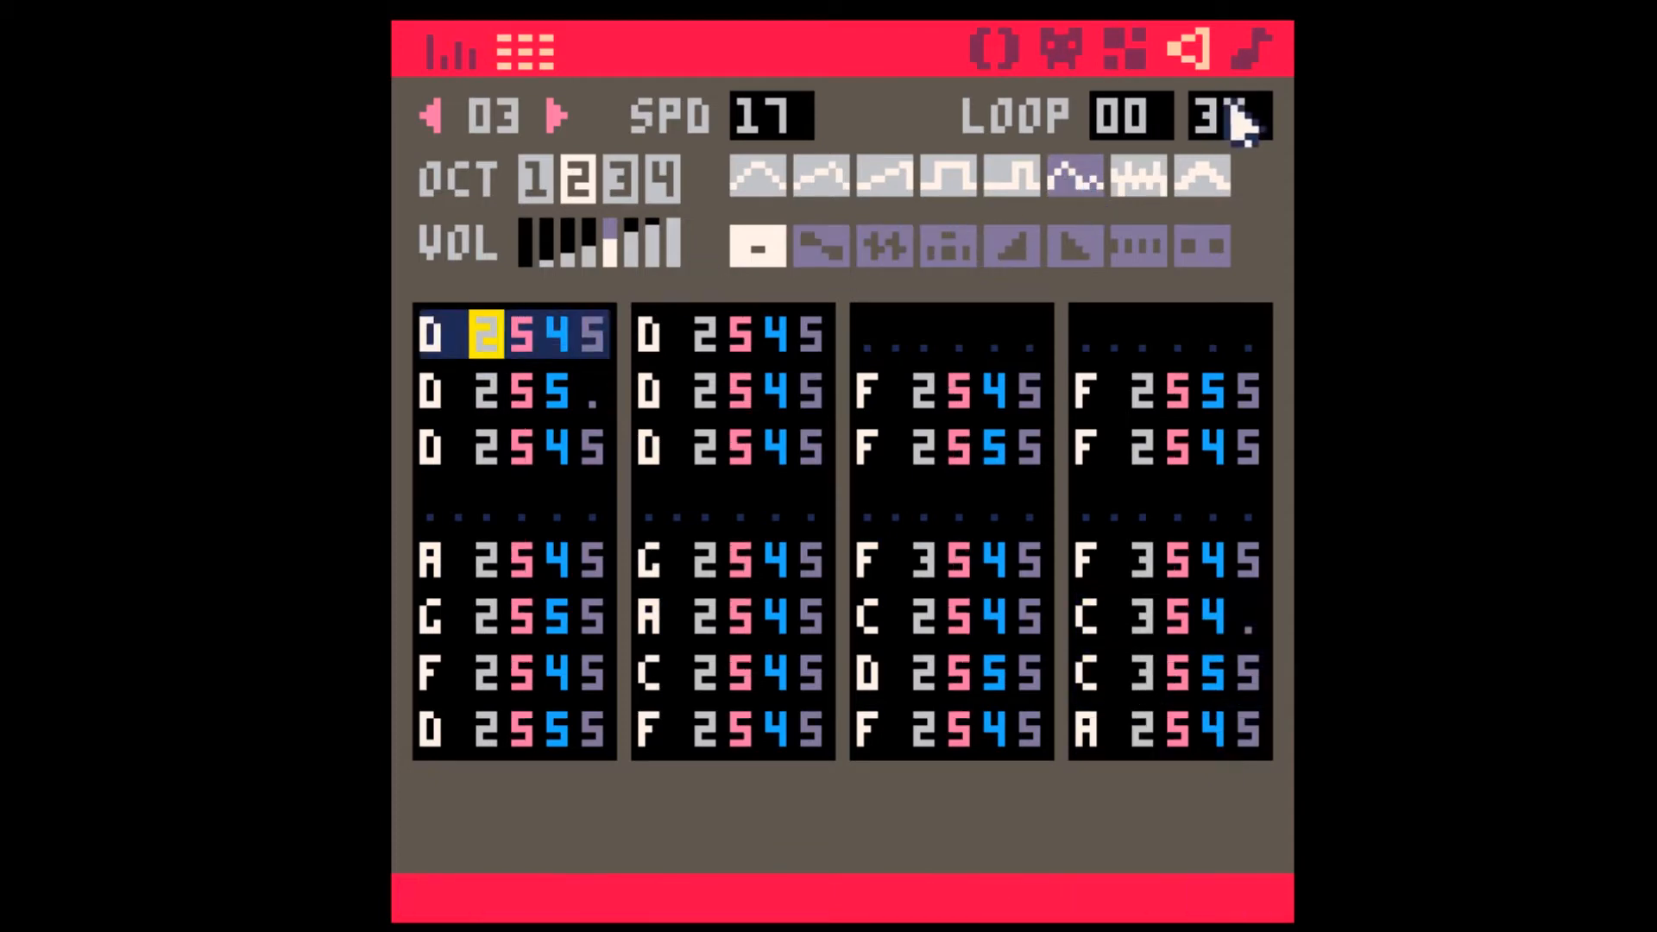
- Enable the third channel of music pattern 00 with SFX 03 and play the pattern
click(1251, 47)
click(884, 204)
key(space)
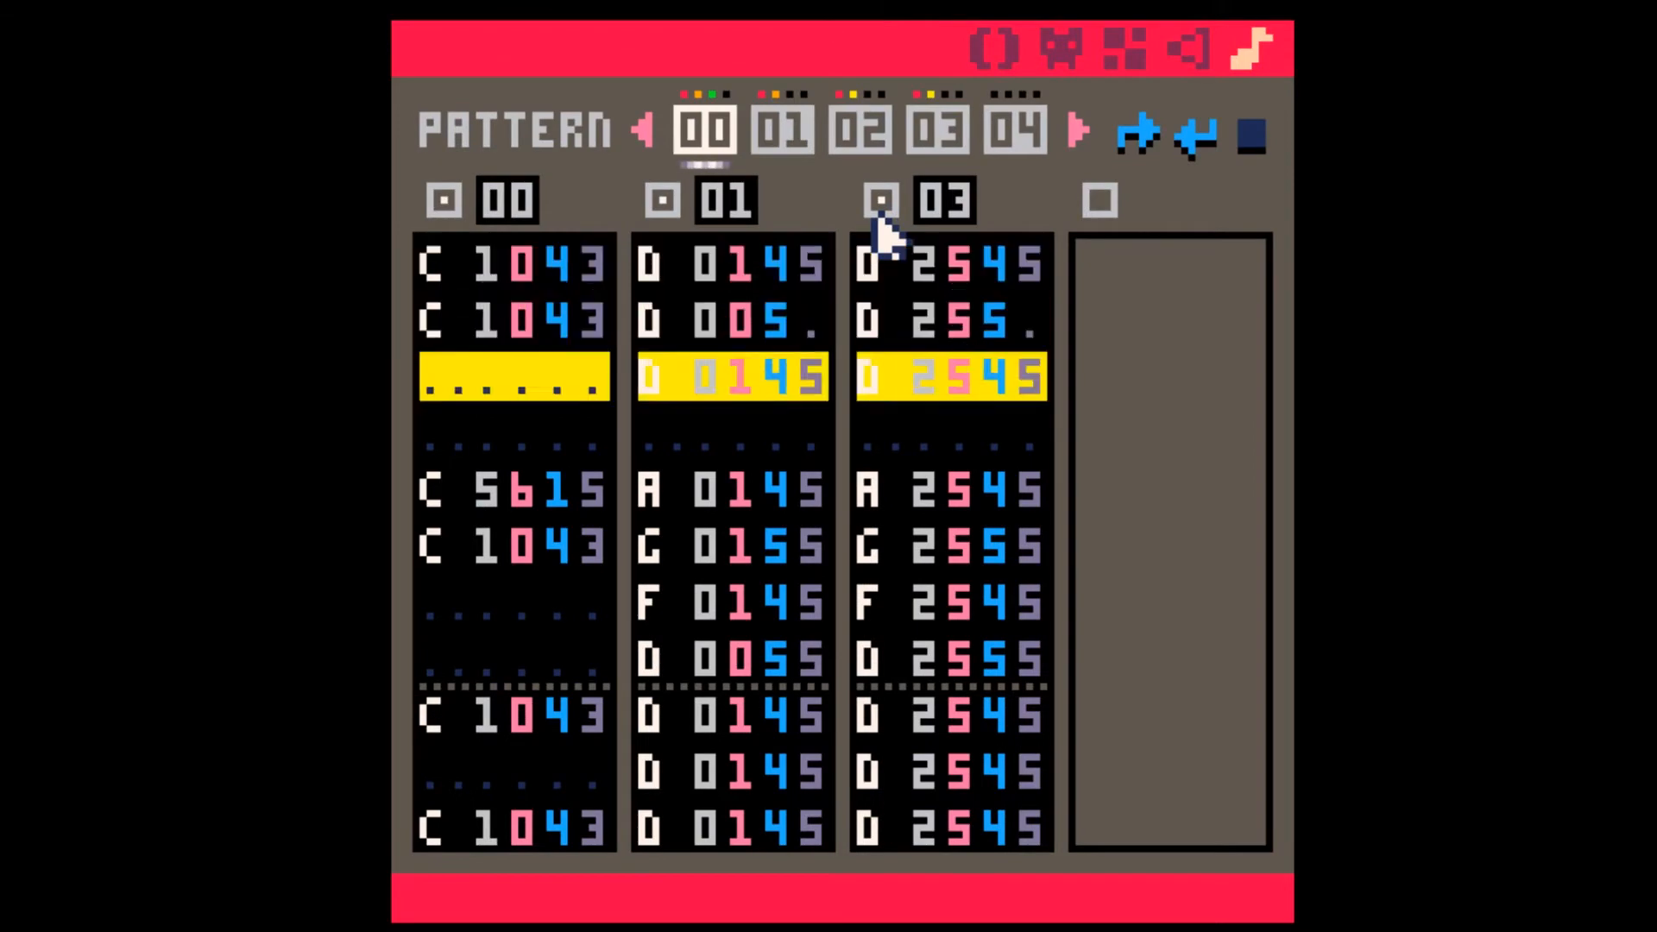
- In SFX 03, set the volume of note 2 to 2 and the effect of notes 1 and 29 to 5
click(1187, 54)
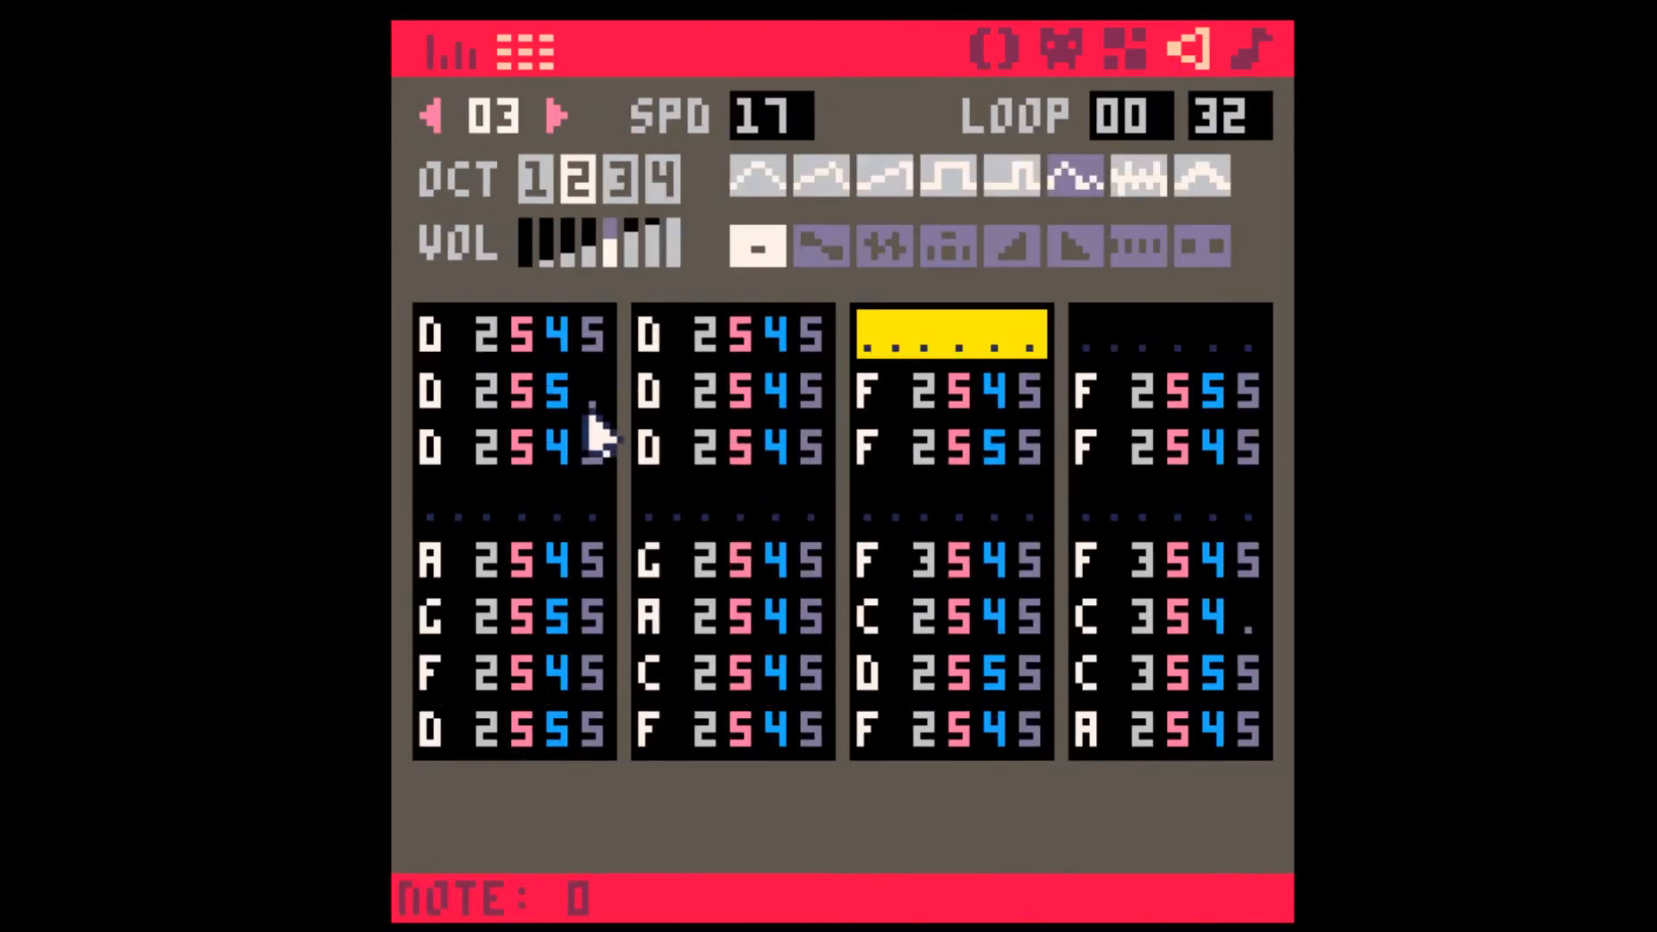
click(561, 395)
click(563, 447)
text(2)
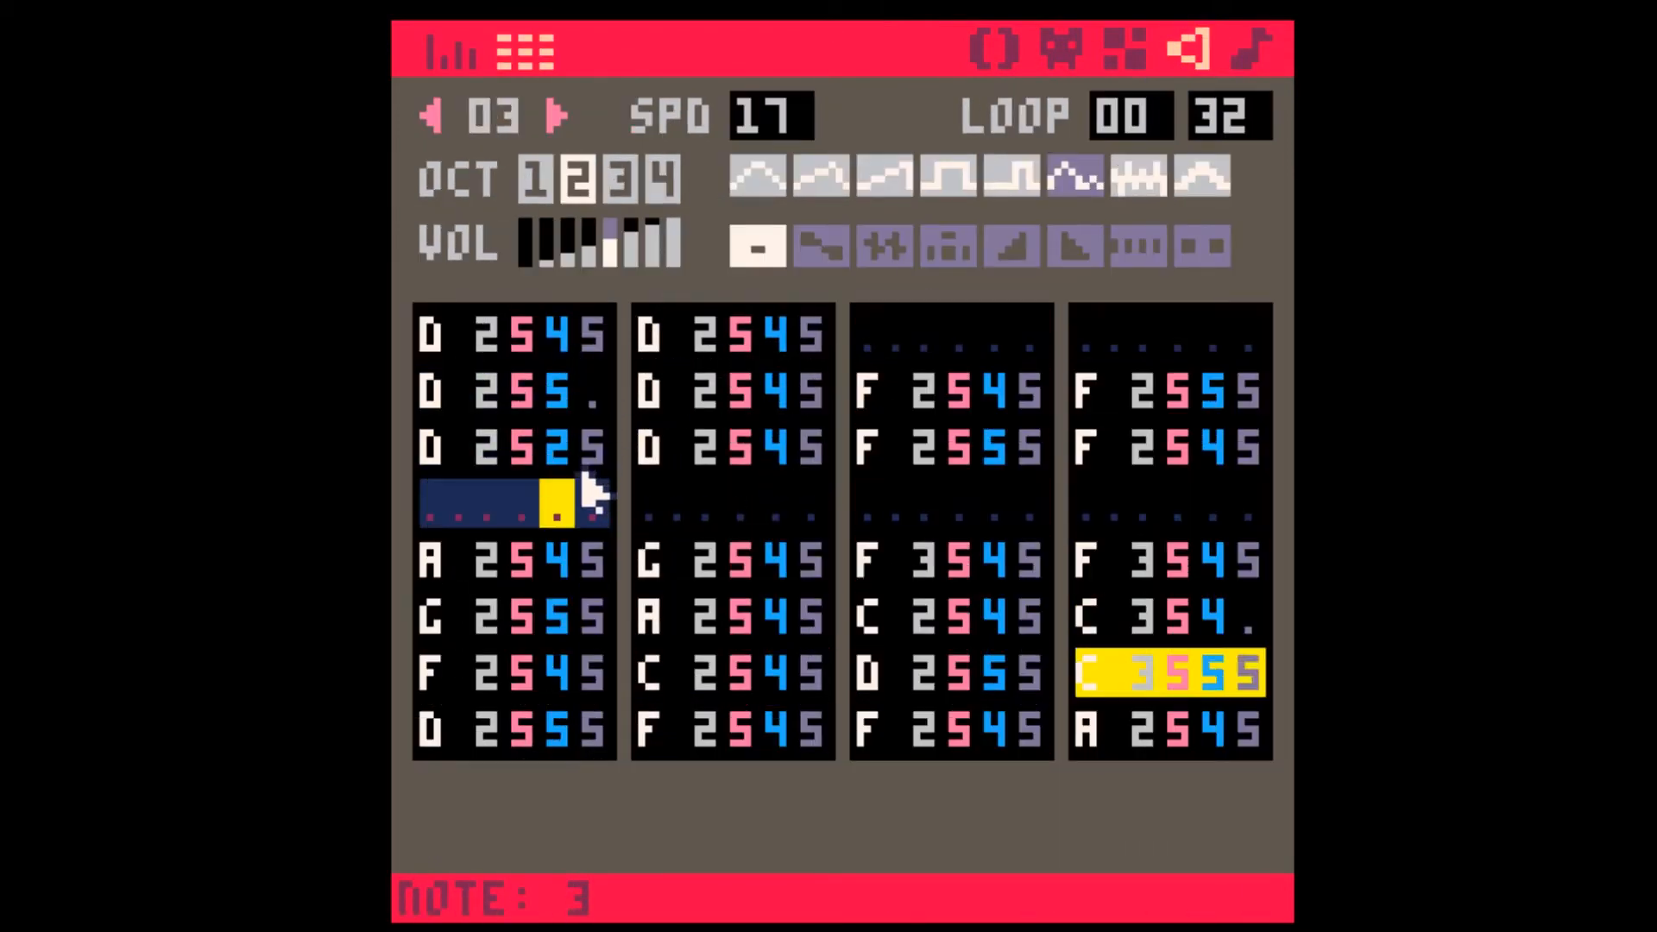
click(1247, 625)
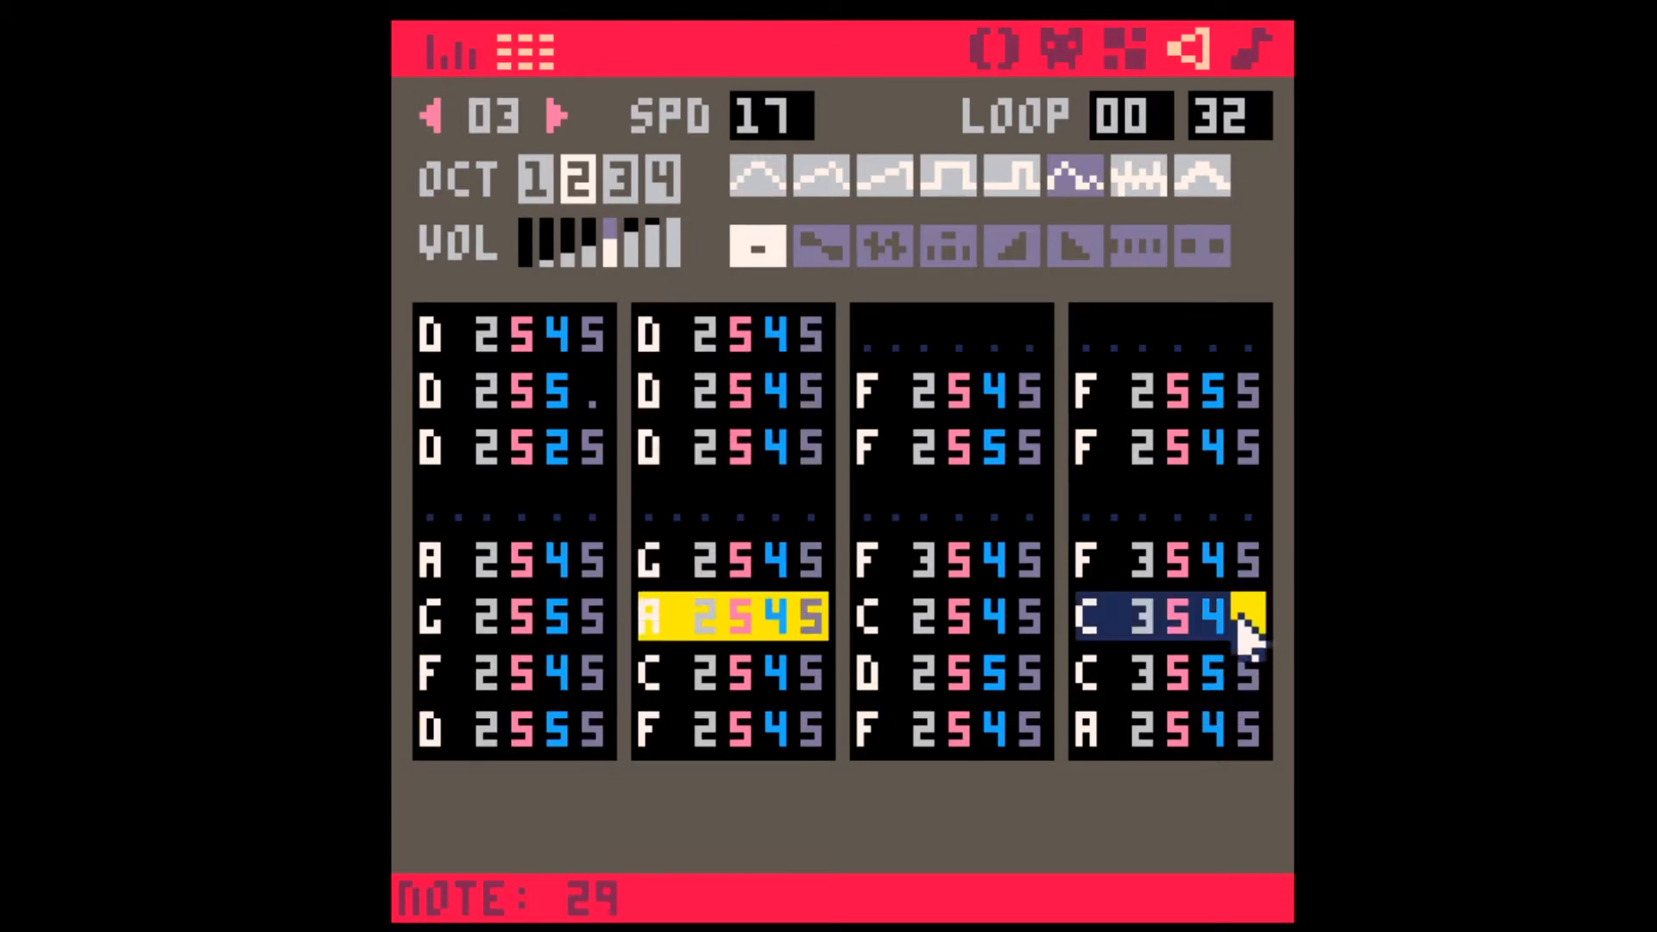
text(5)
click(596, 447)
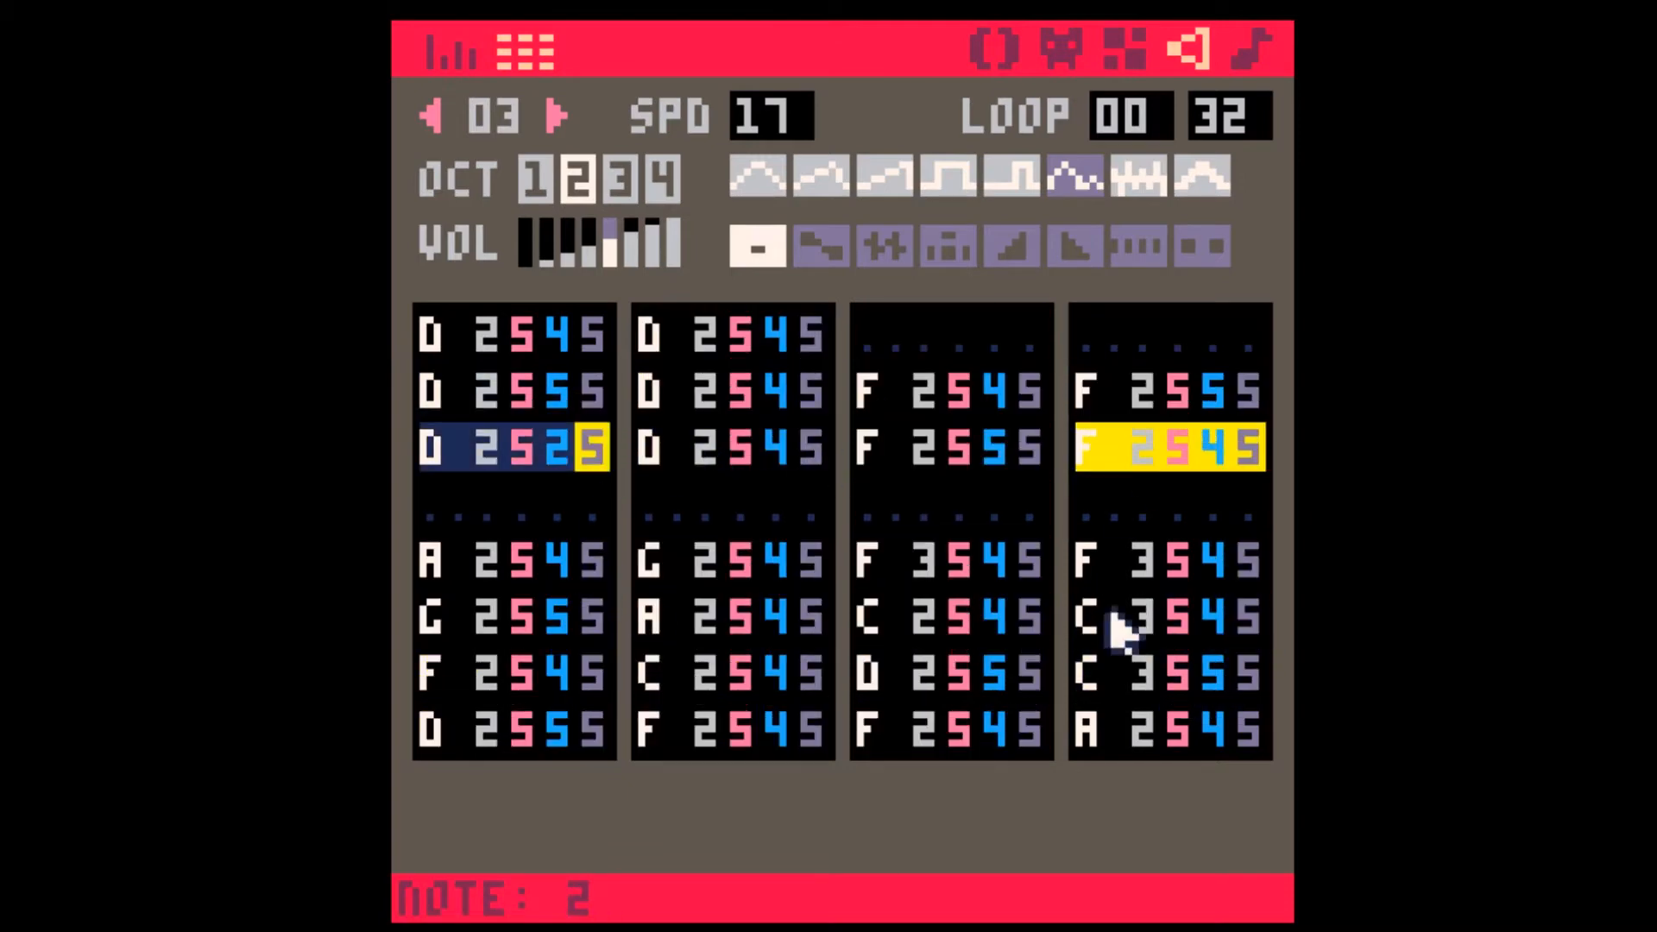
- Set the volumes of notes 28 to 31 in SFX 03 to 4, 5, 4, 5 and of note 10 to 2
click(1217, 562)
text(4545)
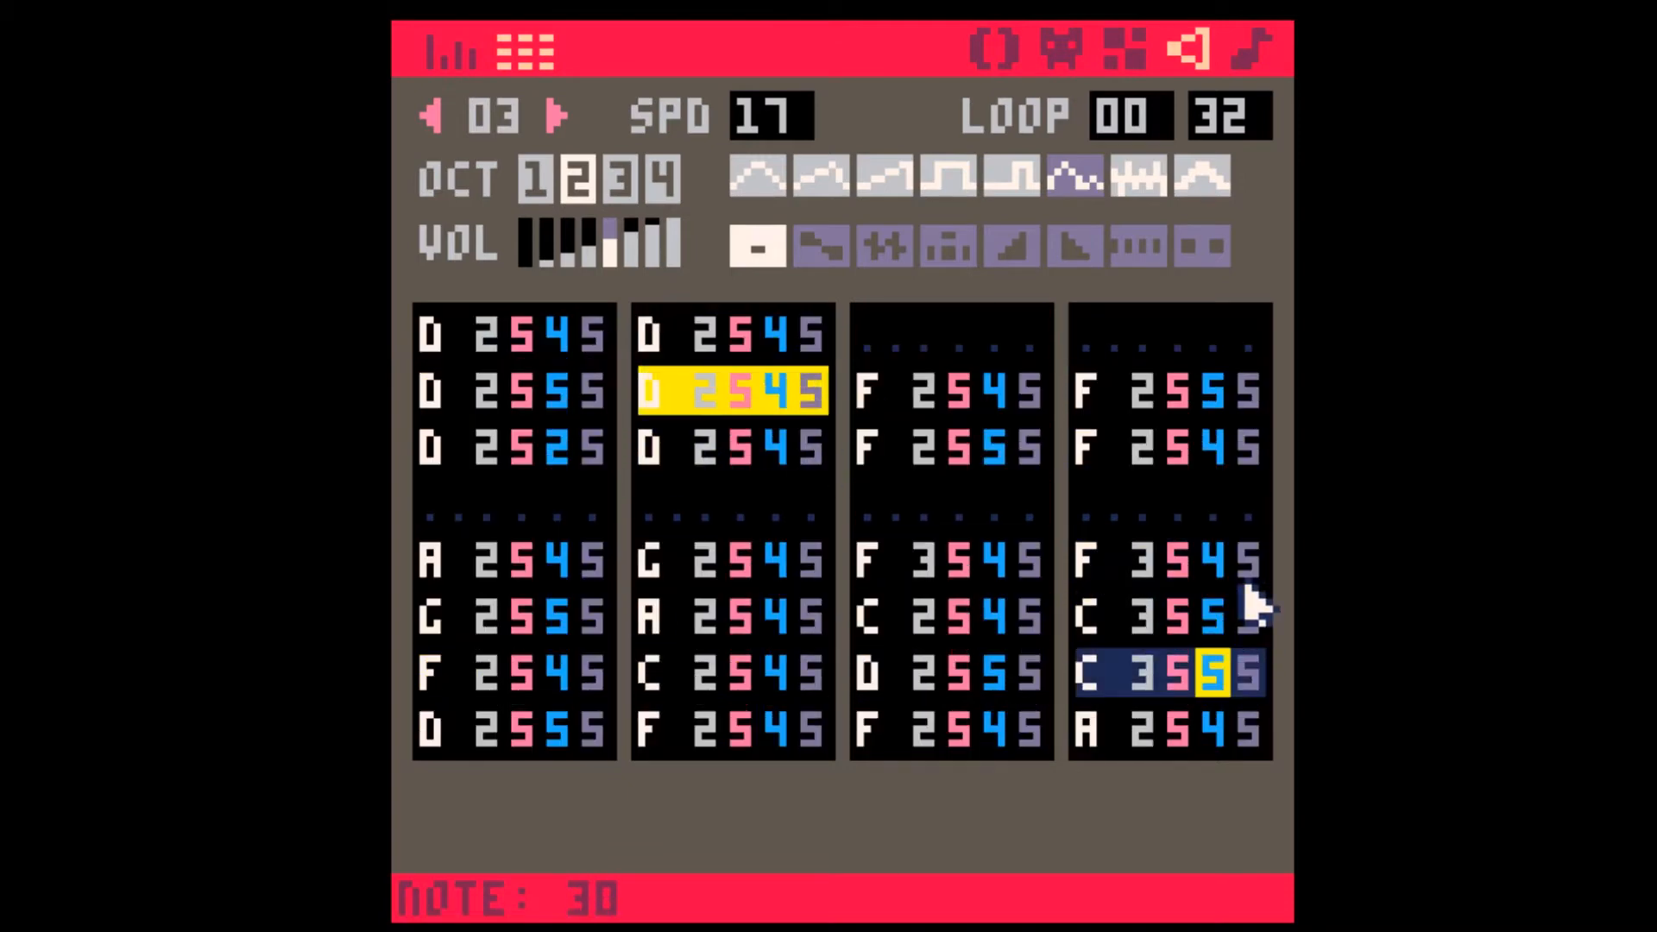
click(776, 447)
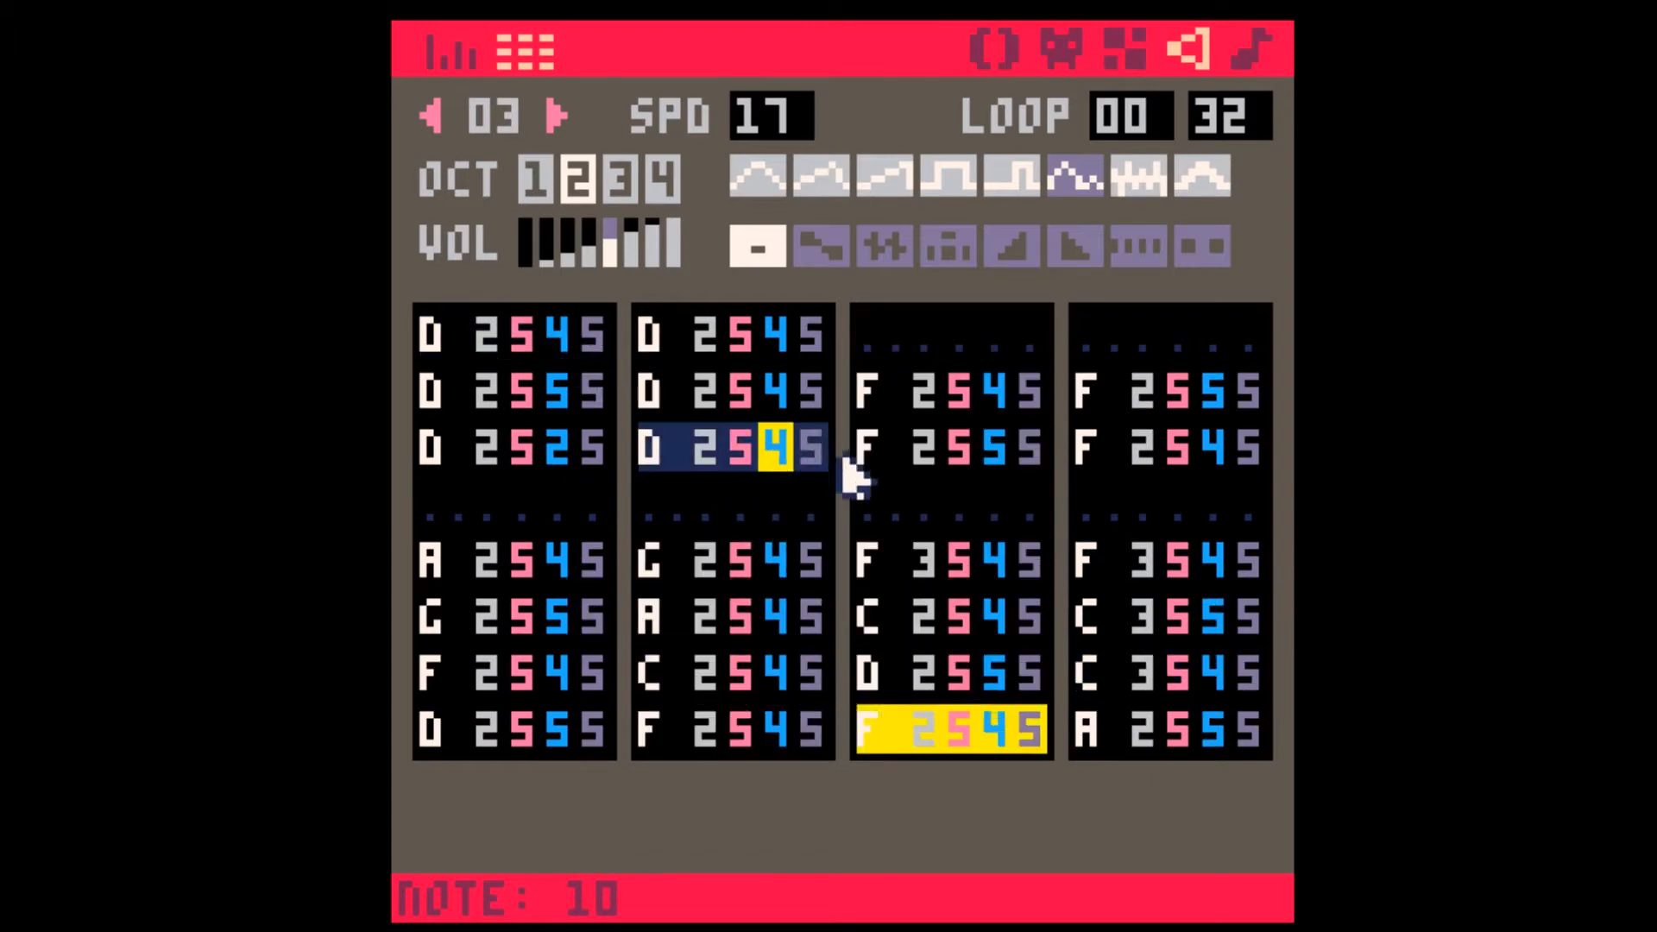
text(2)
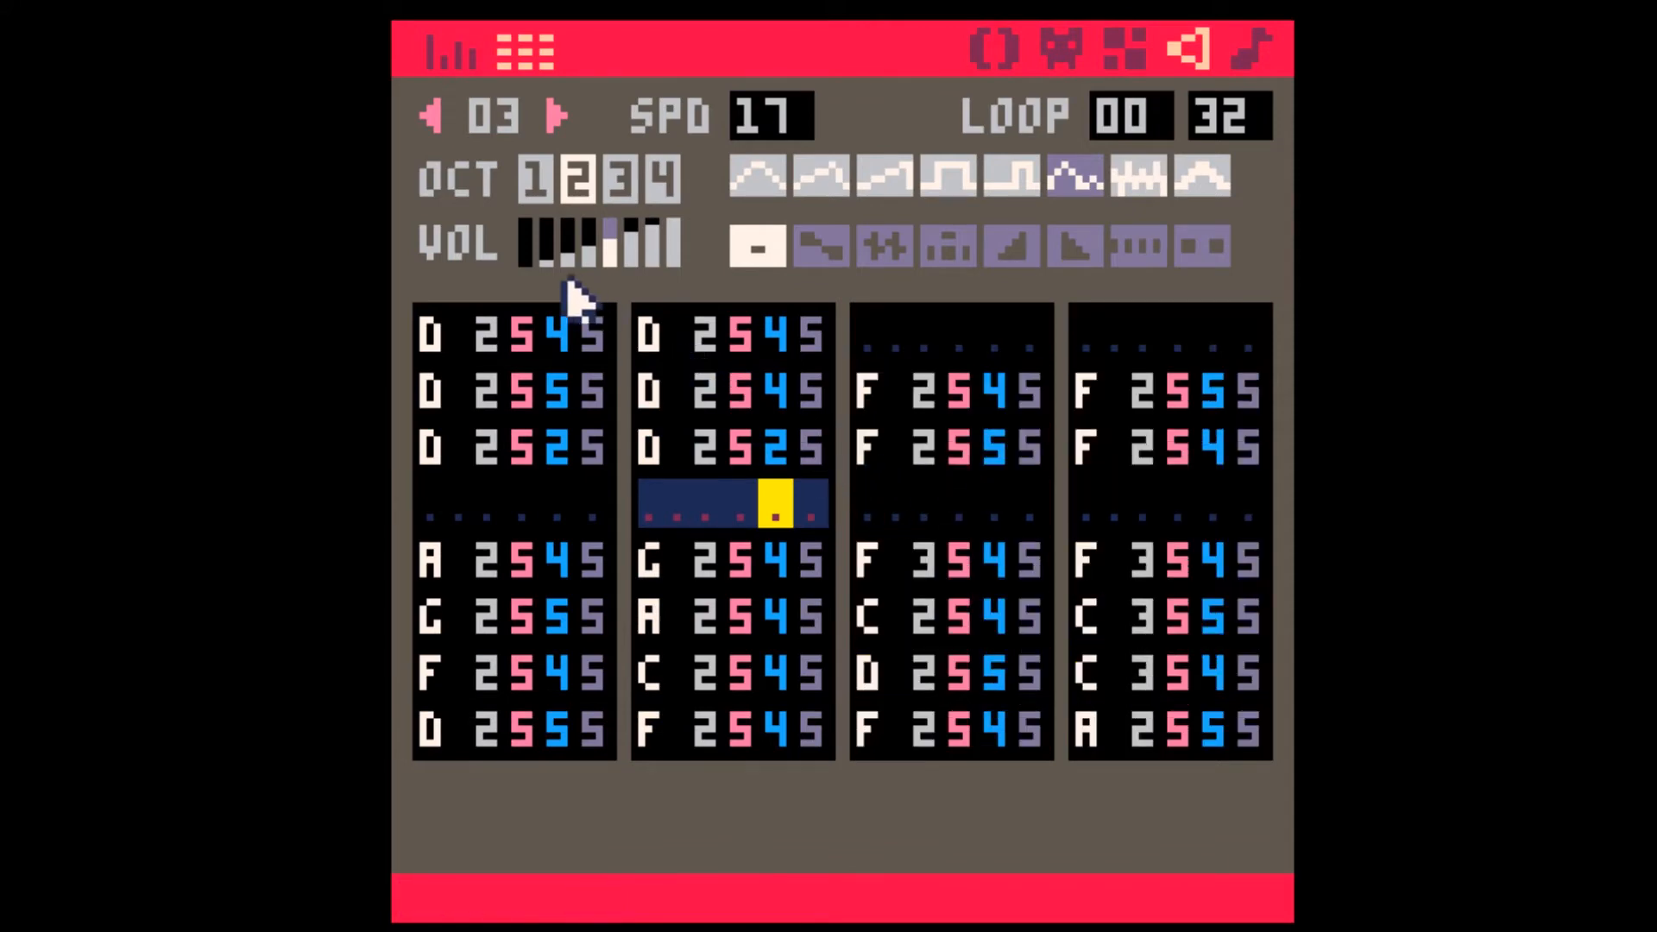
- Clear SFX 03, fill all 32 notes with a repeating D3, C3, A2, G2, F2 run at volume 4, and play it
shift+click(527, 257)
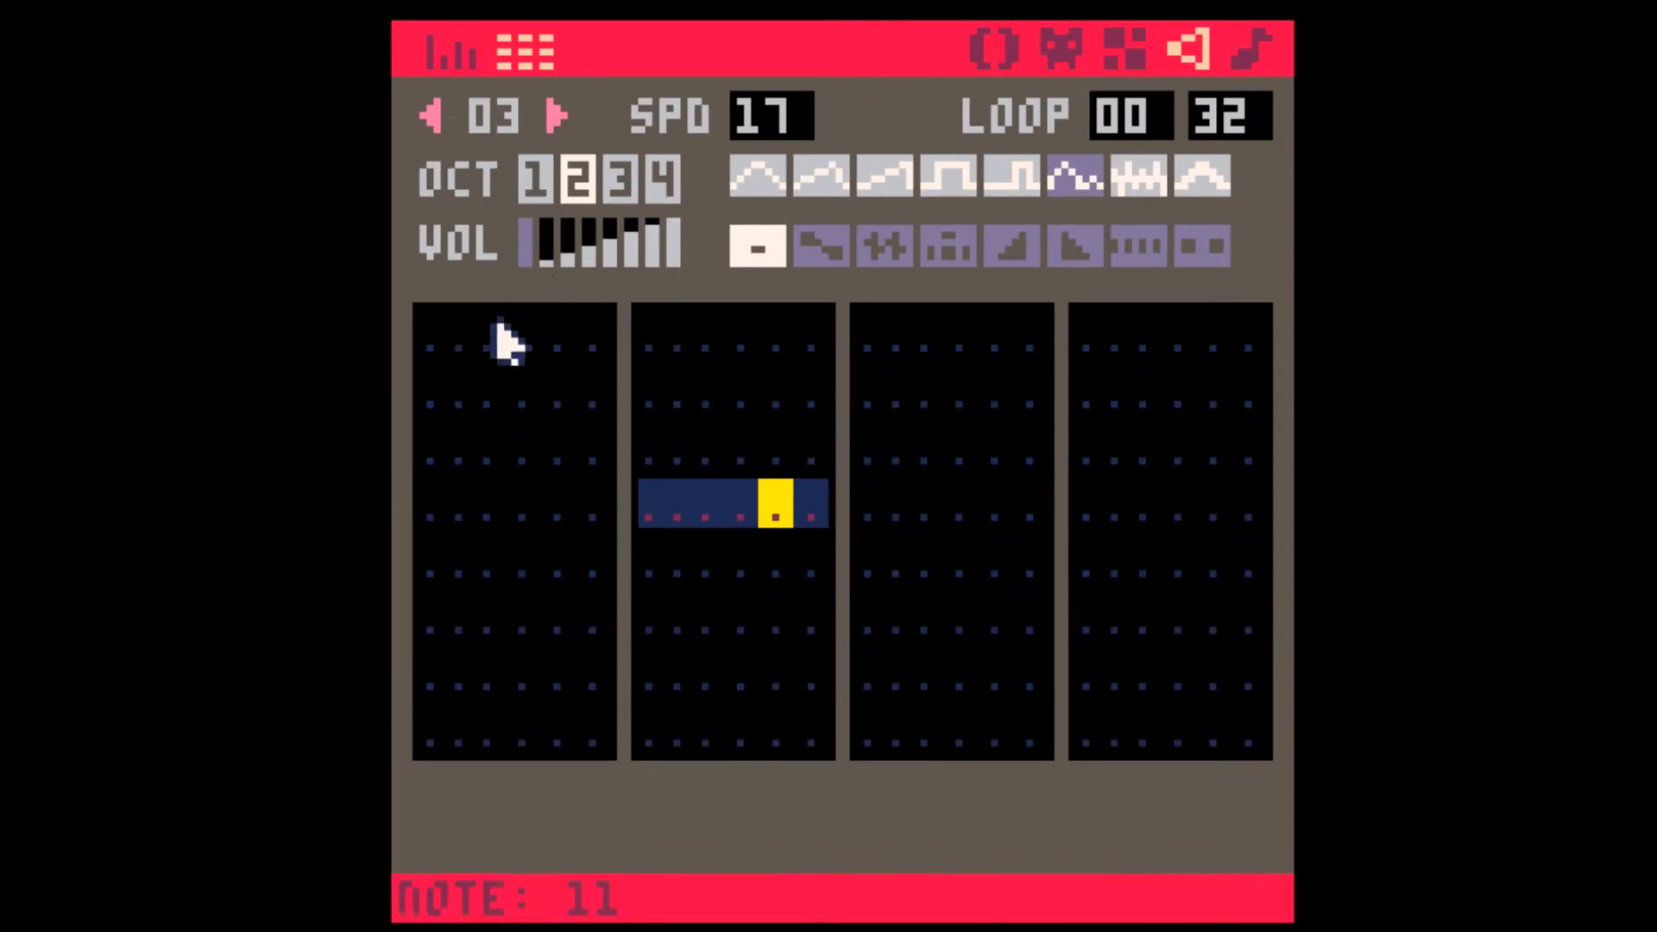
click(447, 345)
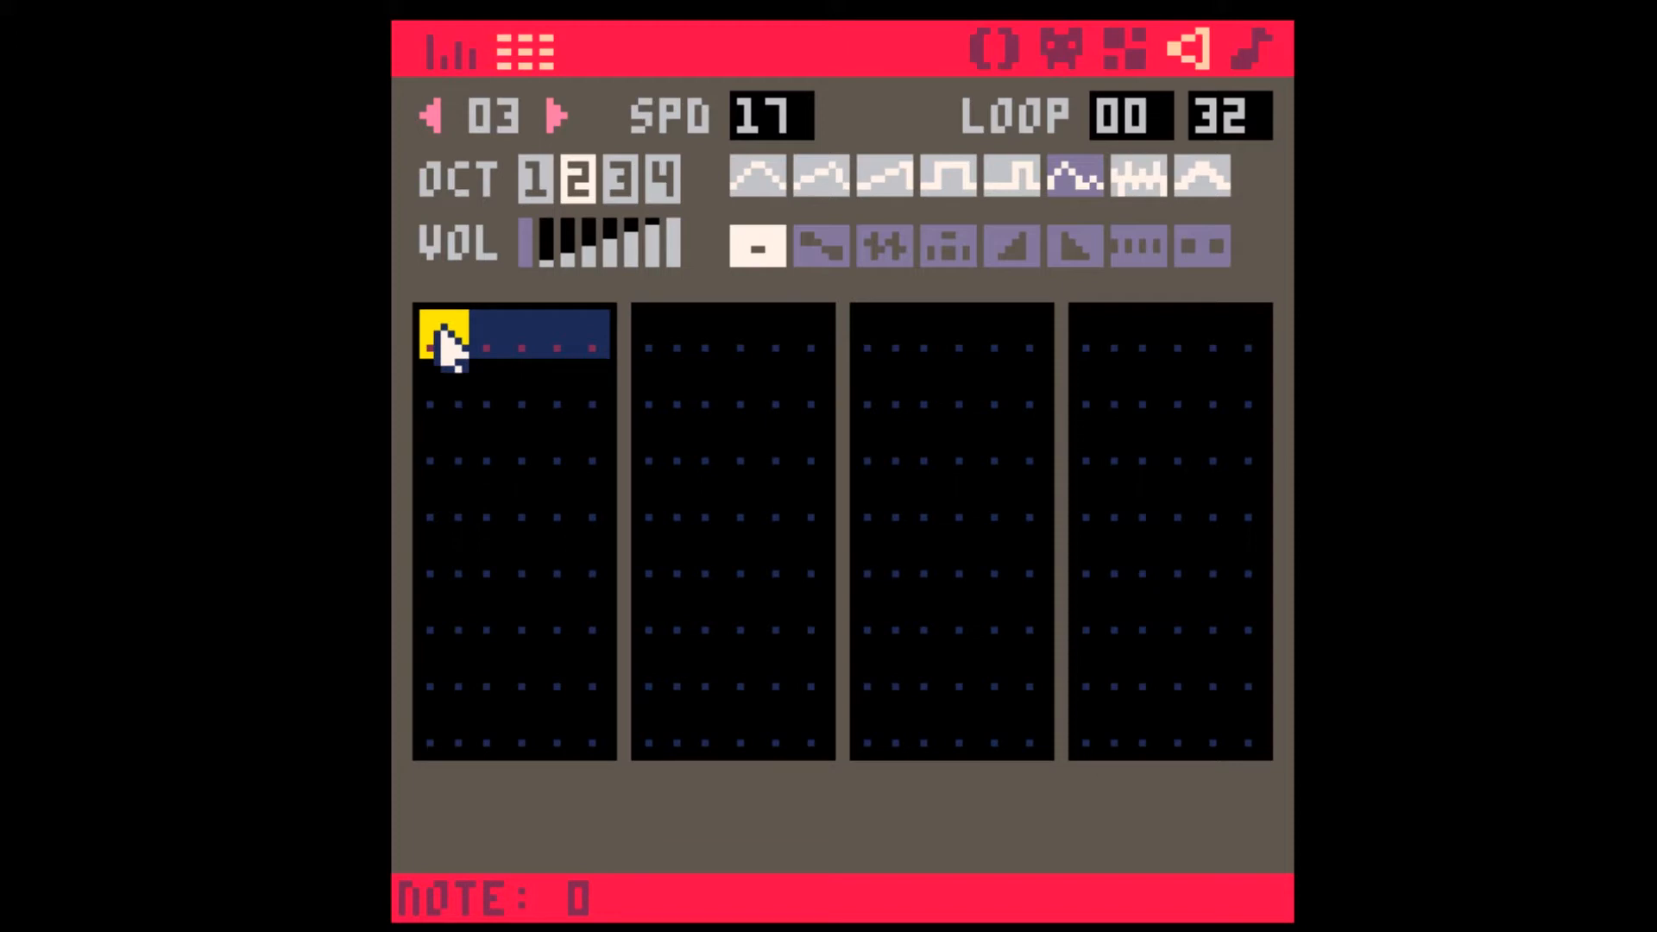
click(604, 246)
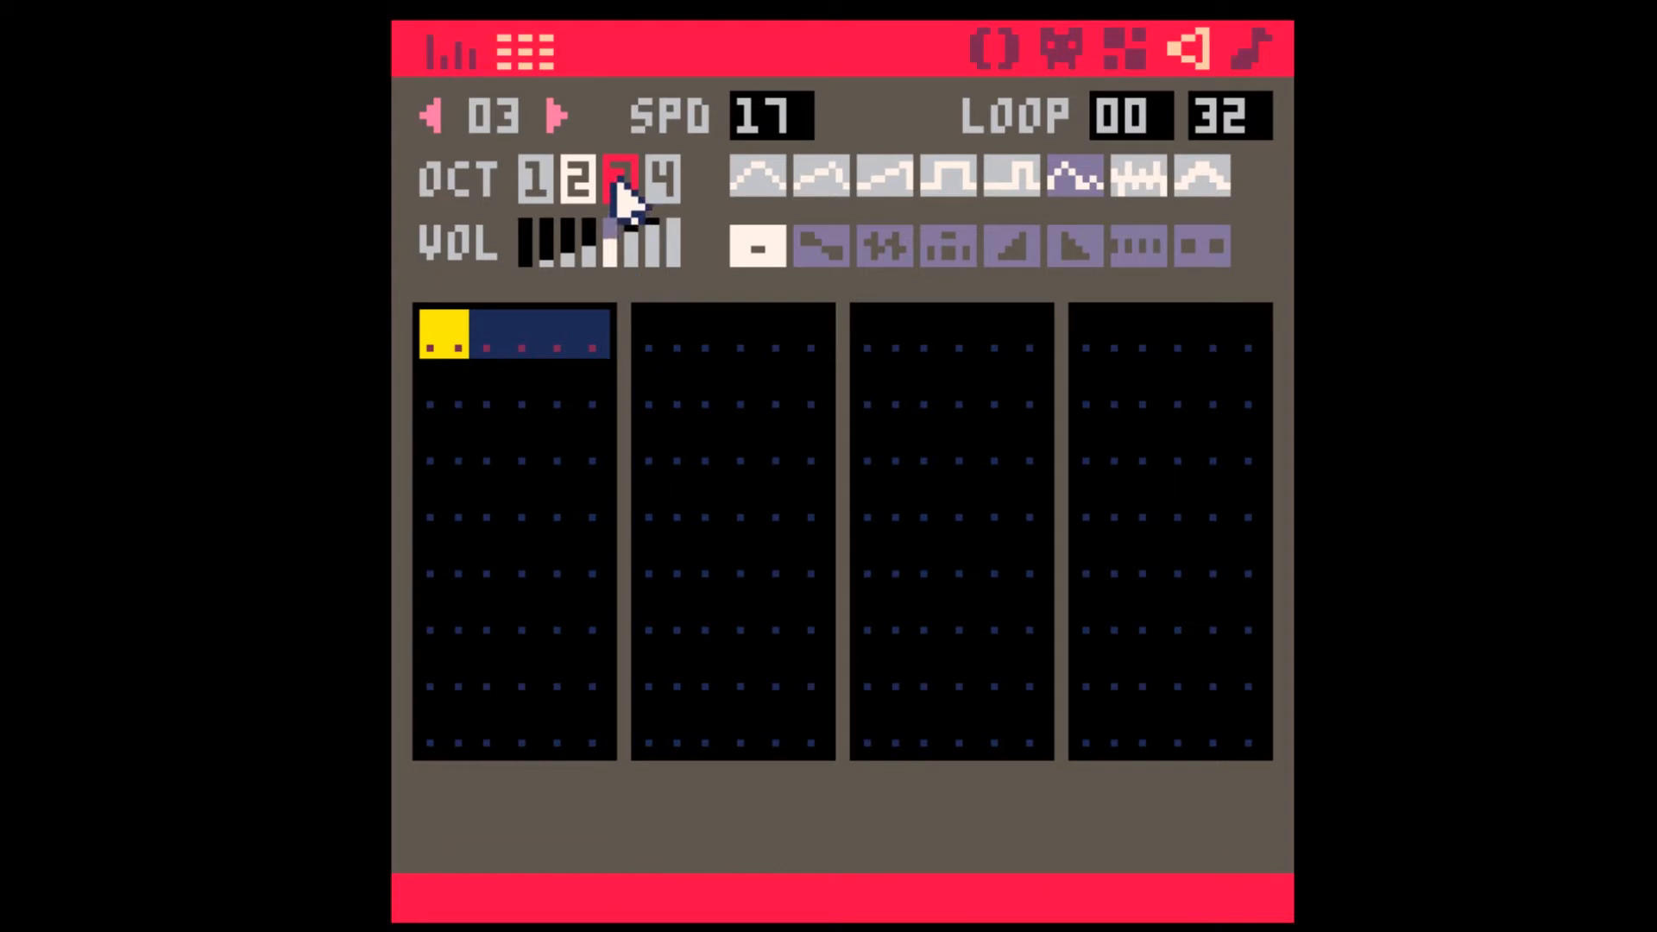
click(618, 181)
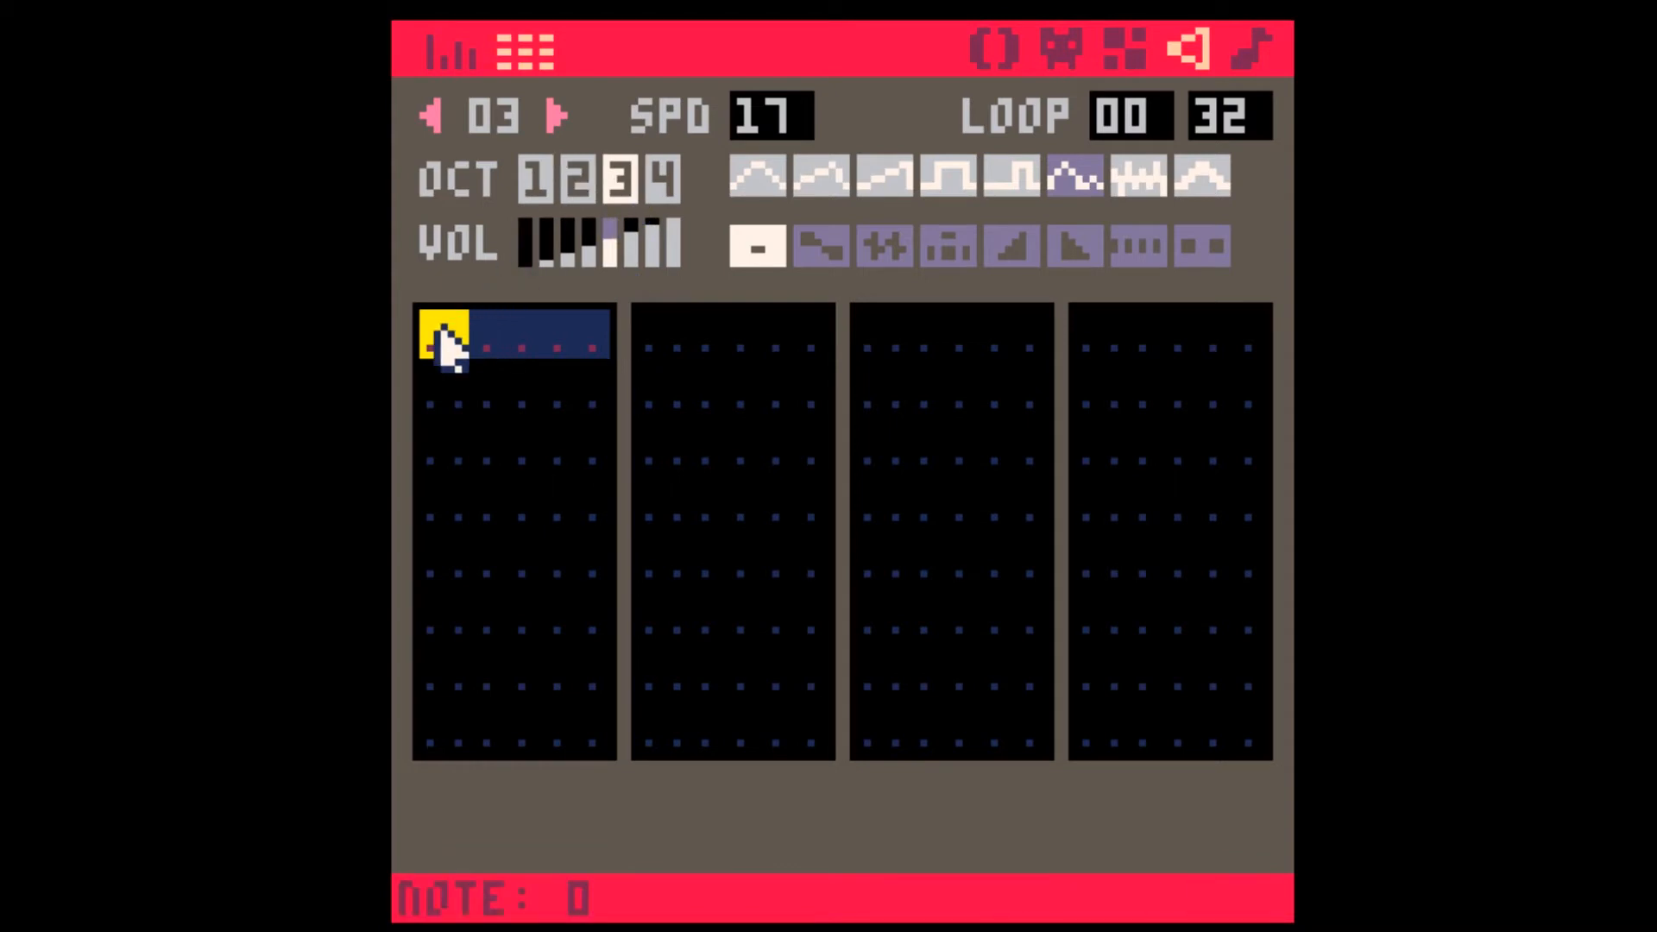
text(wqnbvwqn)
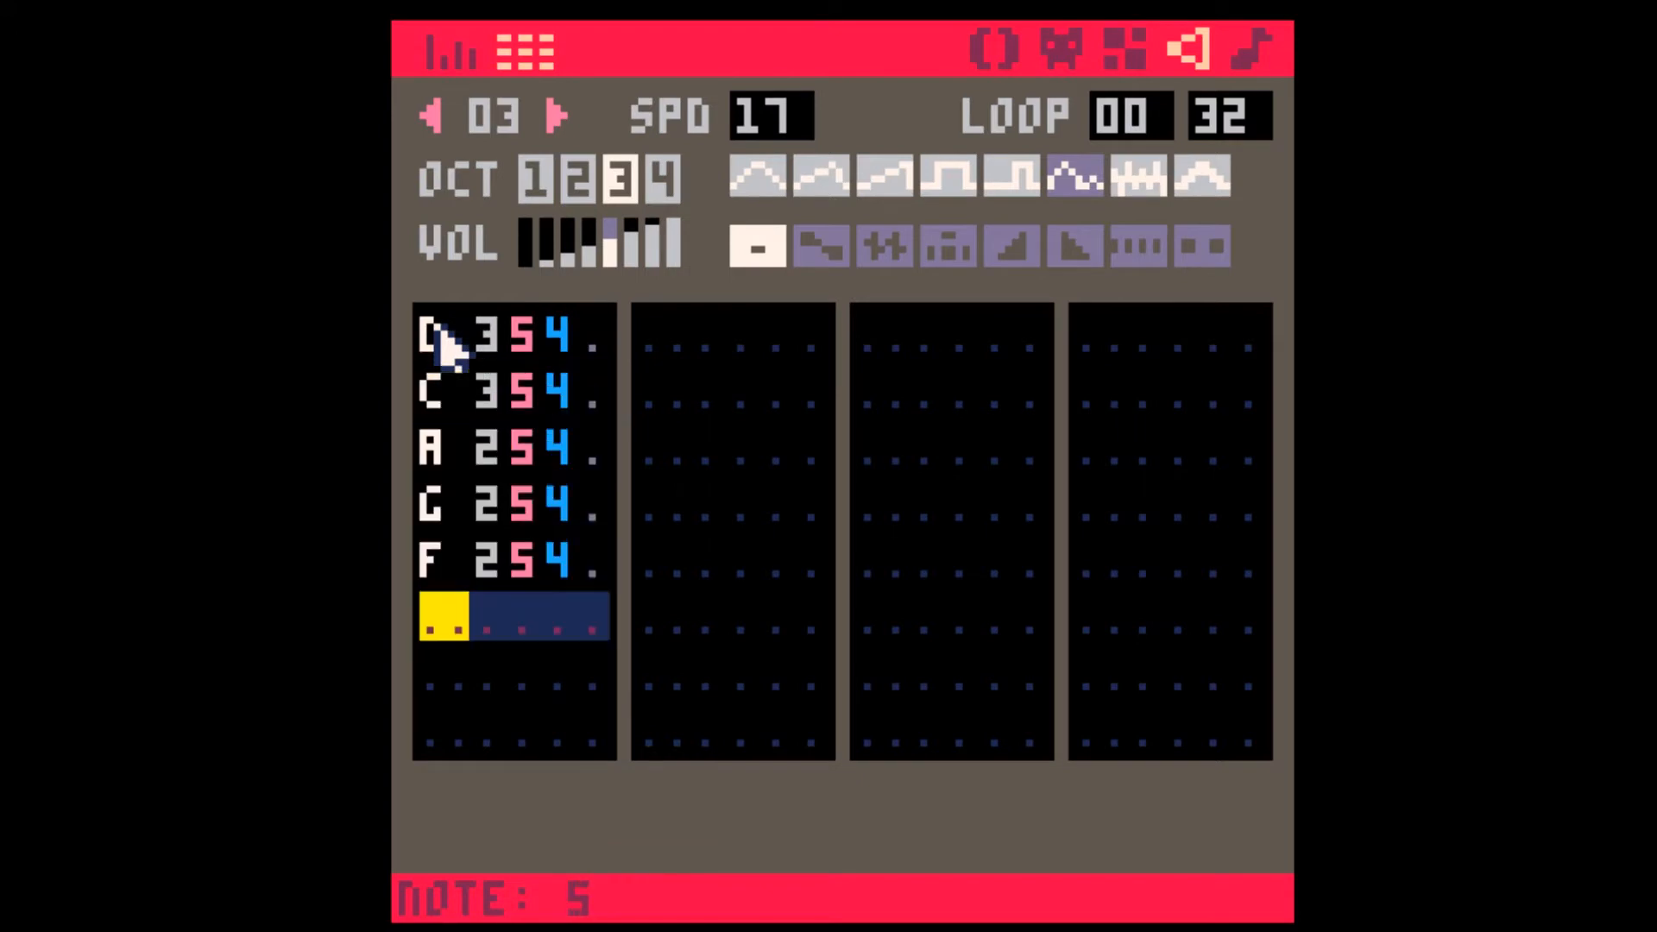
text(bvwqnbvwqnbvwqnbv)
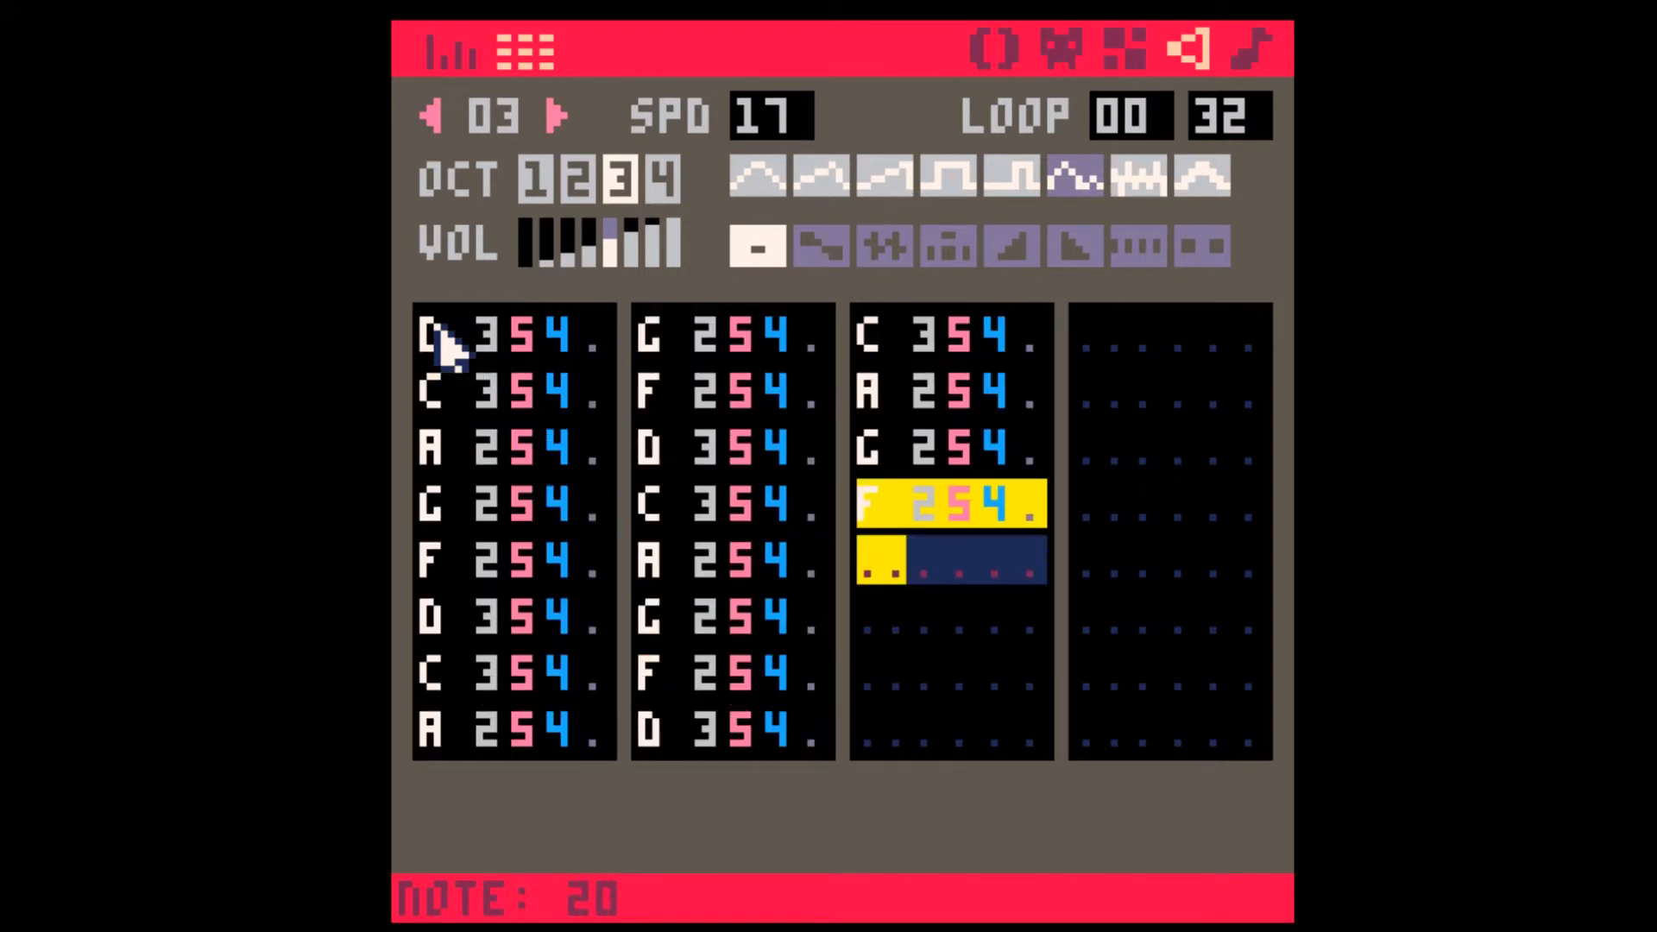
text(wqnbvwq)
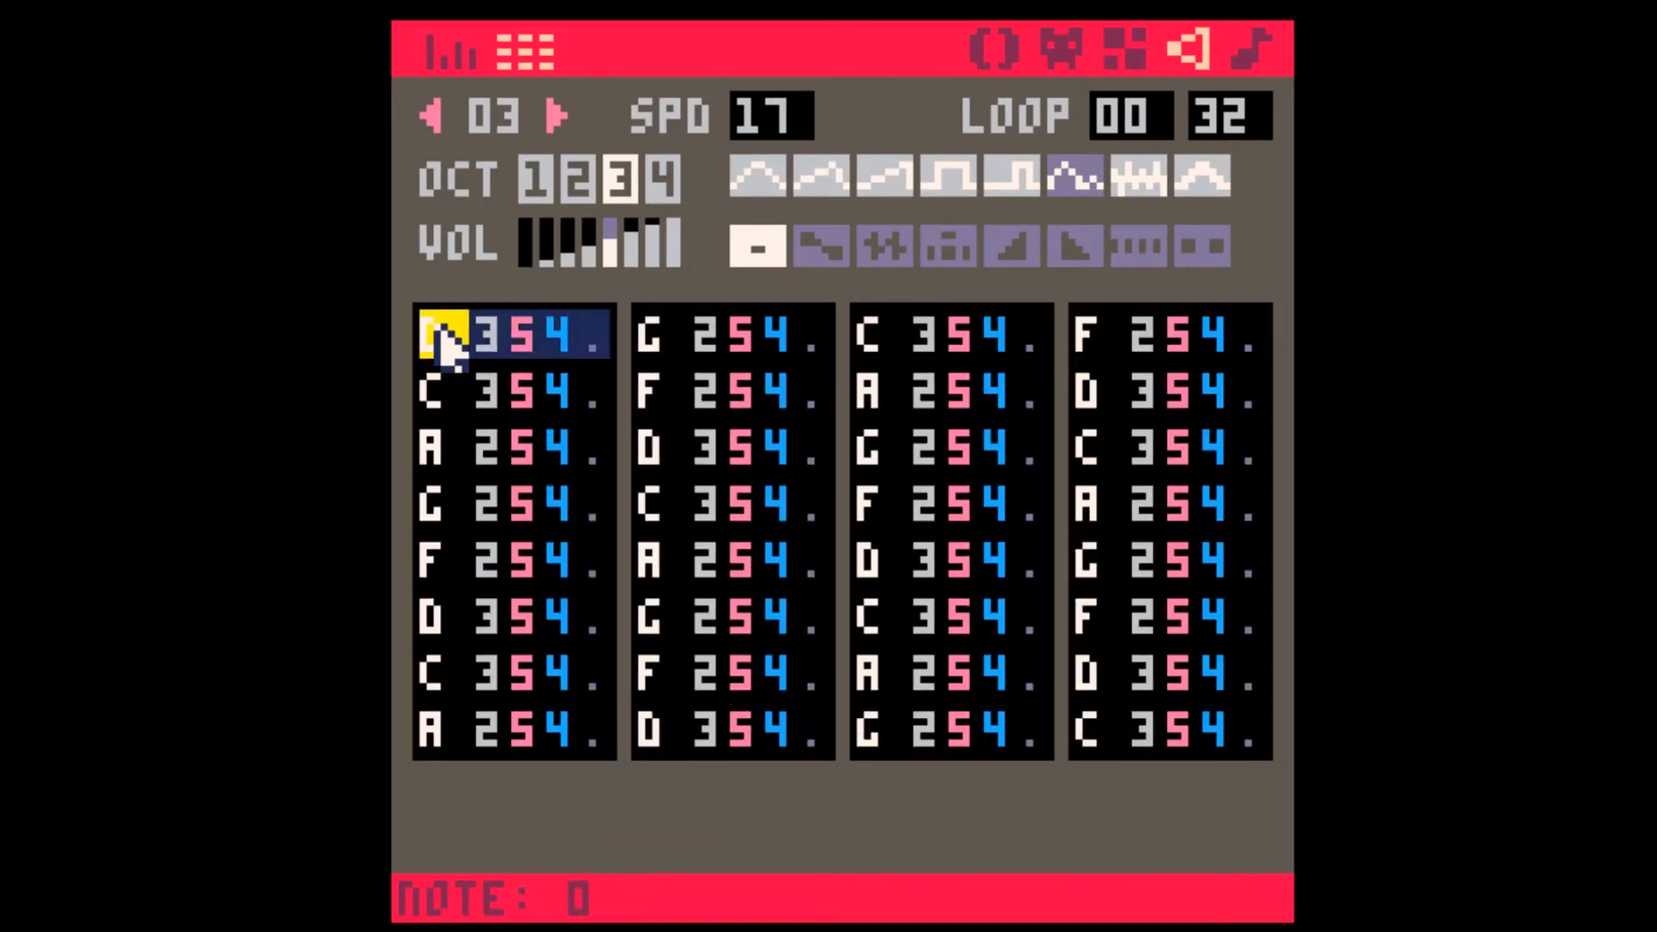
key(space)
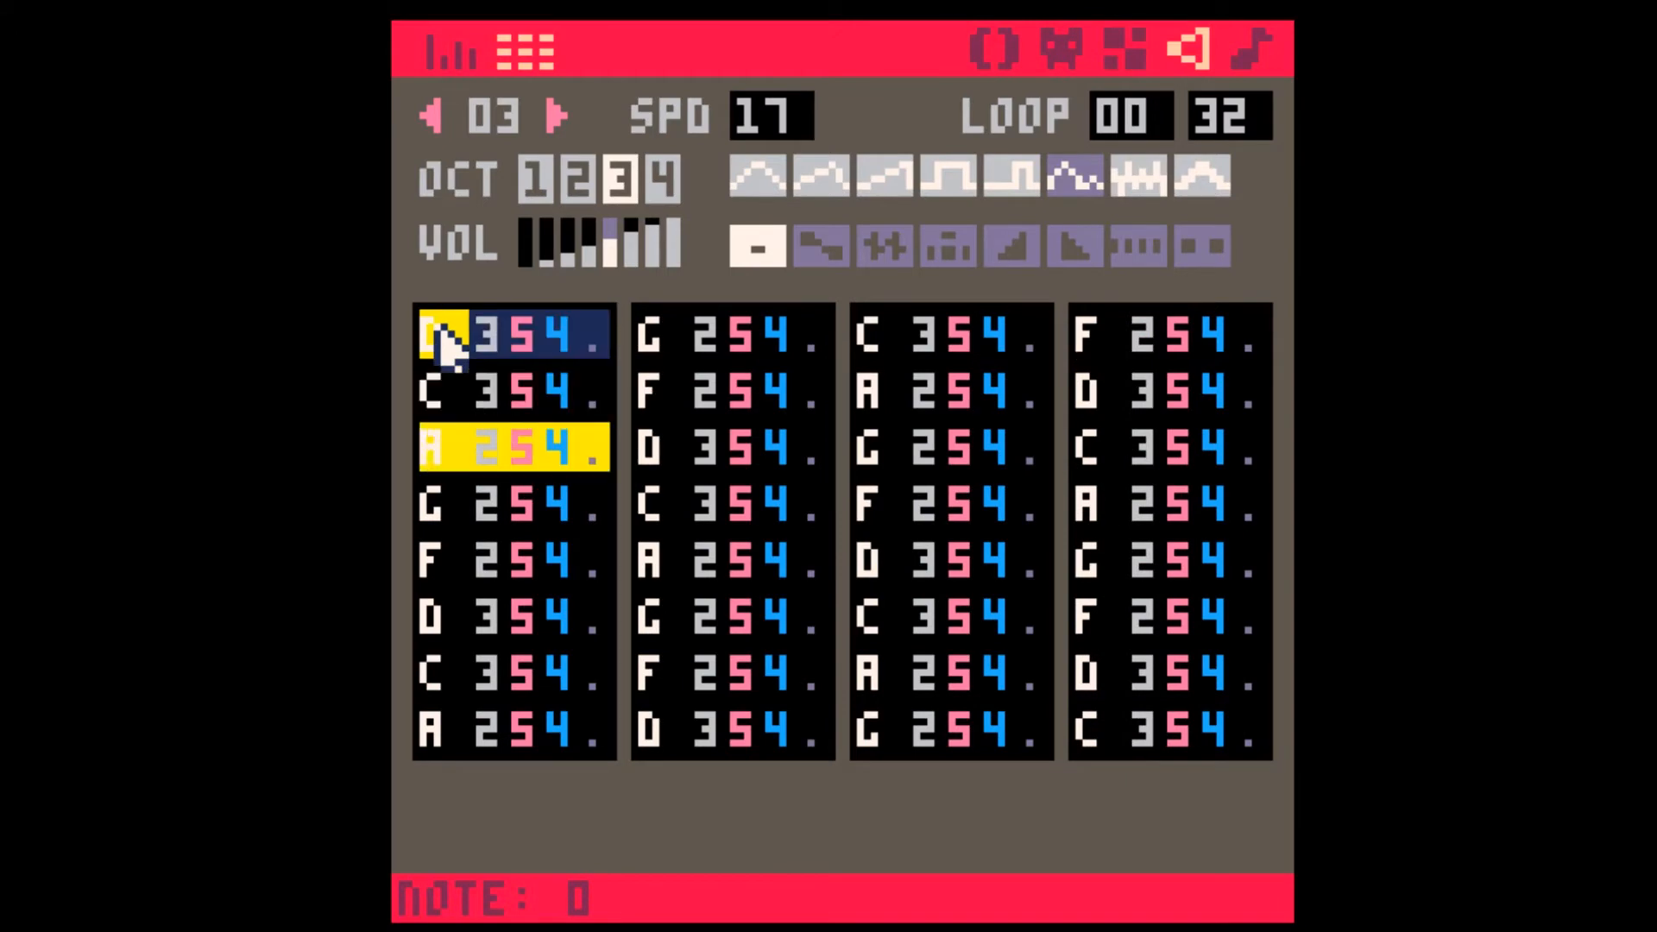
- Lower the second D-C-A-G-F run, notes 5 to 9, by one octave to octaves 2, 2, 1, 1, 1
click(500, 621)
key(Tab)
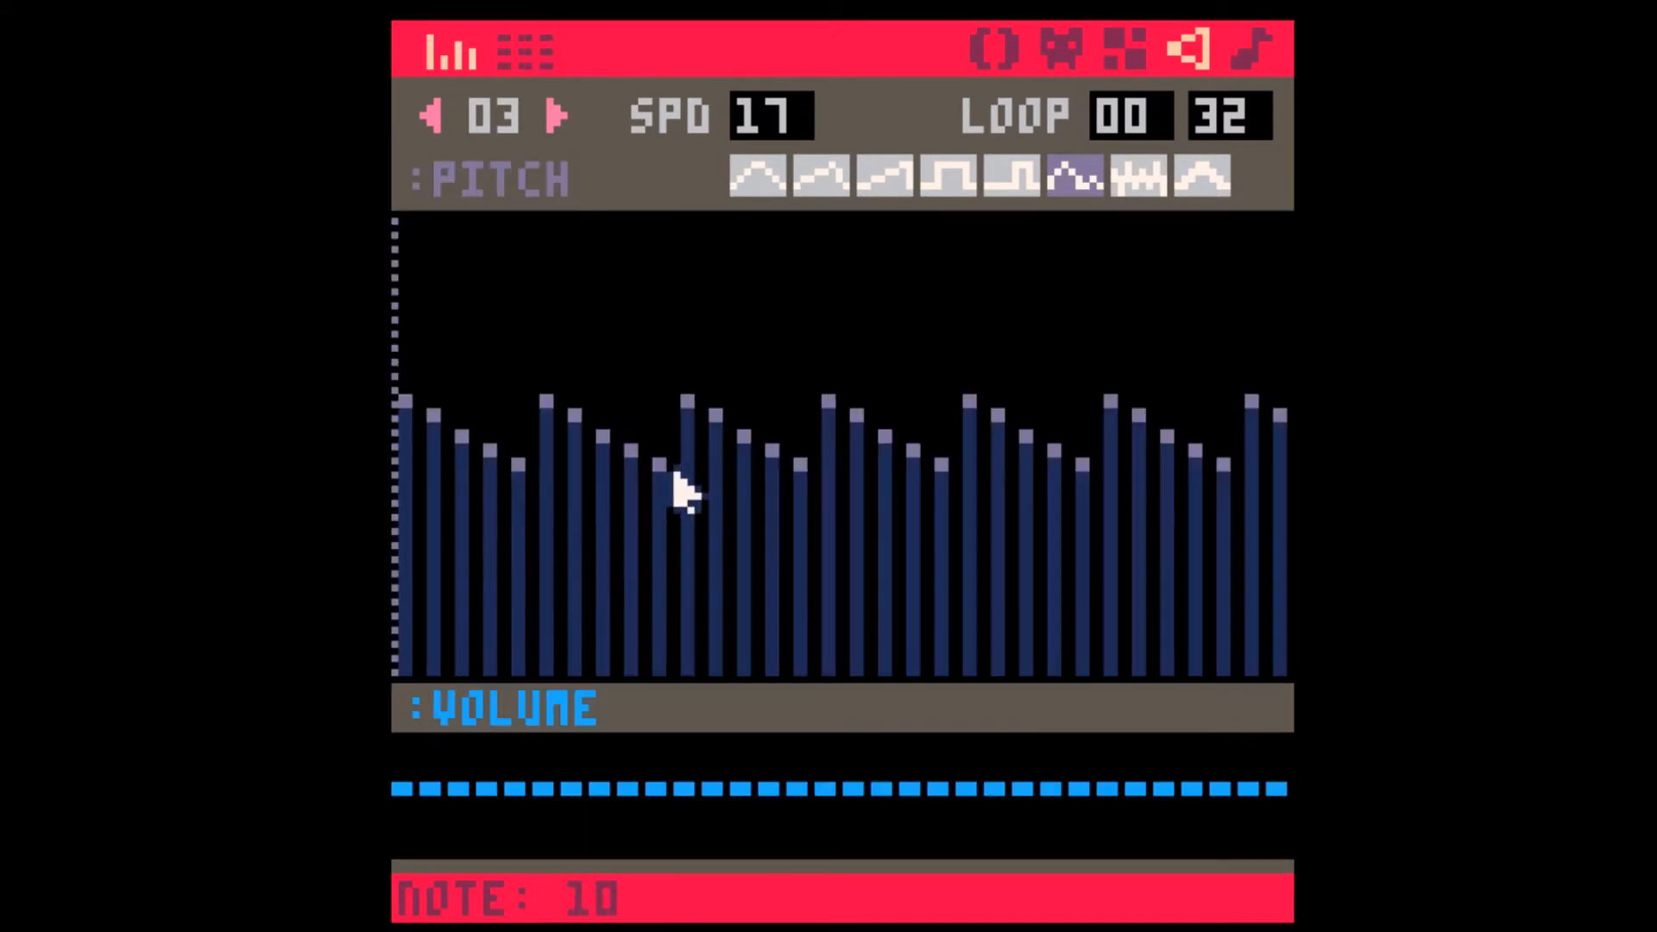
key(Tab)
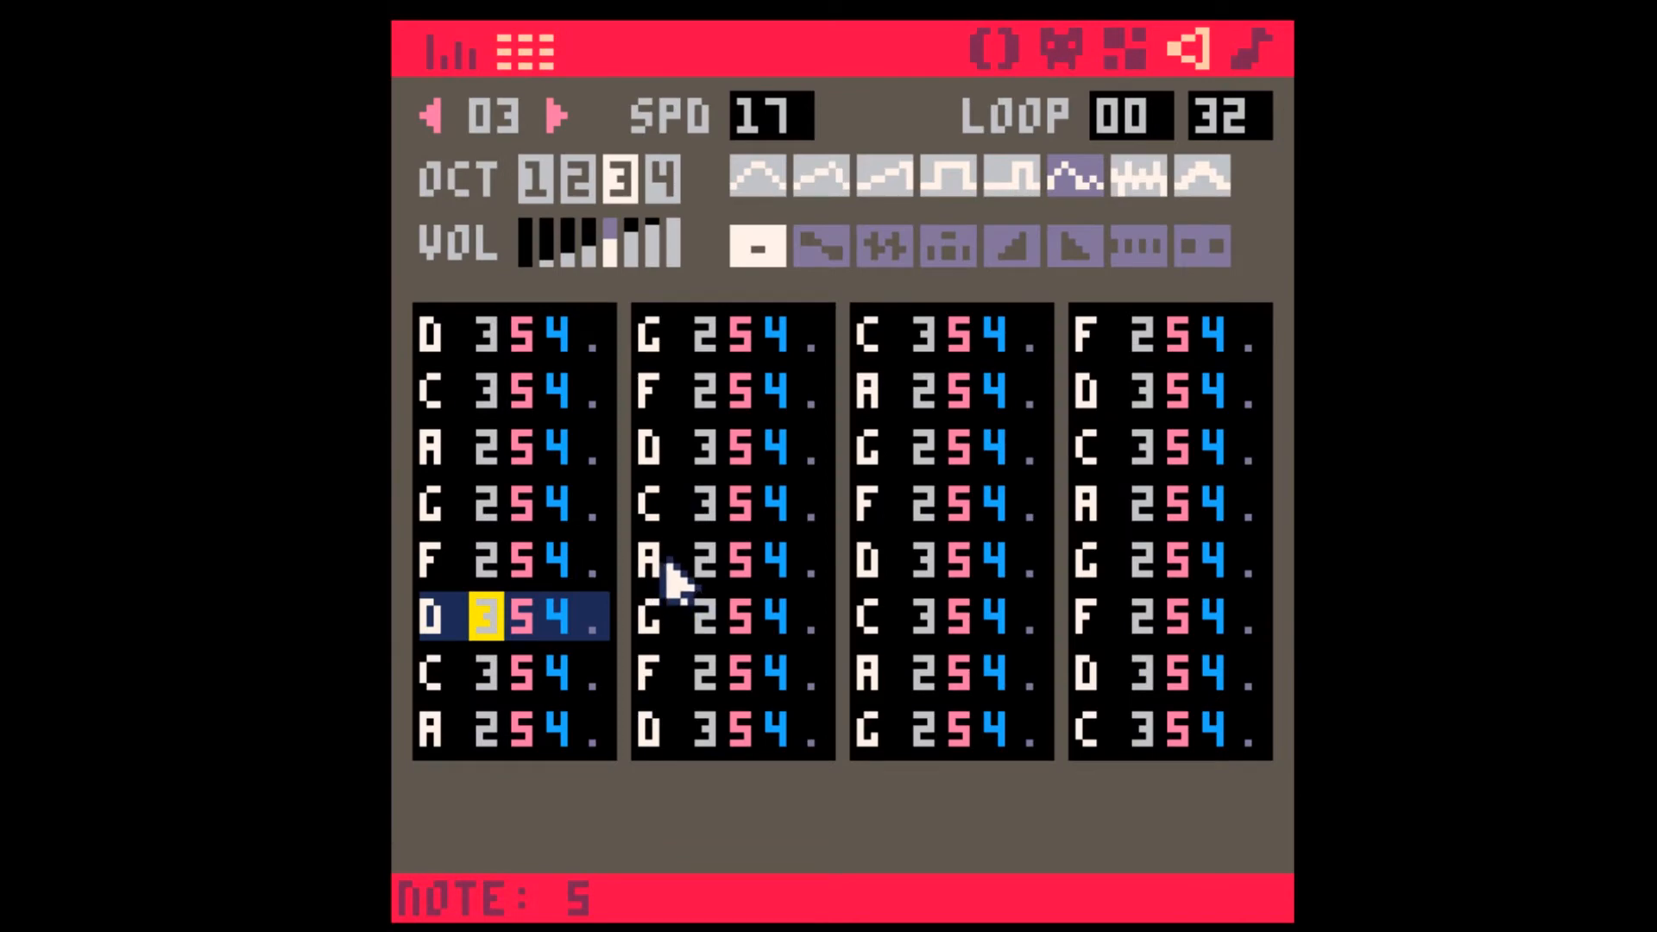
text(22)
text(1)
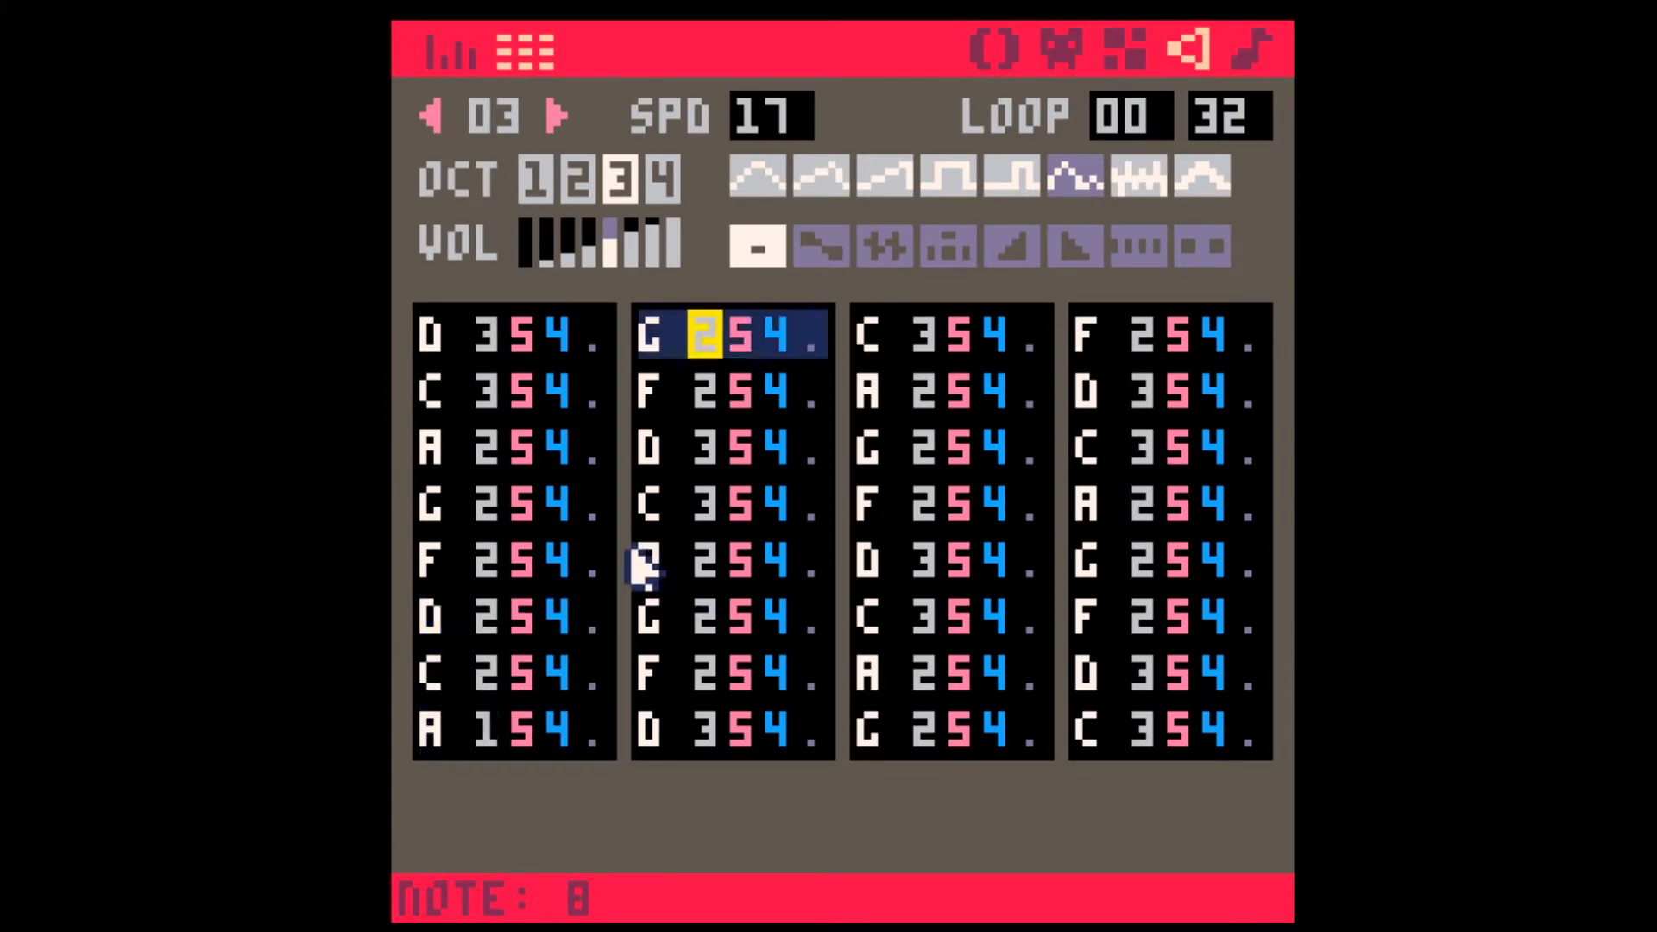
text(1)
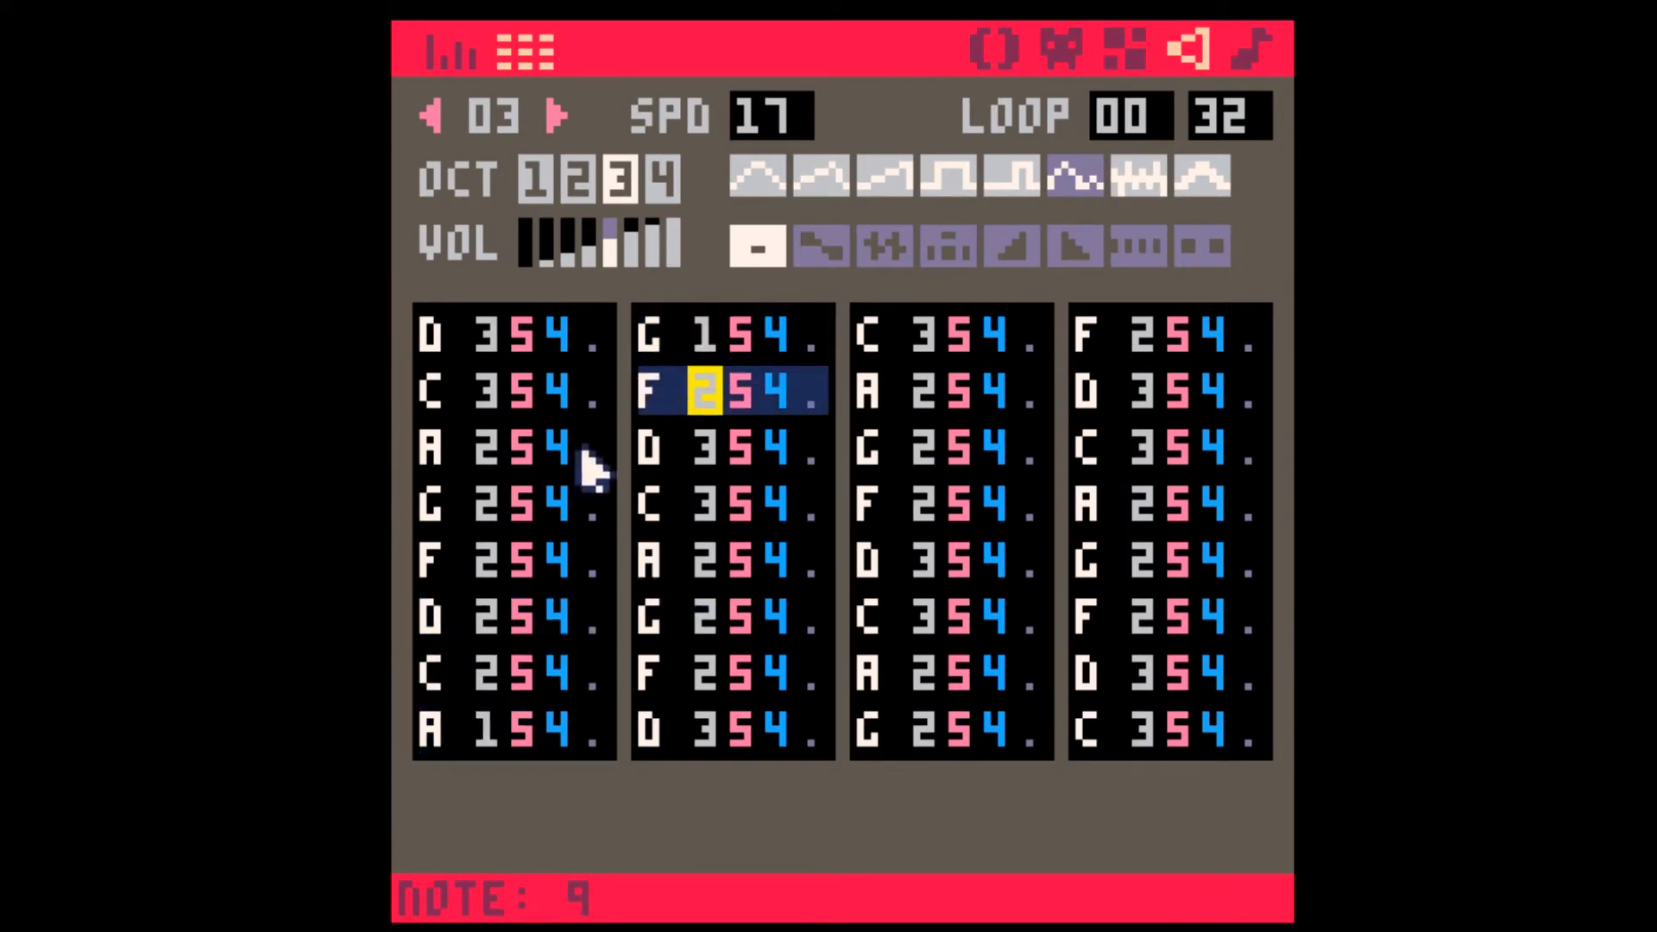
text(1)
- Copy the first ten notes of SFX 03, paste them at notes 10, 20 and 30, and play the result
click(454, 339)
shift+click(829, 406)
key(ctrl+c)
click(695, 444)
key(ctrl+v)
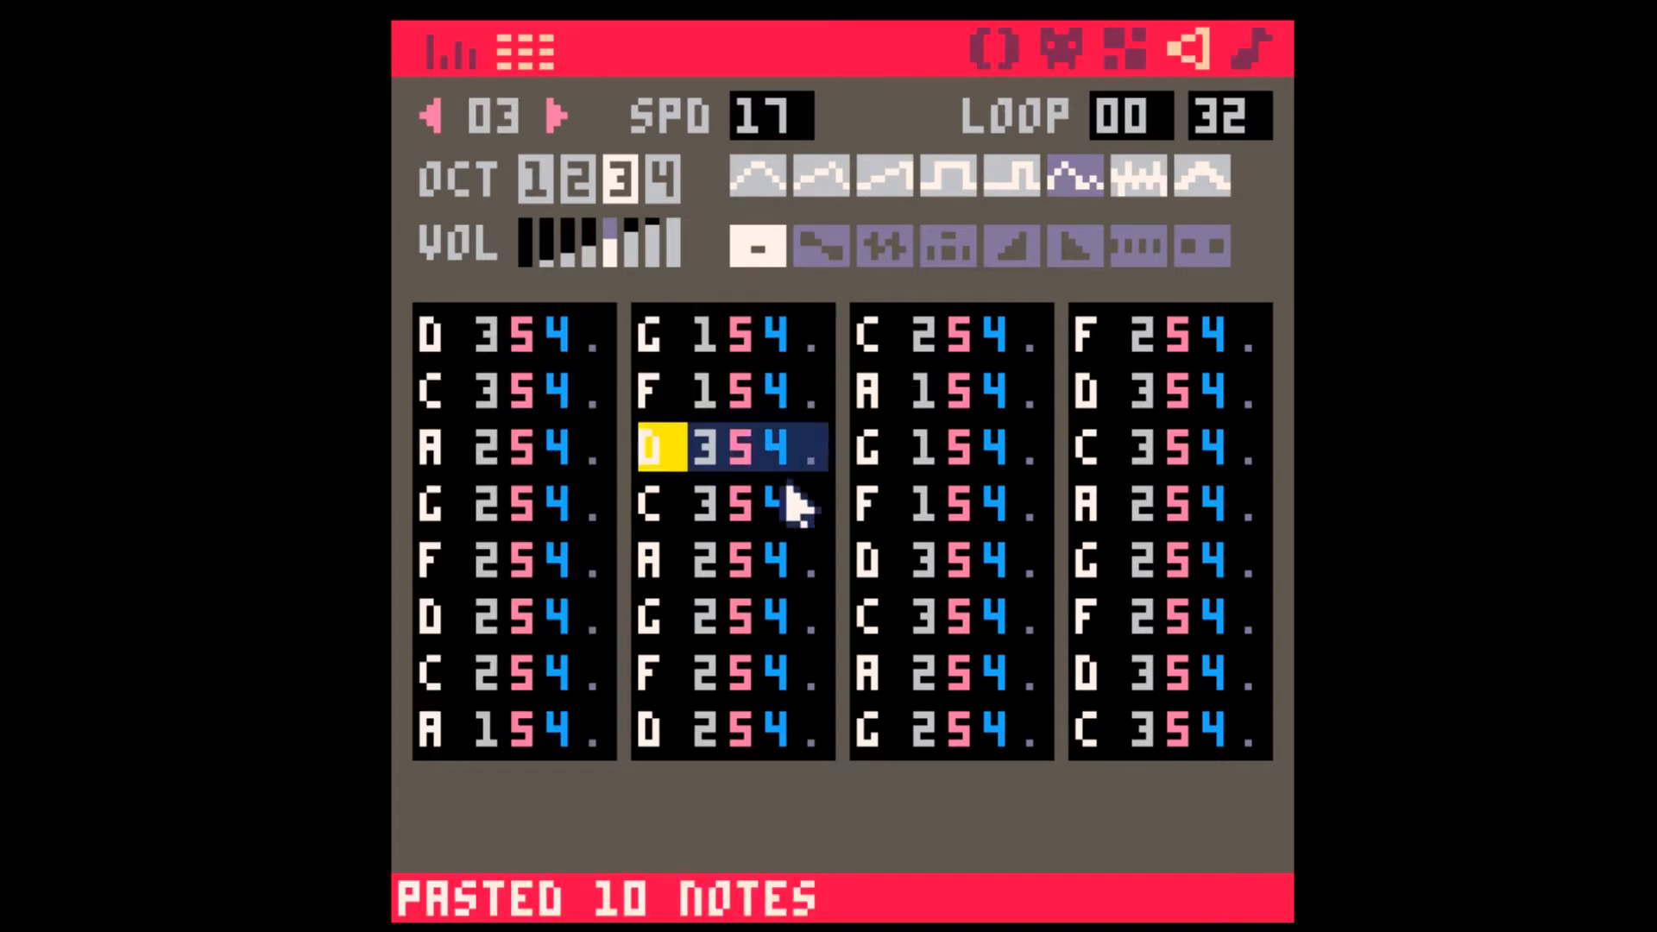
click(879, 556)
key(ctrl+v)
click(1079, 665)
key(ctrl+v)
key(space)
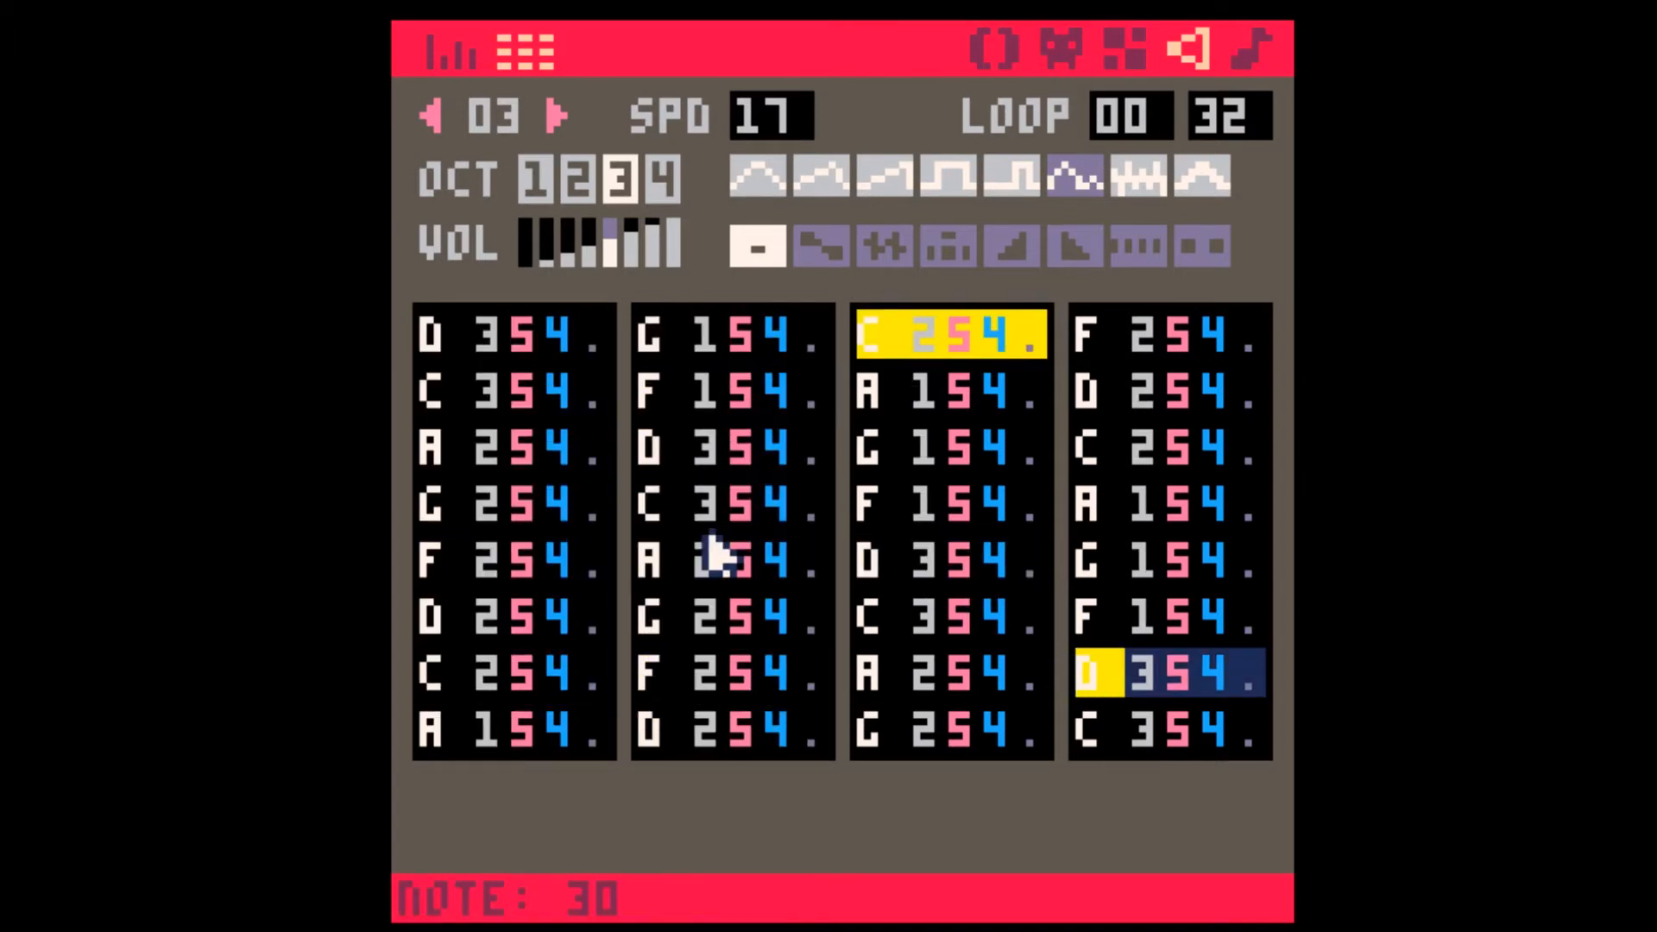
key(space)
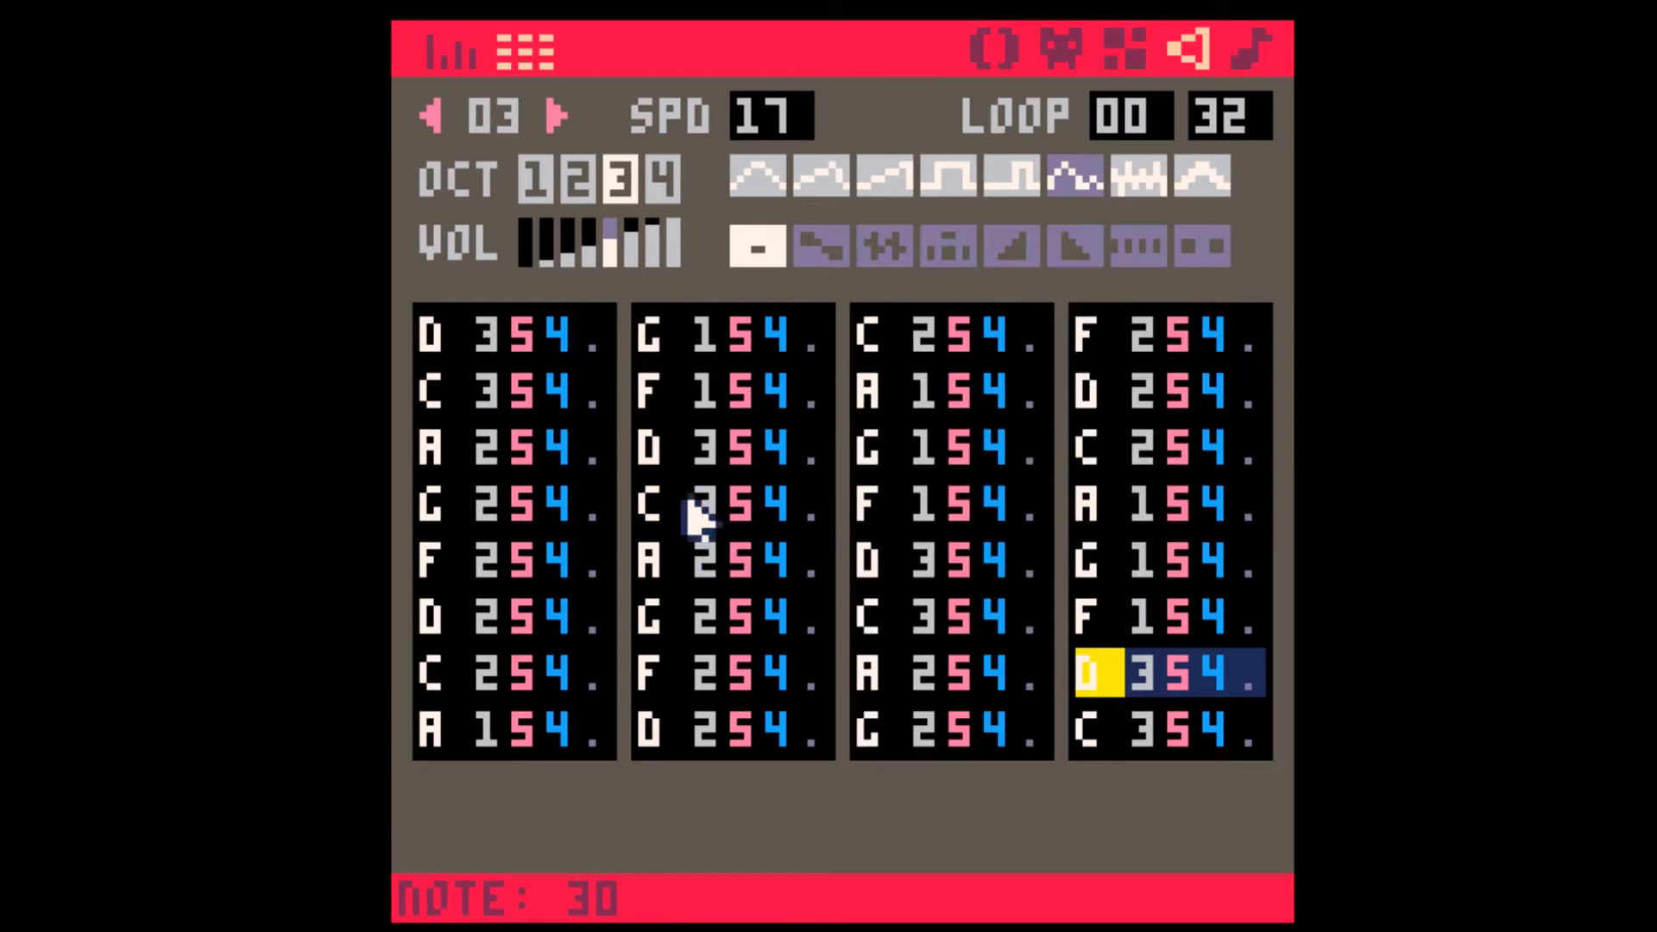
- Enter a rising run of D2, F2, G2, A2, C3, D3 at volume 4 in notes 0 to 5 of the empty SFX 04
key(Tab)
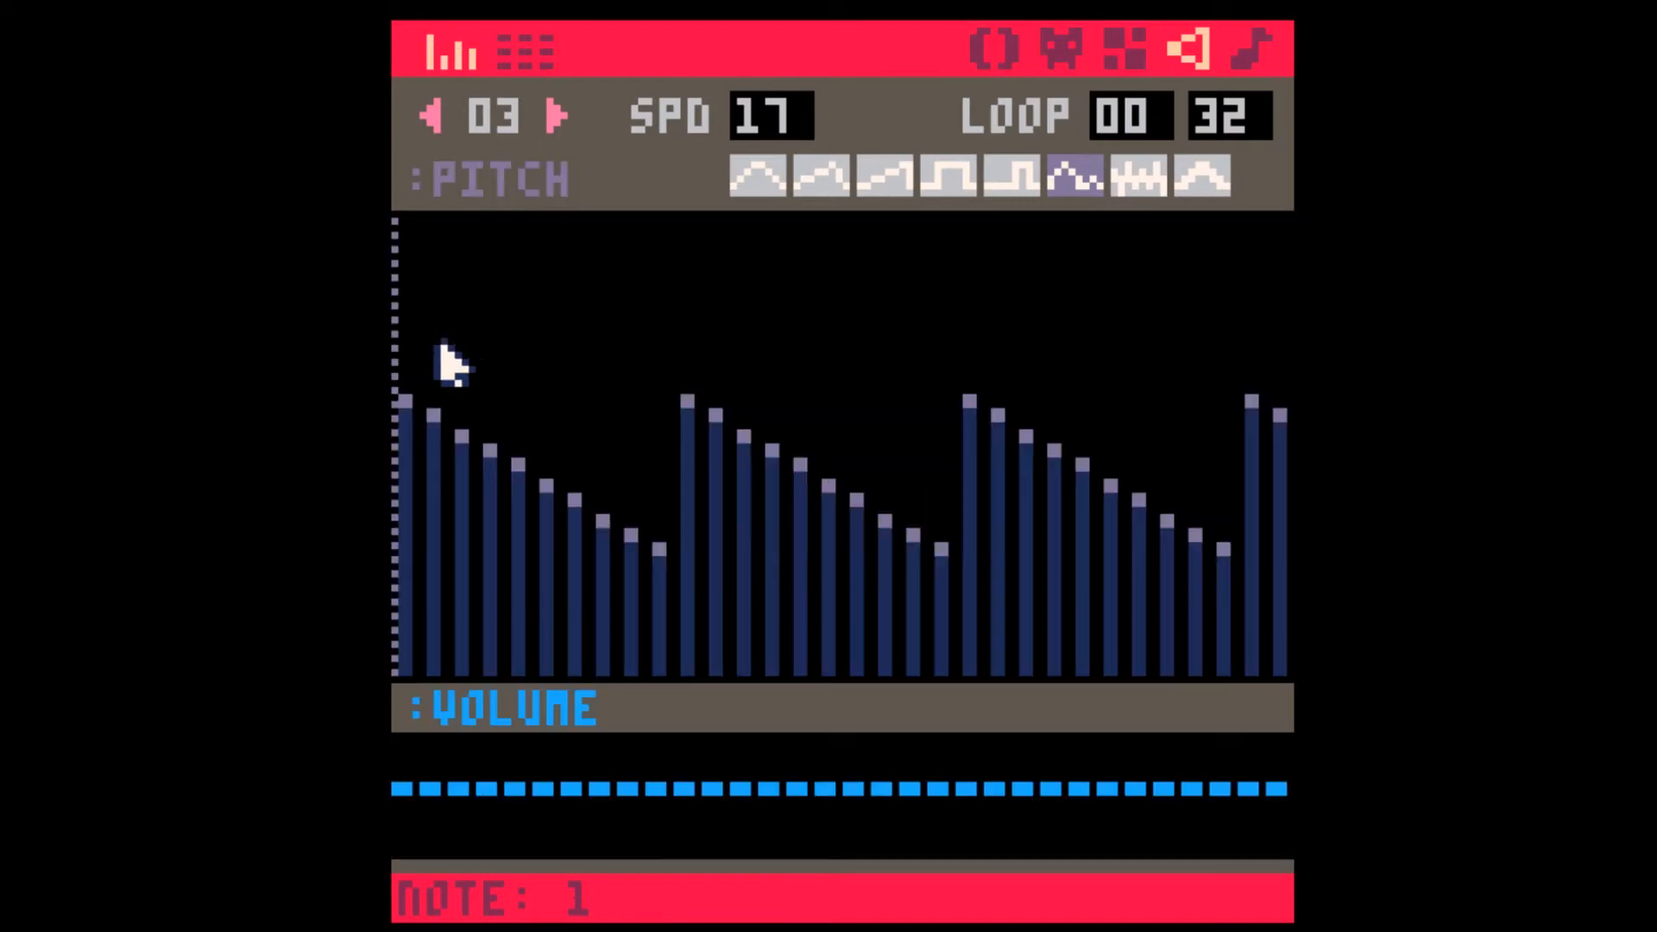
click(554, 112)
key(Tab)
key(Tab)
key(Tab)
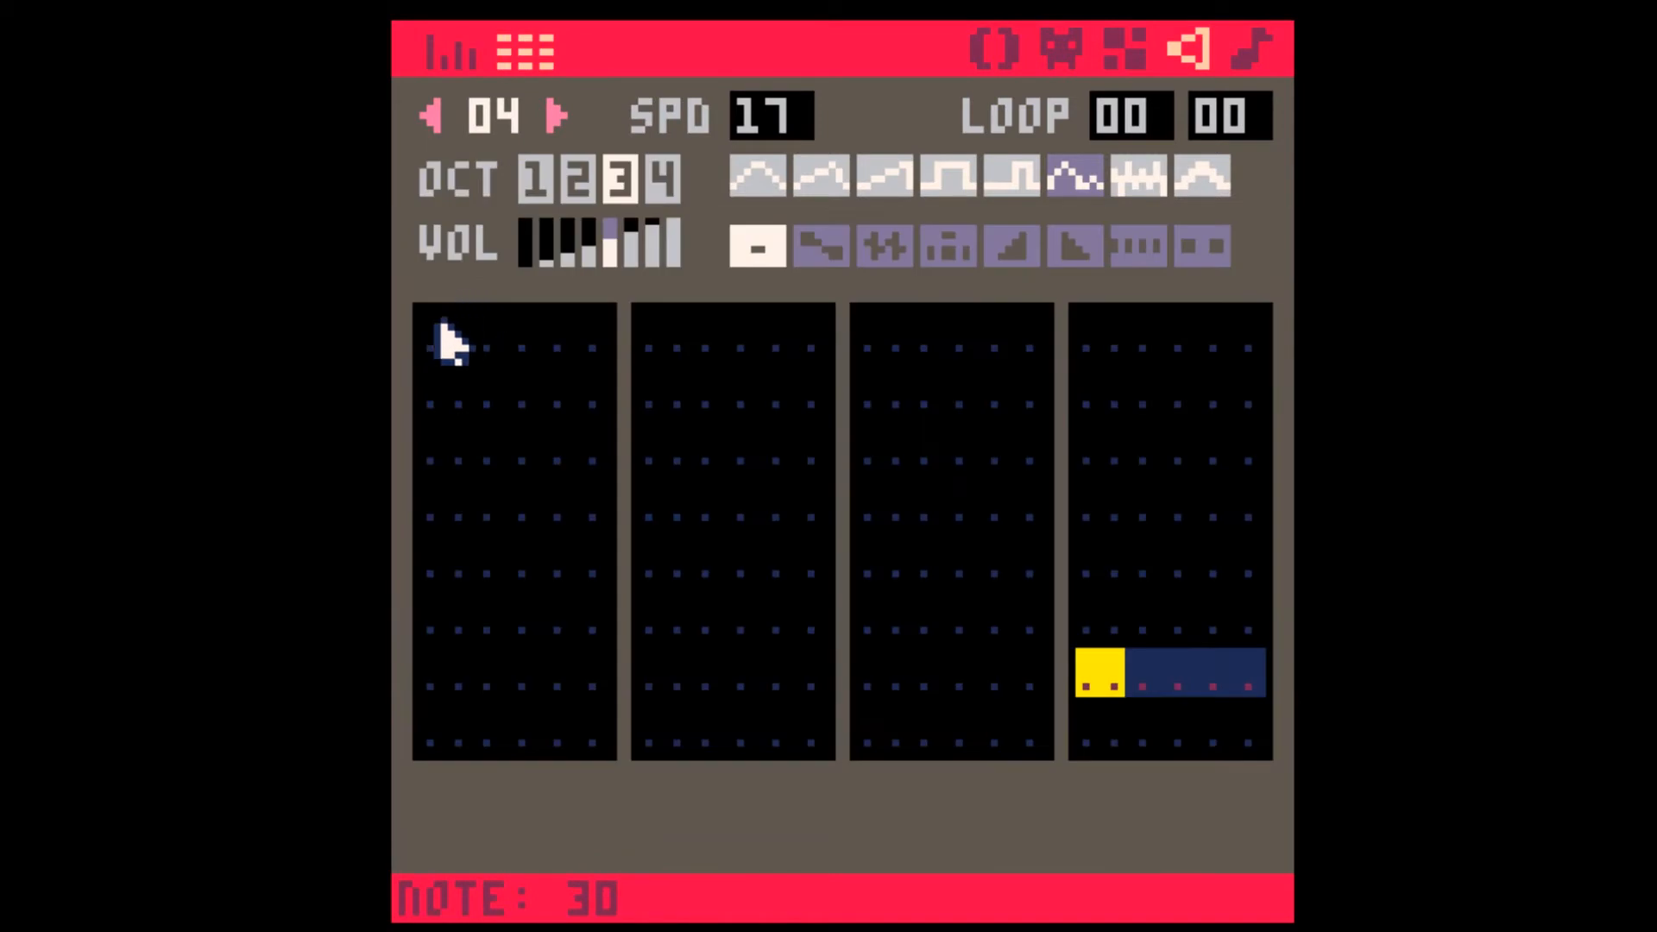
click(449, 332)
key(x)
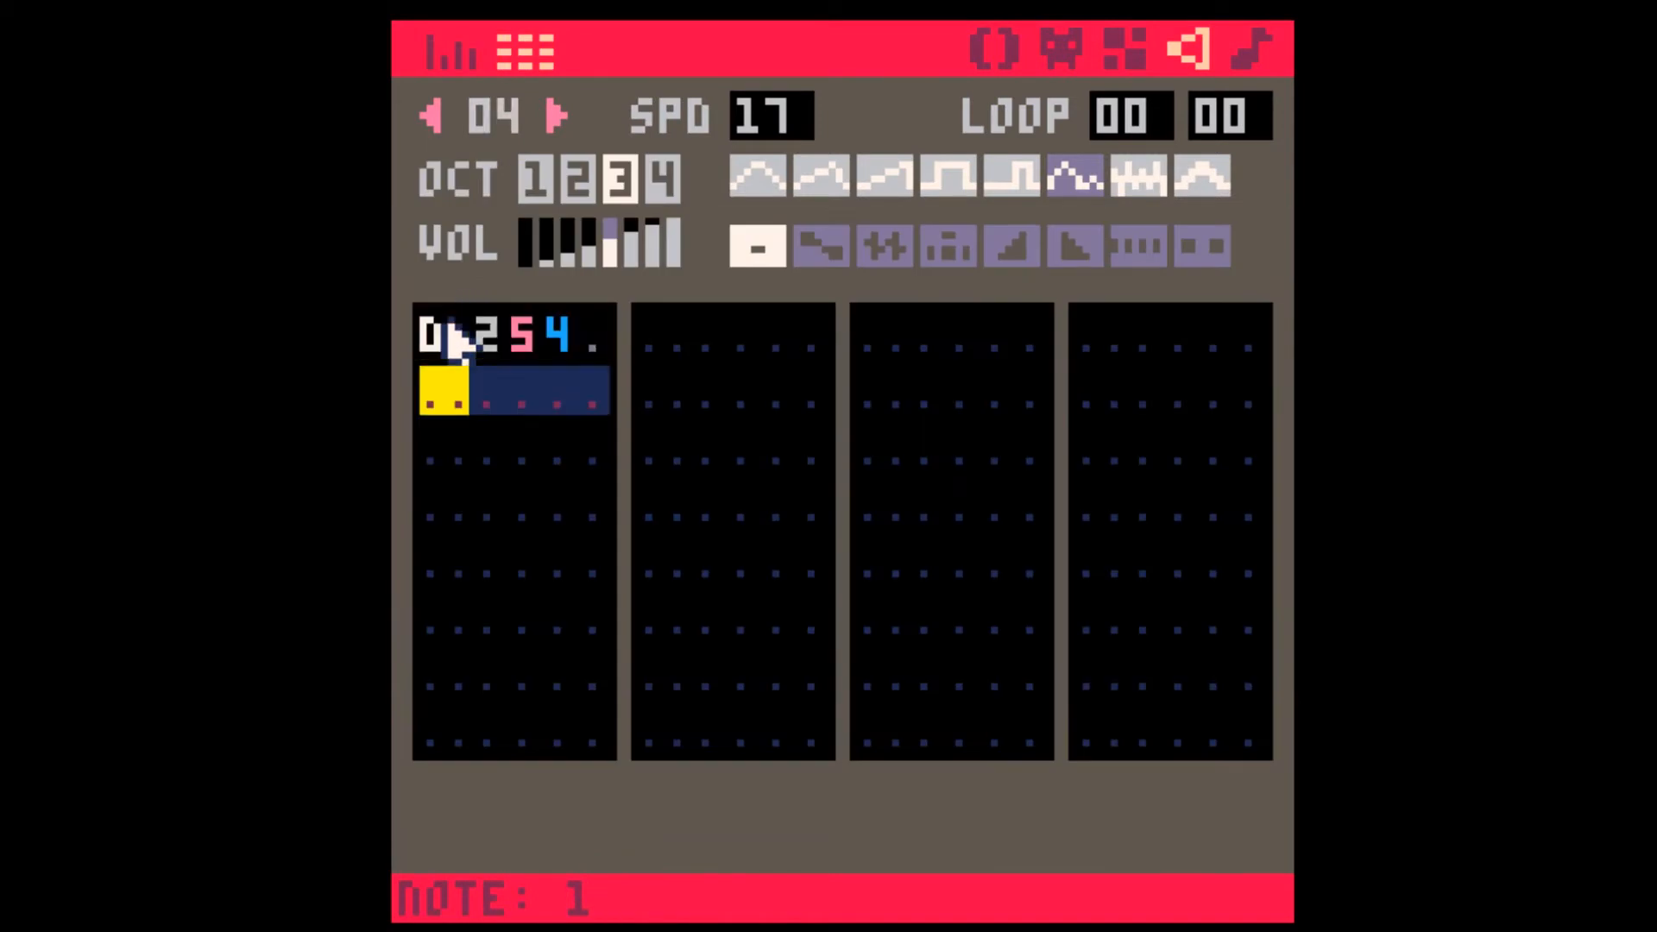
key(c)
key(Up)
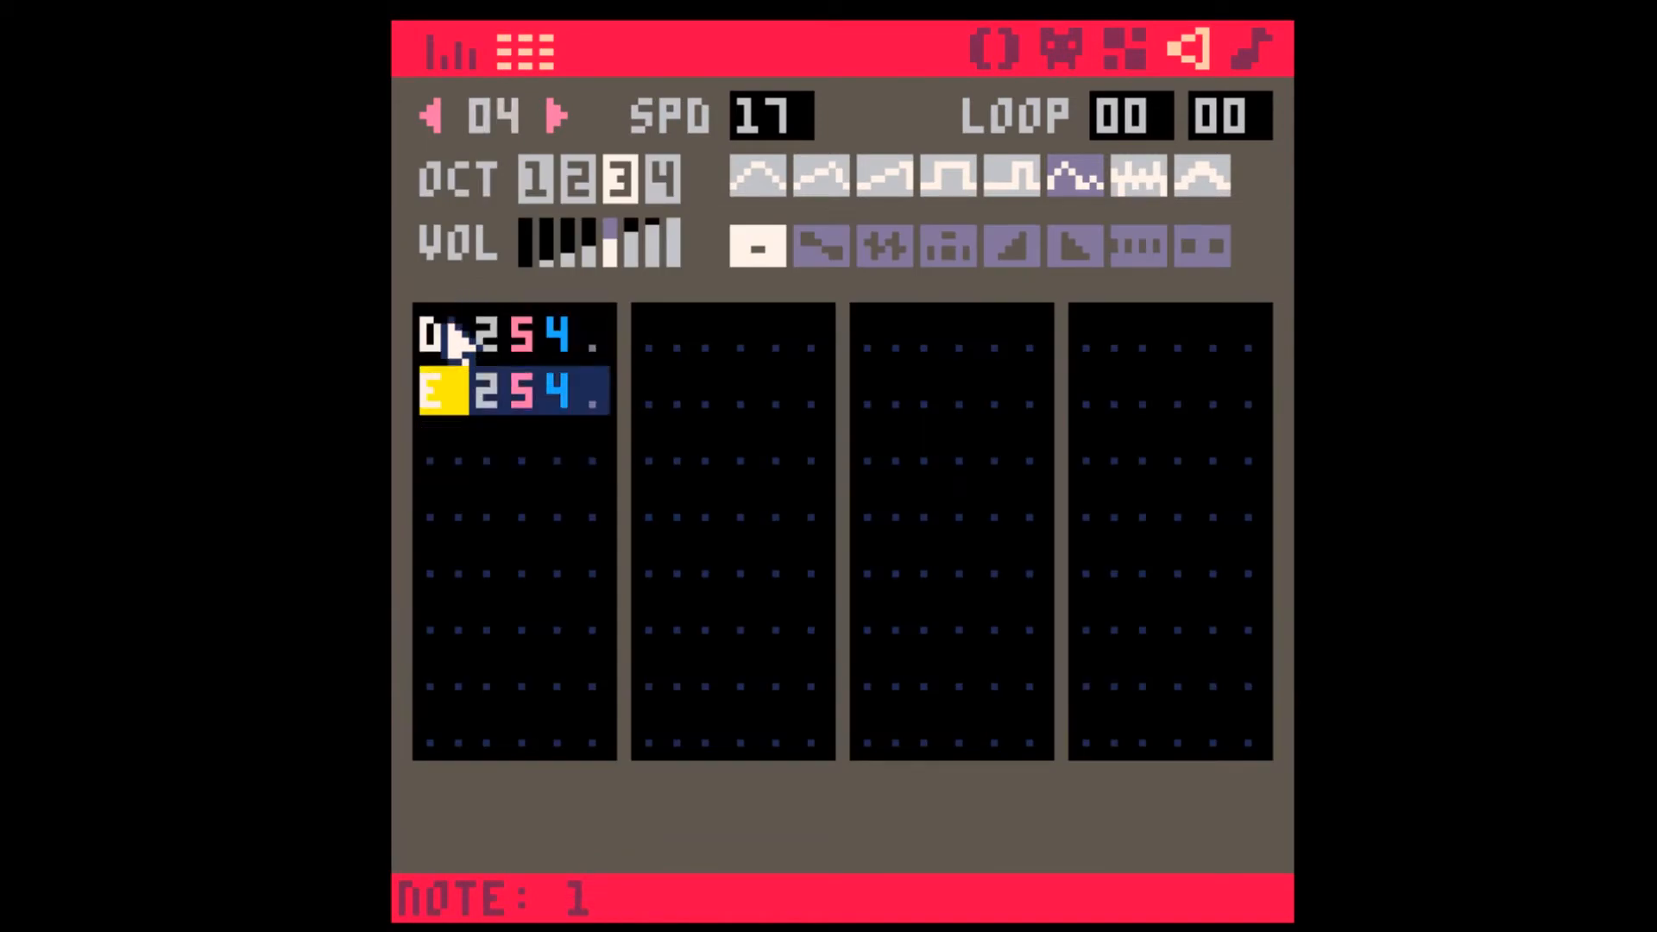
key(v)
key(b)
key(n)
key(q)
key(w)
- Repeat the rising D2, F2, G2, A2, C3, D3 run in notes 6 to 11 of SFX 04
key(x)
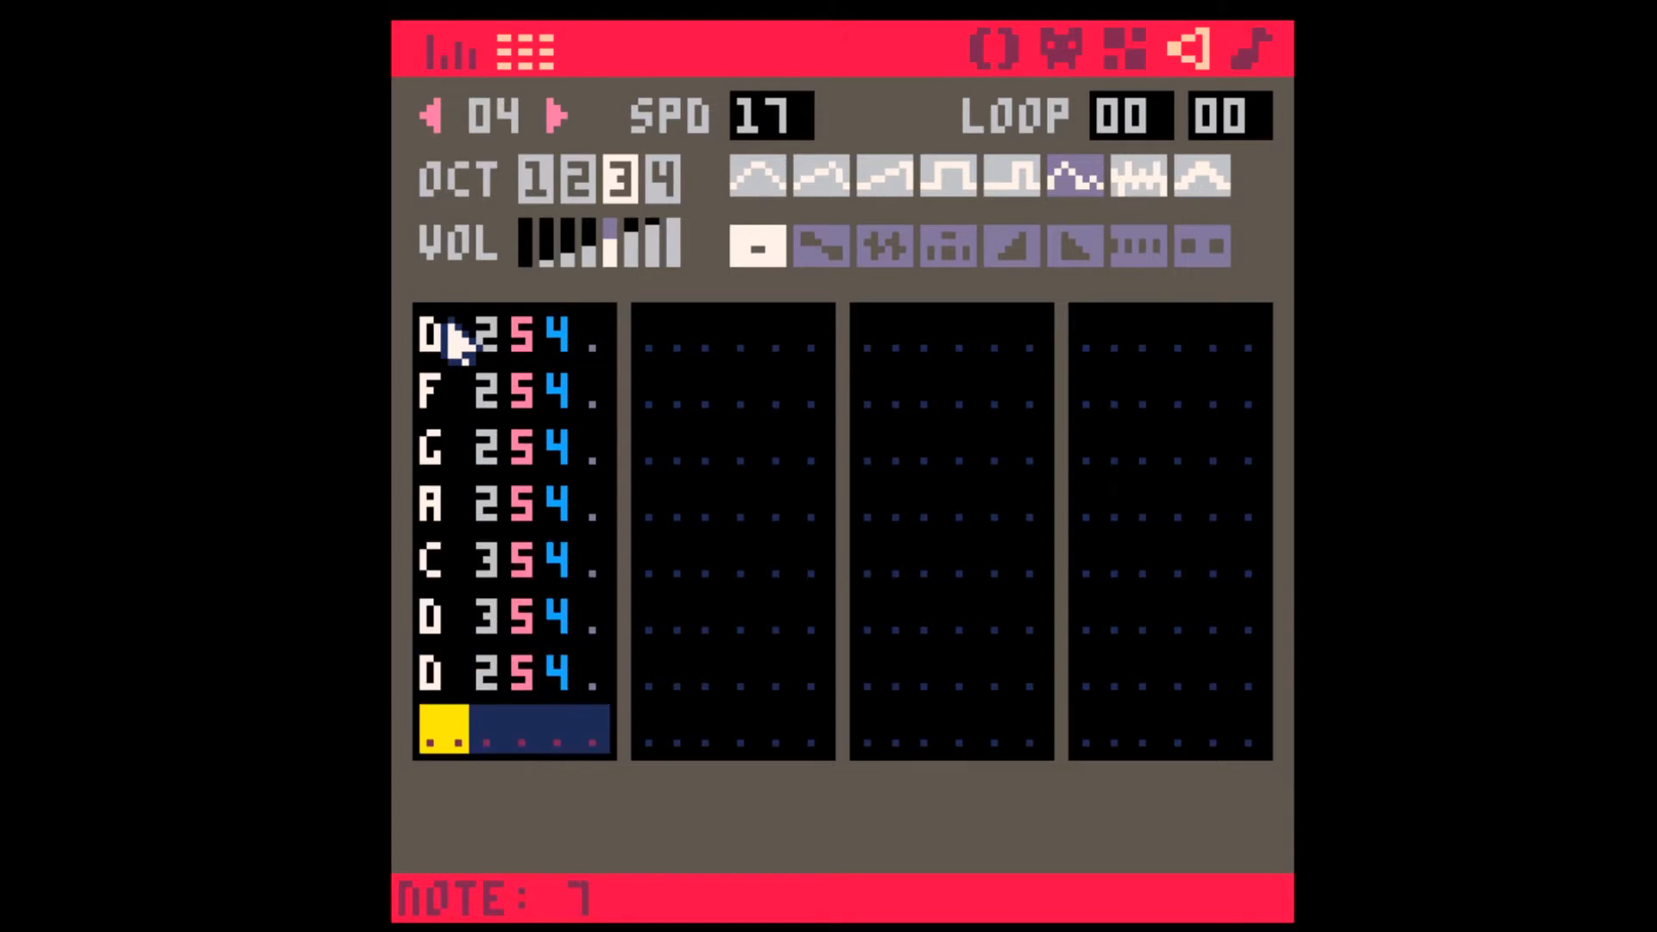
key(v)
key(b)
key(n)
key(q)
key(w)
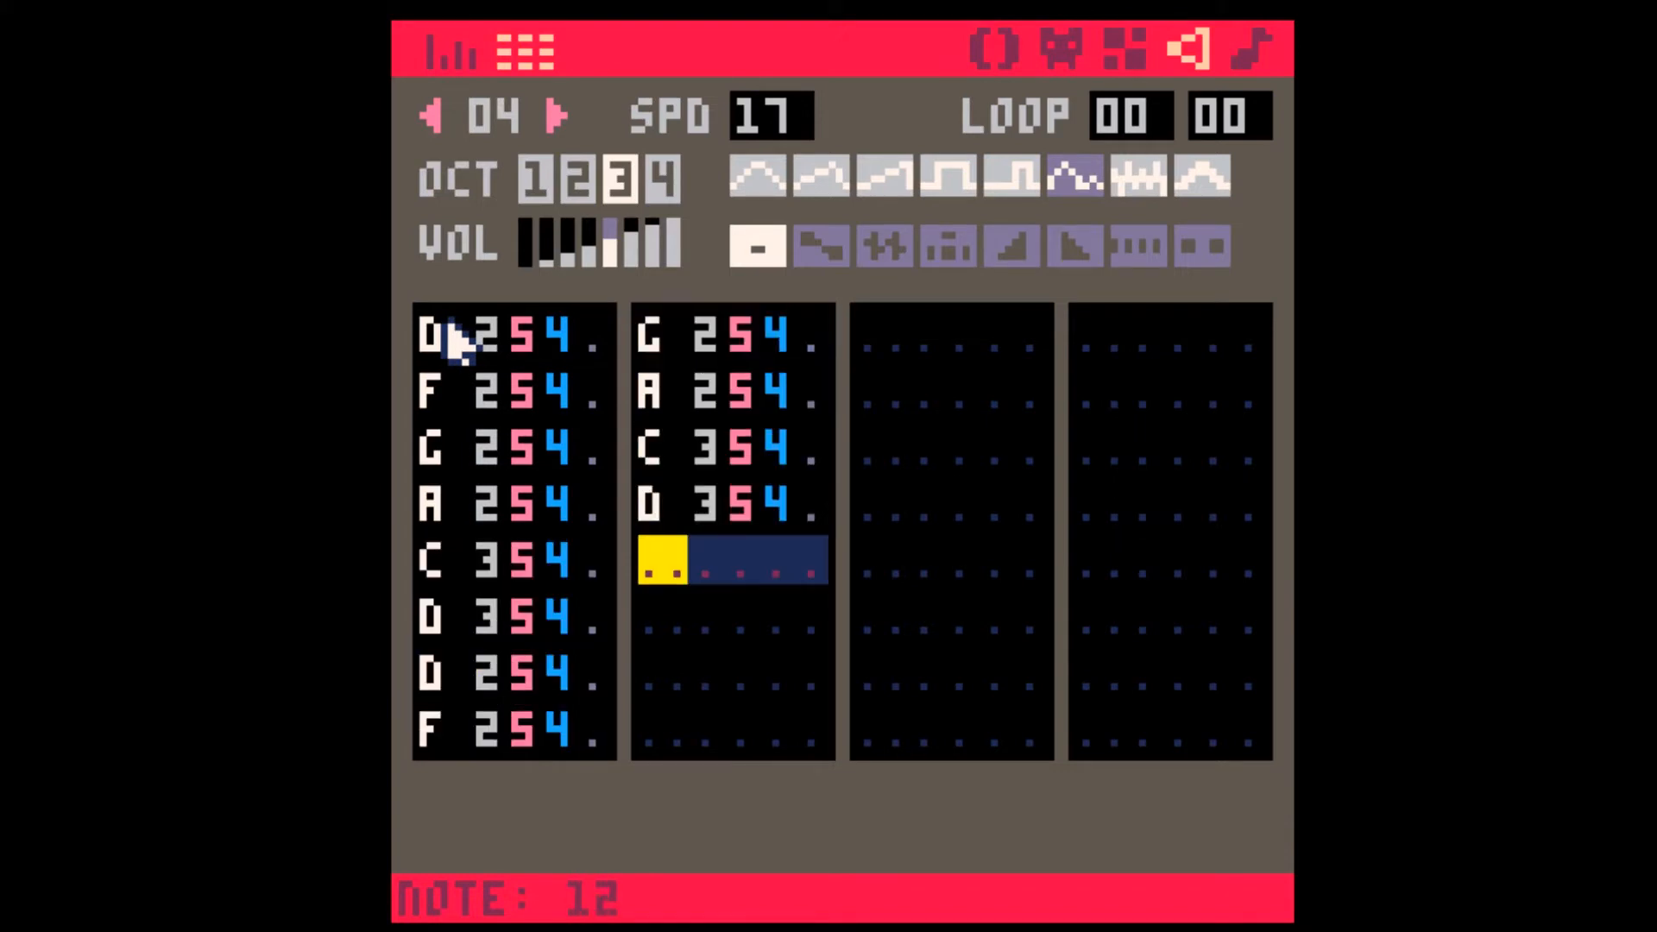
key(space)
- Copy the first twelve notes of SFX 04, paste them at notes 12 and 24, and play the result while viewing its pitch graph
click(455, 341)
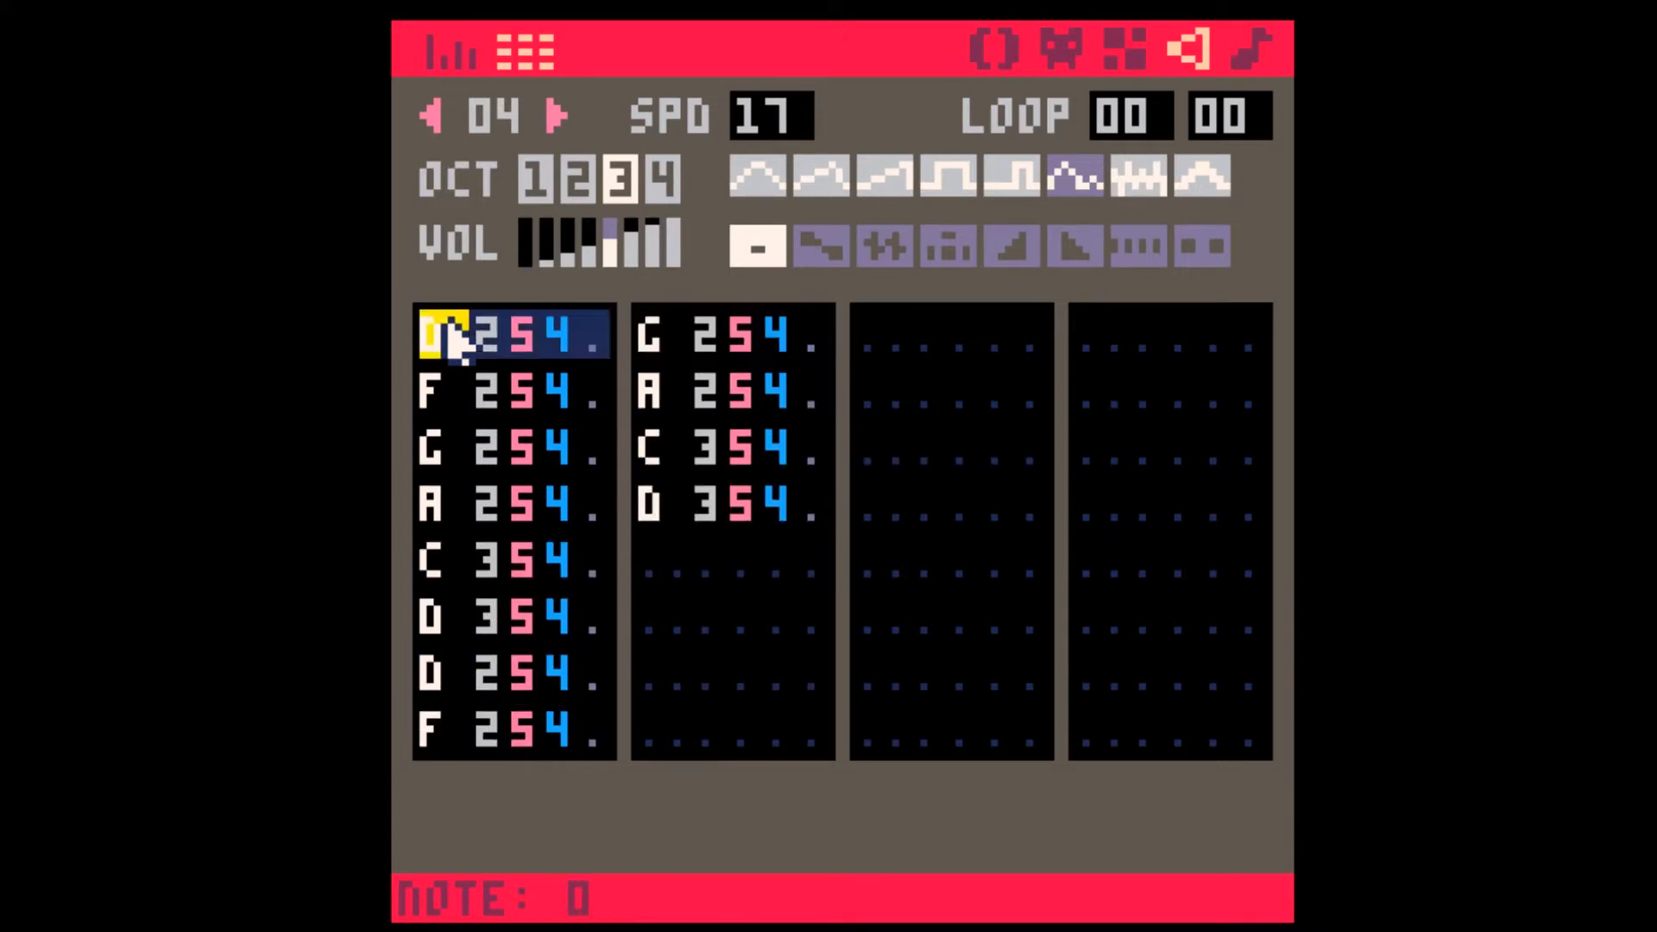
shift+click(815, 509)
key(ctrl+c)
click(703, 562)
key(ctrl+v)
click(1098, 341)
key(ctrl+v)
key(space)
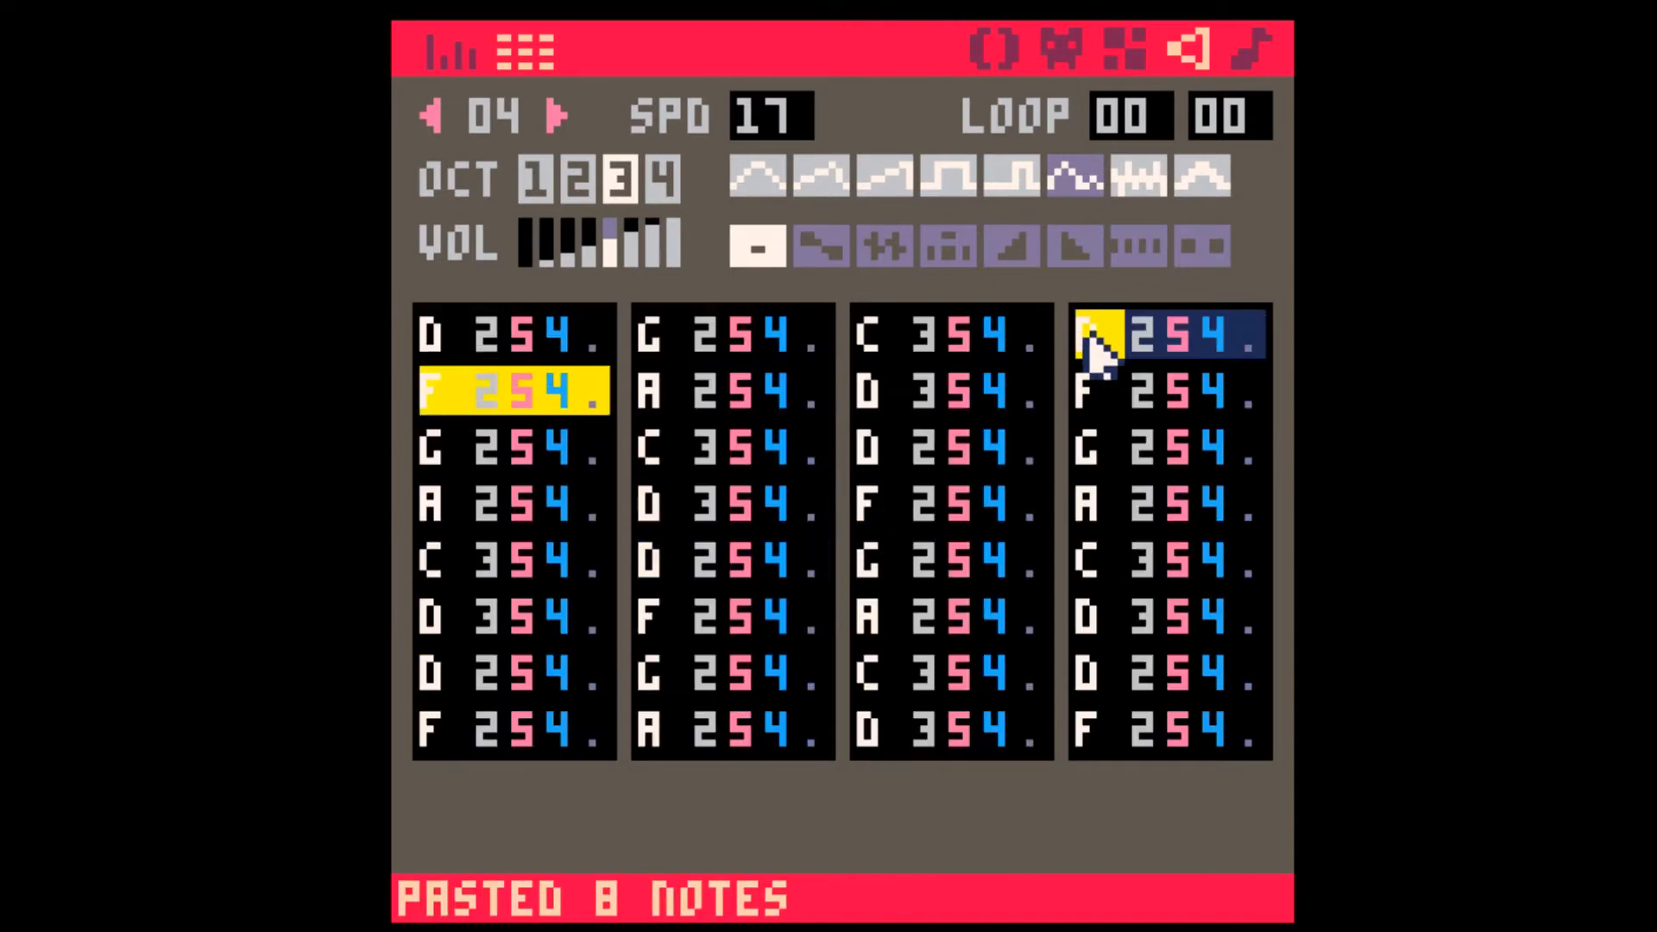
key(Tab)
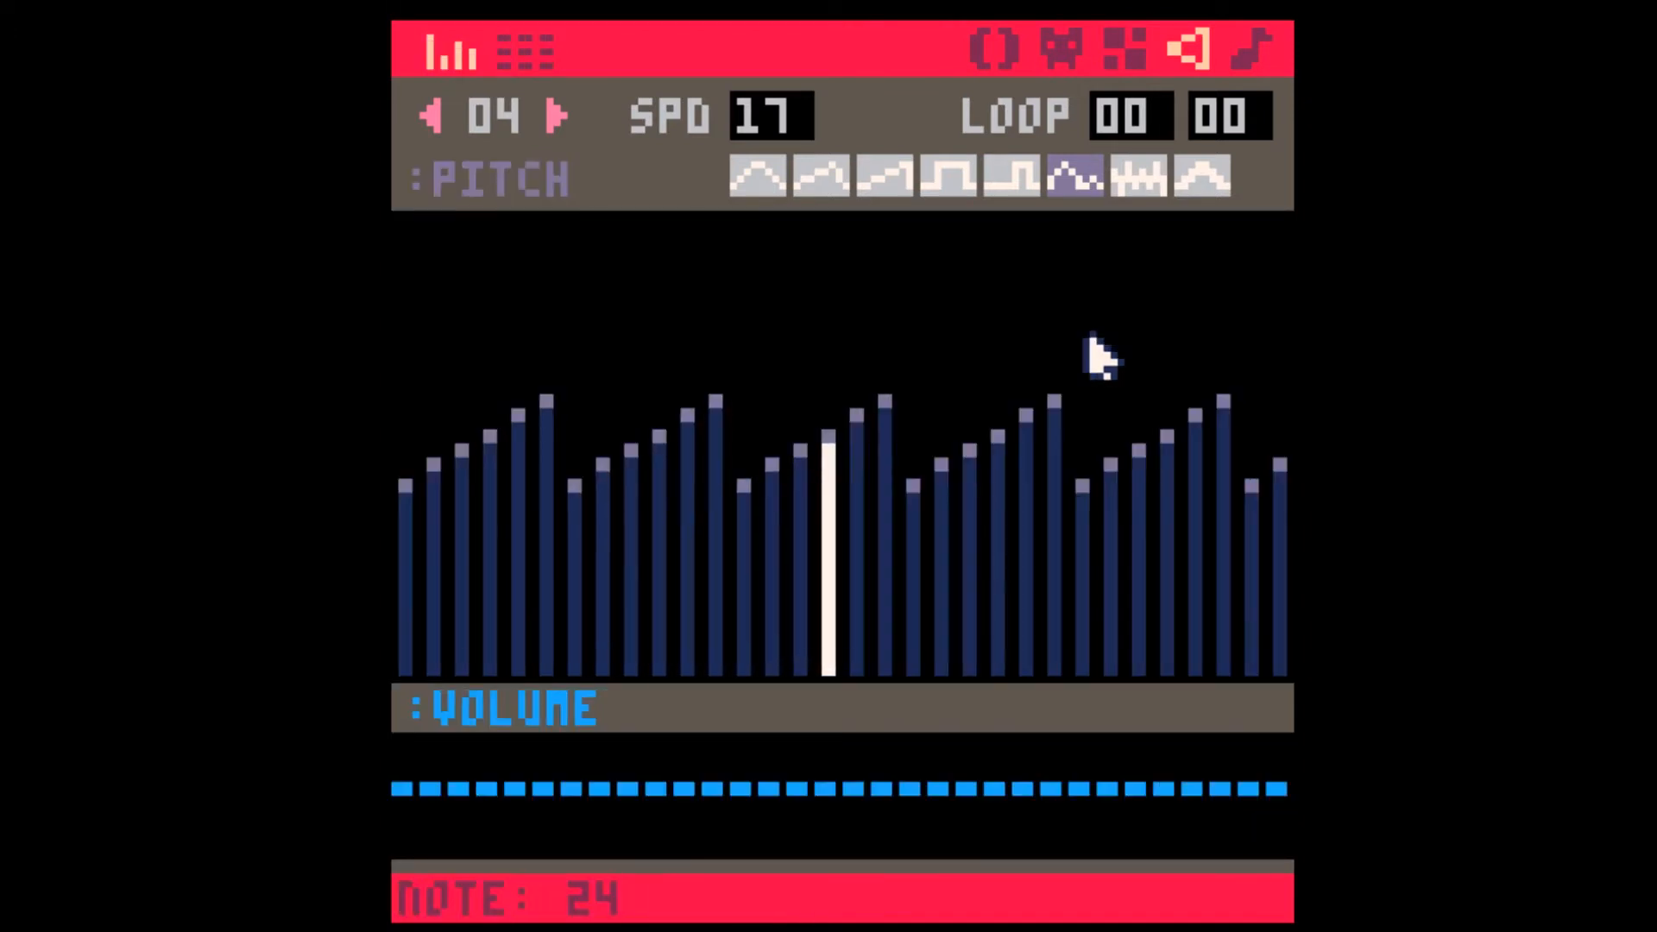
key(Tab)
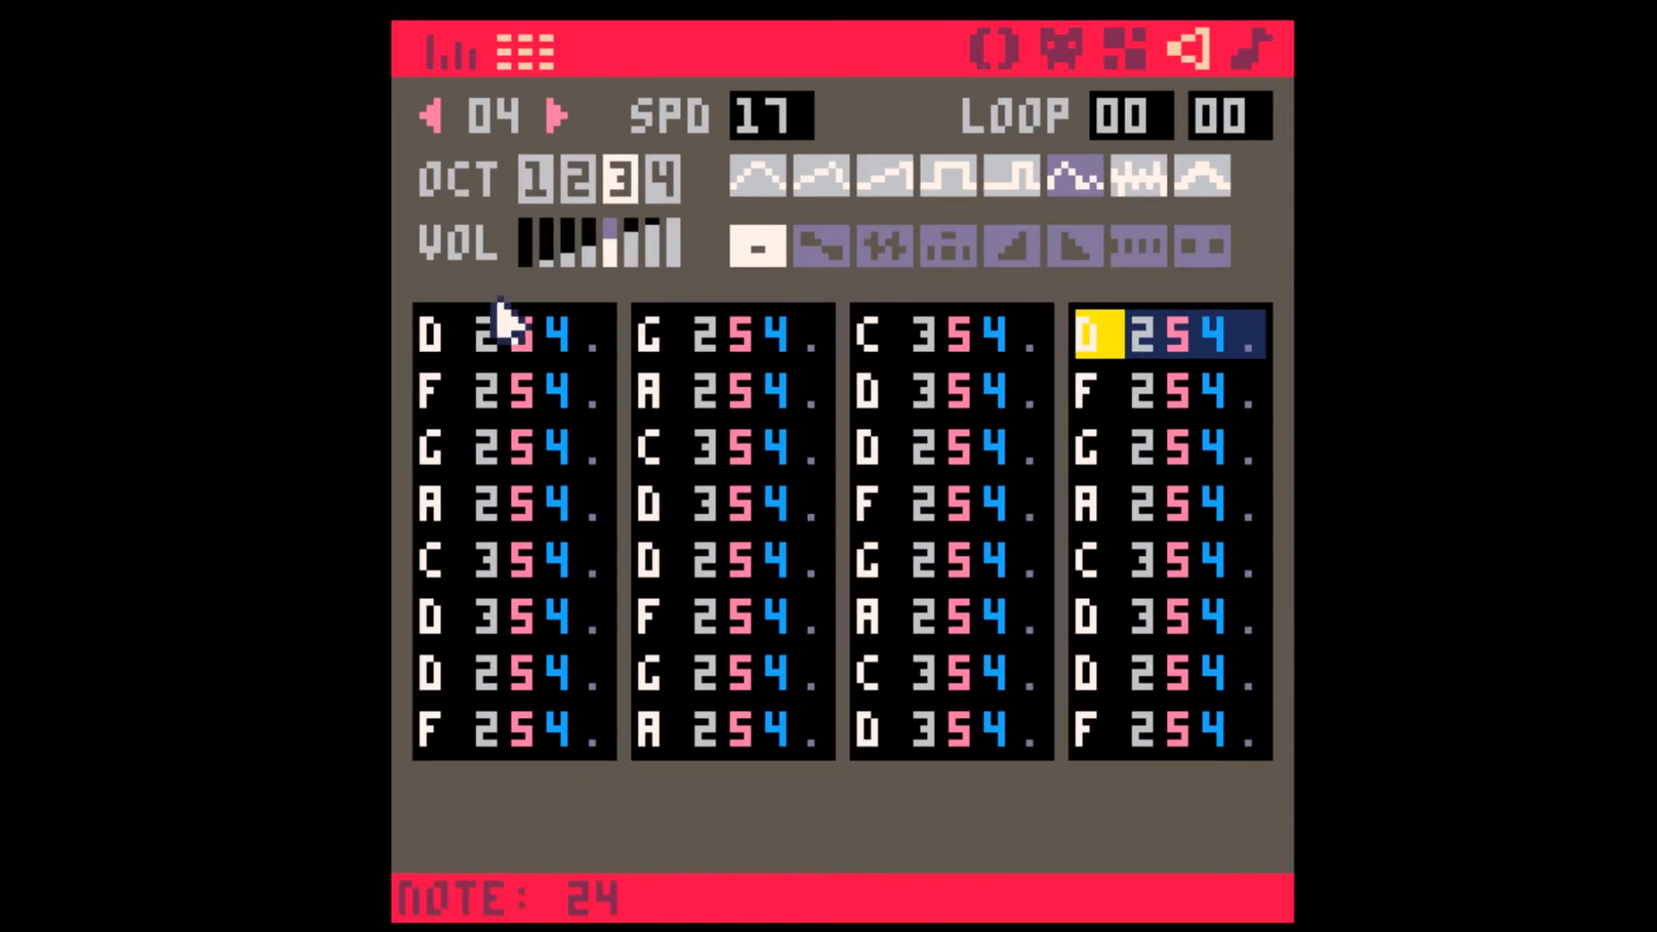
- Set the speed of SFX 05 to 17 and enter D3, A2, C3, G2, A2, F2 in notes 0 to 5
click(557, 115)
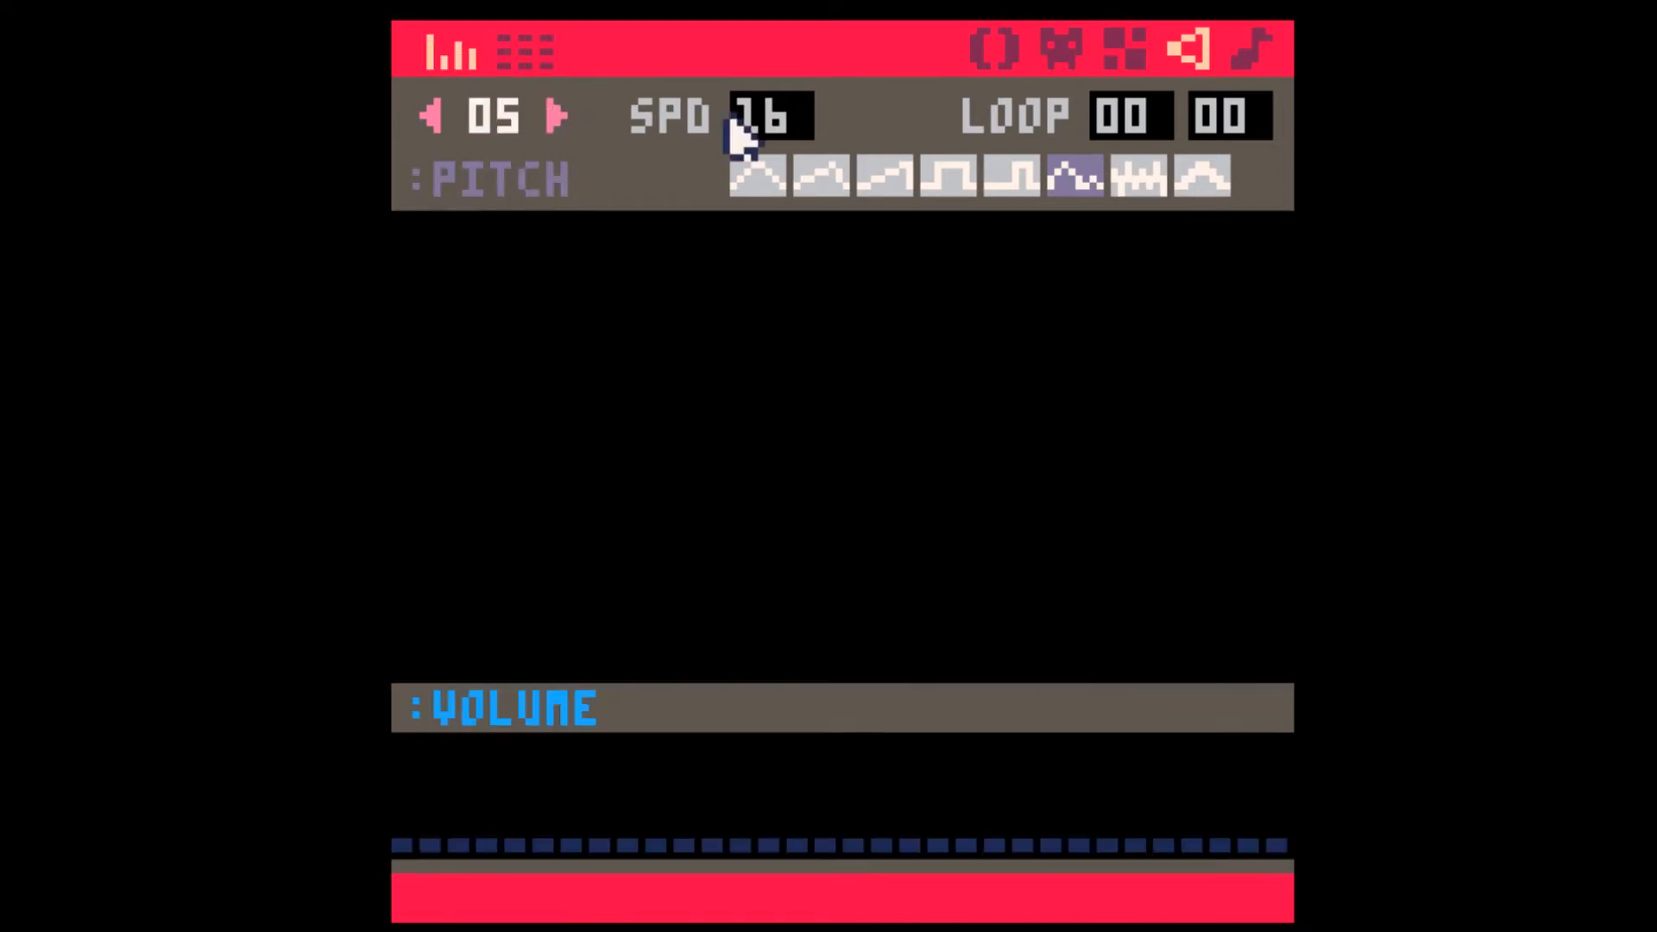
key(Tab)
click(457, 338)
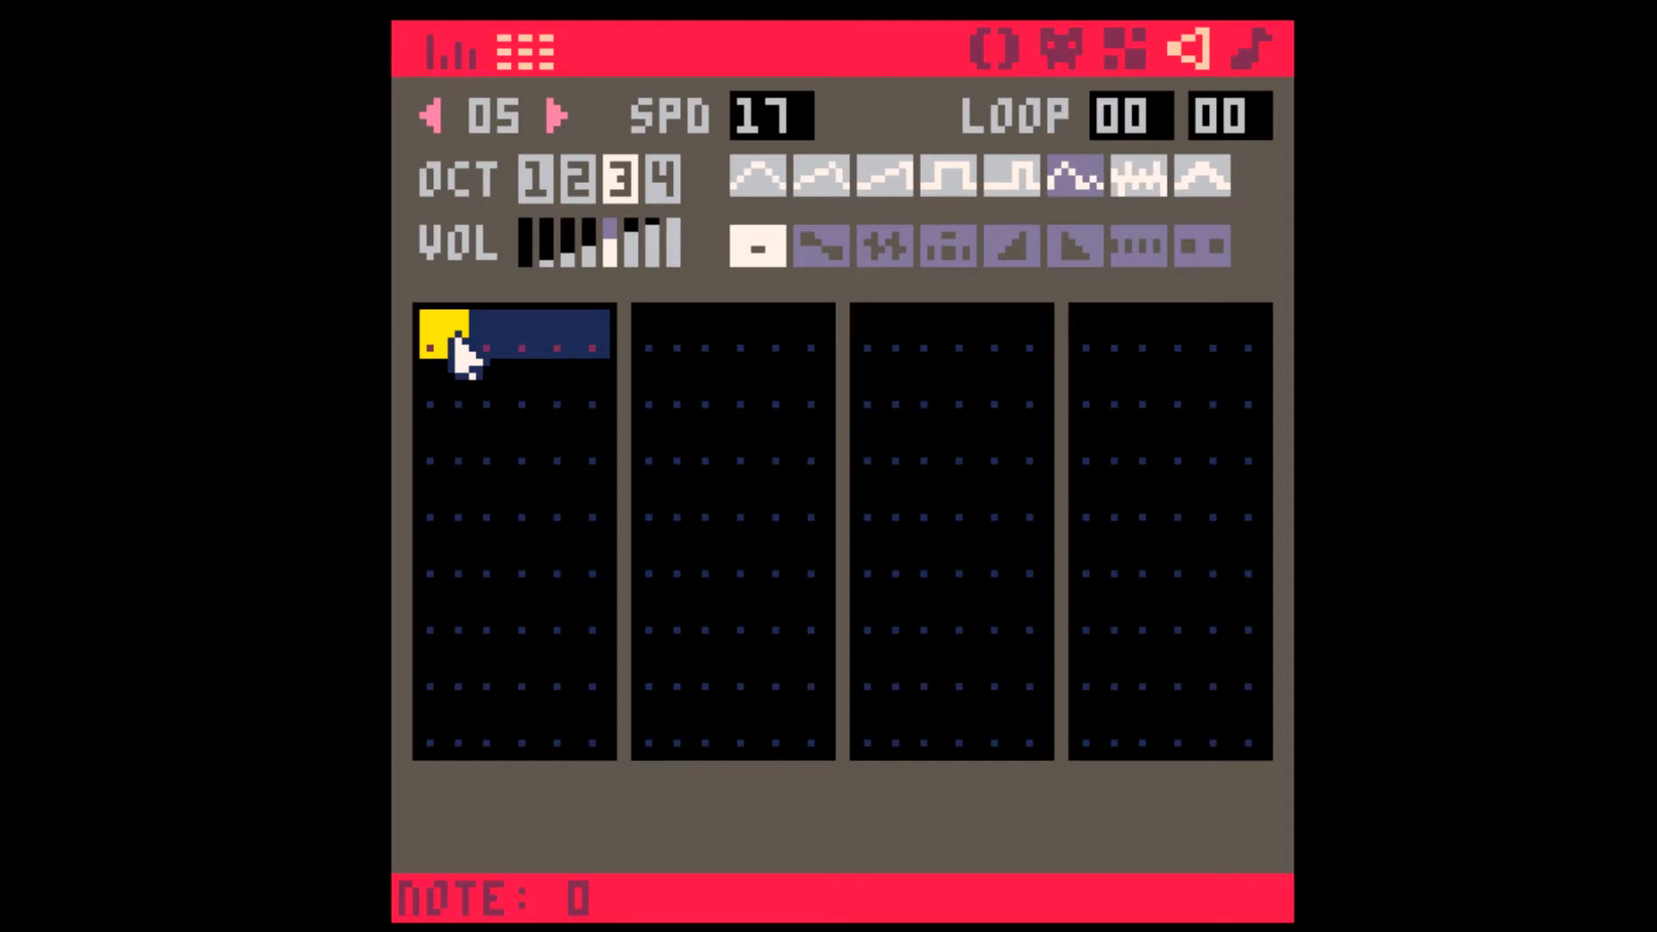
key(w)
key(n)
key(q)
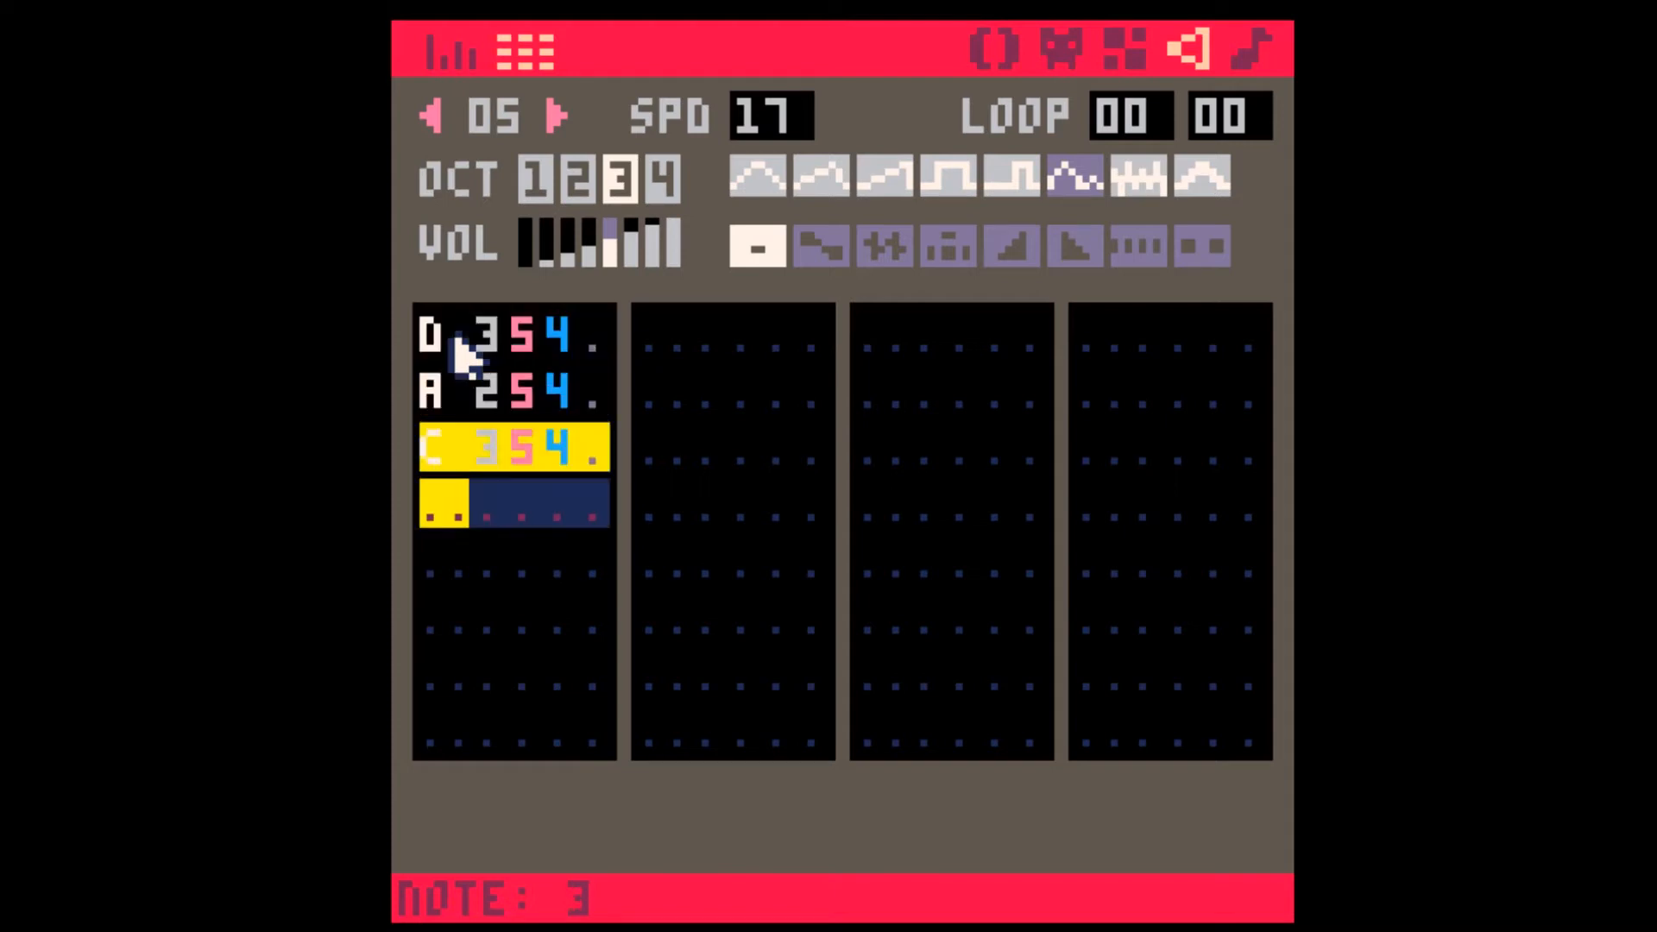
key(b)
key(n)
key(v)
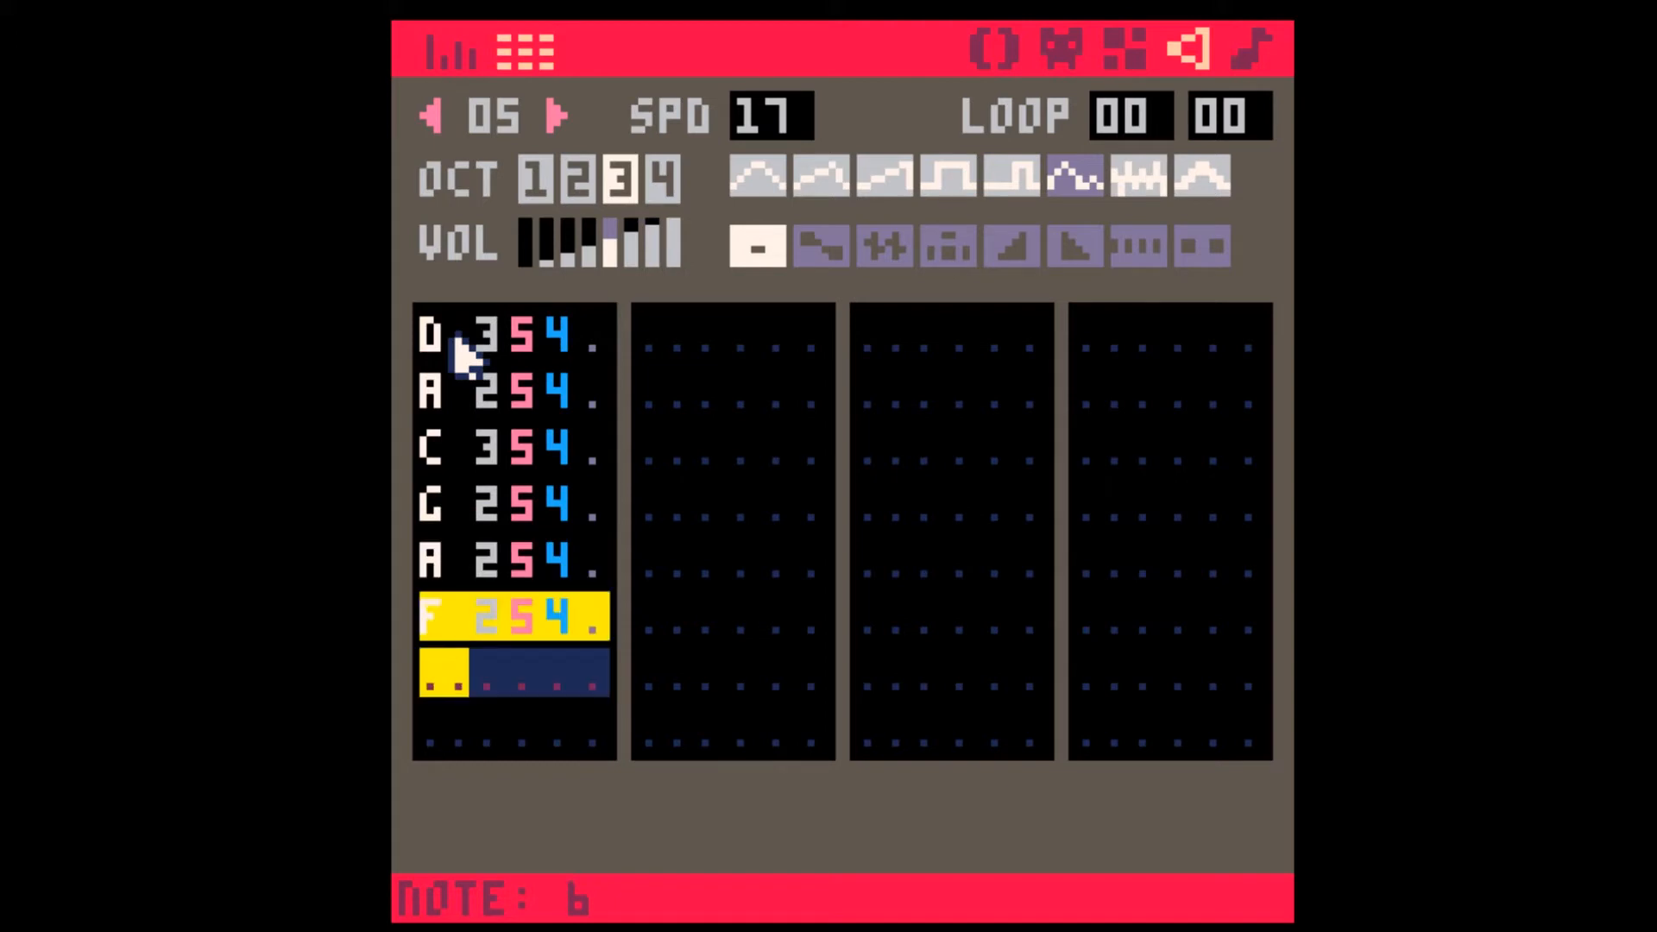
- Continue SFX 05 with G2, D2, F2, C2, D2 in notes 6 to 10 and play it in the pitch graph
key(b)
key(x)
key(v)
key(z)
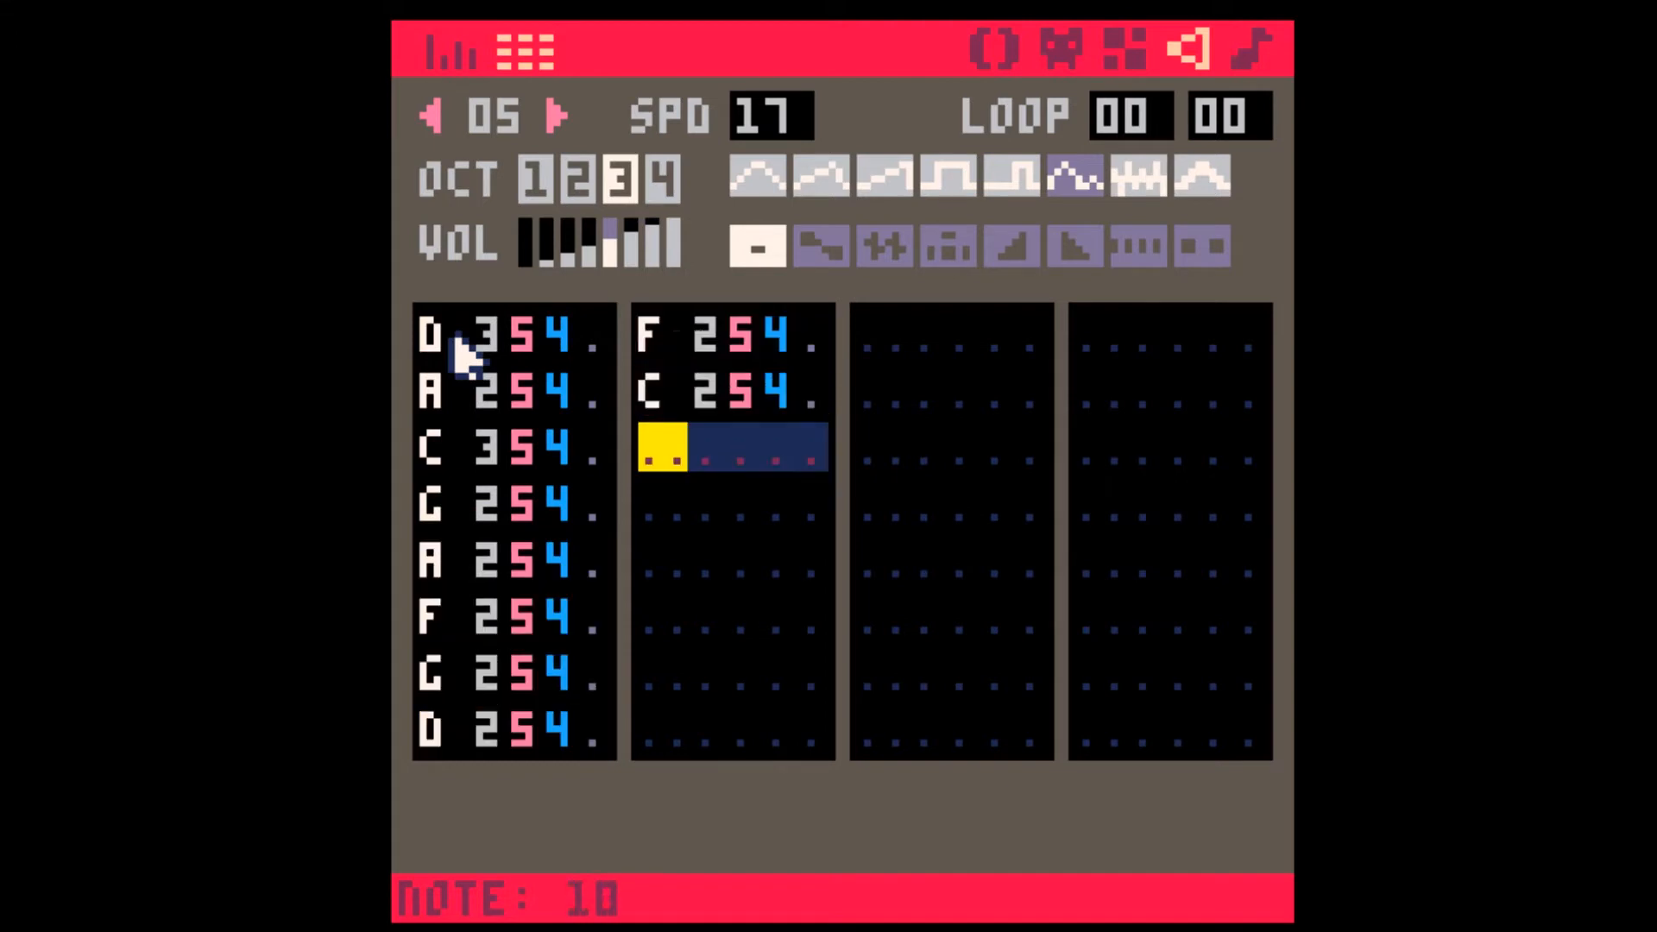
key(x)
key(Tab)
key(space)
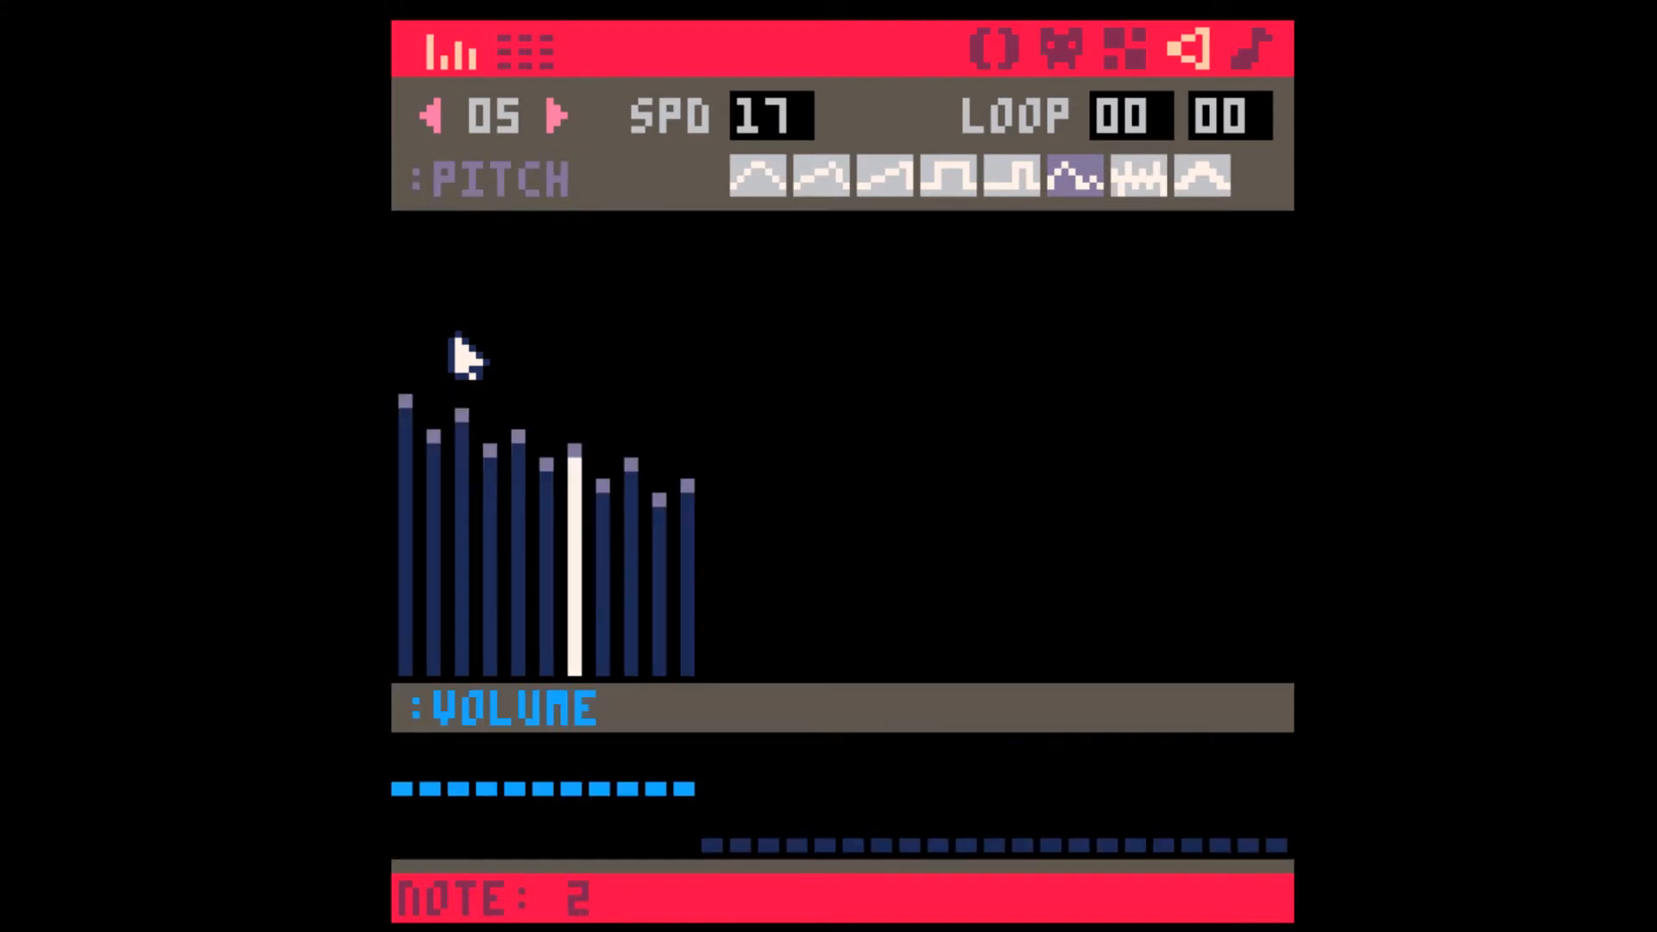
- Compare the pitch graphs of SFX 03, SFX 04 and SFX 05
key(Tab)
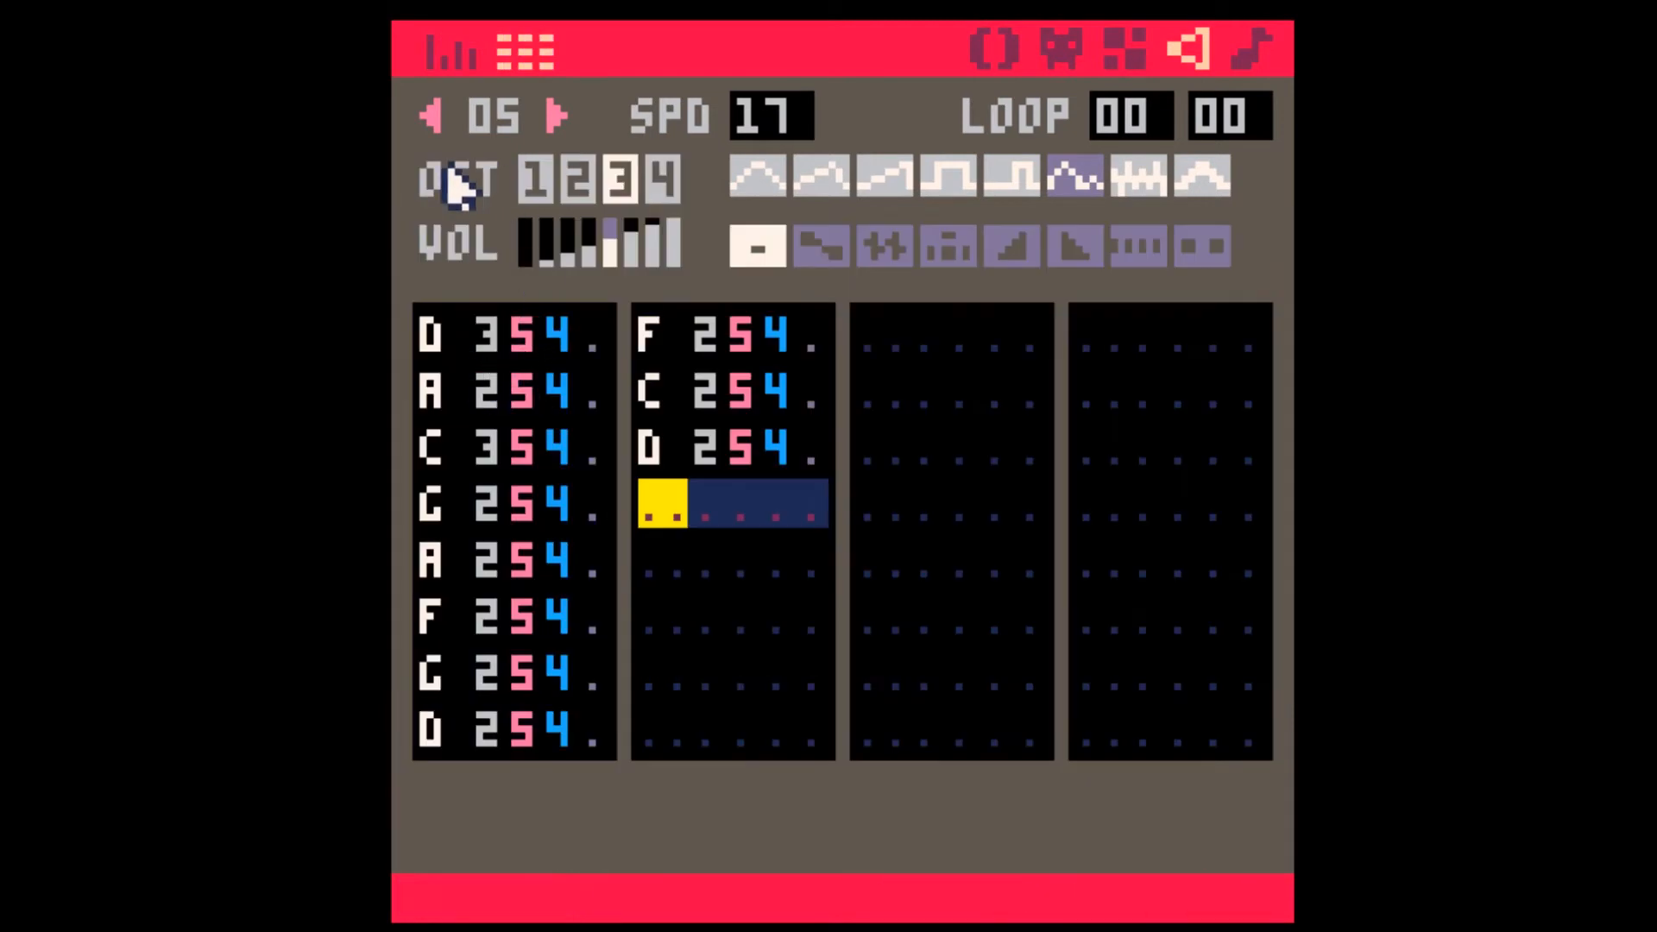
click(431, 116)
click(431, 117)
key(Tab)
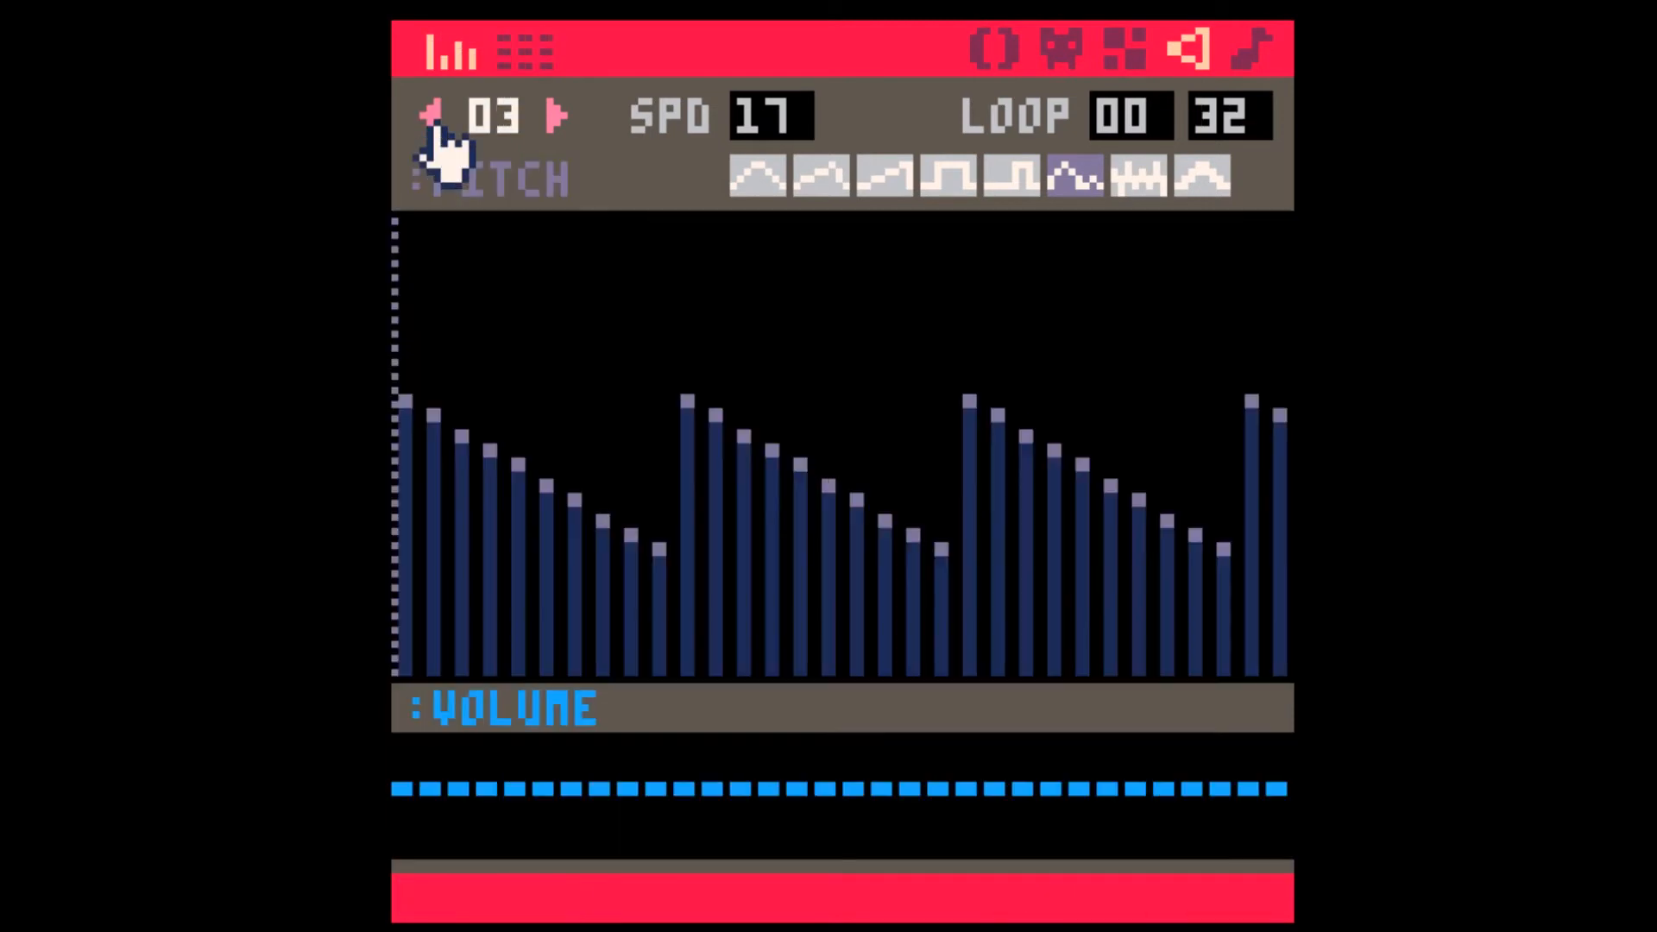
click(557, 116)
key(Tab)
key(Tab)
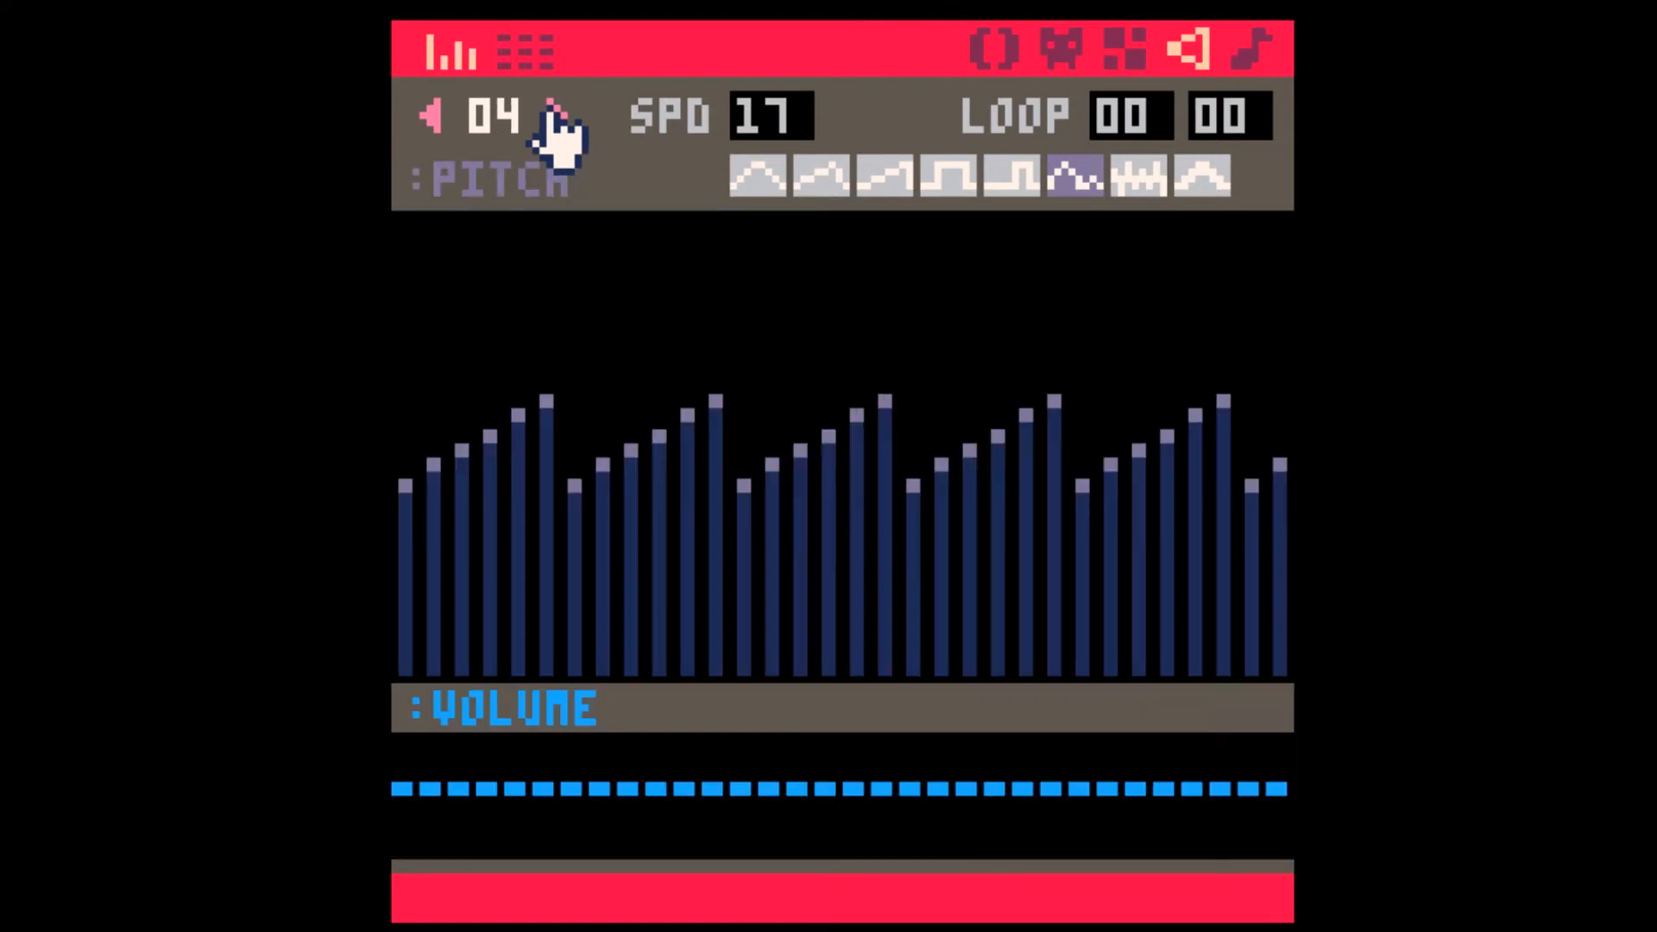
click(557, 117)
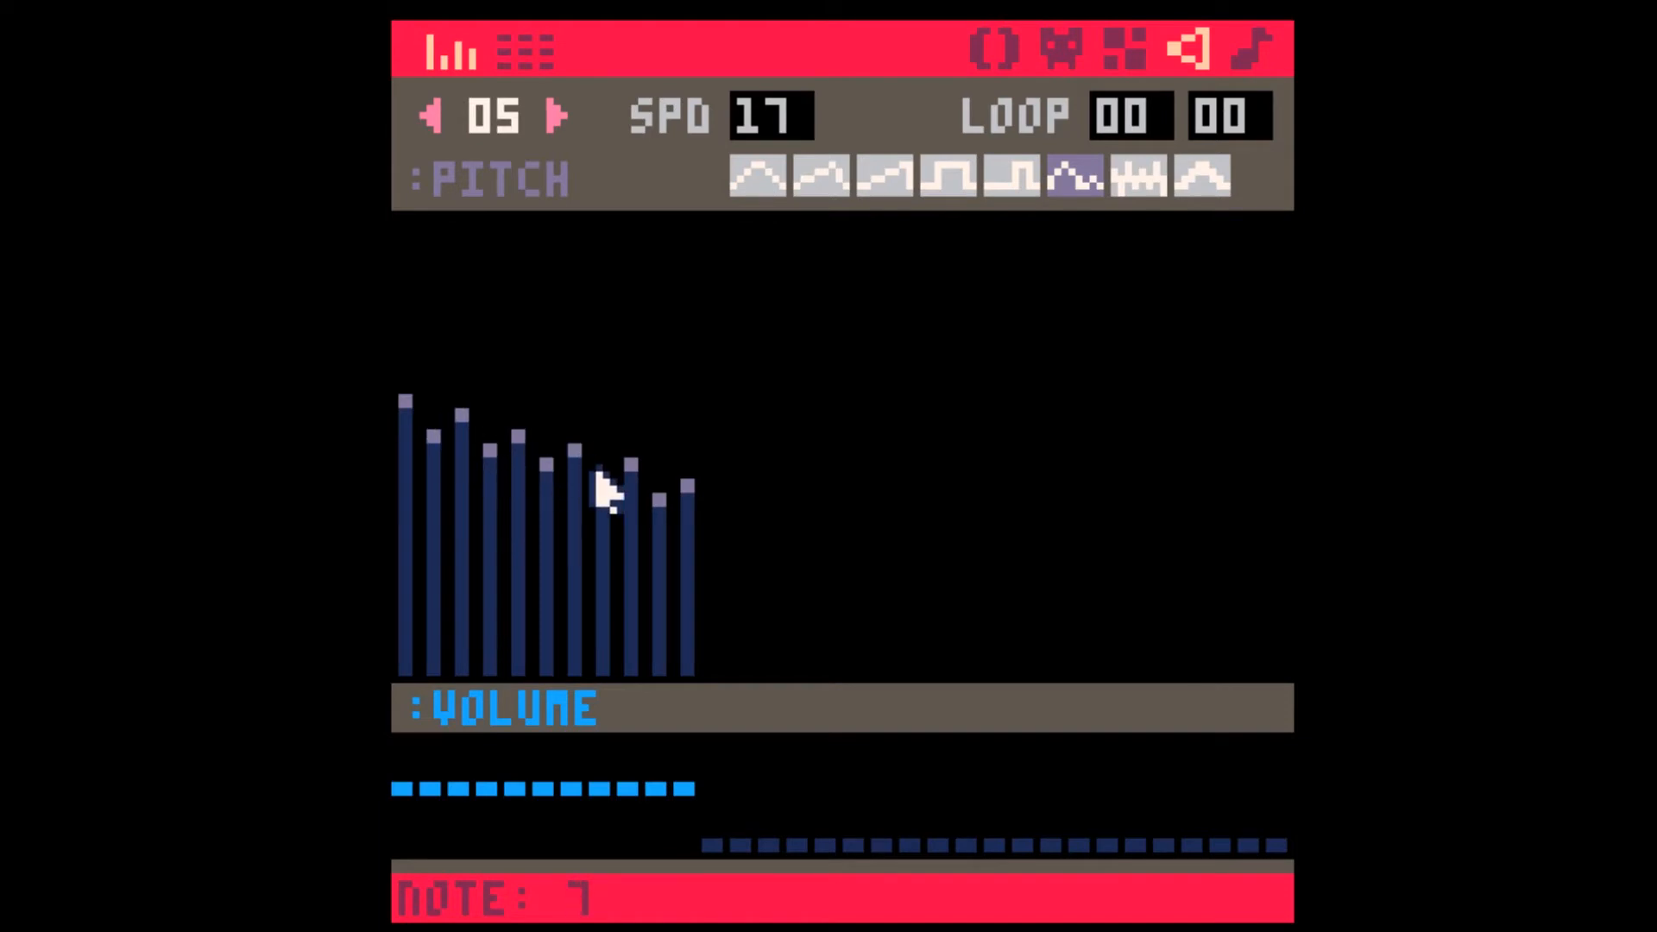
key(Tab)
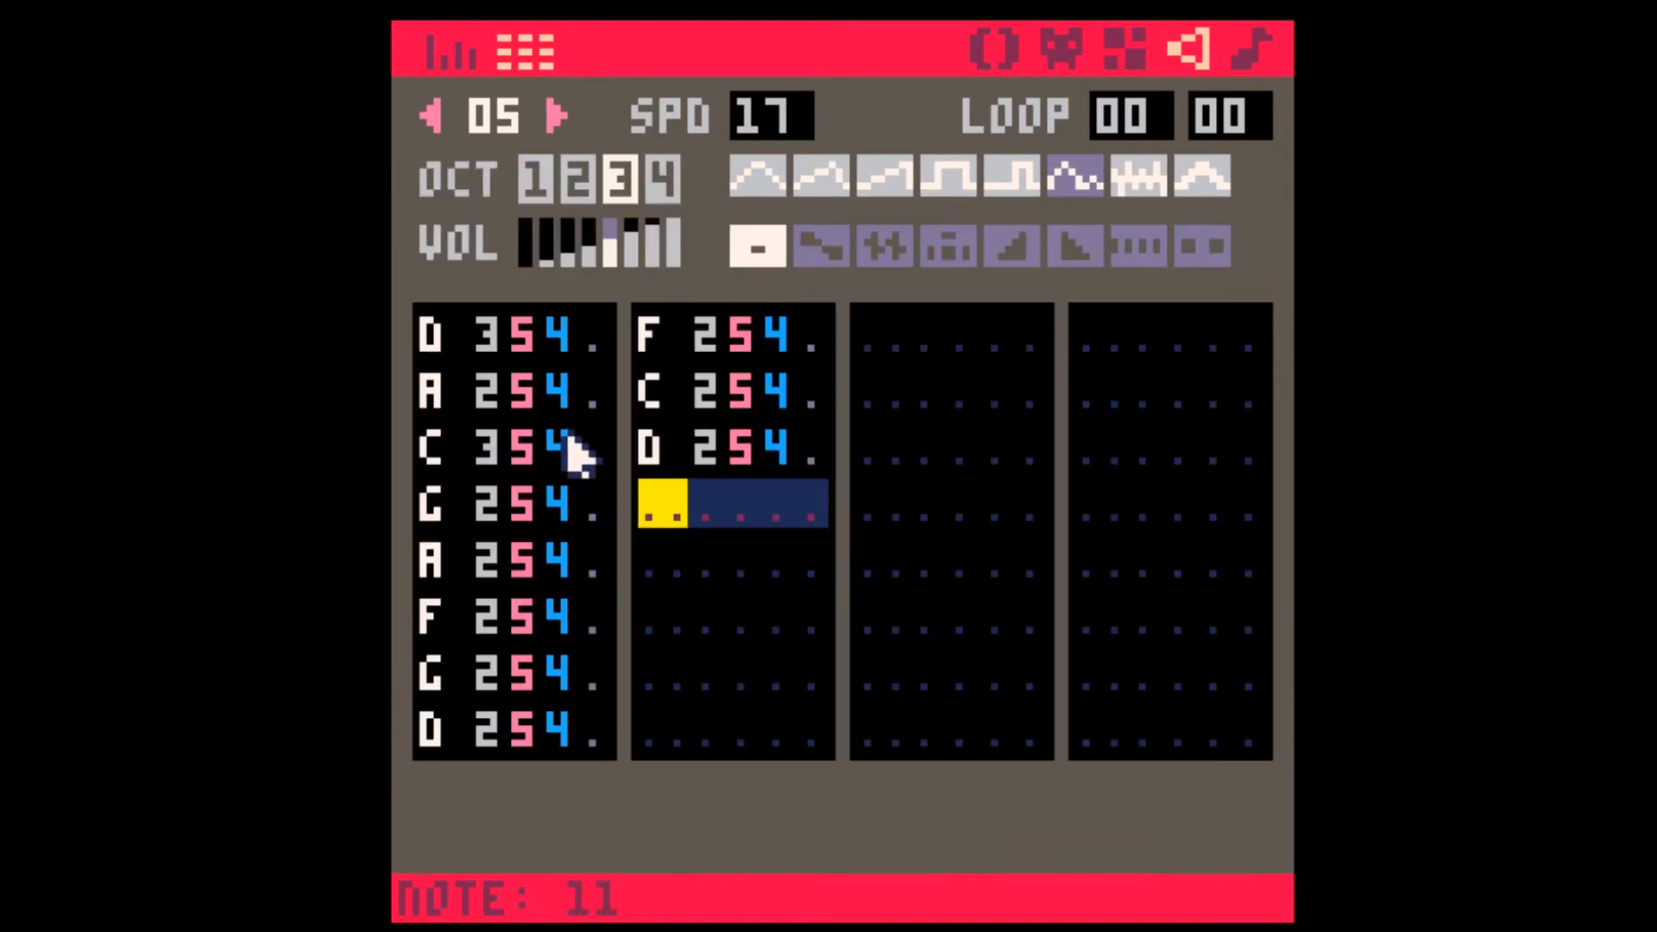
- Fill notes 0 to 15 of SFX 06 with D2, G2, F2, A2, G2, C3, A2, D3, C3, F3, D3, G3, F3, A3, G3, C4
click(557, 117)
key(Tab)
key(Tab)
click(453, 350)
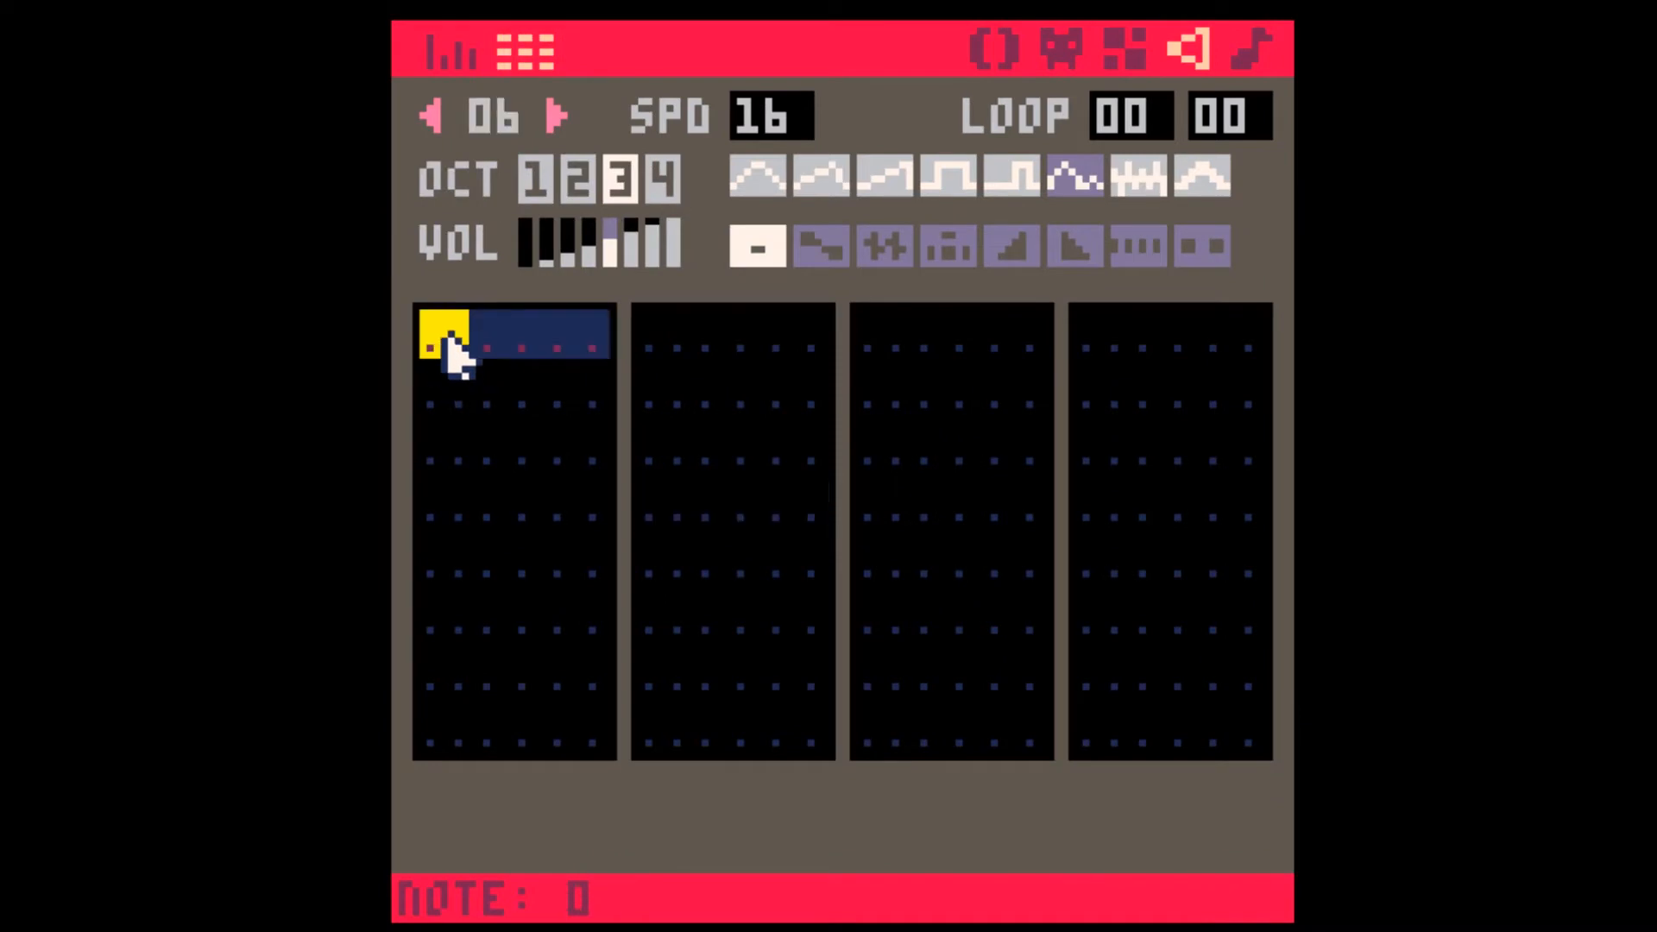
text(xbvnb)
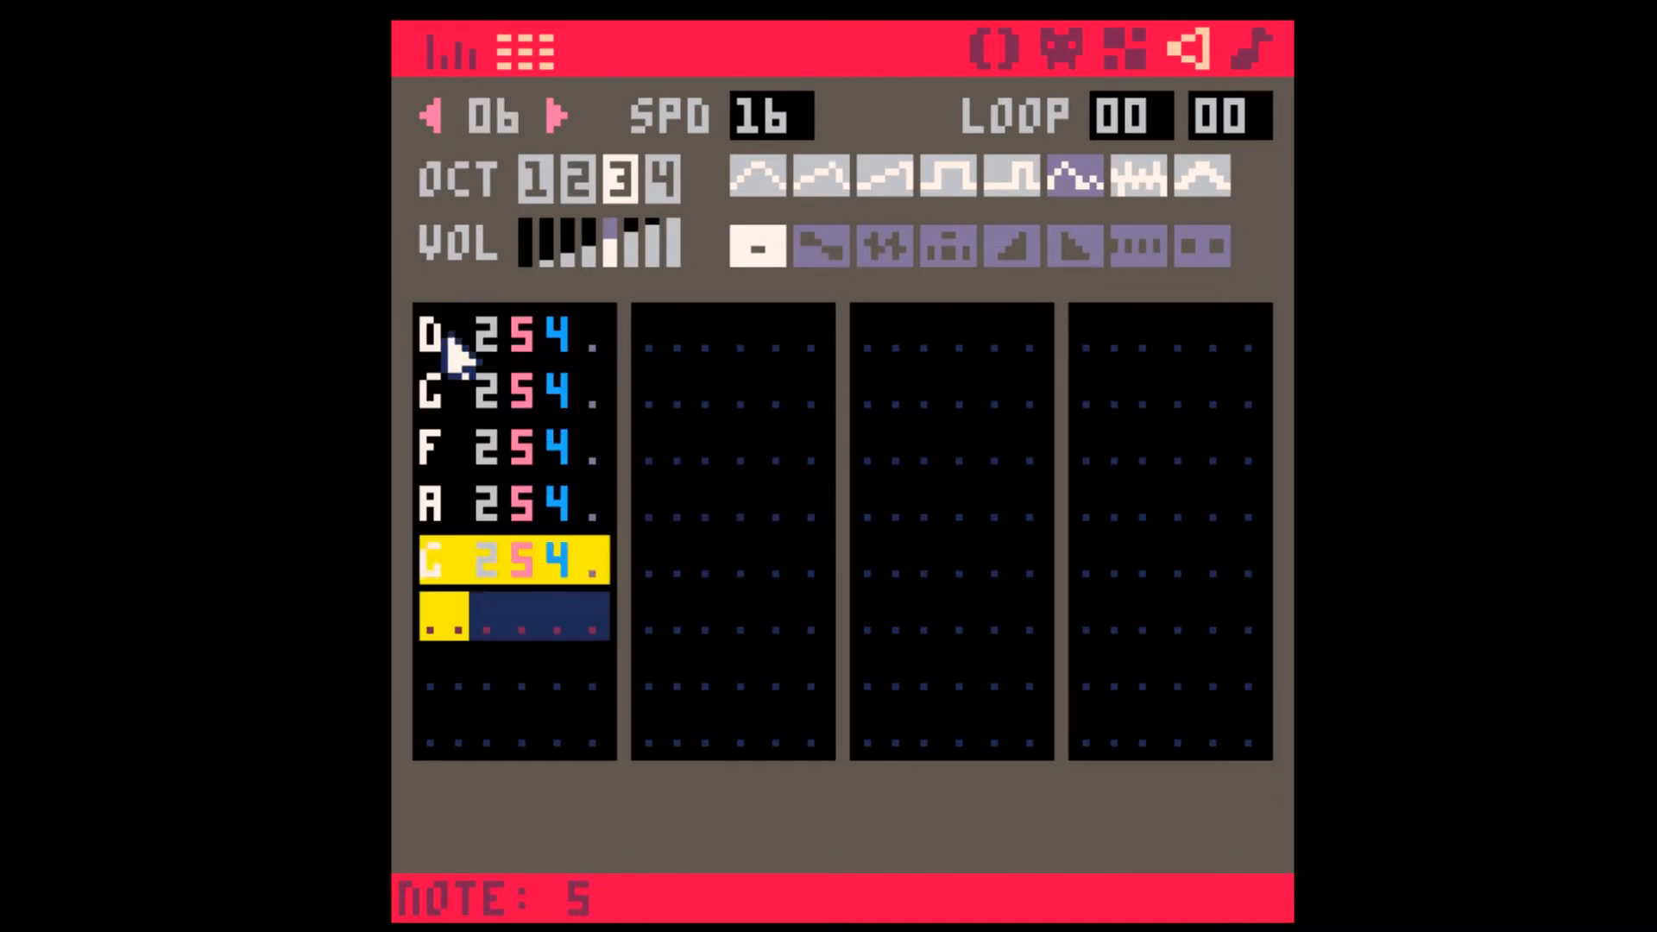
text(qnwq)
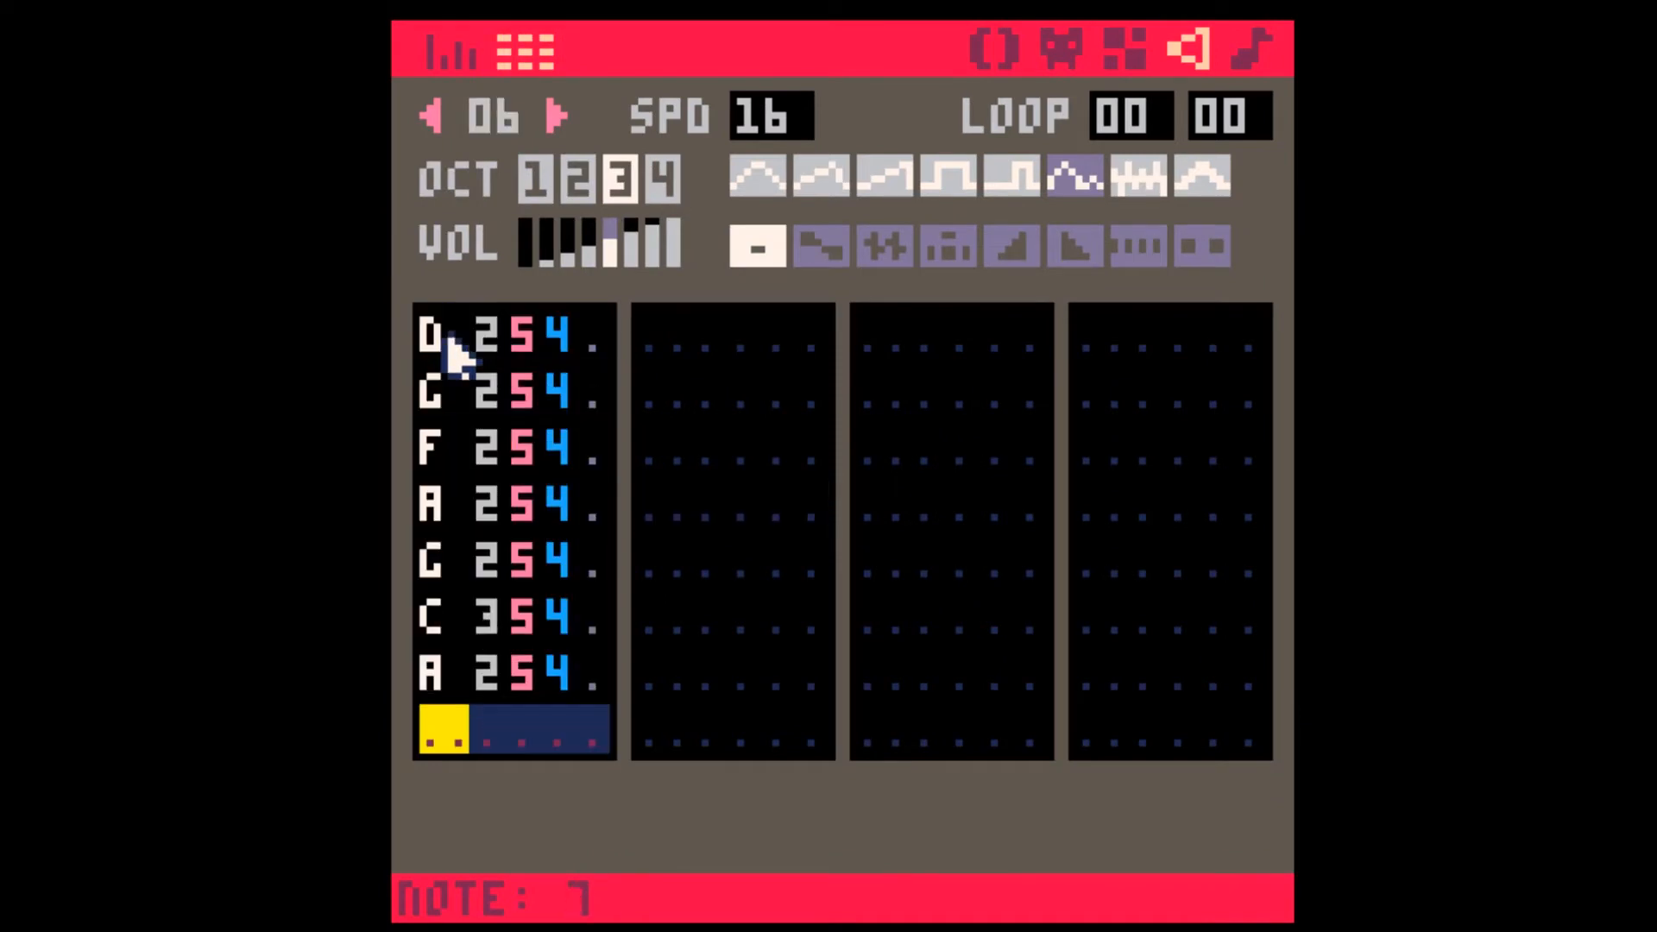
text(rwtryti)
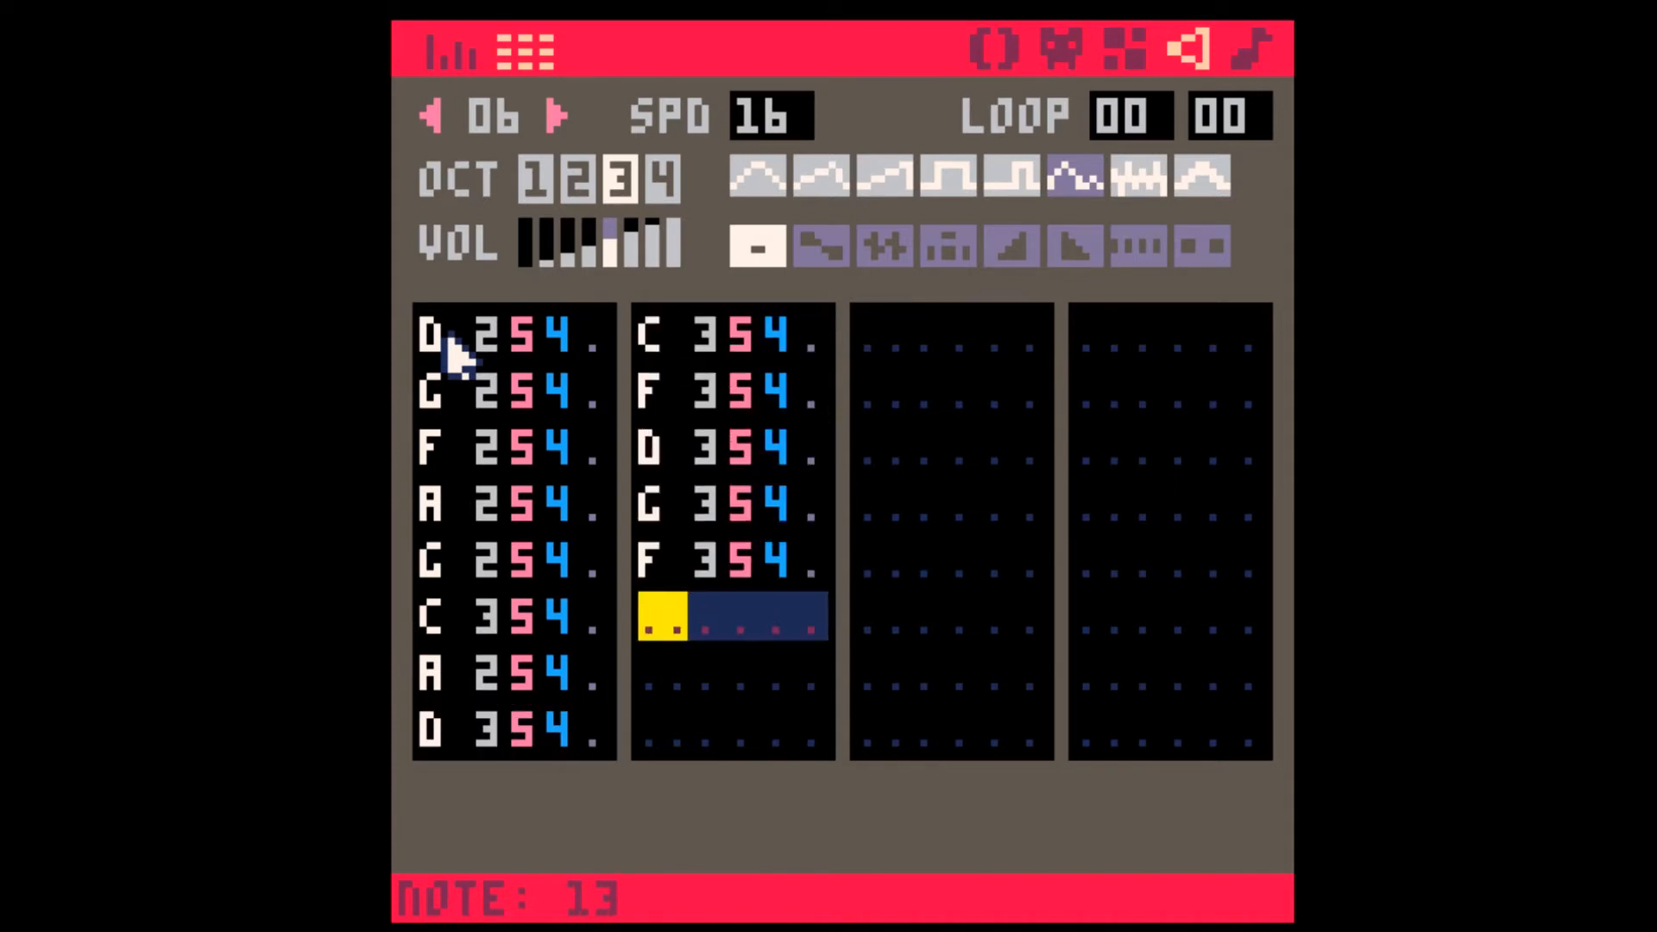
key(Tab)
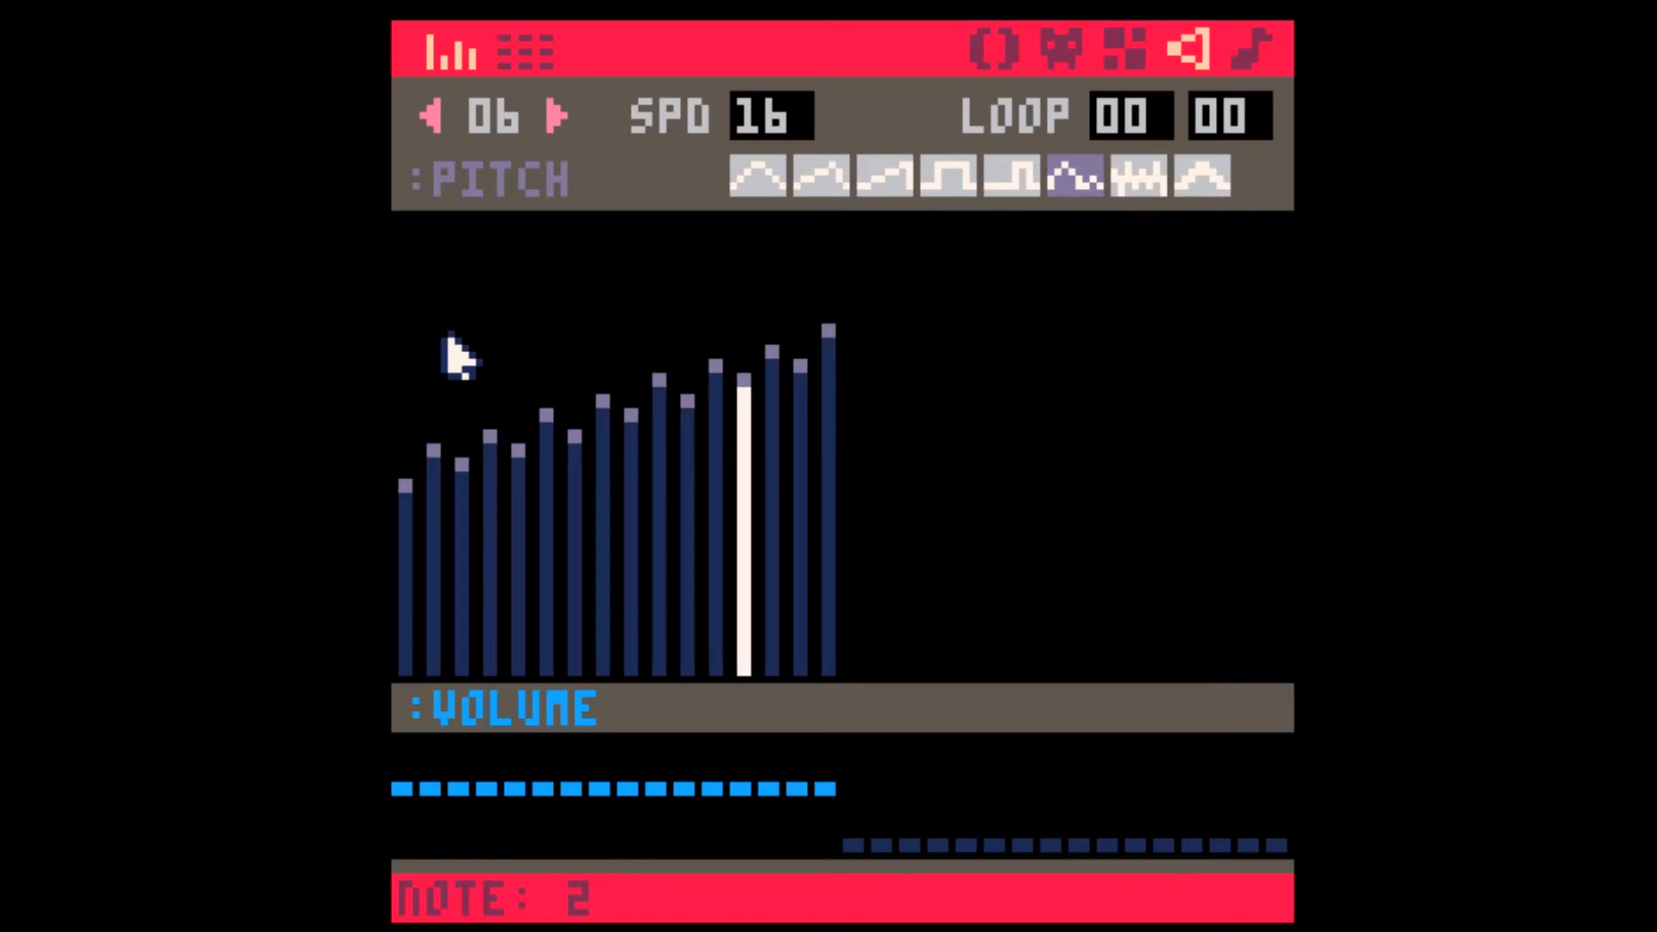
- Copy the first sixteen notes of SFX 06 and paste them at note 16
key(Tab)
click(437, 335)
shift+click(799, 703)
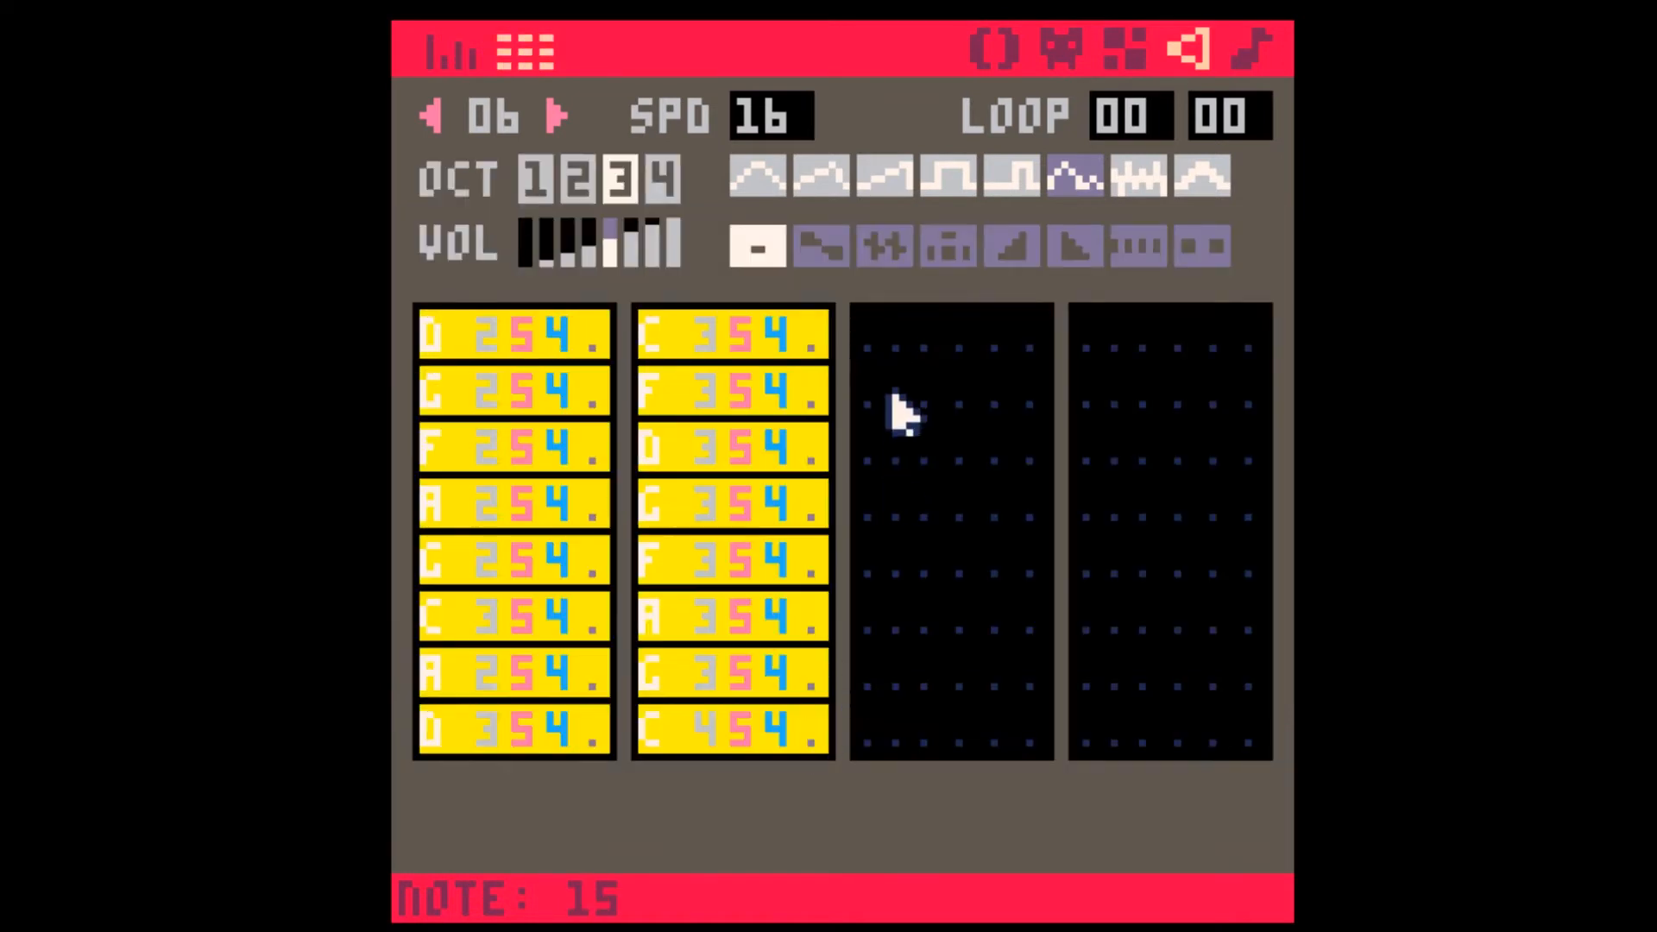
key(ctrl+c)
click(868, 341)
key(ctrl+v)
- Copy the first eleven notes of SFX 05 and paste them at notes 11 and 22
click(431, 117)
key(space)
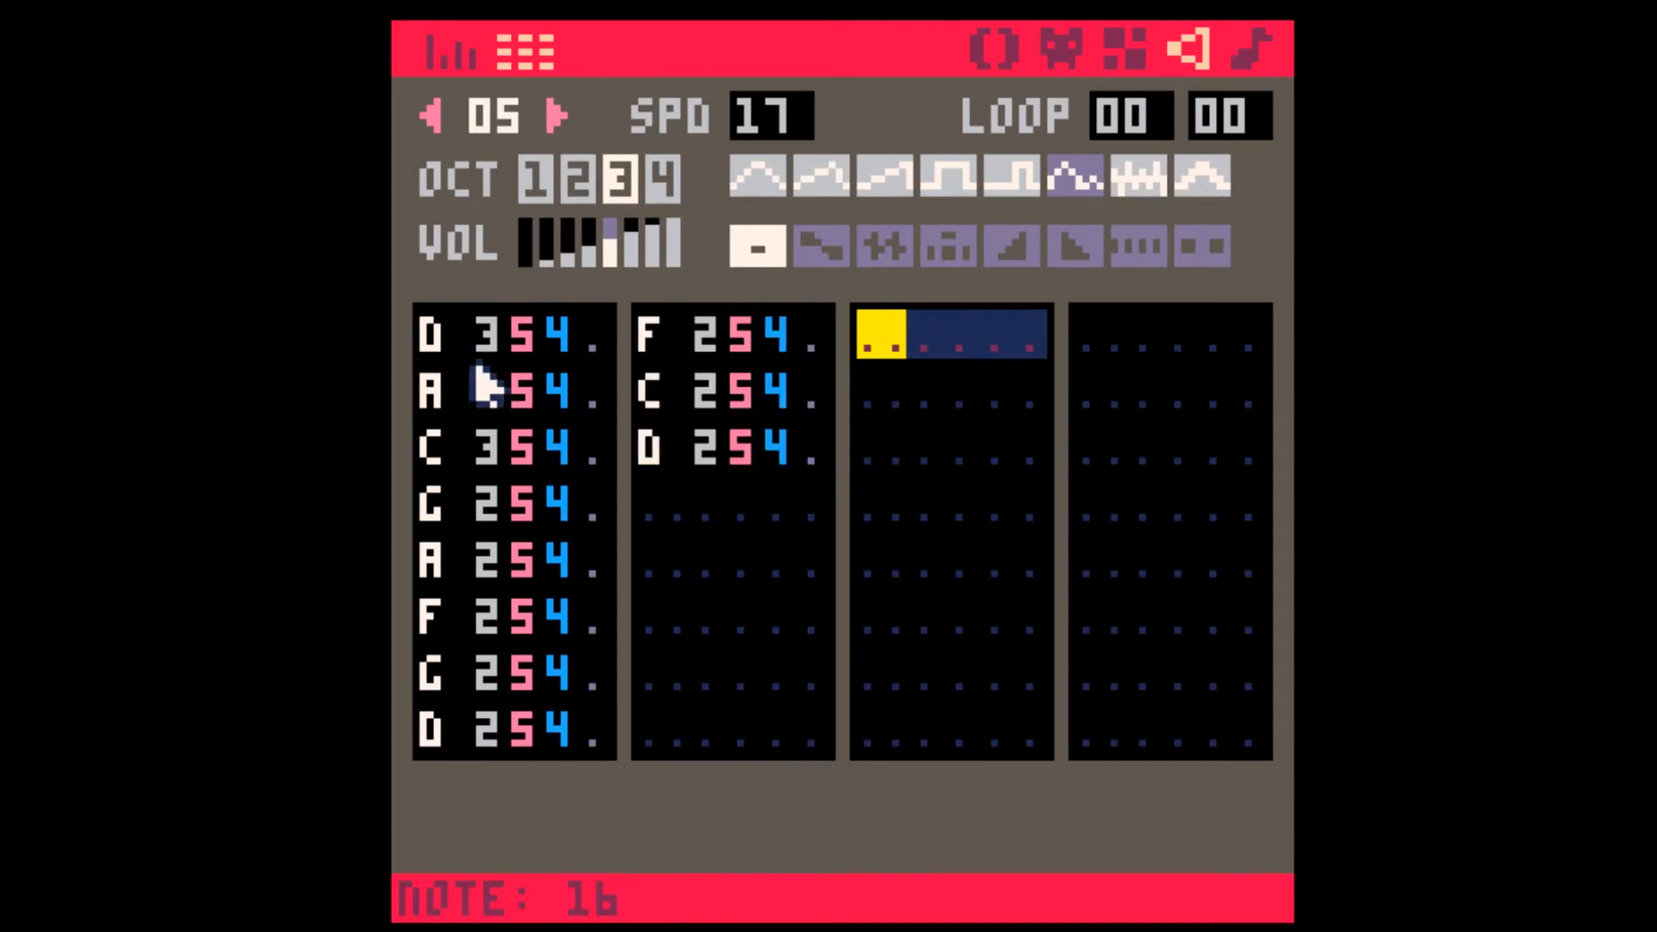
click(436, 336)
shift+click(815, 447)
key(ctrl+c)
click(682, 505)
key(ctrl+v)
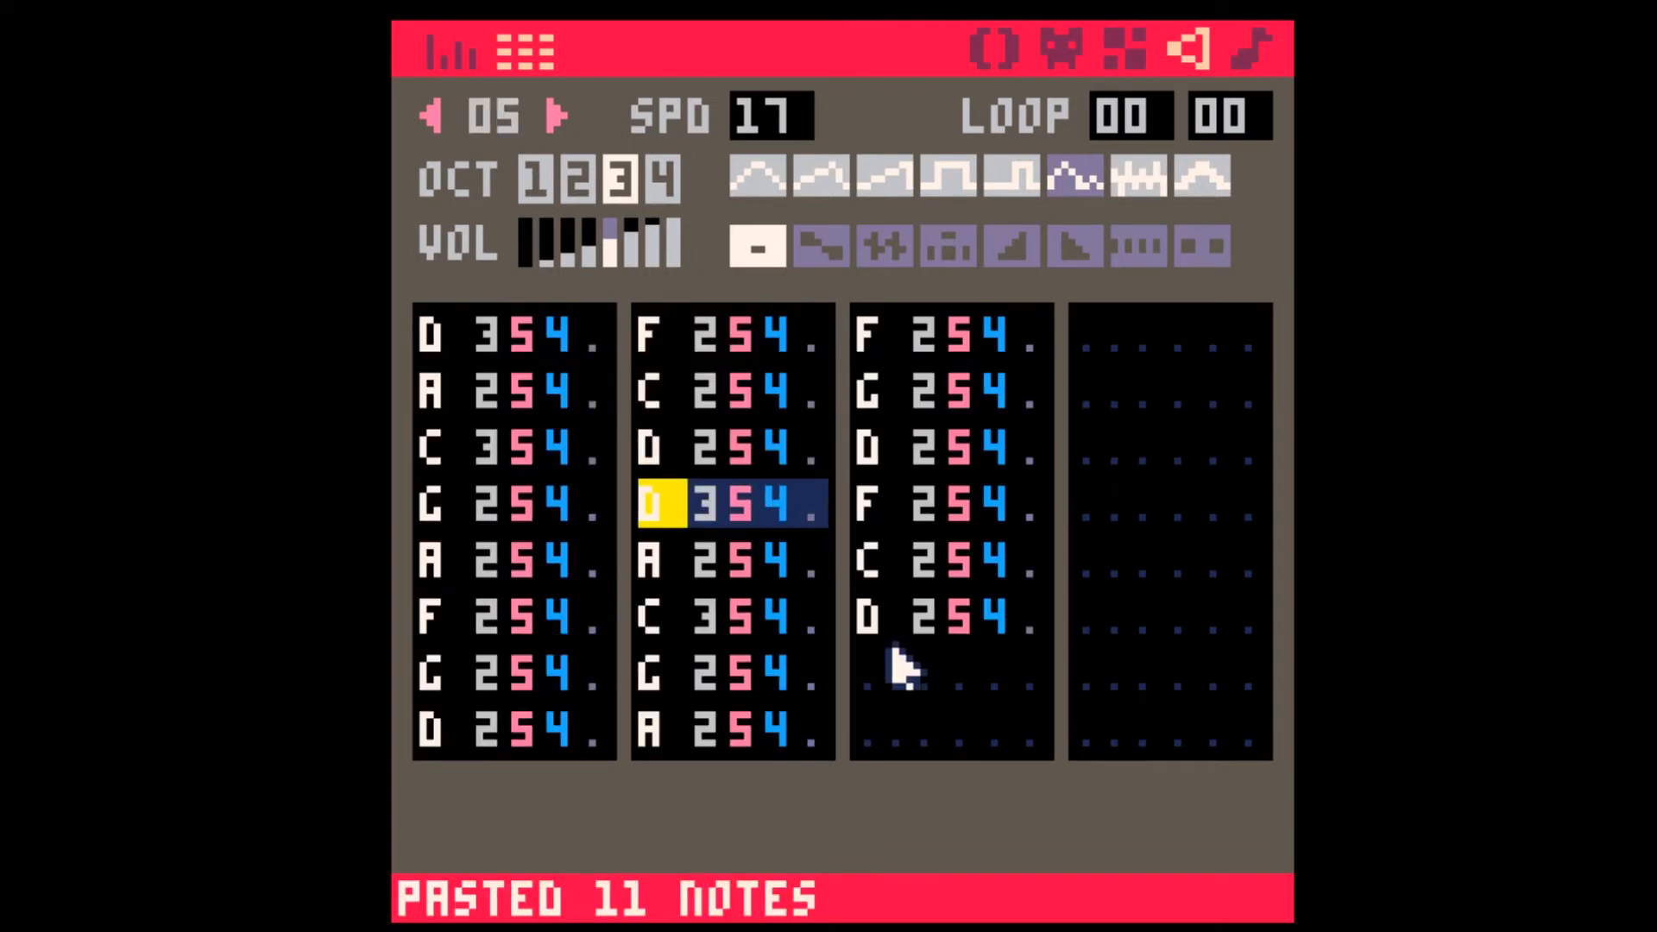
click(915, 675)
key(ctrl+v)
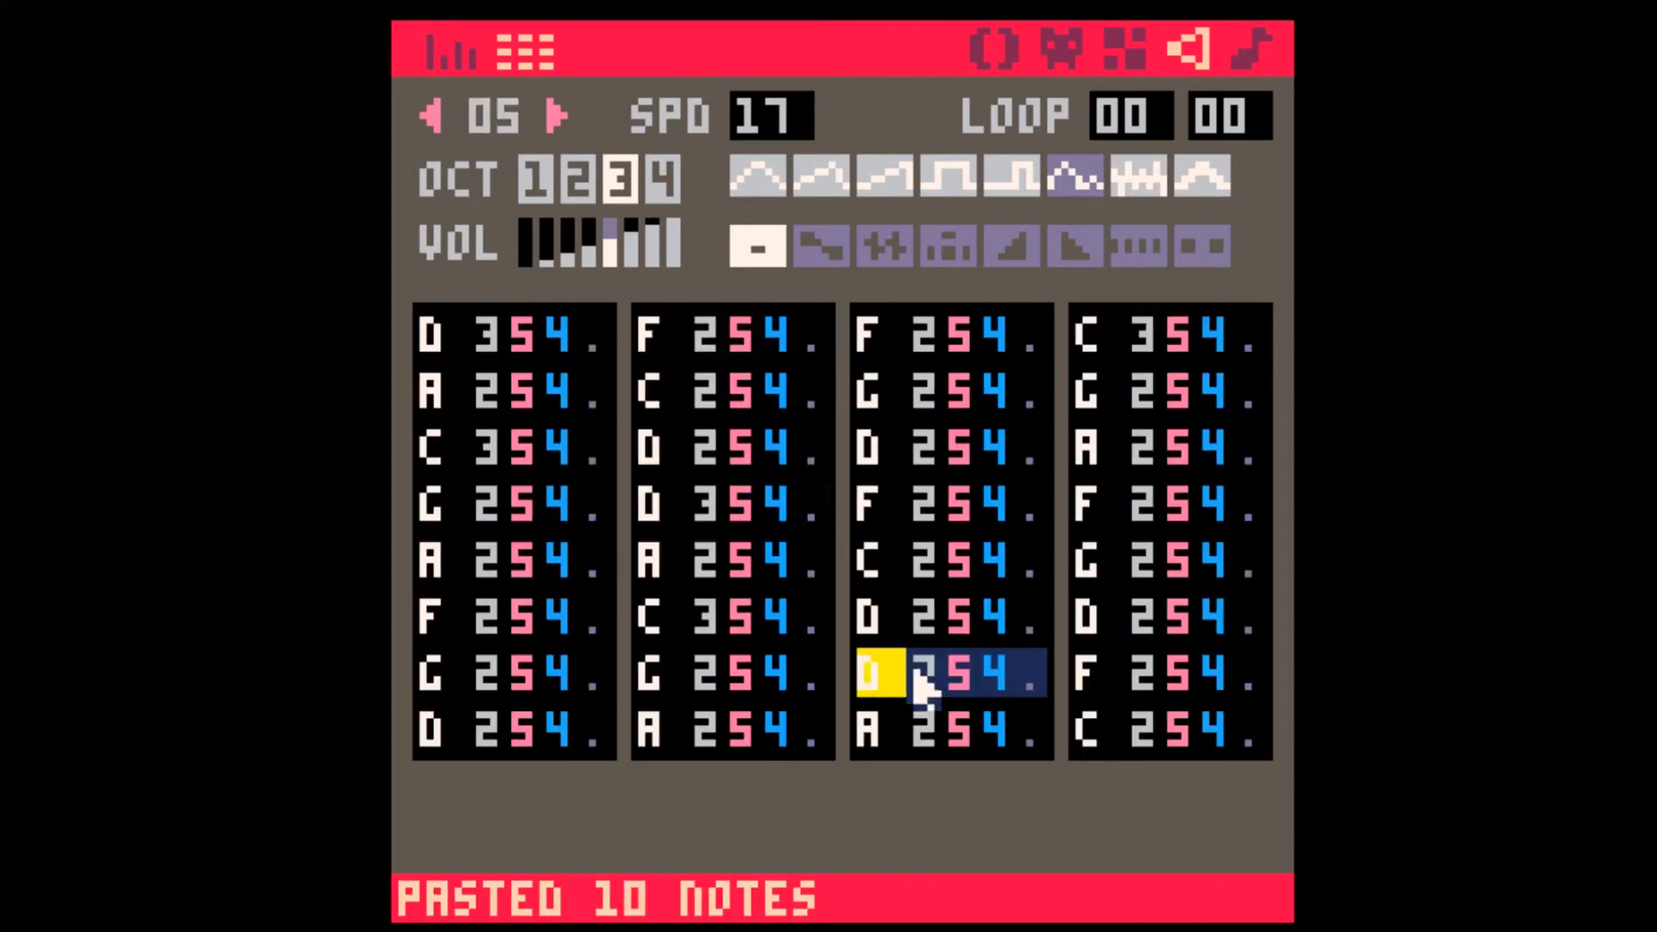
key(Tab)
- Fill notes 0 to 7 of SFX 07 with D2, G2, A2, F2, G2, C3, D3, A2
click(555, 119)
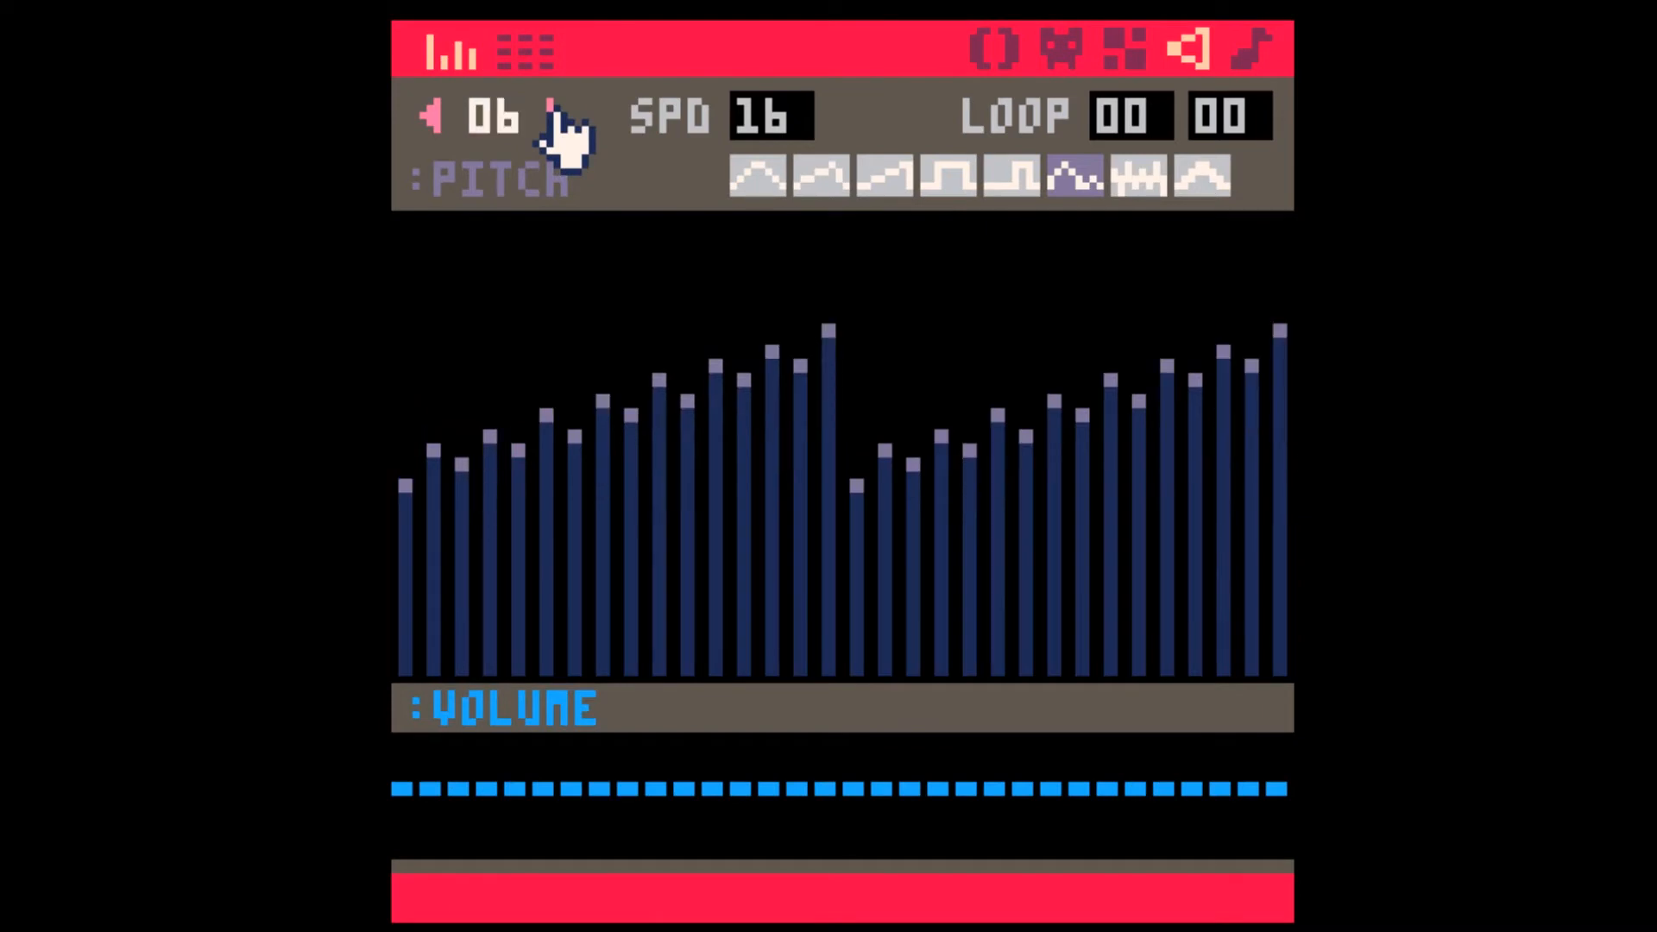
click(554, 118)
key(Tab)
click(448, 340)
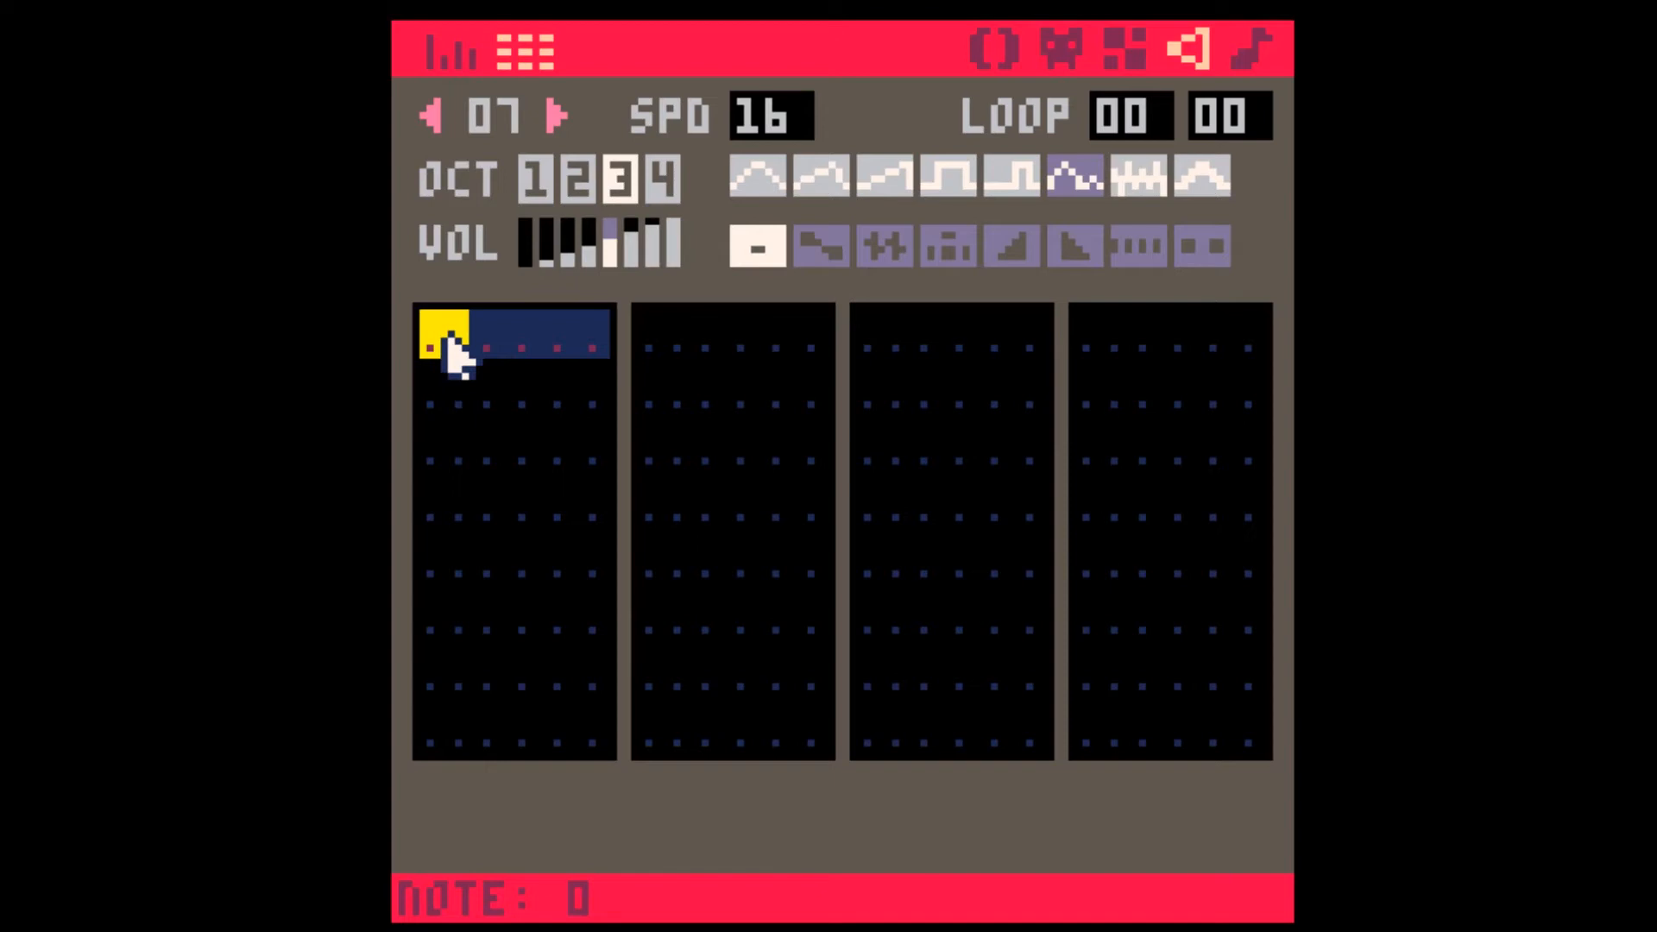
text(xbnv)
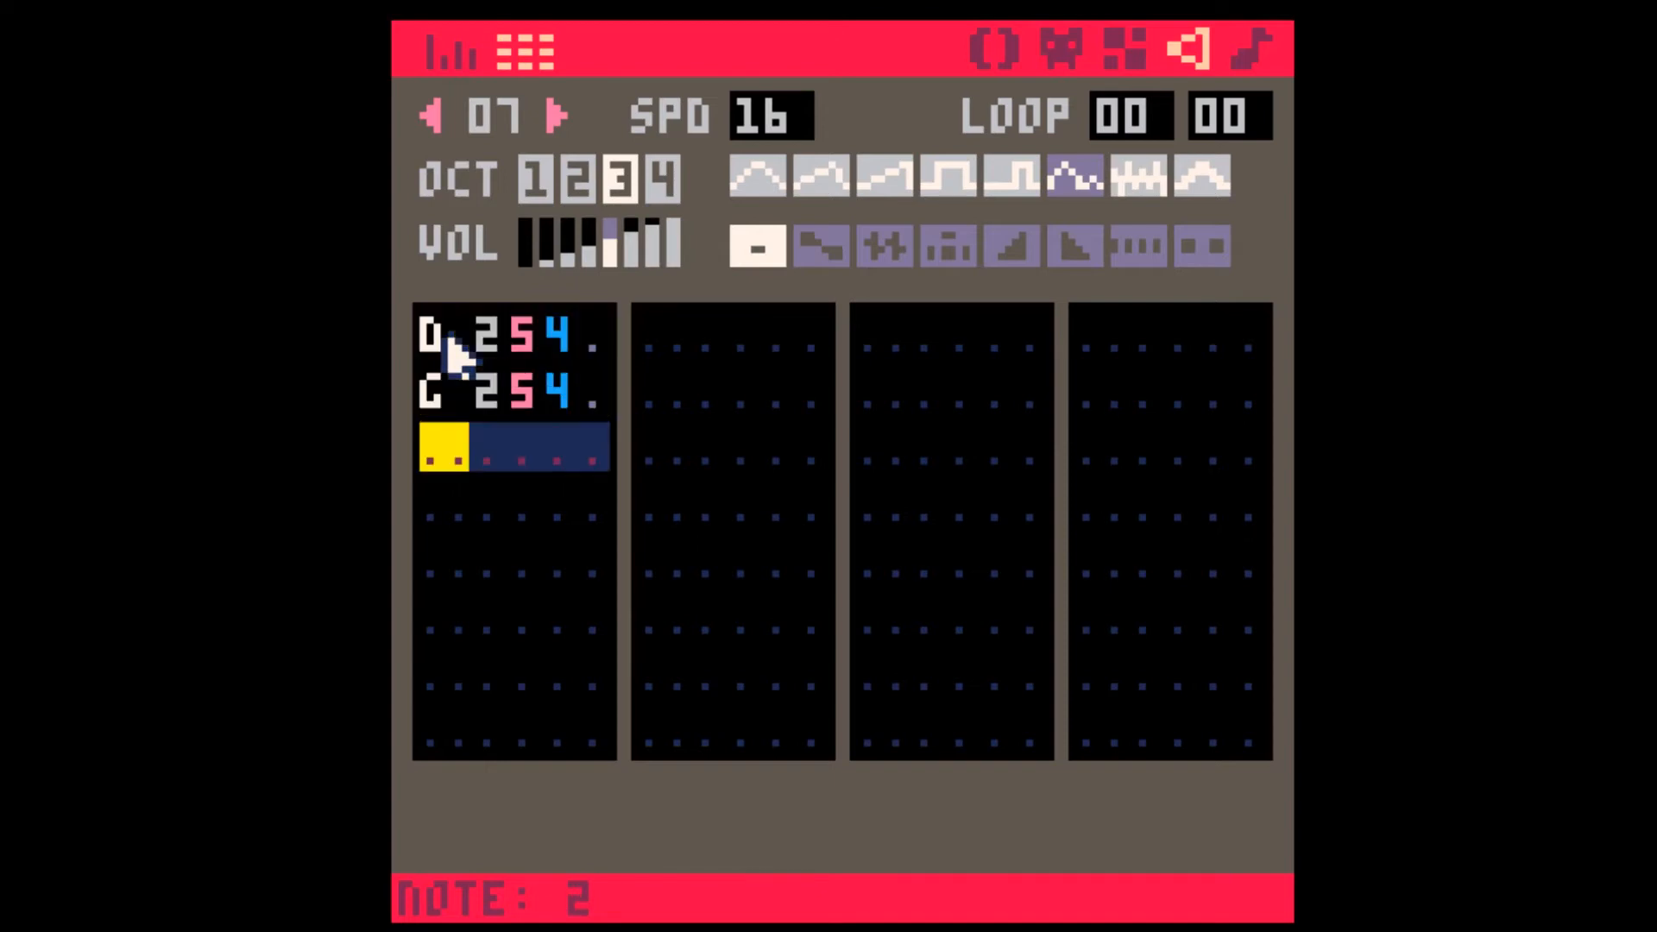
text(bqwn)
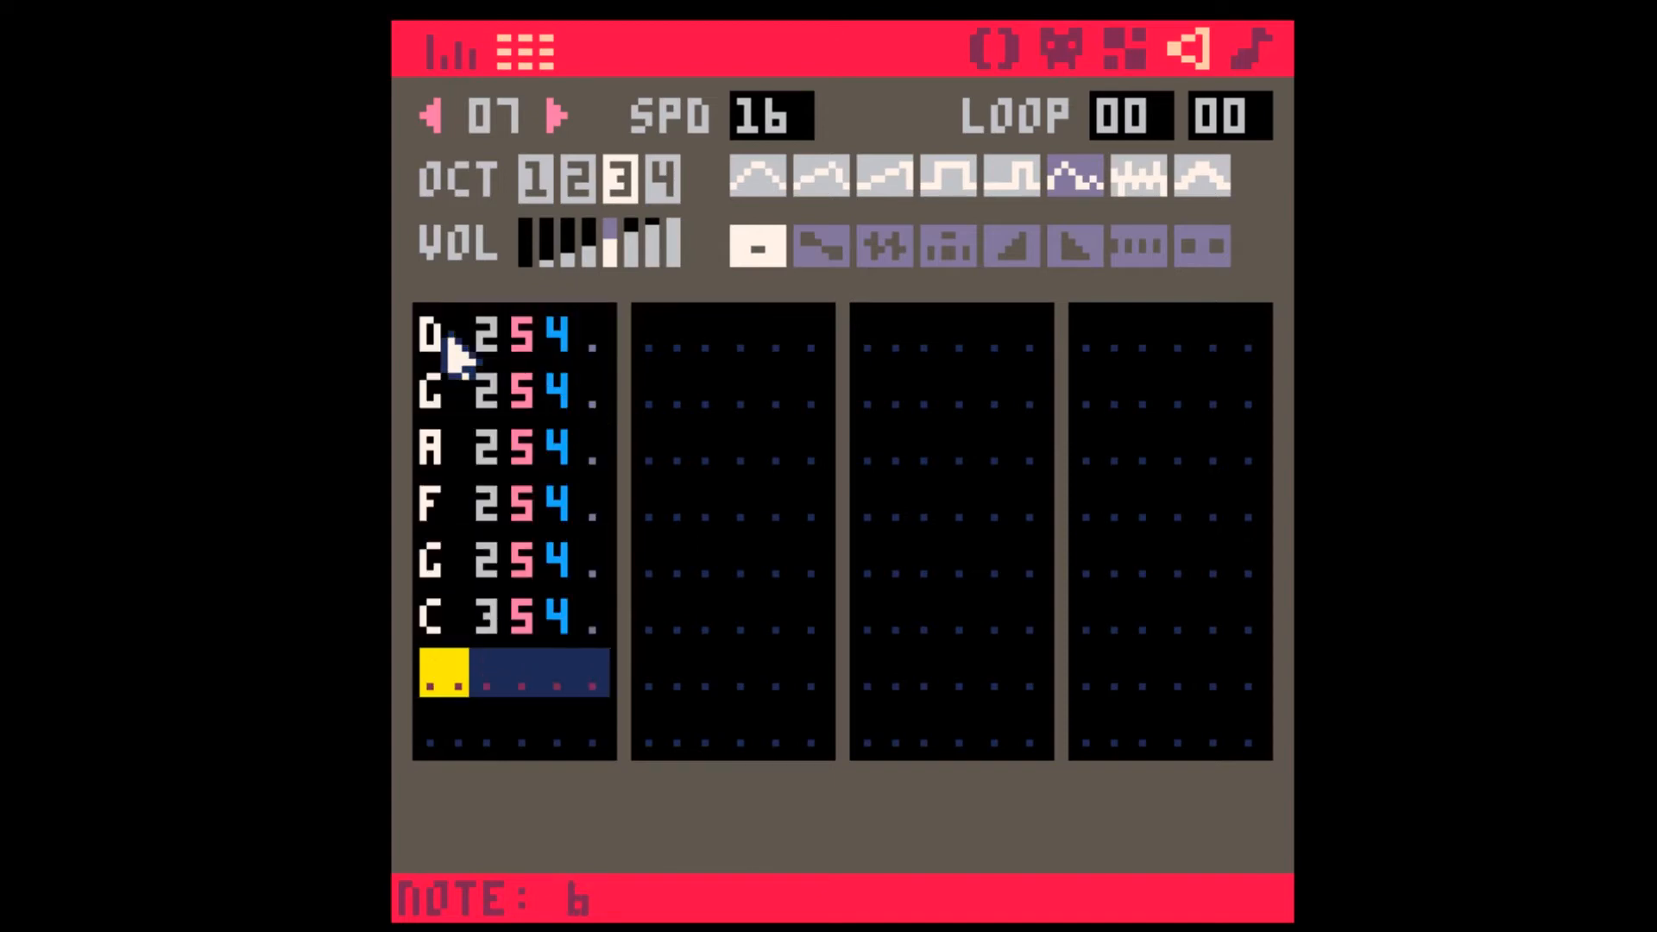
text(w)
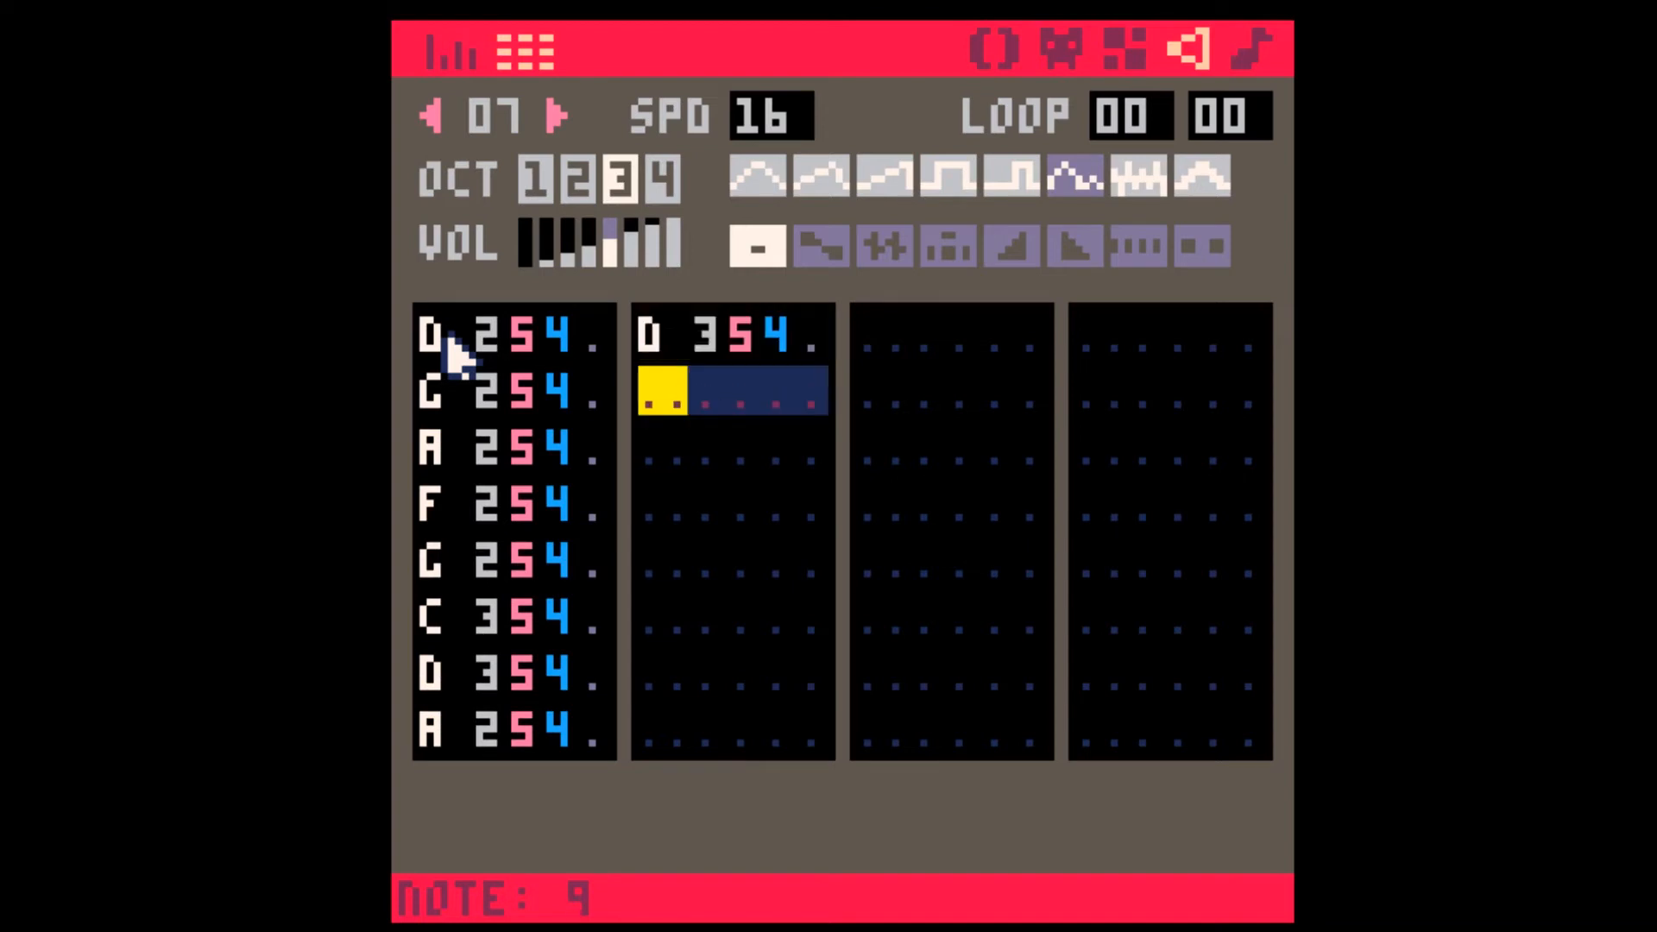
- Fill notes 8 to 17 of SFX 07 with C3, F3, G3, D3, F3, A3, C4, G3, A3, C4 and play it back
key(Up)
text(qrtw)
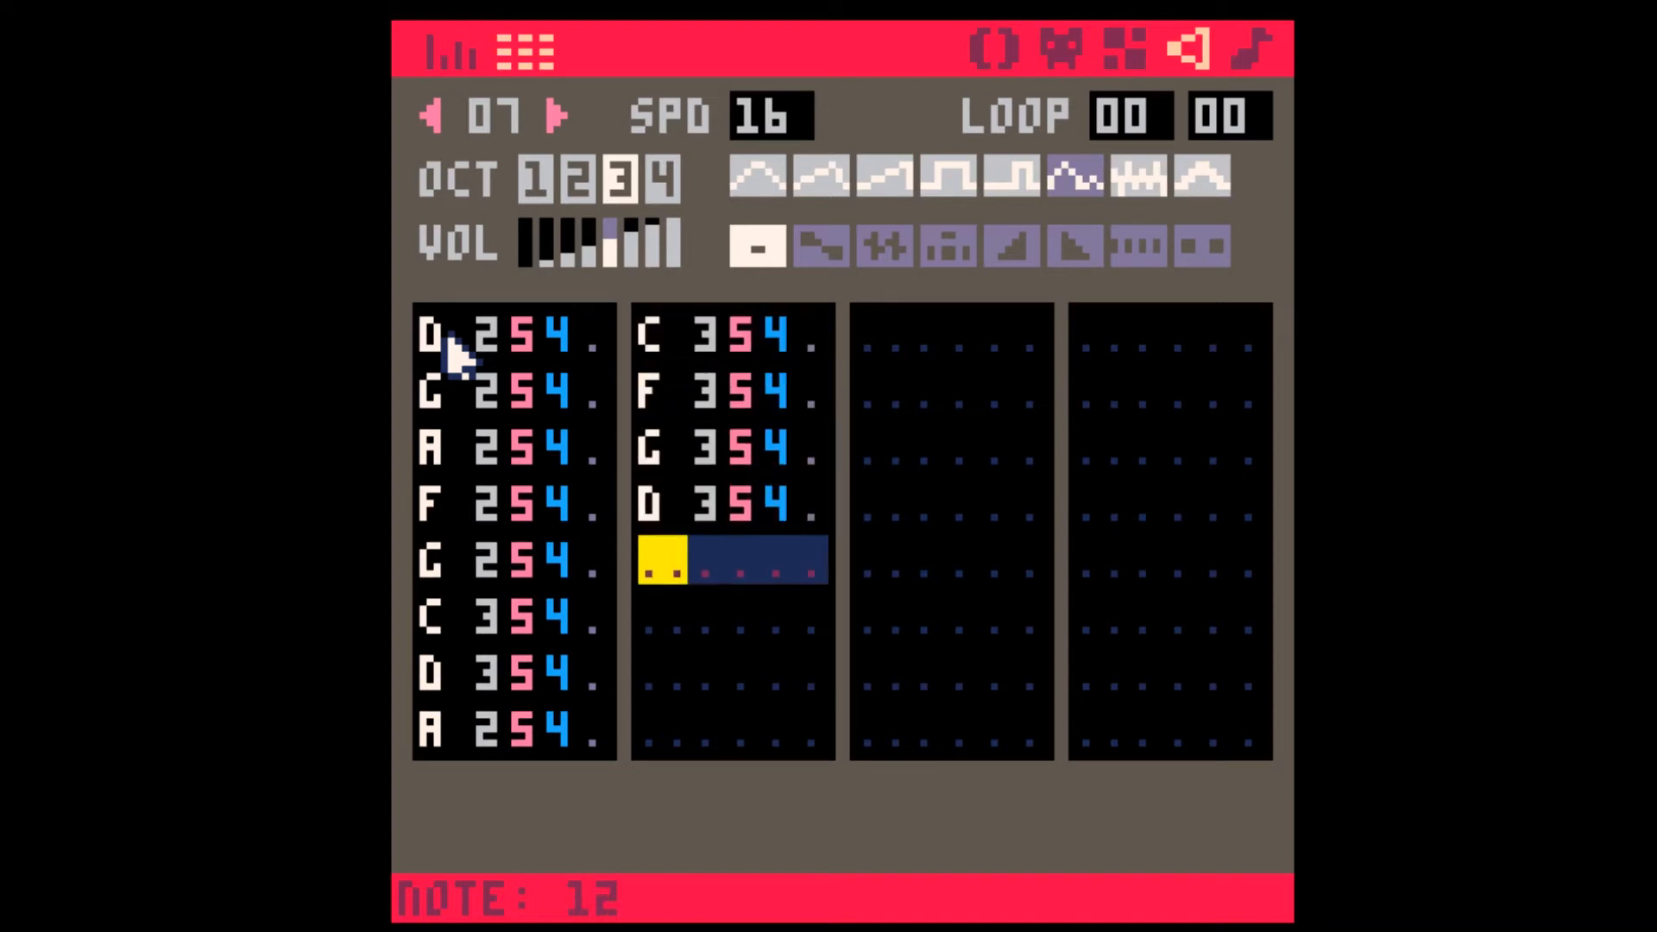
text(ryity)
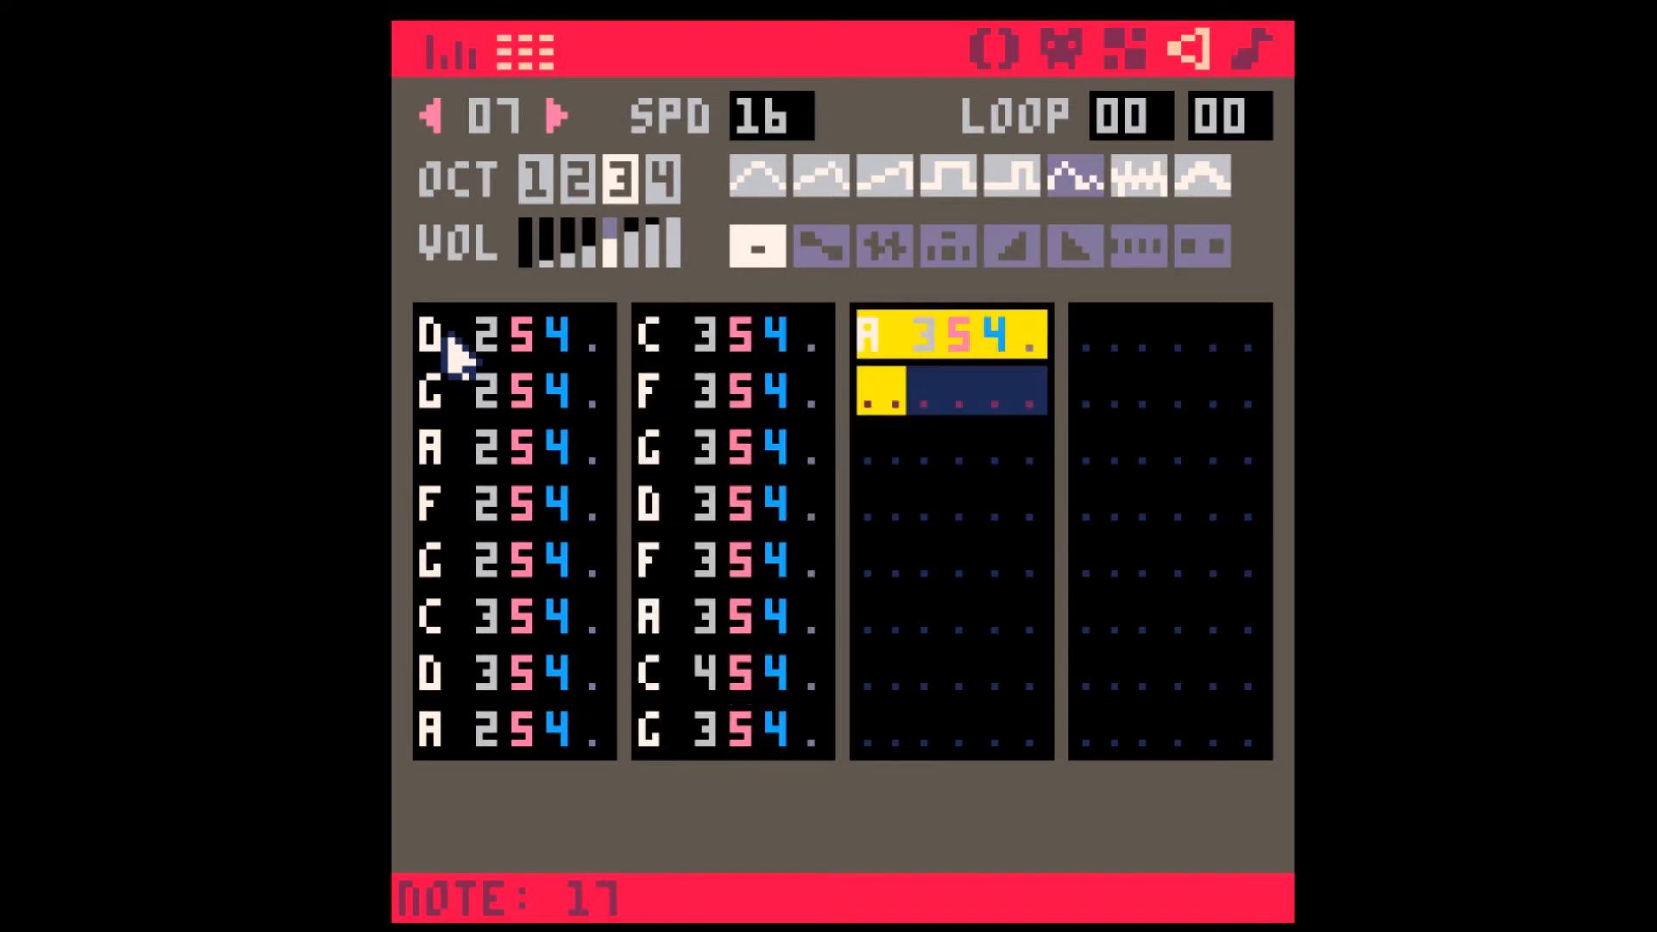
text(i)
key(space)
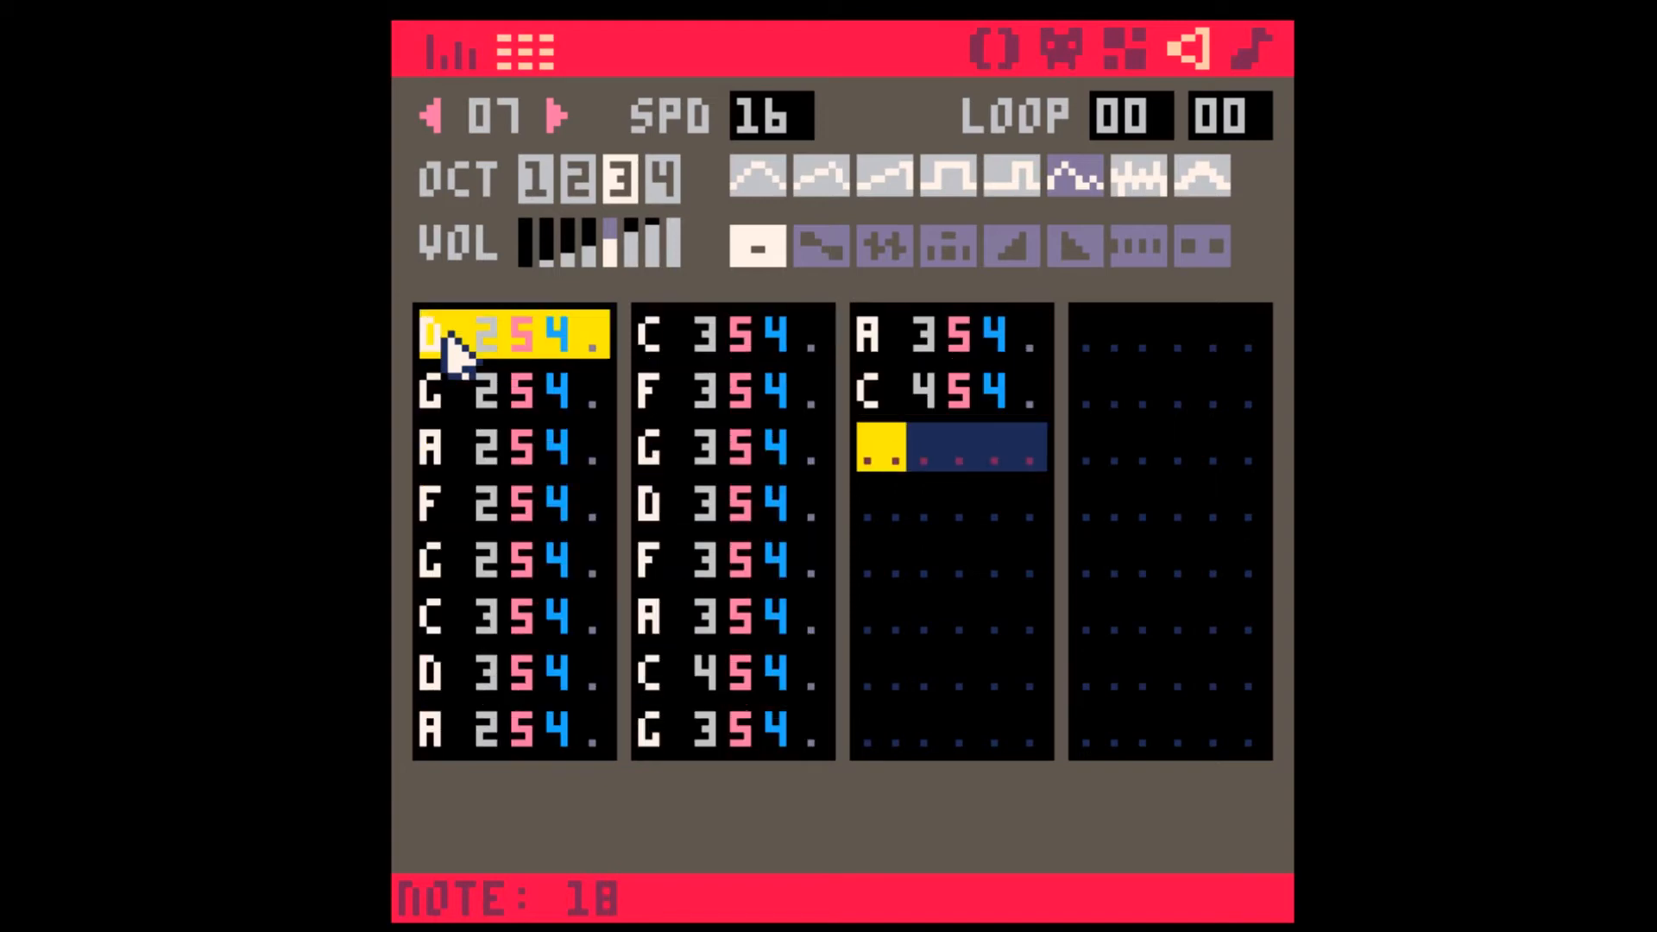
key(Tab)
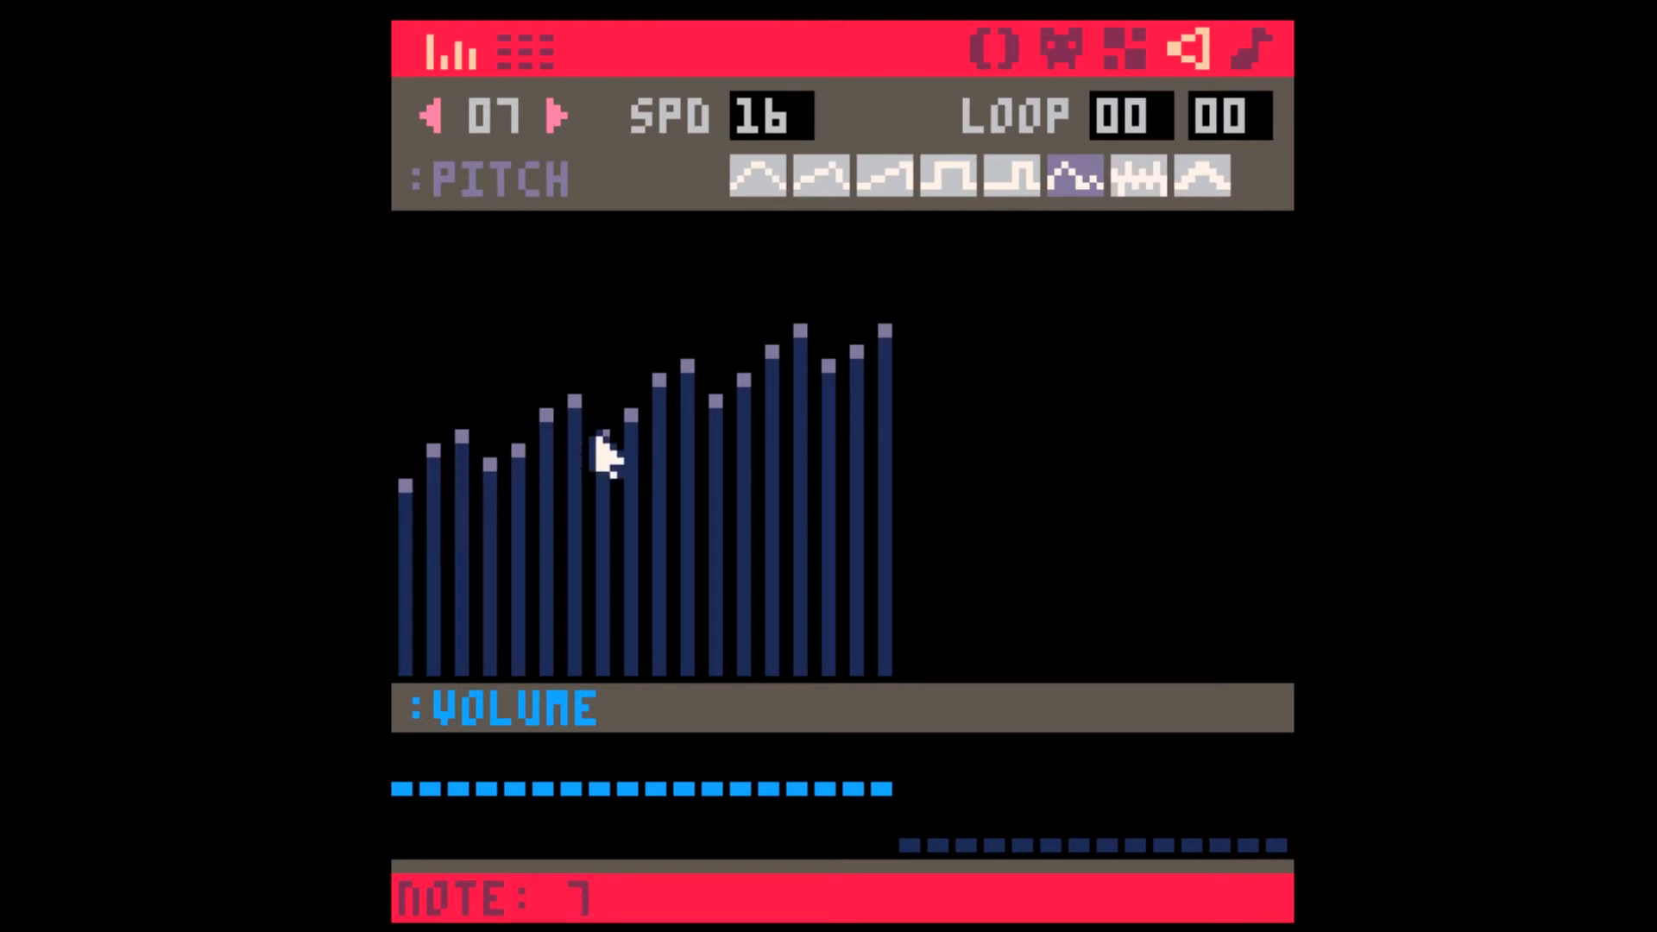
- Copy the first eighteen notes of SFX 07 and paste them at note 18
key(Tab)
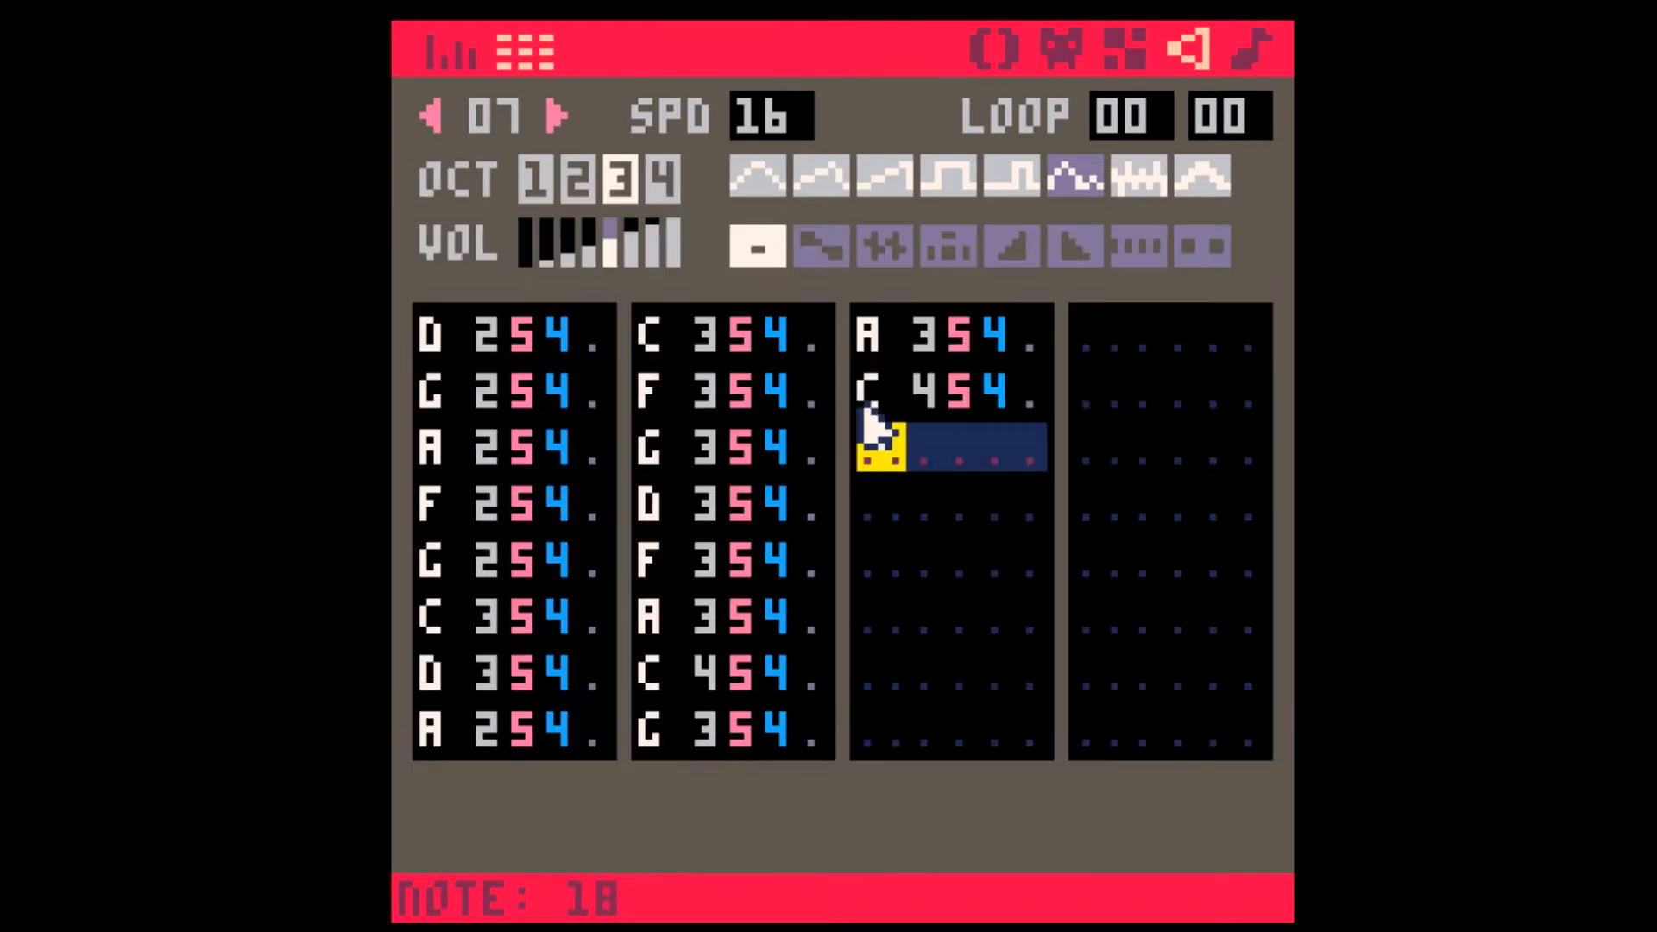
key(shift+Down)
key(shift+Down)
key(shift+Down)
key(shift+Down)
key(shift+Down)
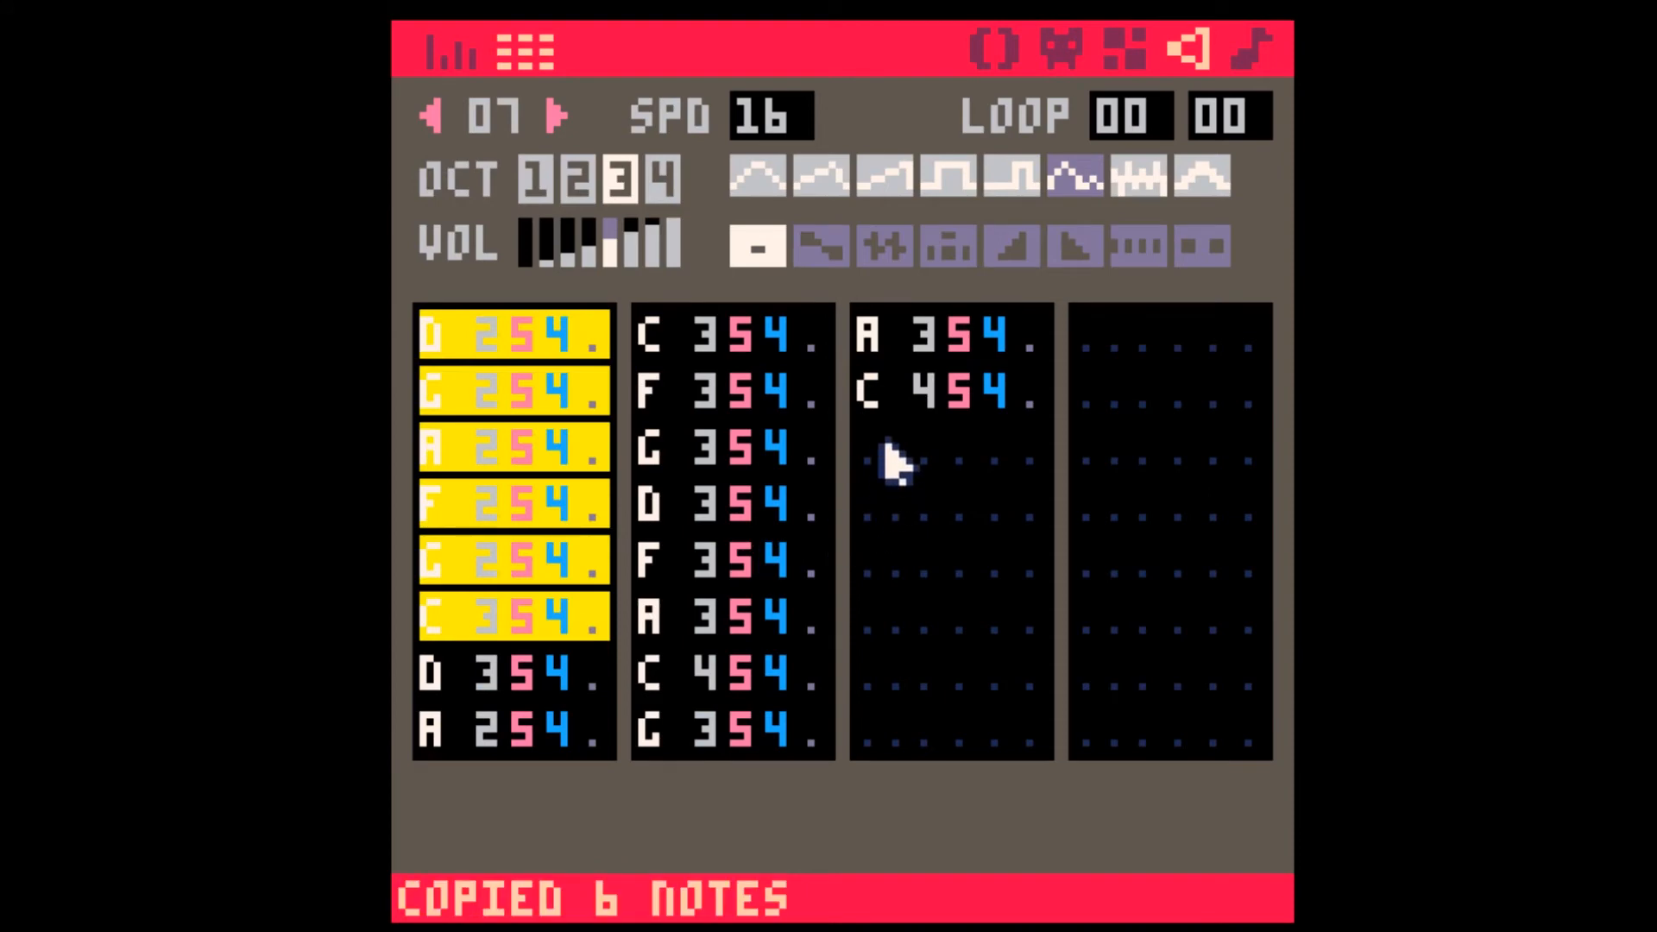
shift+click(1000, 358)
shift+click(1031, 410)
key(ctrl+c)
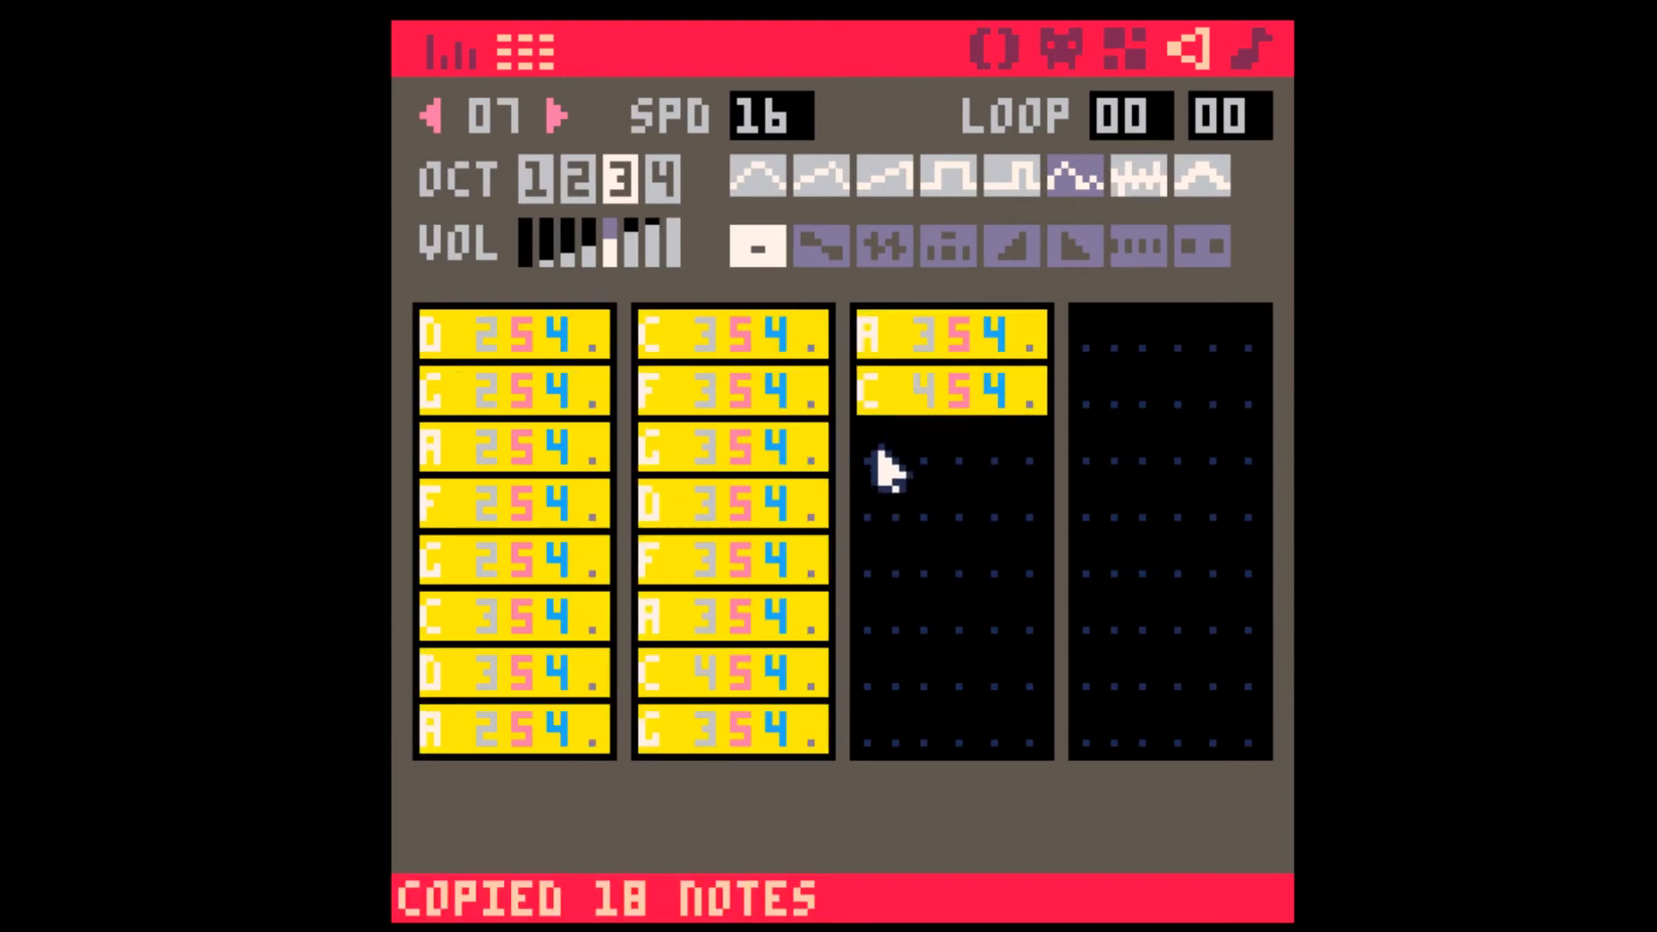
click(873, 453)
key(ctrl+v)
- Review the pitch graphs of SFX 03 to SFX 07 to compare the shapes of the runs
key(Tab)
click(432, 115)
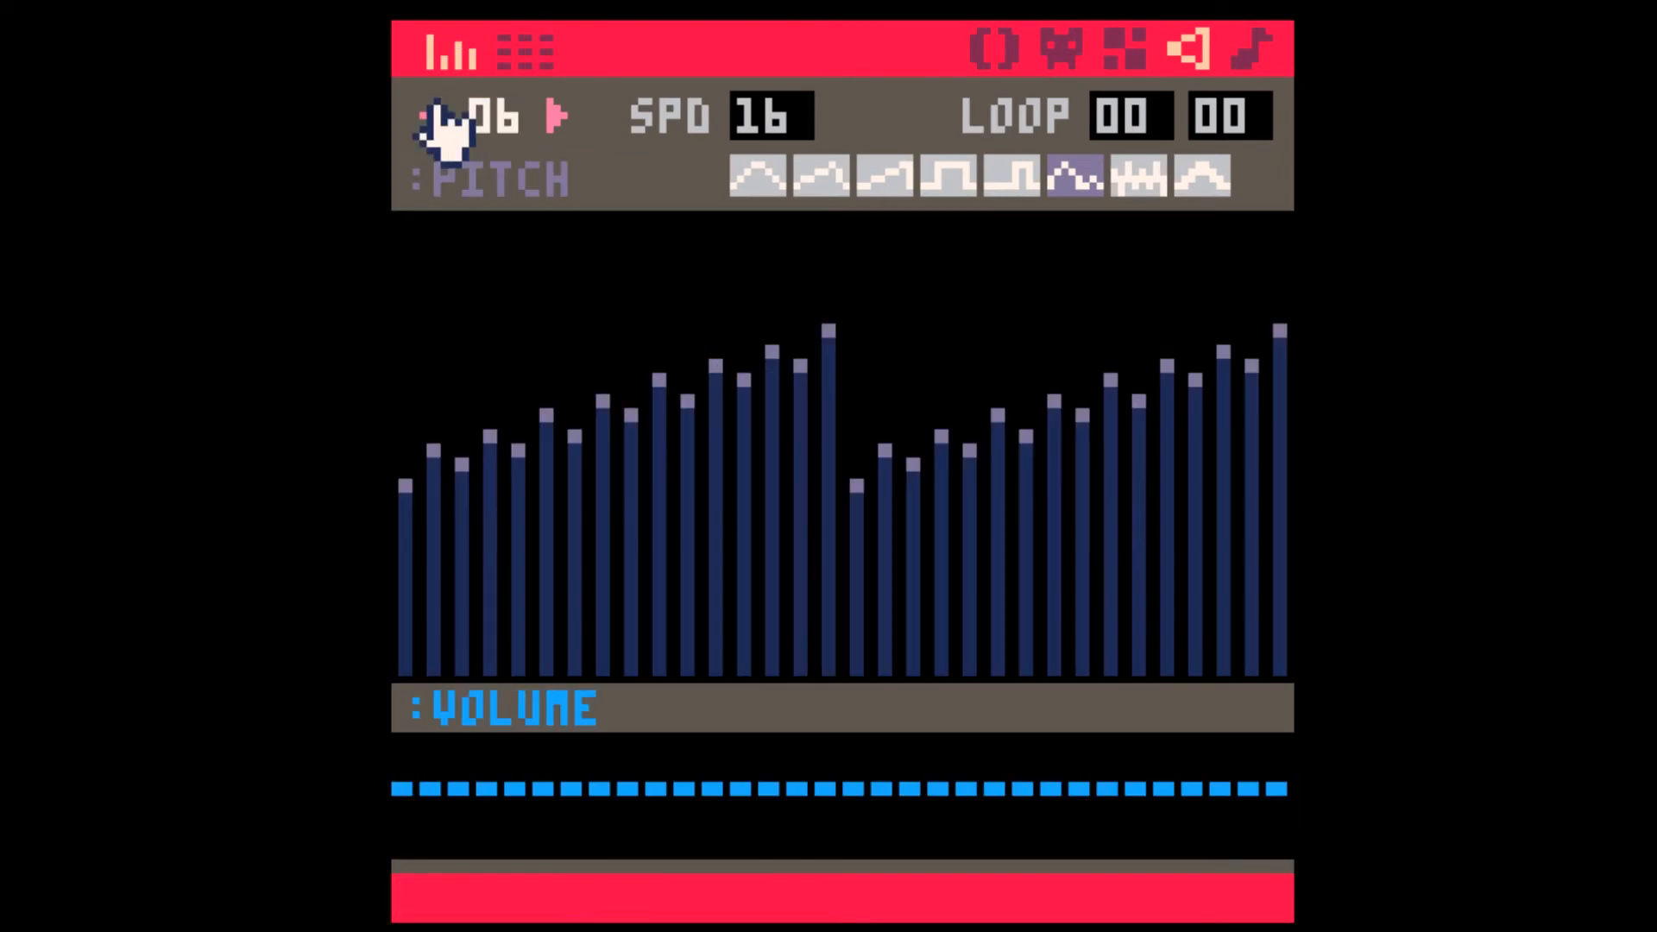
click(431, 114)
click(431, 115)
click(432, 115)
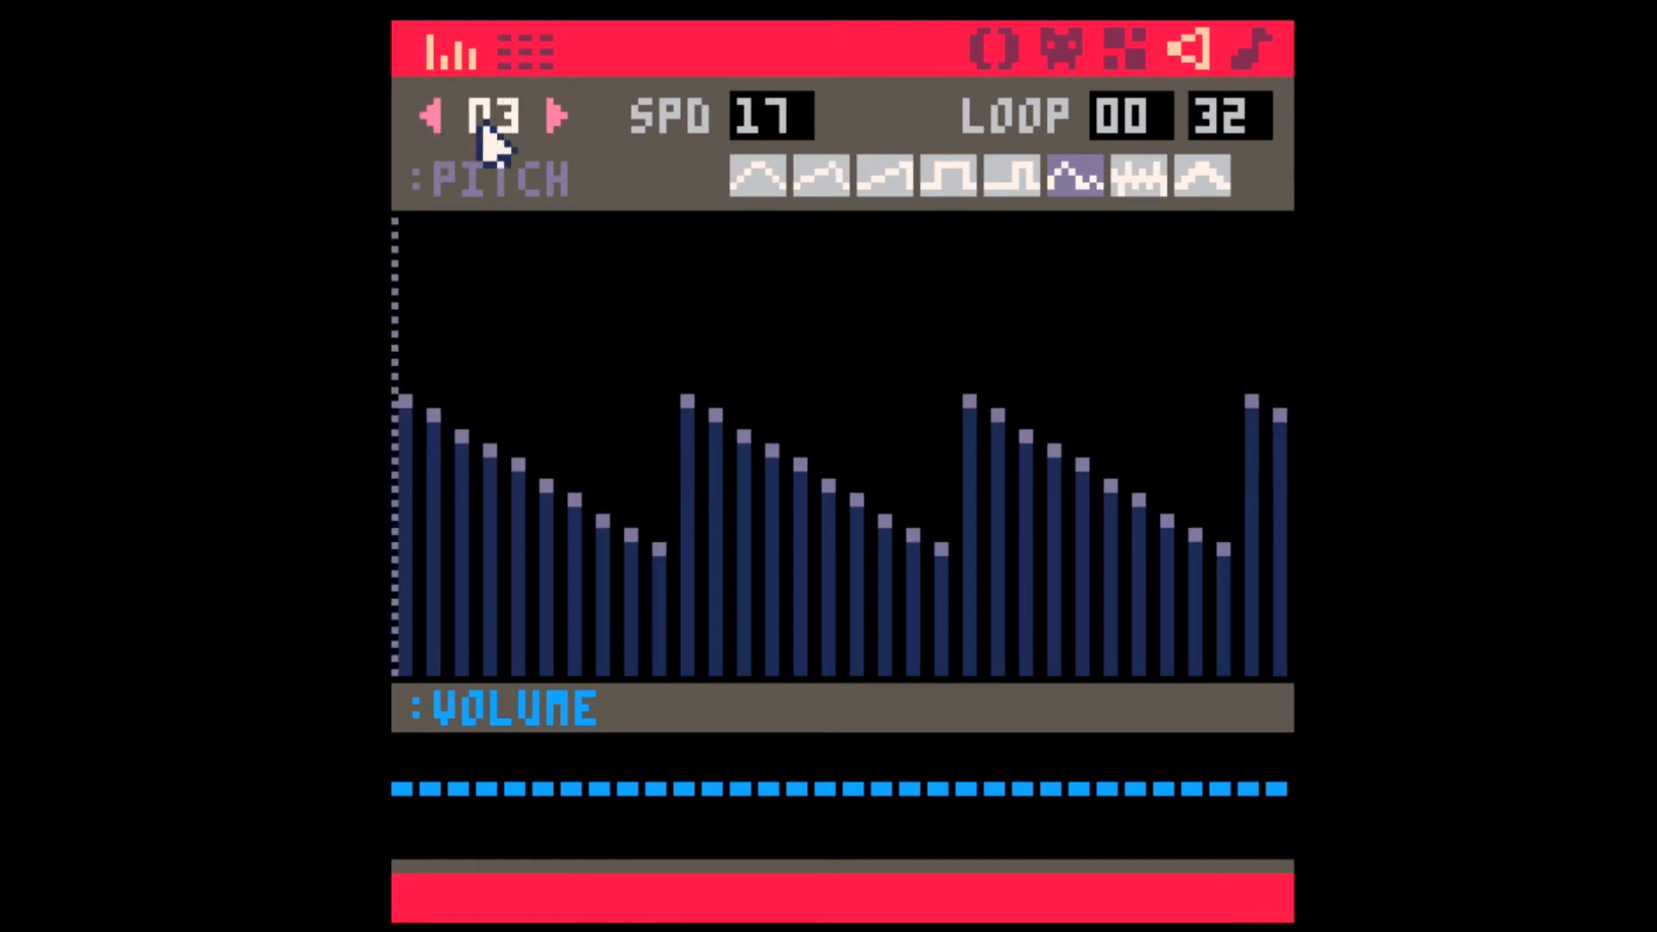
click(557, 115)
click(556, 115)
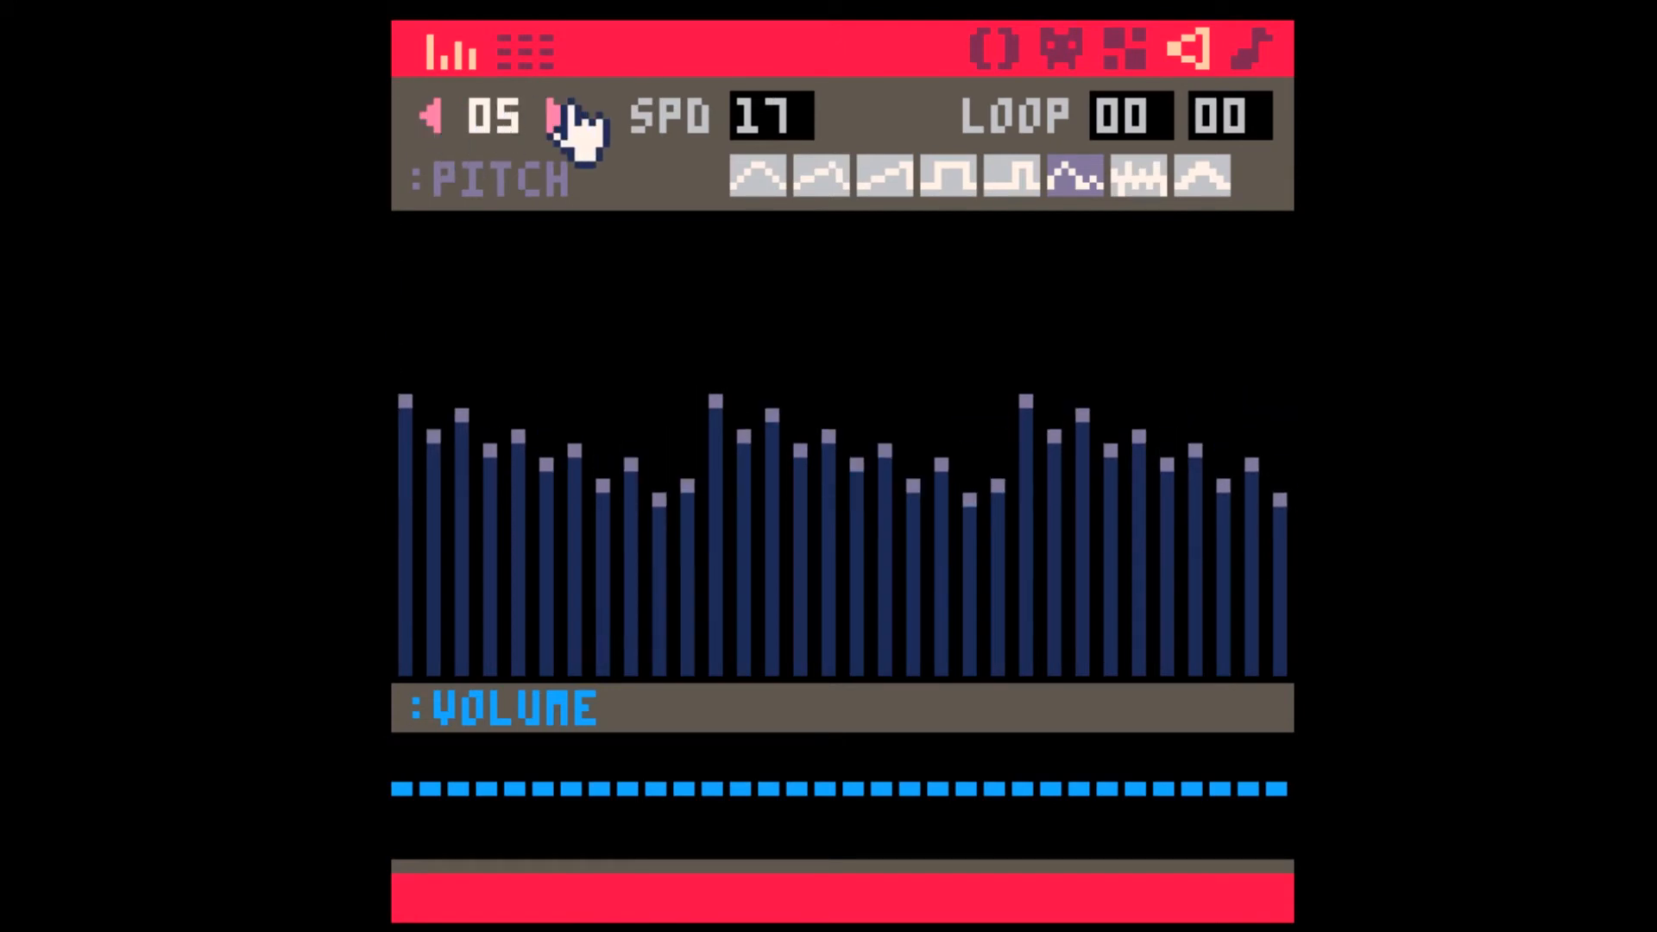
- Alternate the note volumes of SFX 05 between 4 and 2, and play music pattern 00 to hear the change
click(1253, 52)
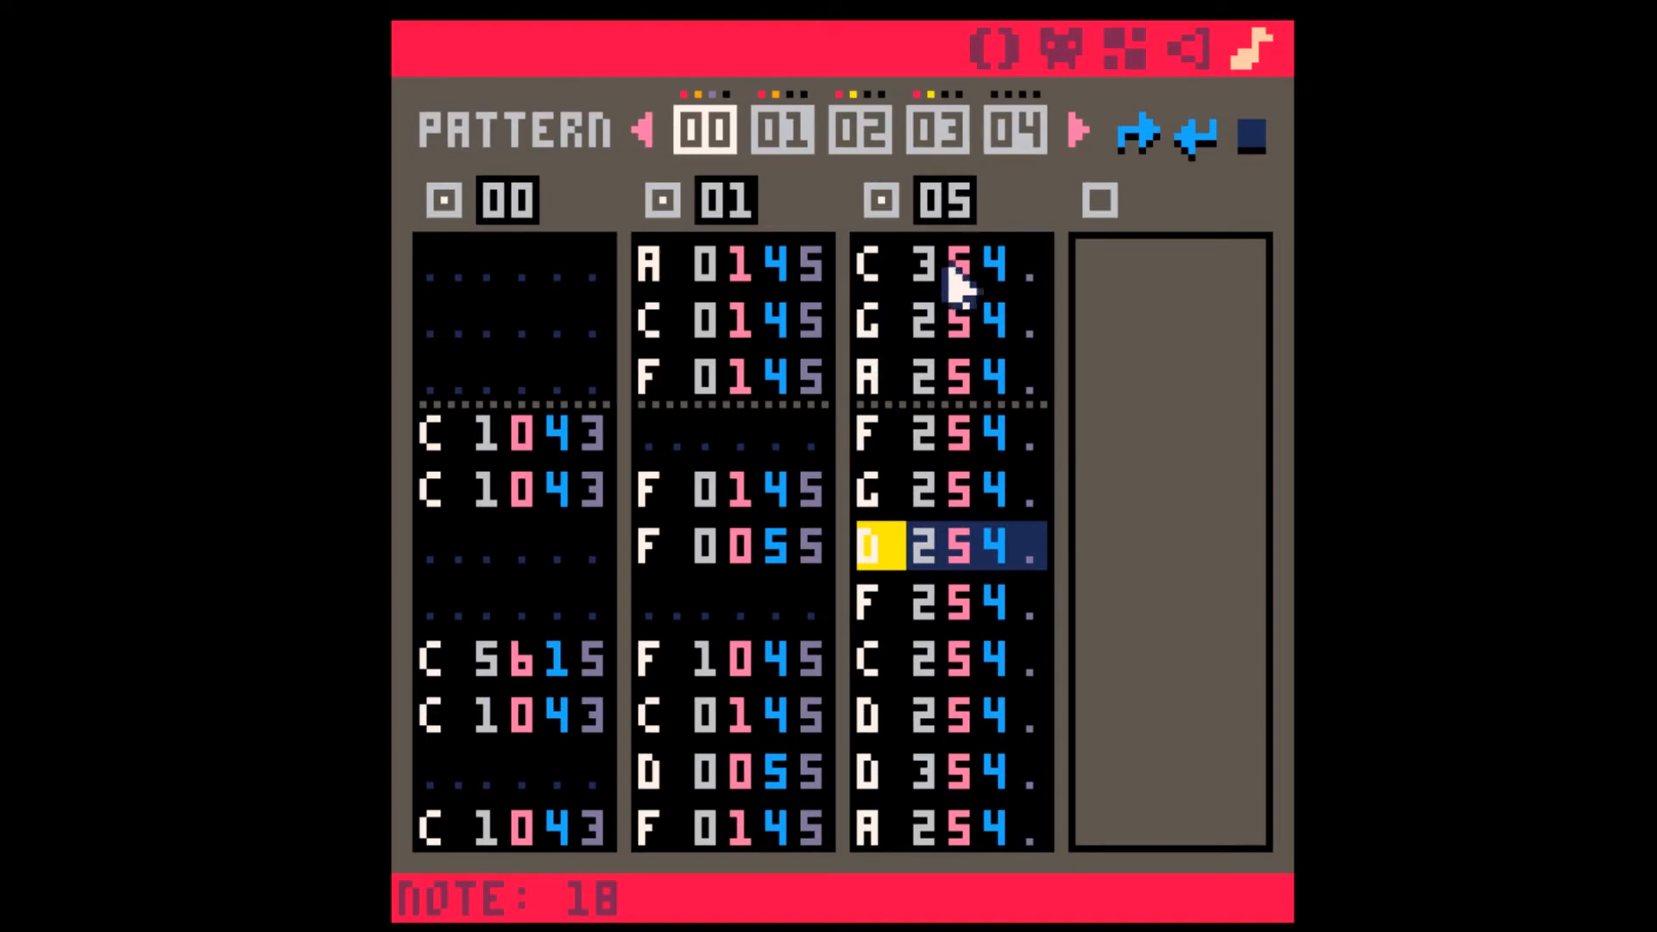
click(1178, 58)
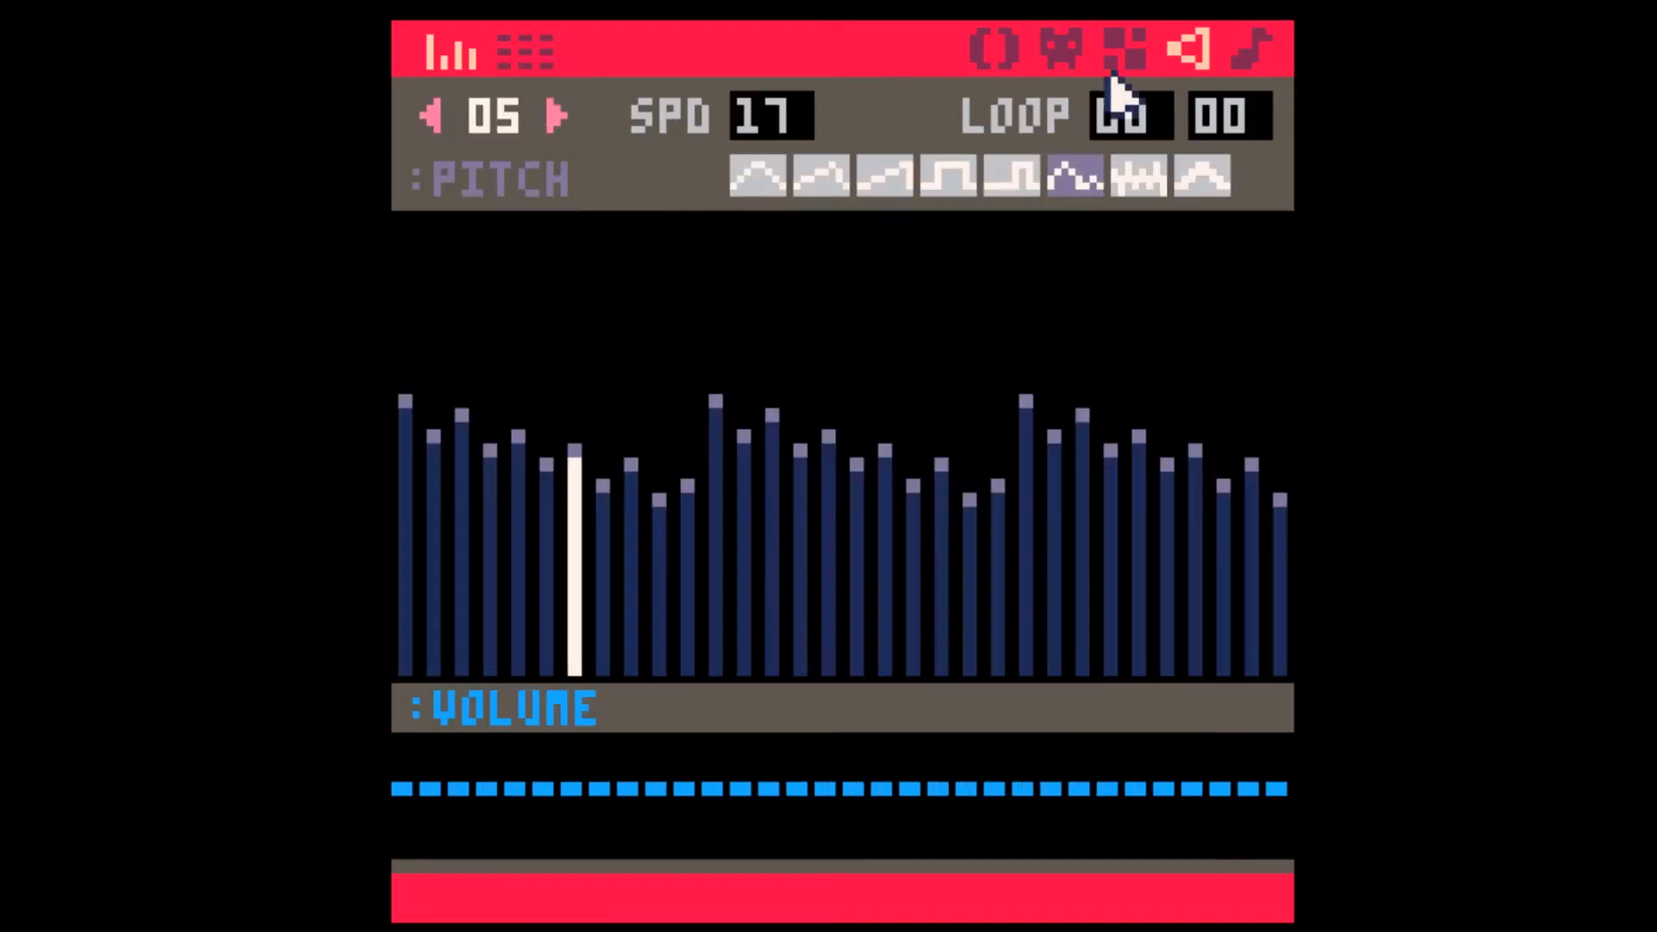
key(Tab)
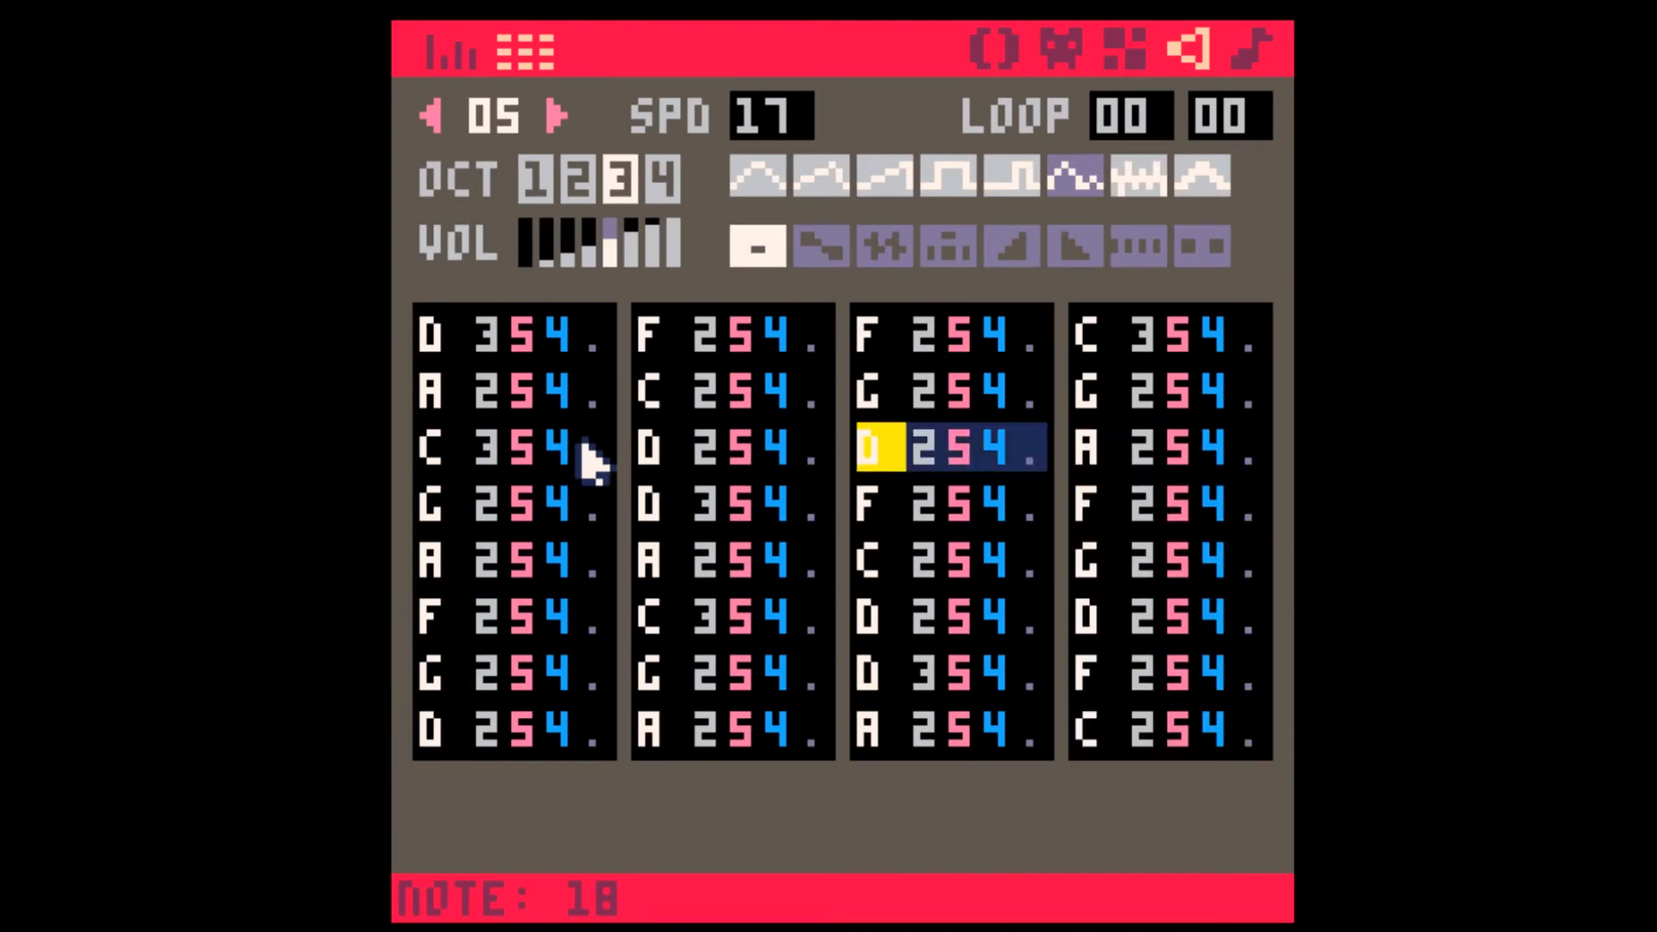
click(561, 332)
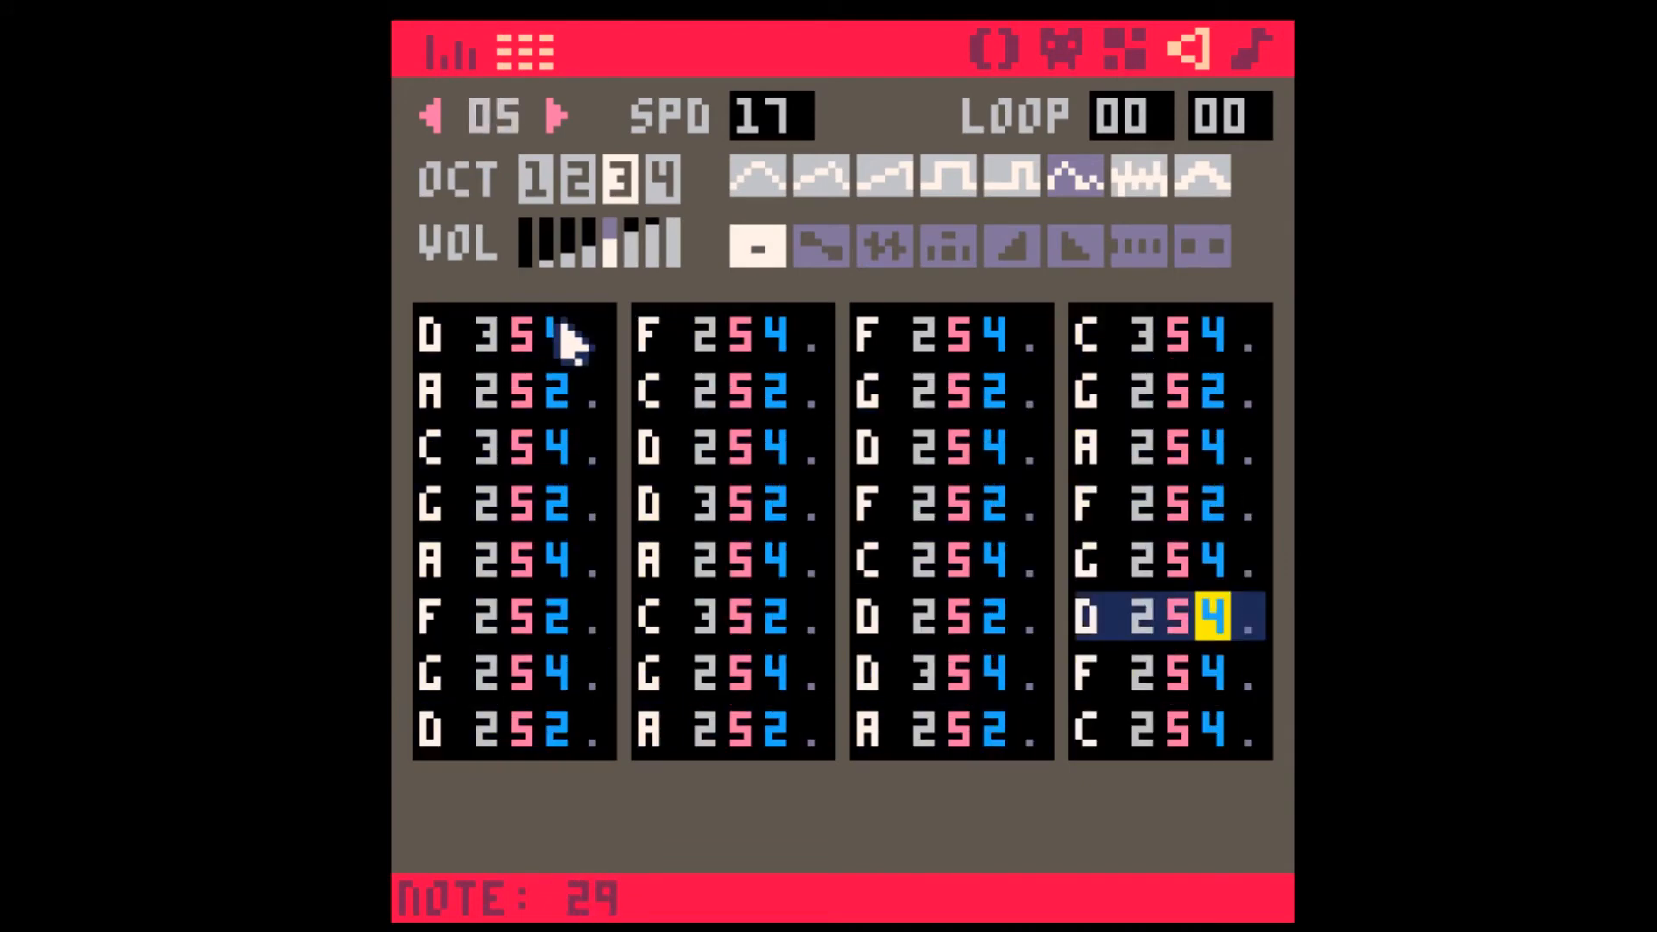
key(space)
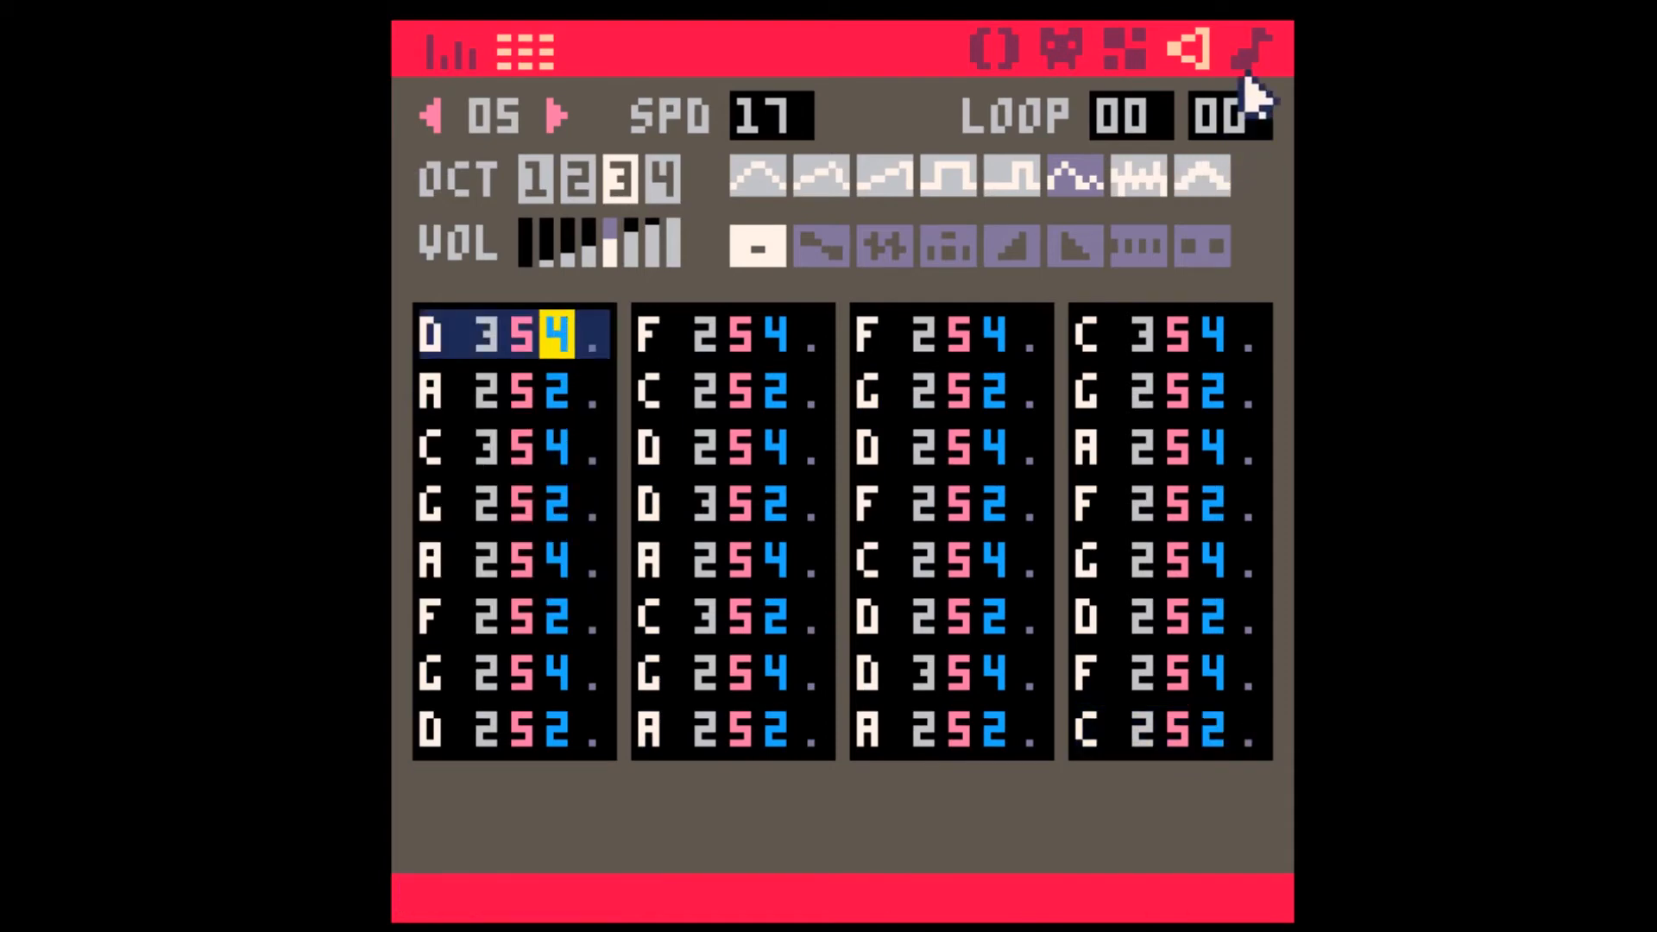
click(1253, 56)
key(space)
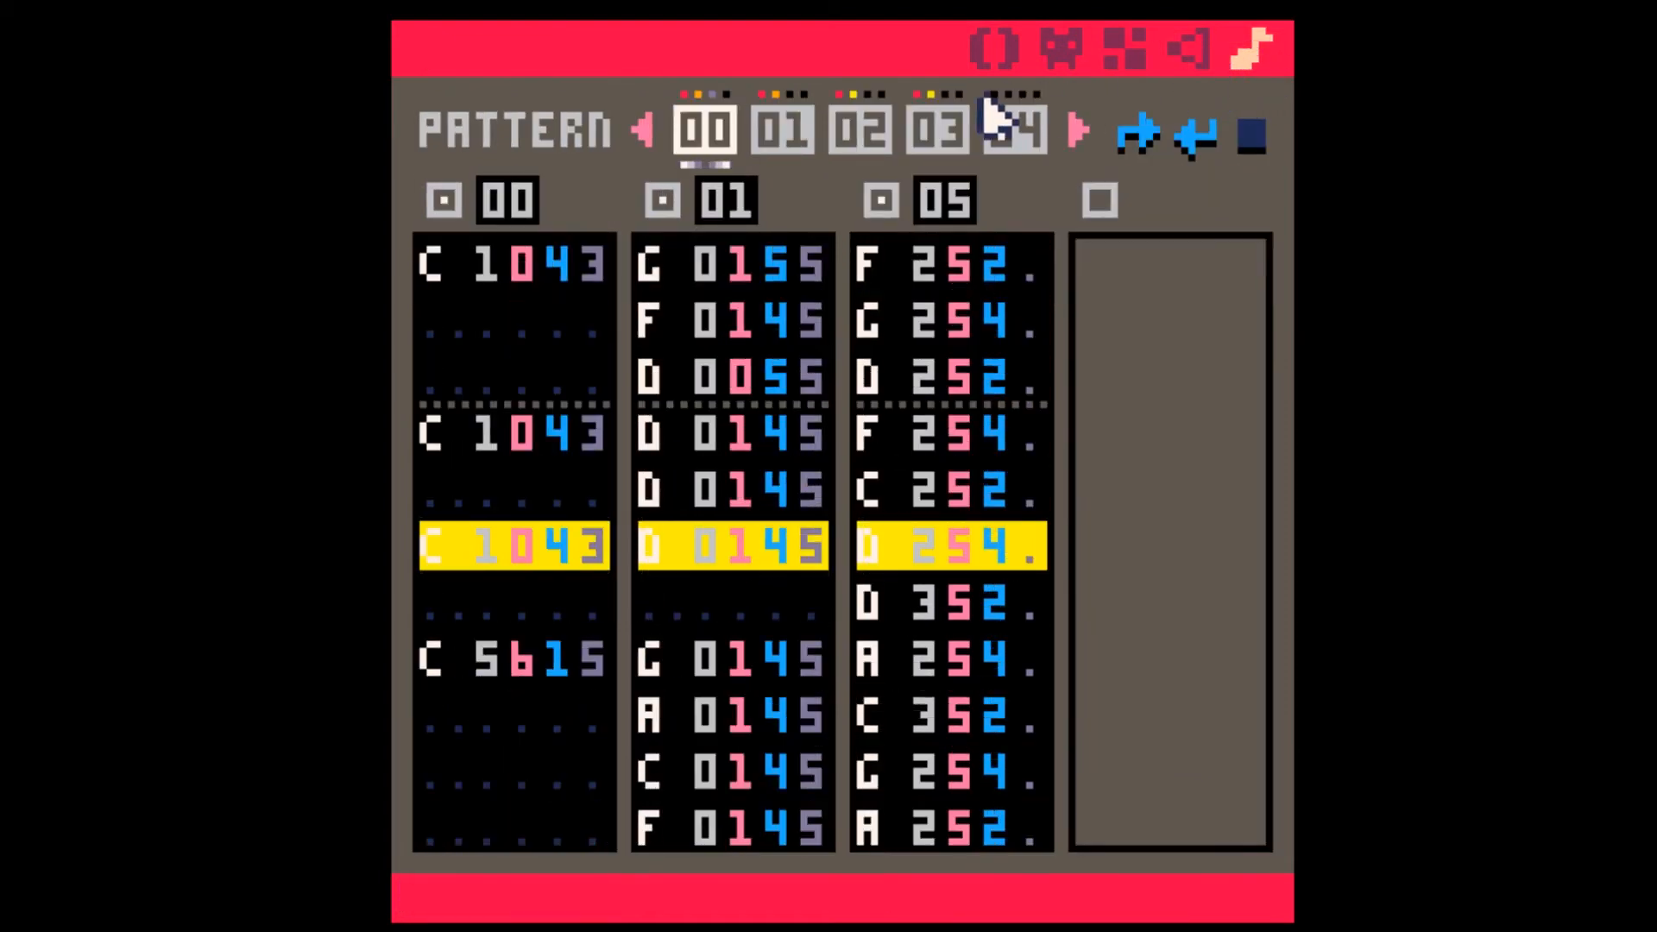
- Silence notes 2, 5, 9, 12, 16, 21, 26 and 31 of SFX 05 with volume 0, using 4 and 2 for the others
click(1195, 47)
click(556, 336)
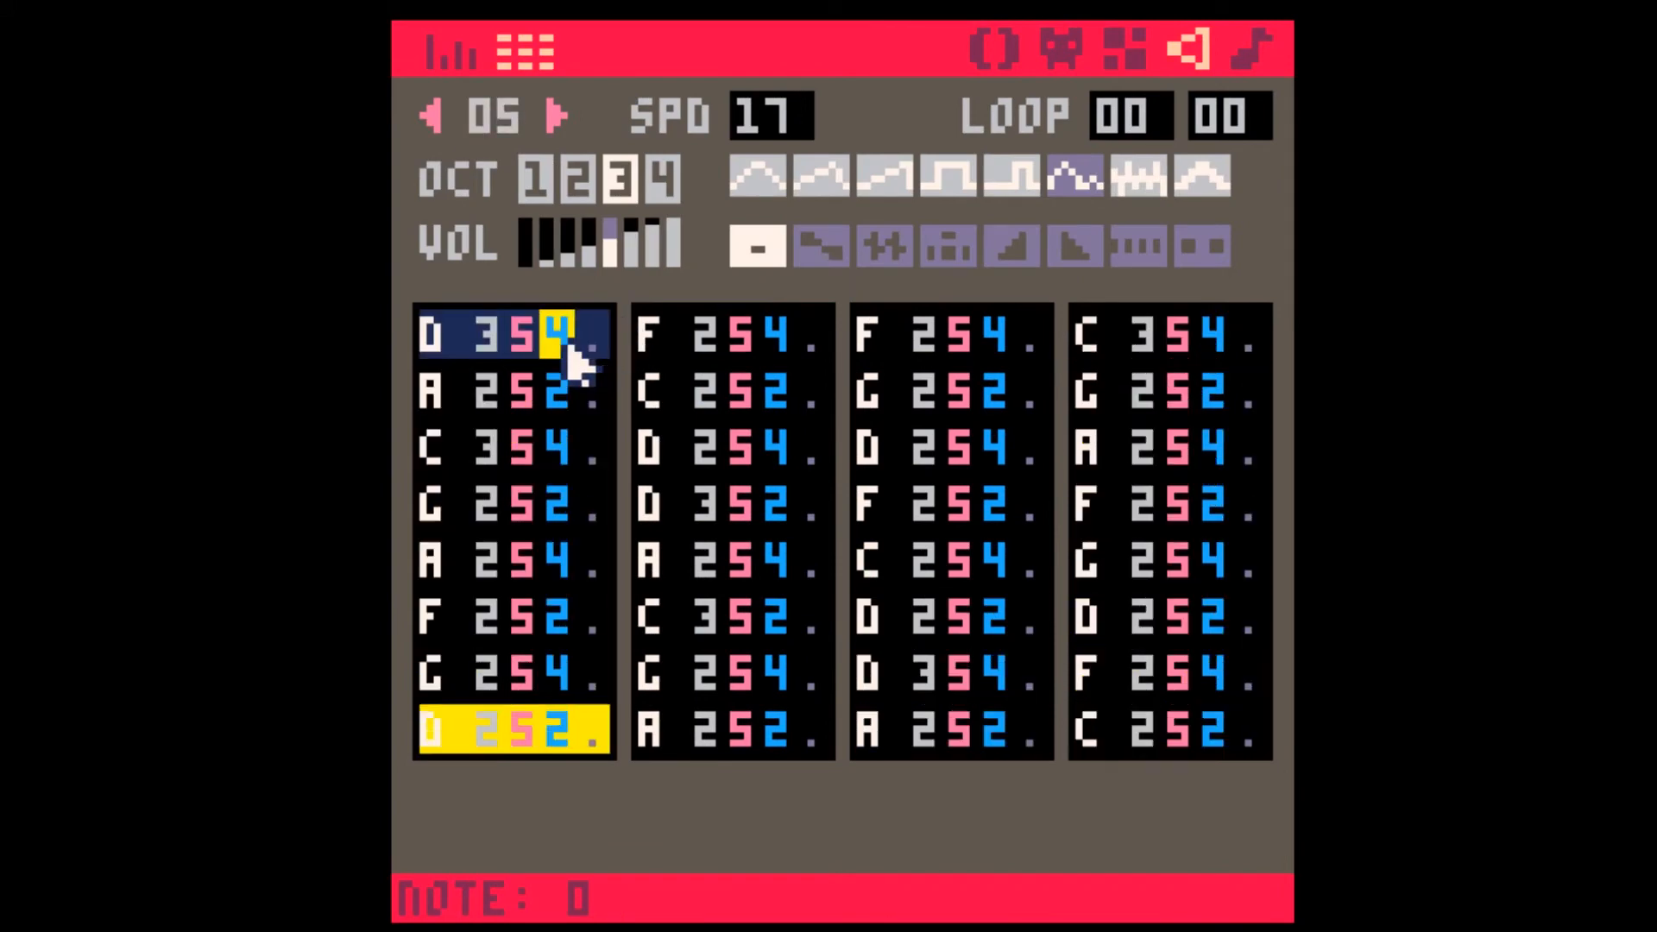
text(420420)
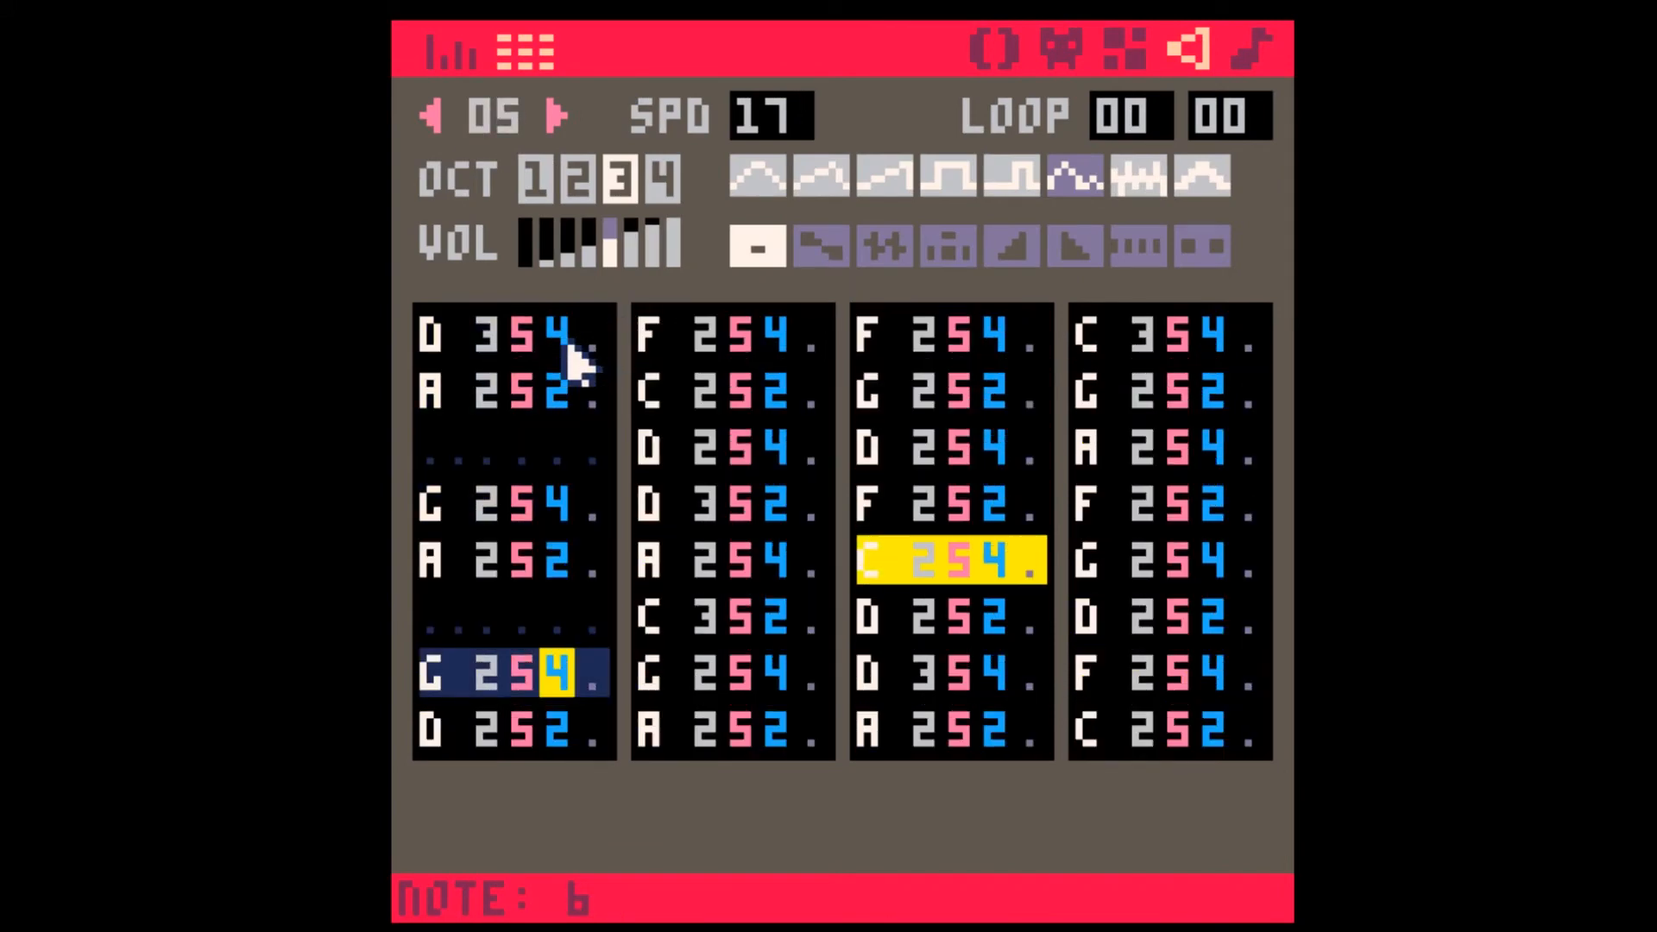
text(4240420)
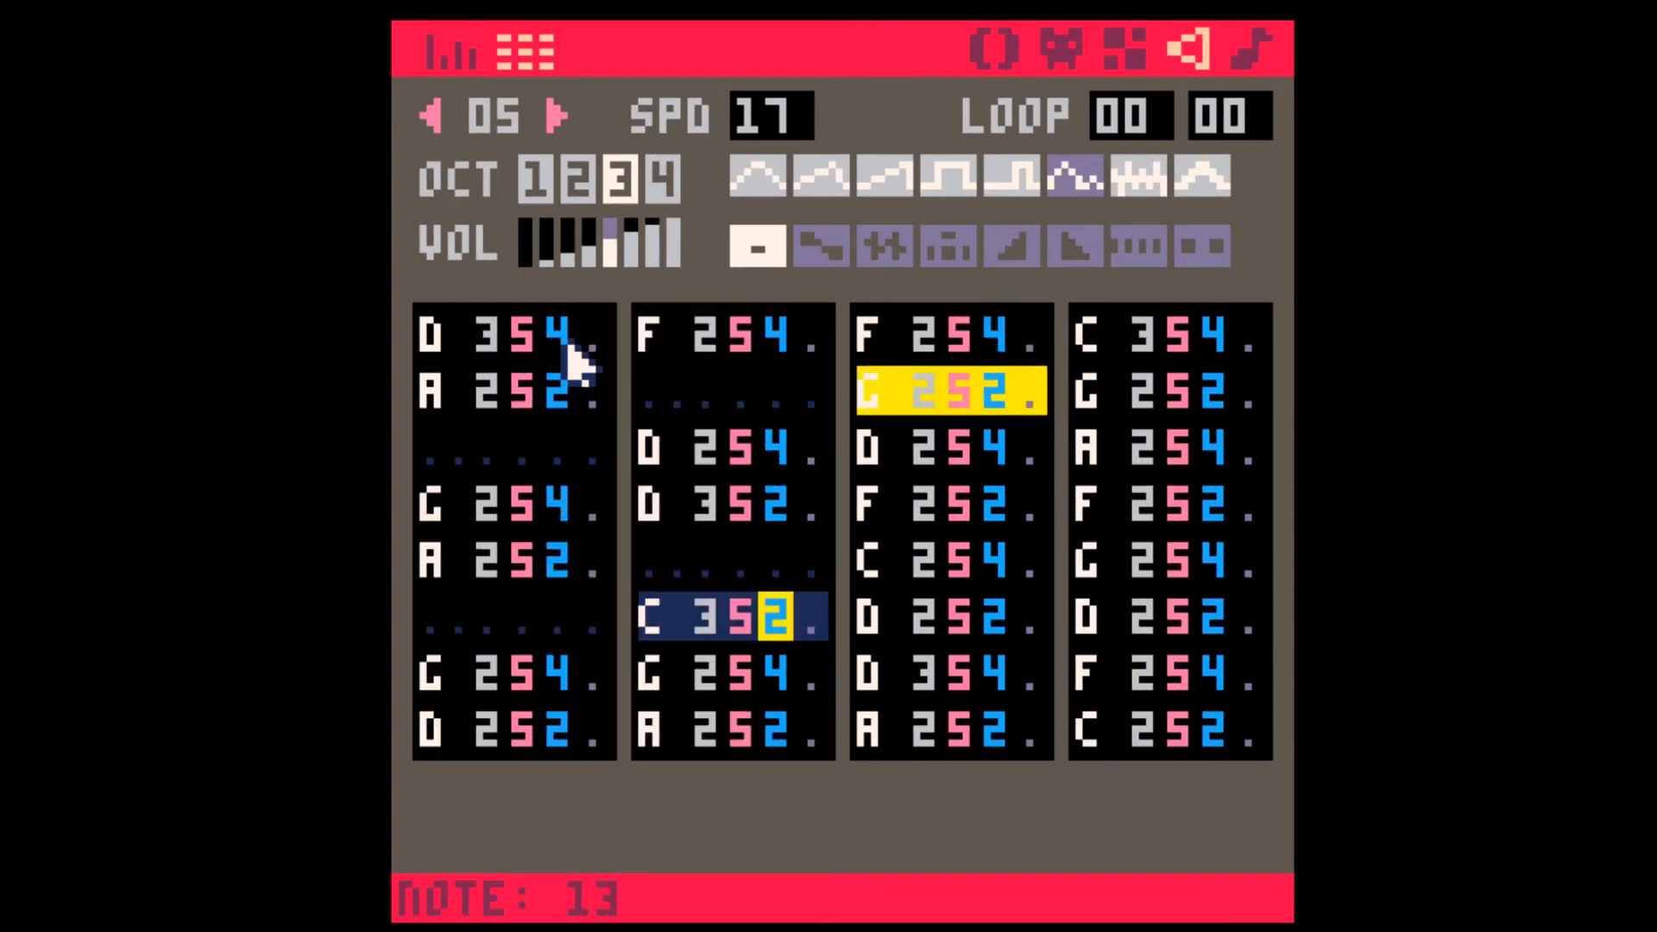
text(2420)
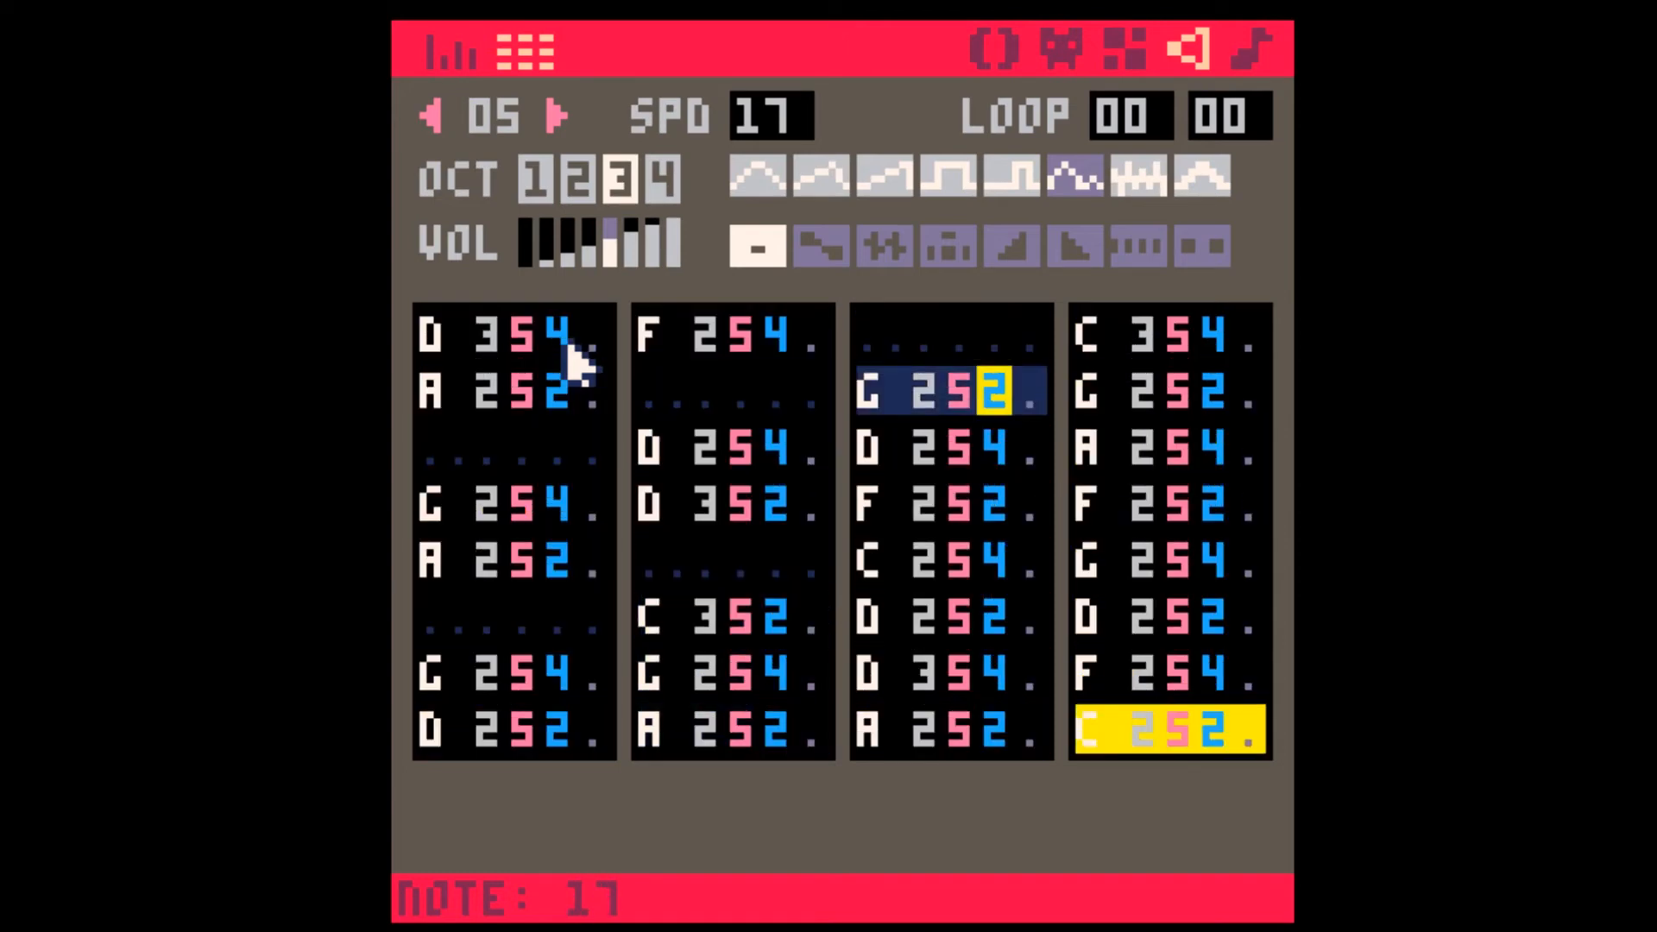
text(24240)
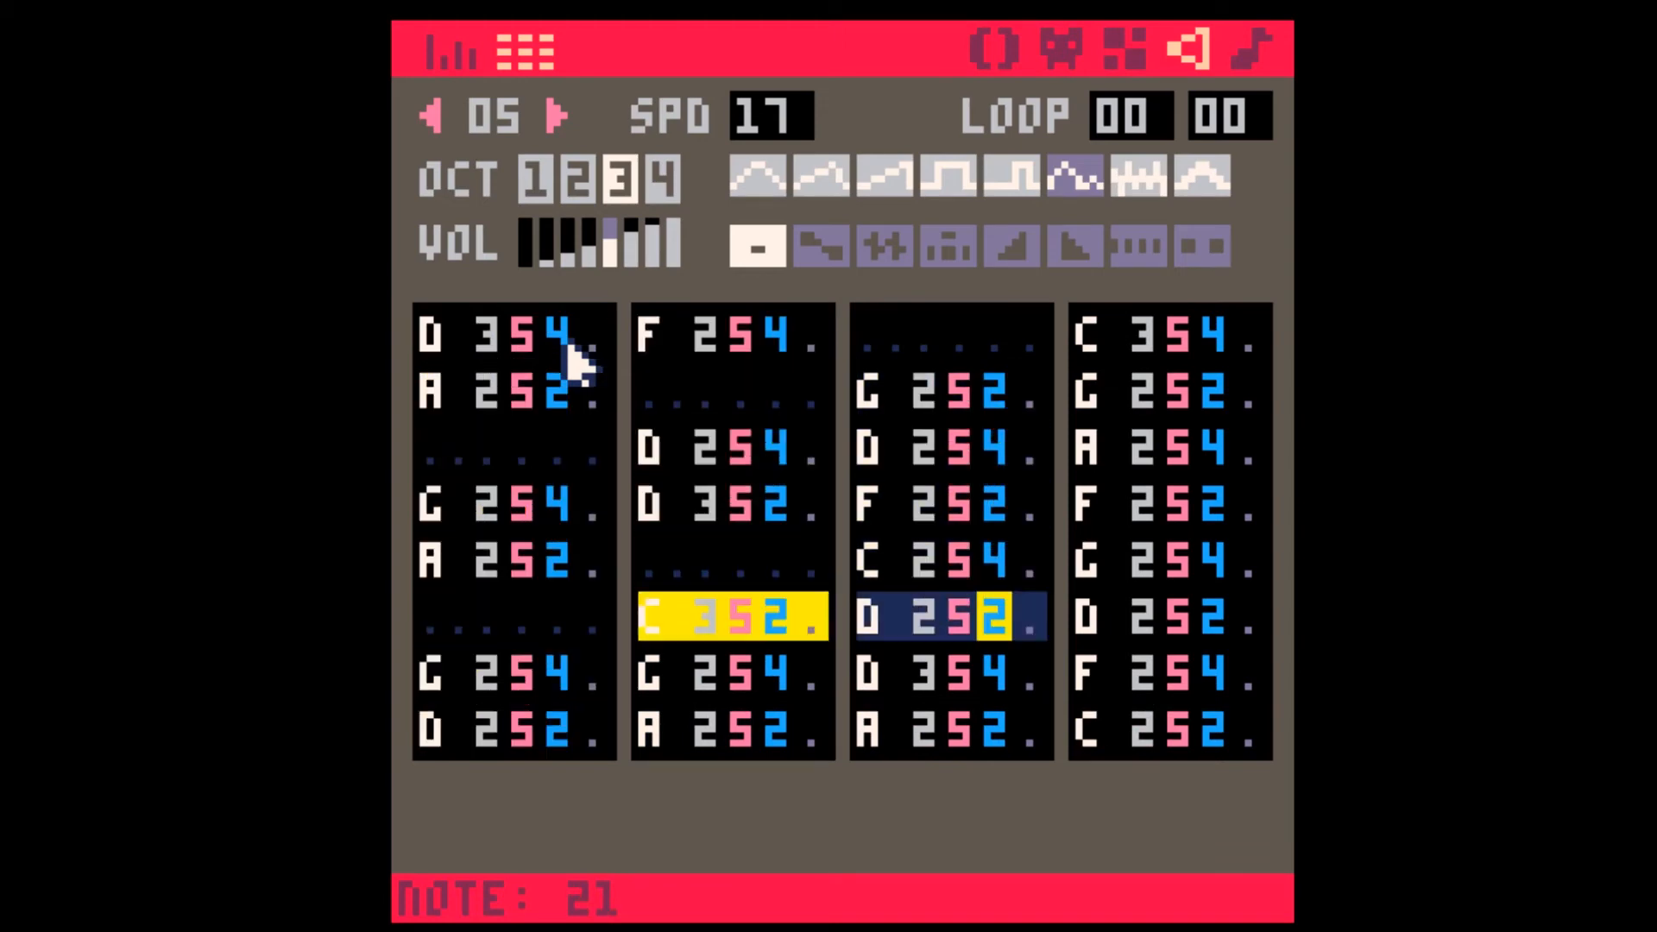
text(4242024)
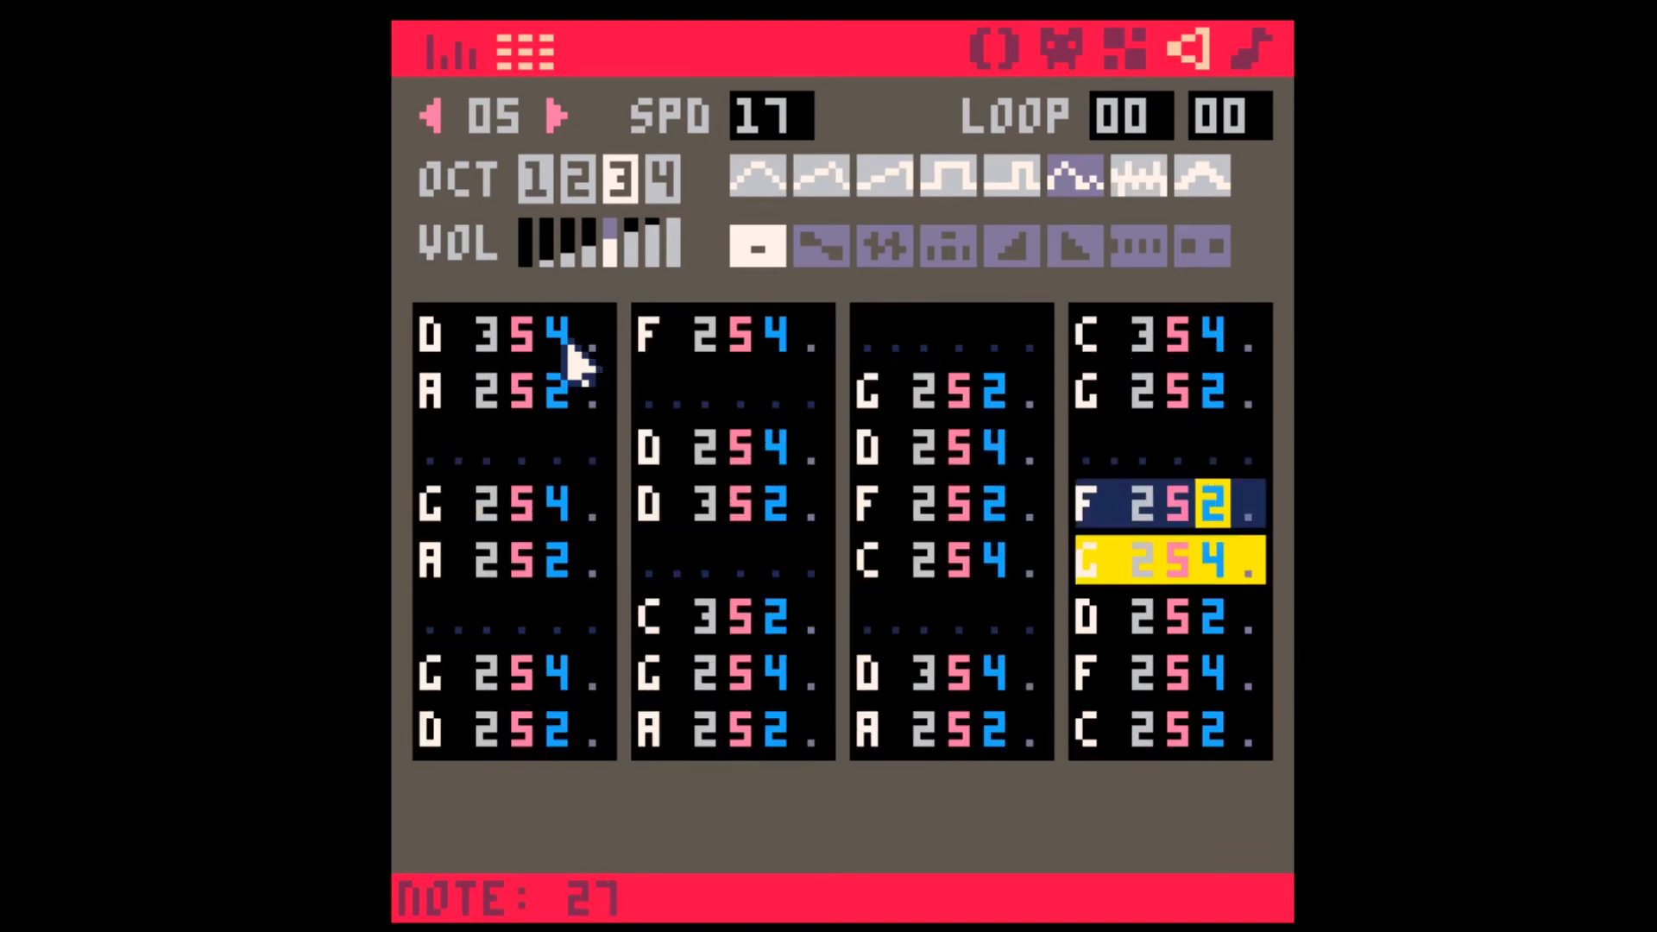
text(240)
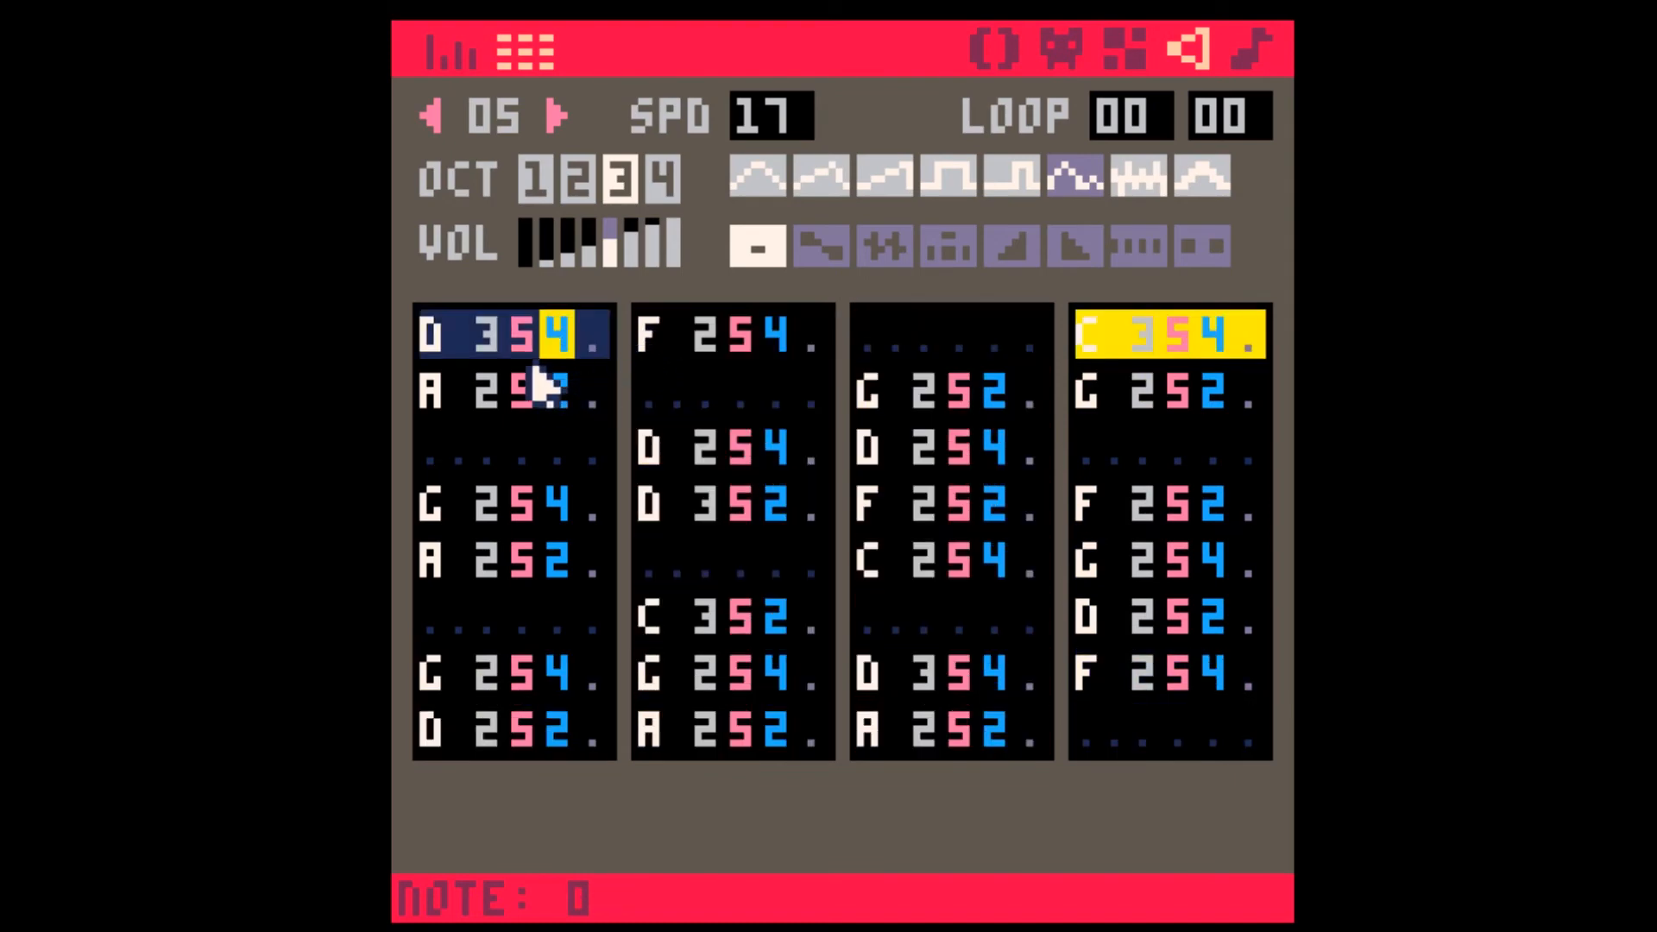
- Set the waveform to 0 on notes 1, 3, 7, 8, 11, 13, 14, 18, 20, 22, 25, 27 and 30 of SFX 05
click(522, 338)
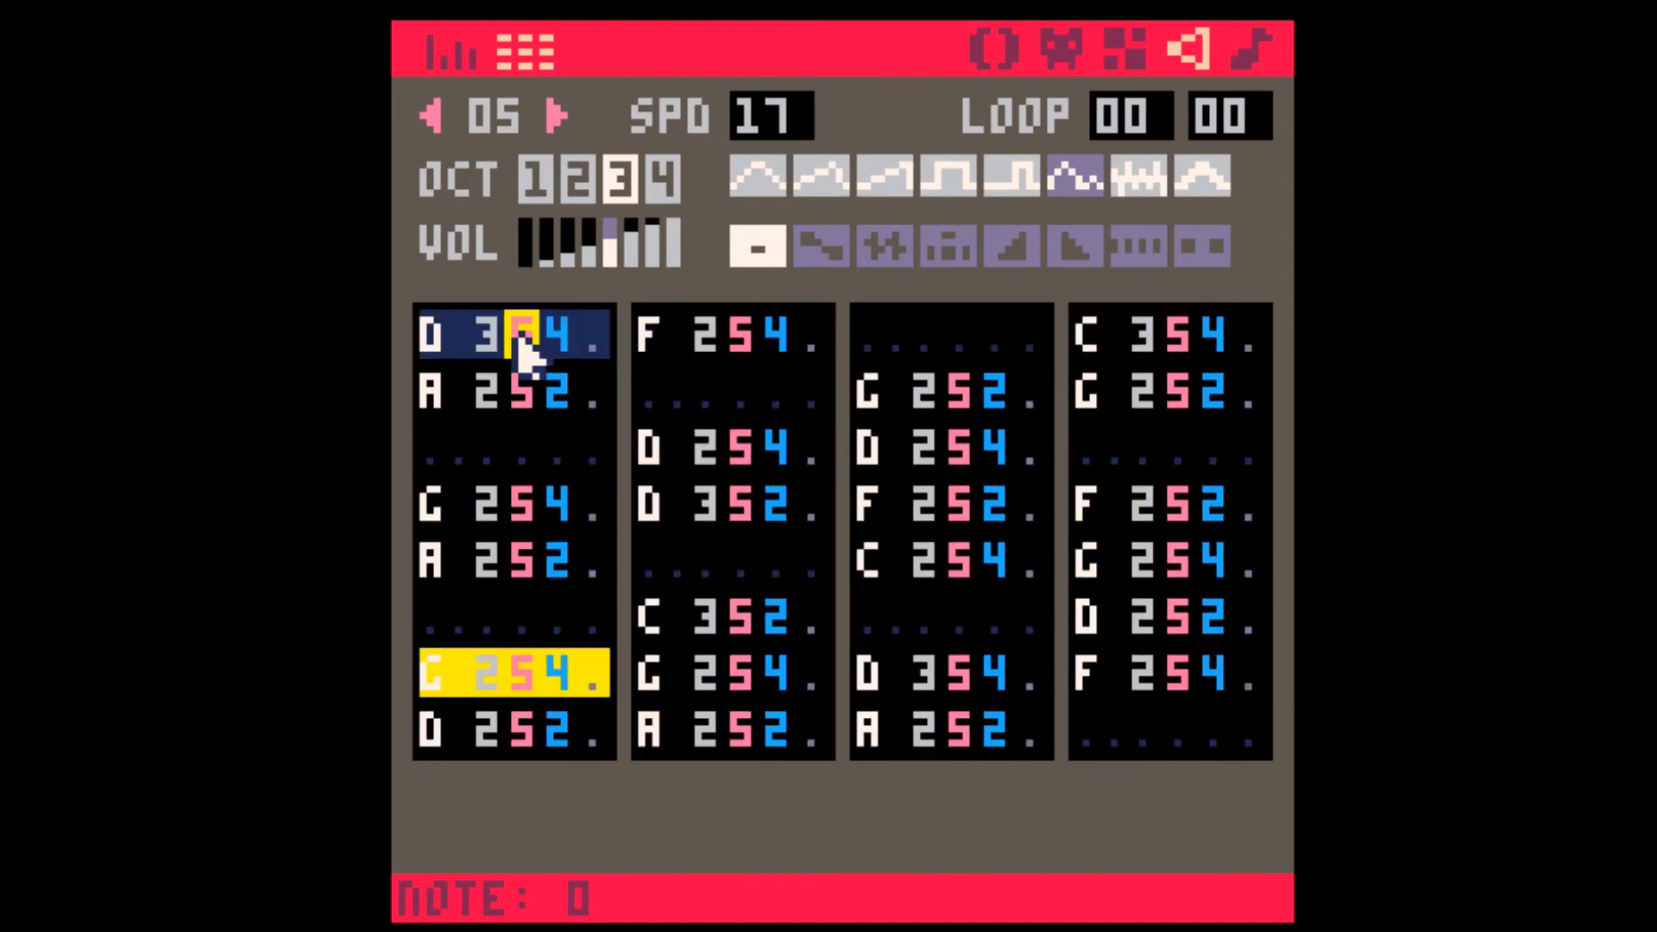
text(50)
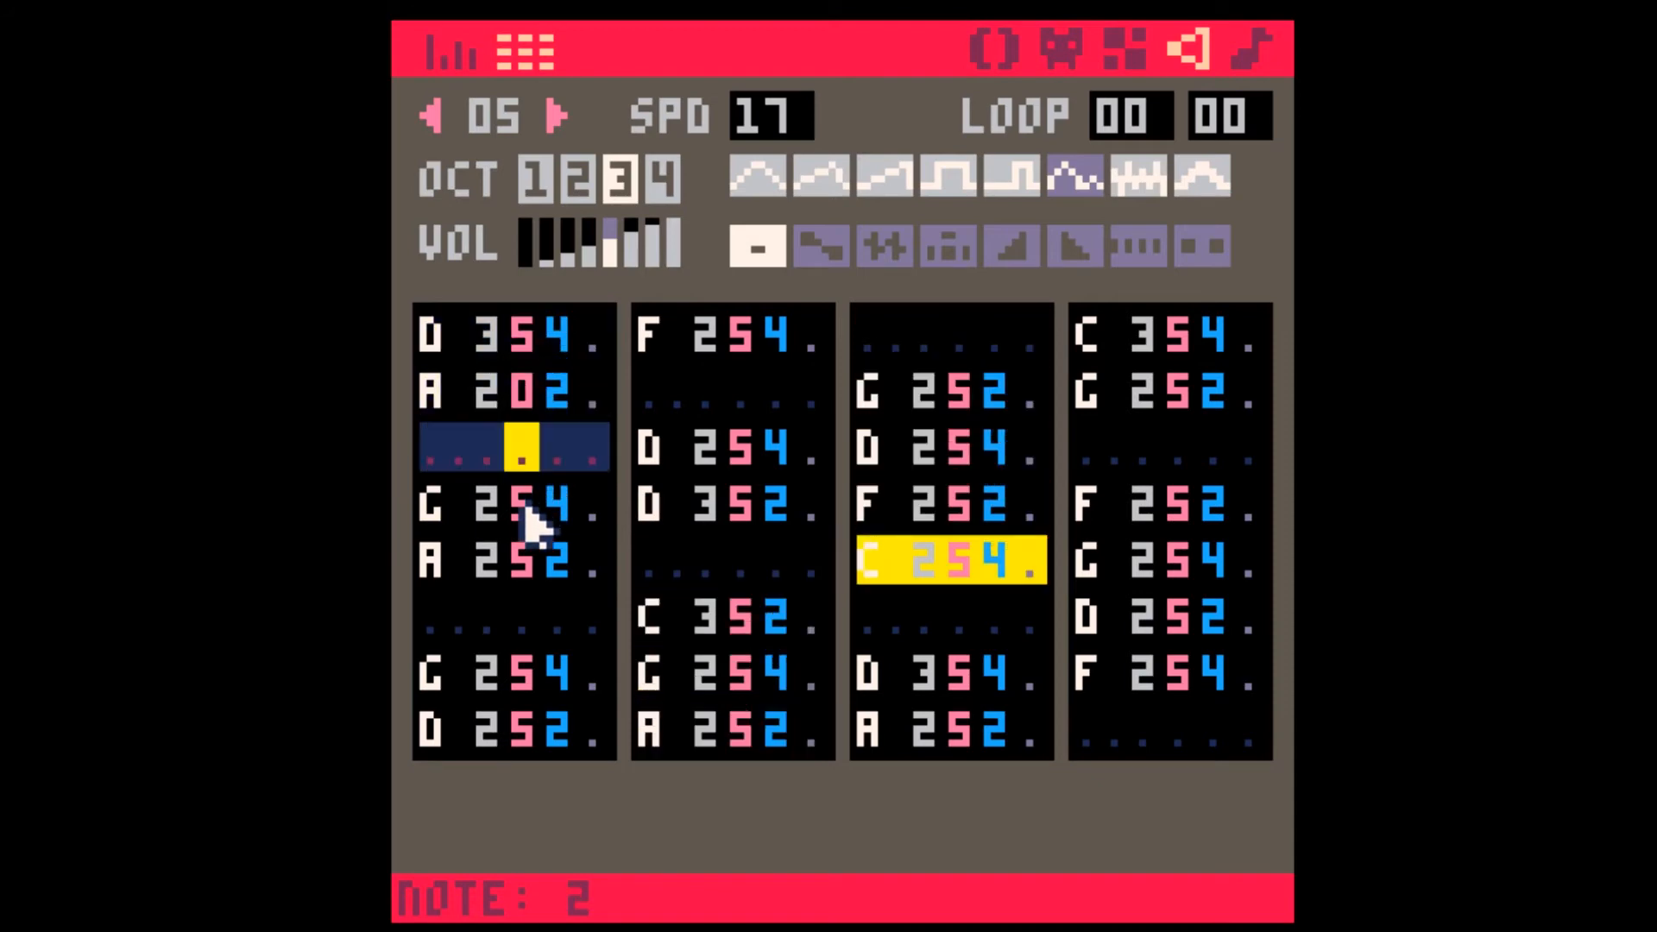
text(50505005)
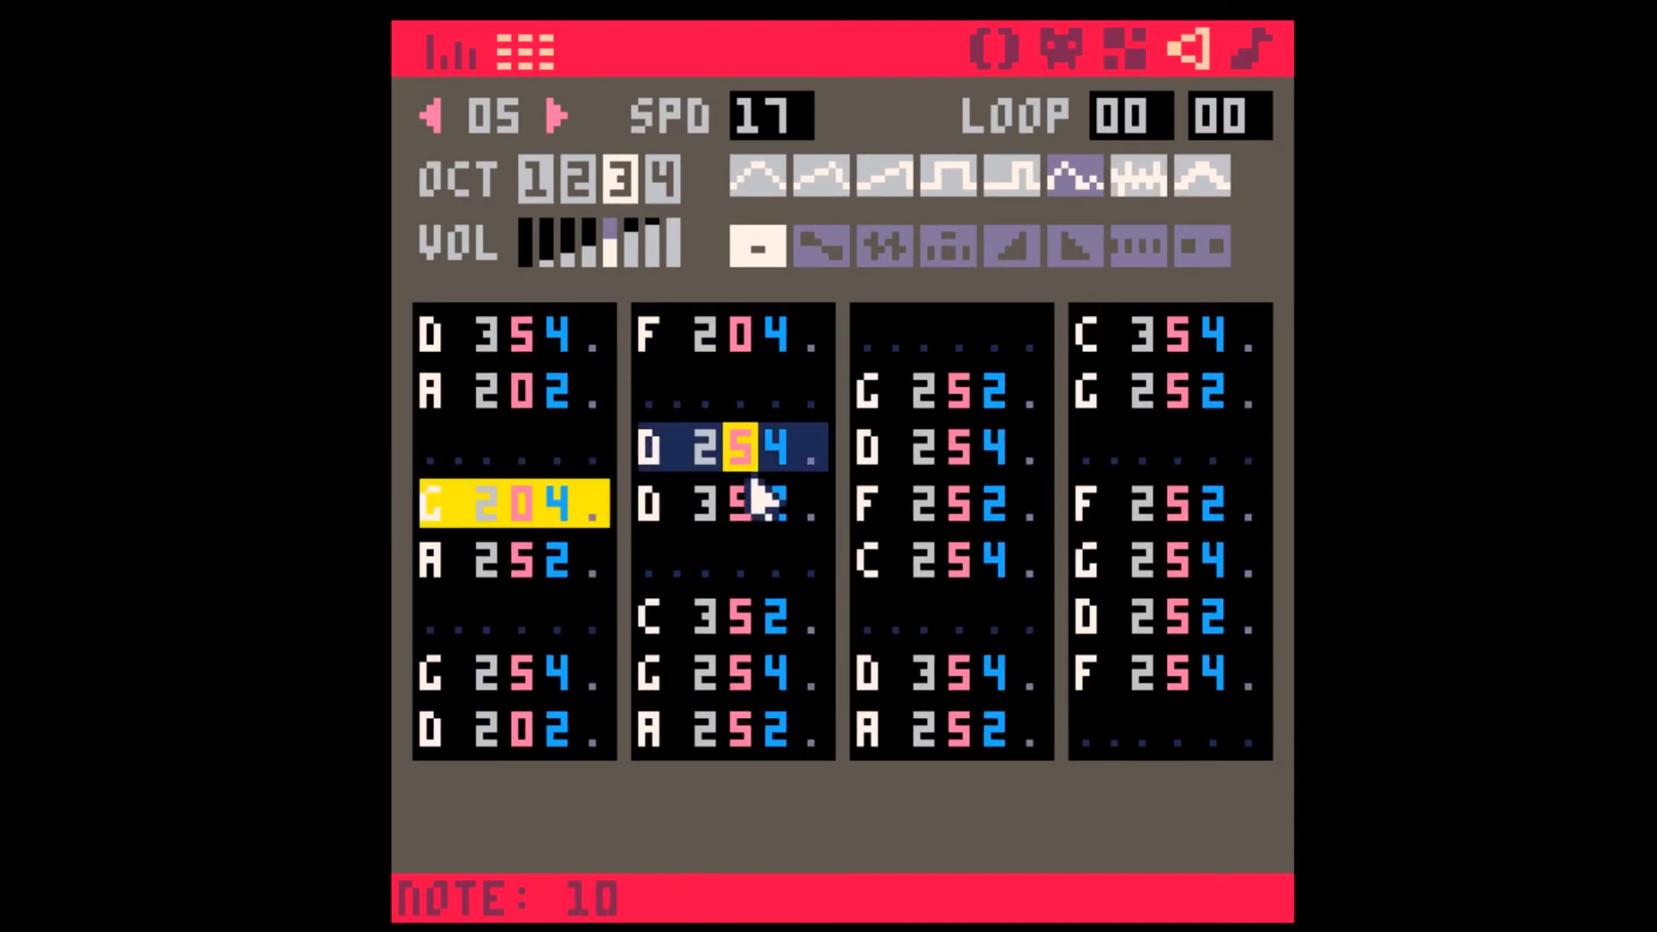
text(505005050)
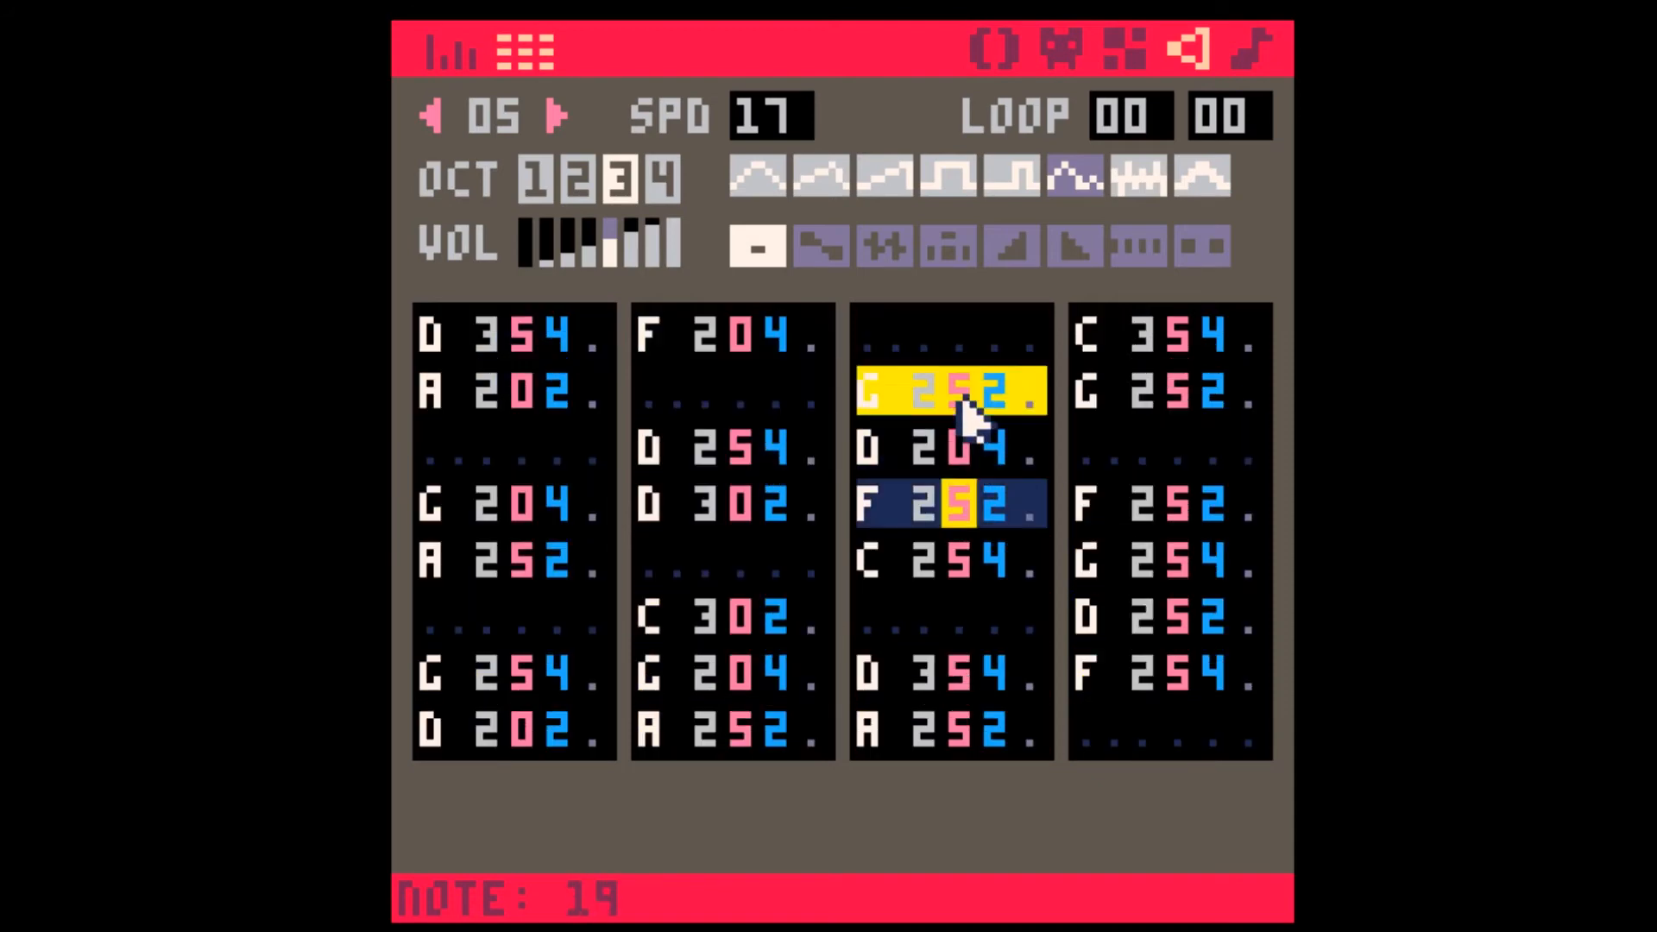
text(50505)
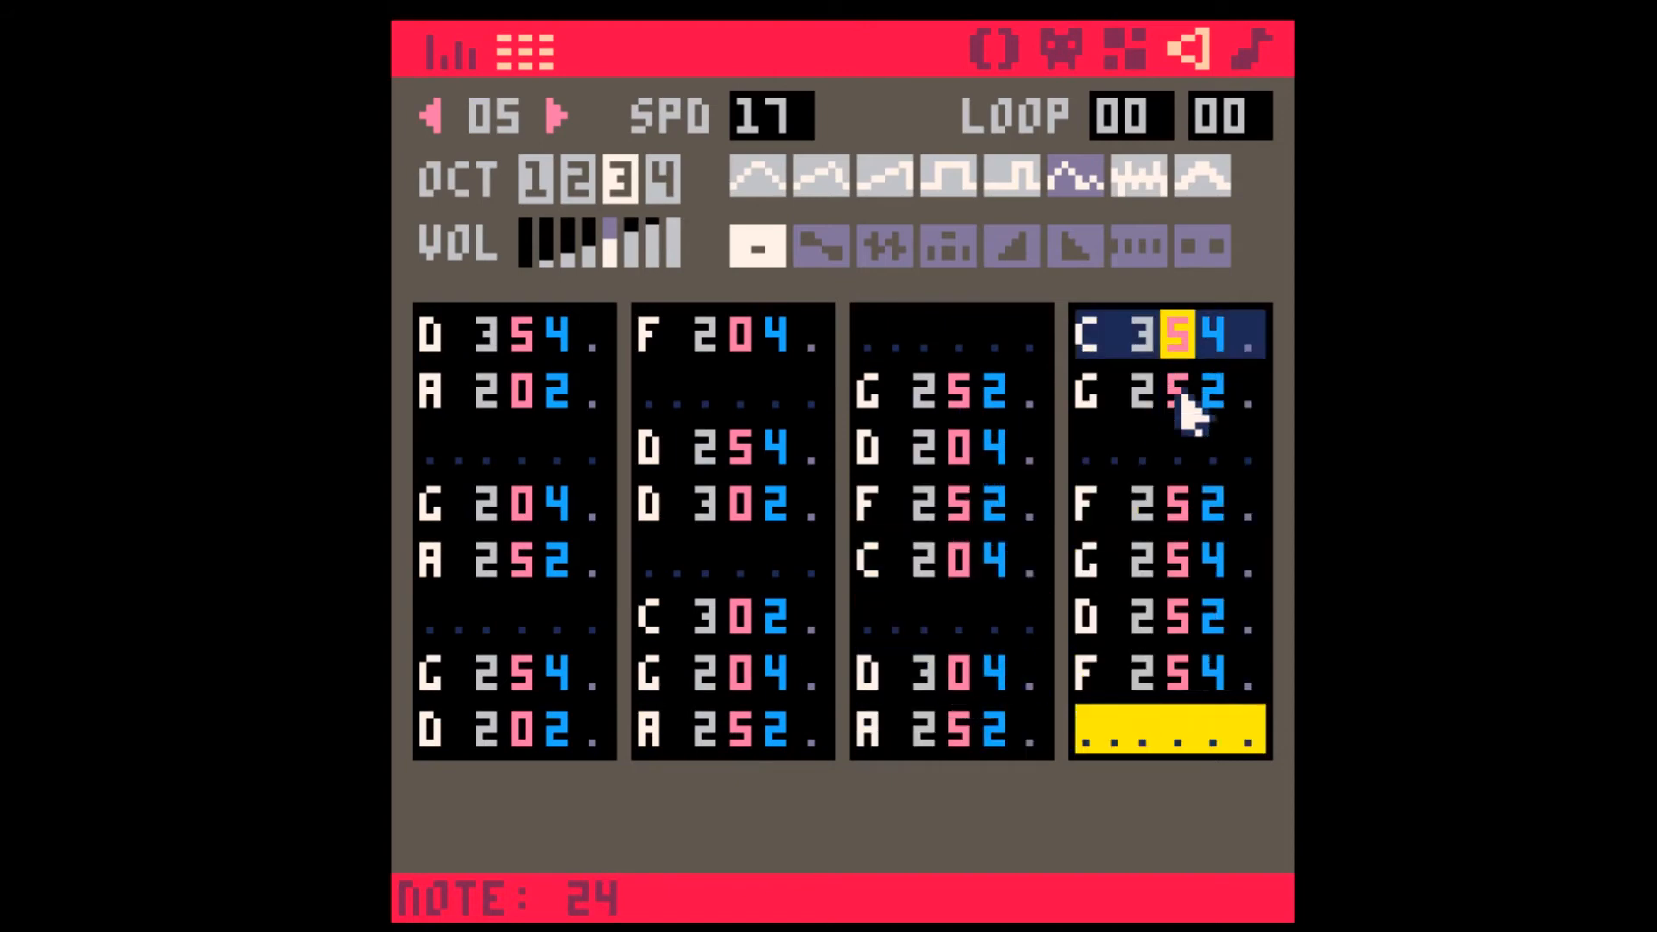
text(5050550)
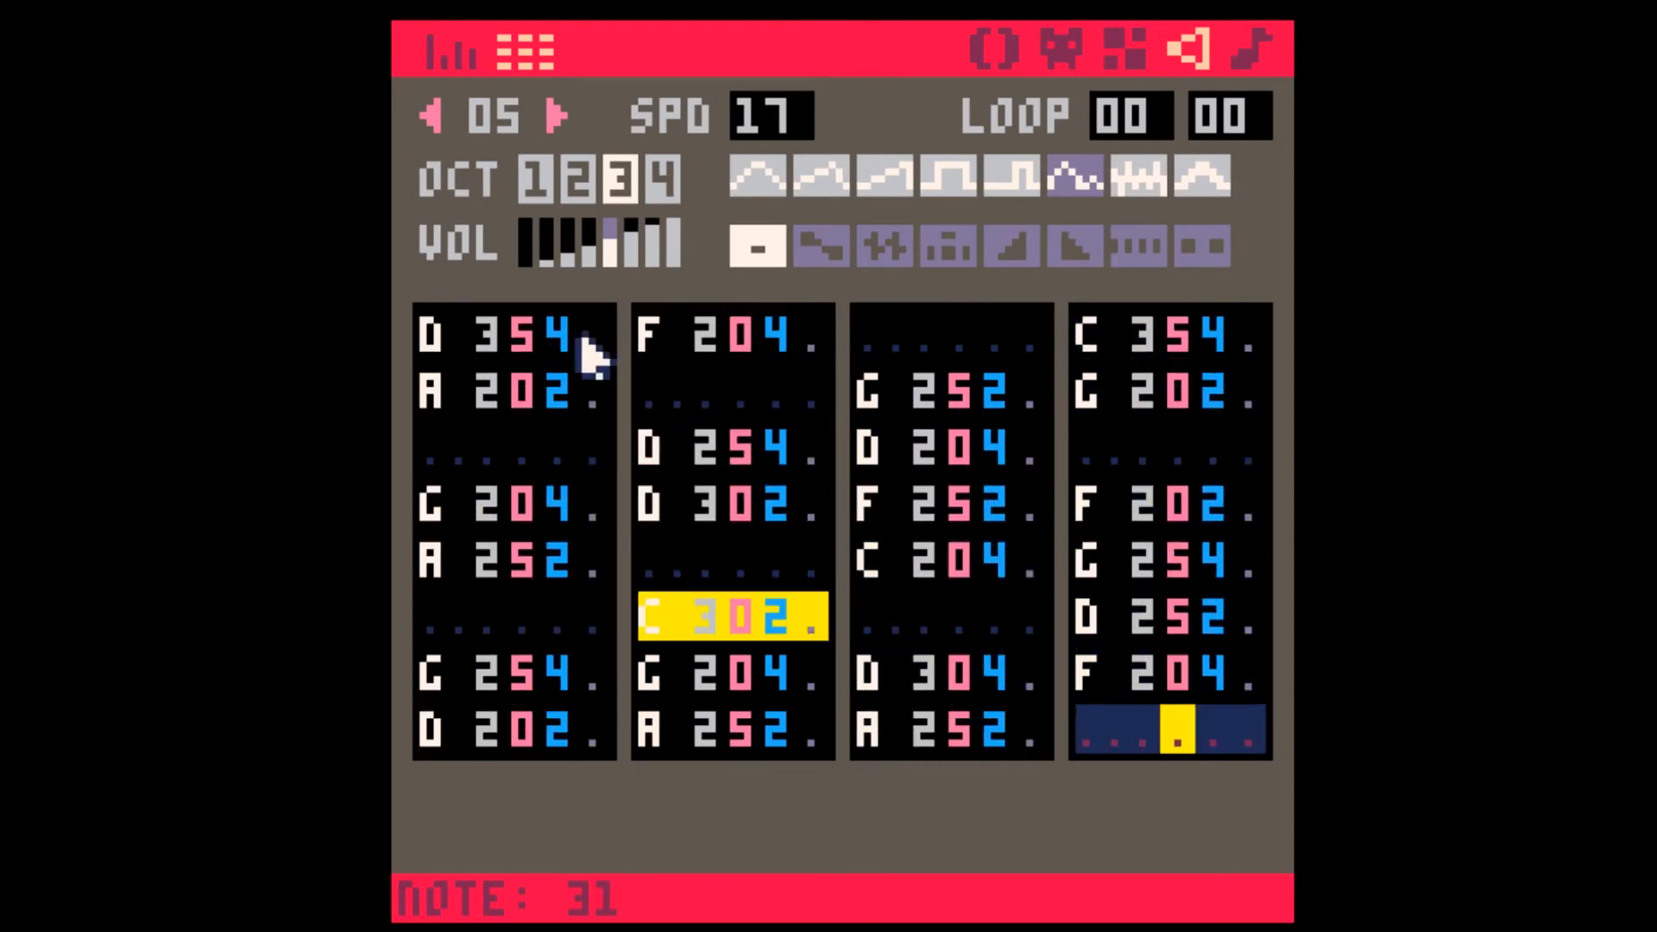
- Apply effect 5 to notes 0, 1, 7, 10 and 14 of SFX 05, and effect 4 to note 3
click(589, 338)
text(55)
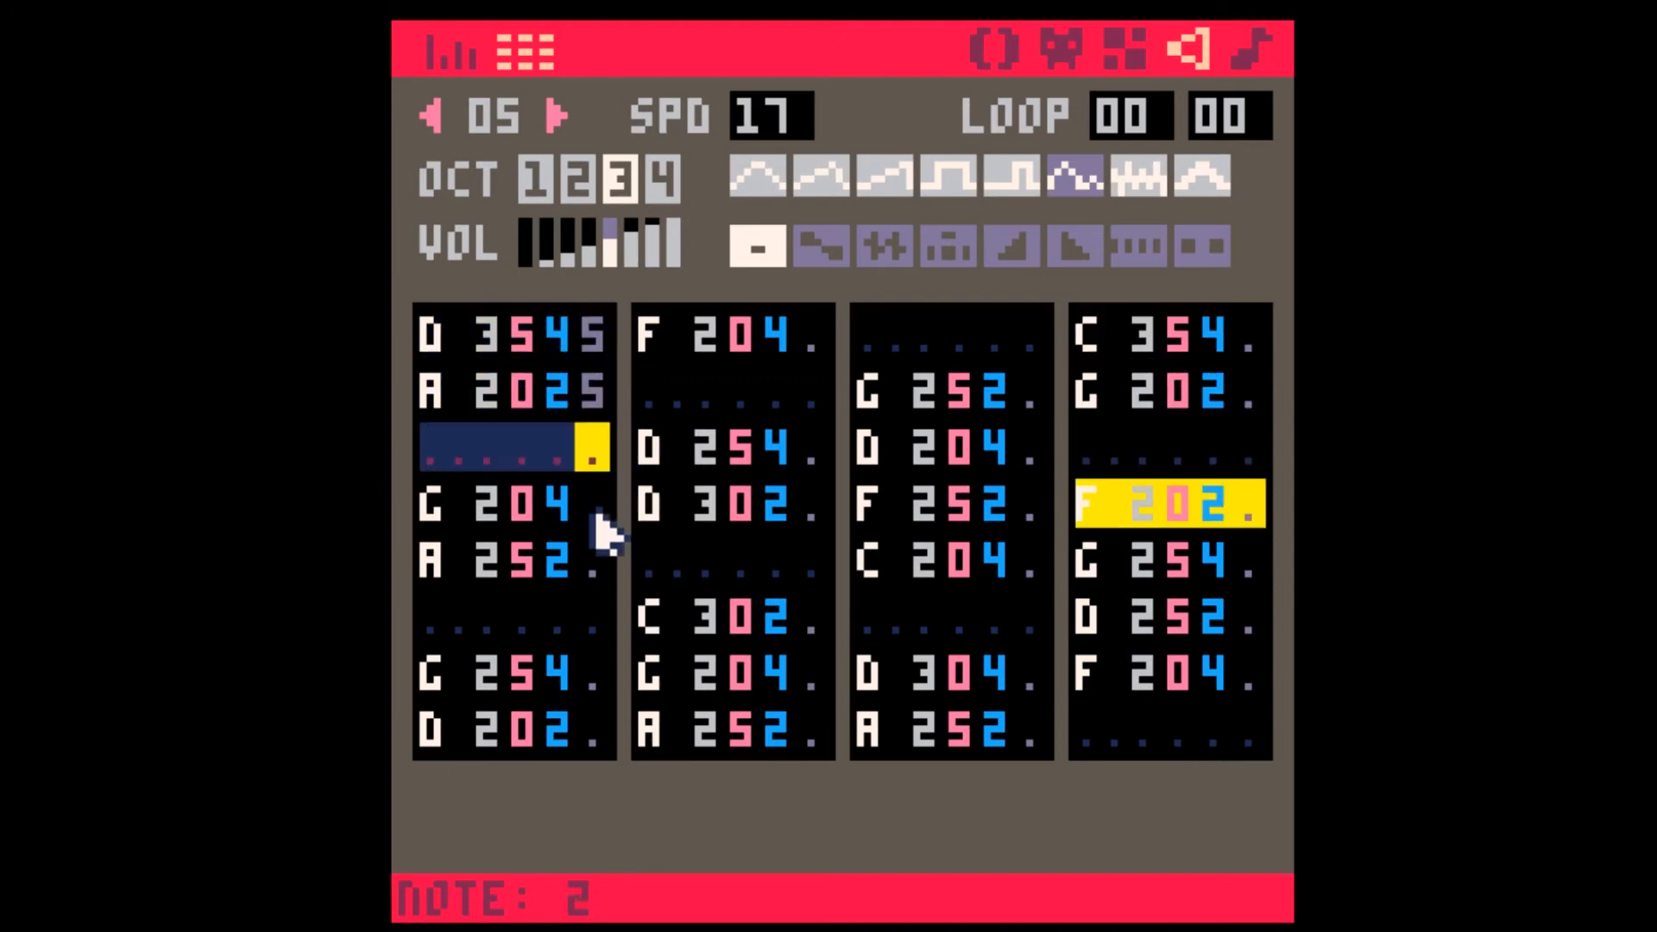
click(600, 518)
text(4)
click(597, 723)
text(5)
click(816, 457)
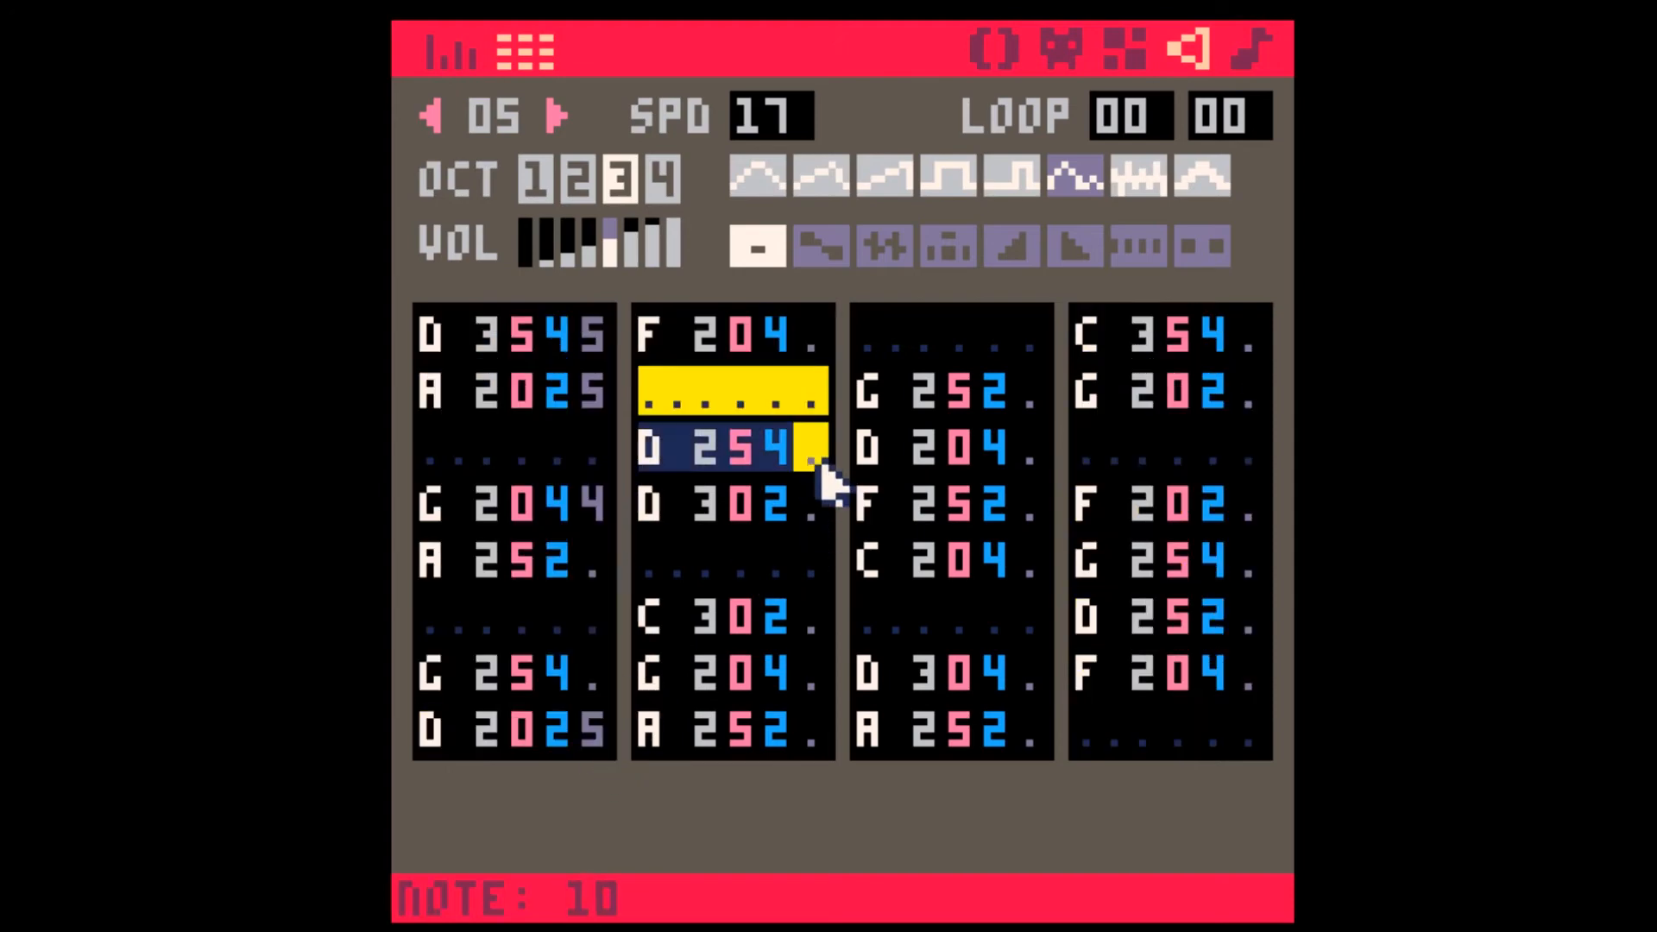
text(5)
click(818, 687)
text(5)
- Apply effect 5 to notes 18, 23, 25 and 29 of SFX 05, and effect 4 to notes 19 and 28
click(1034, 447)
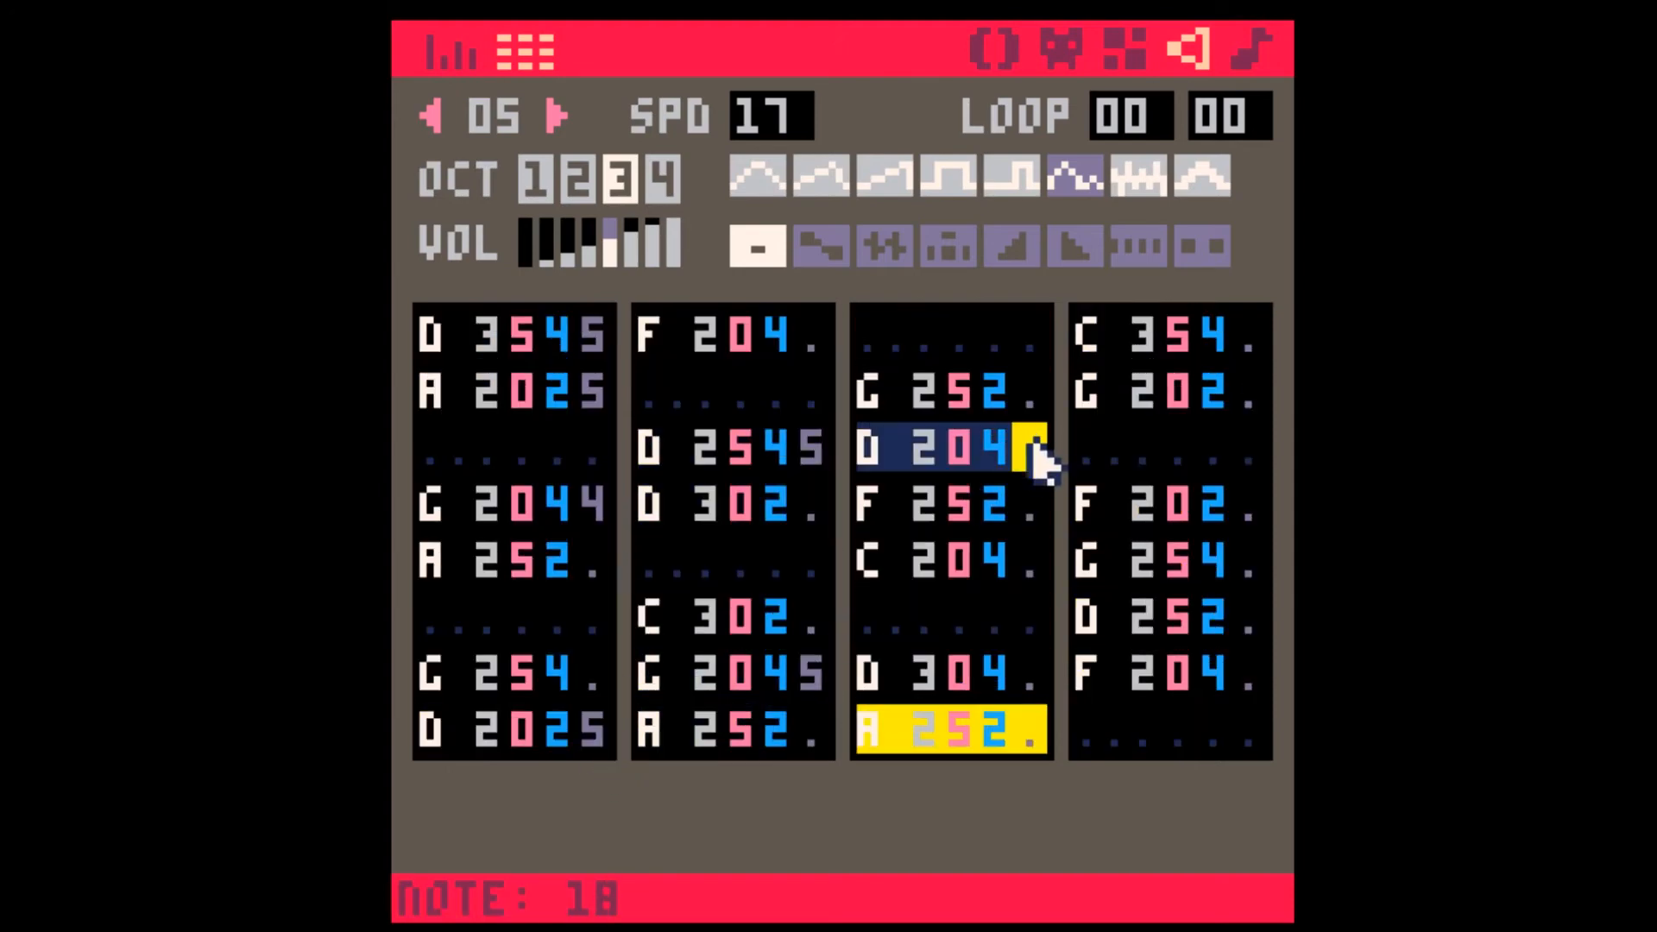
text(54)
click(1029, 729)
text(5)
click(1247, 391)
text(5)
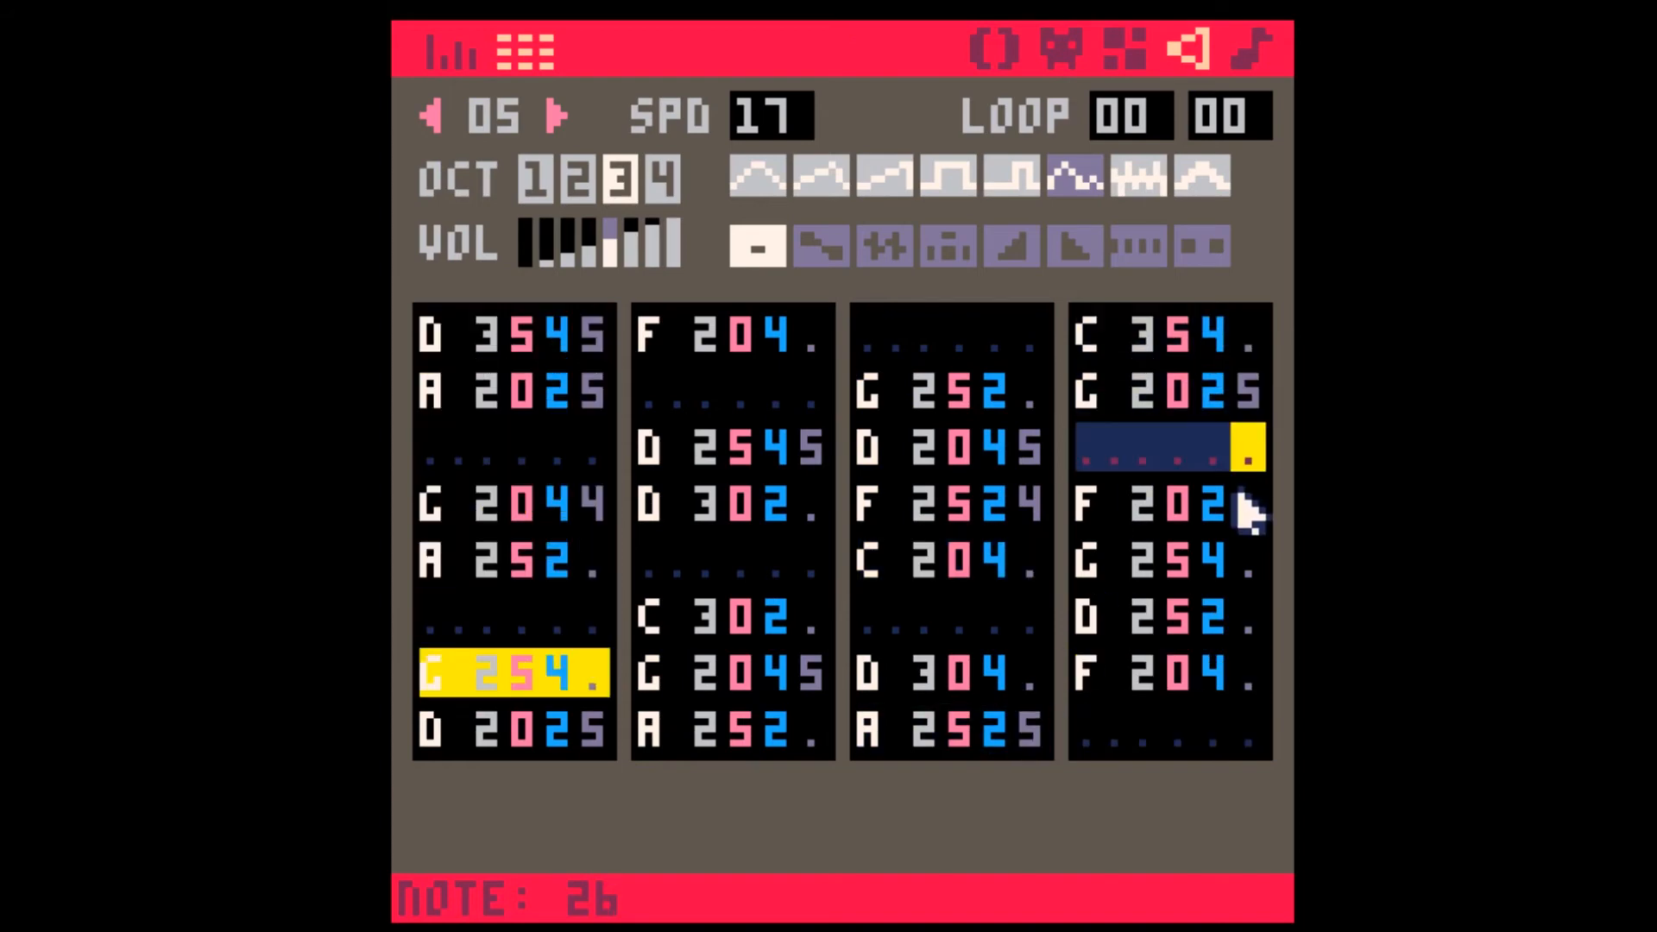
click(1248, 561)
text(45)
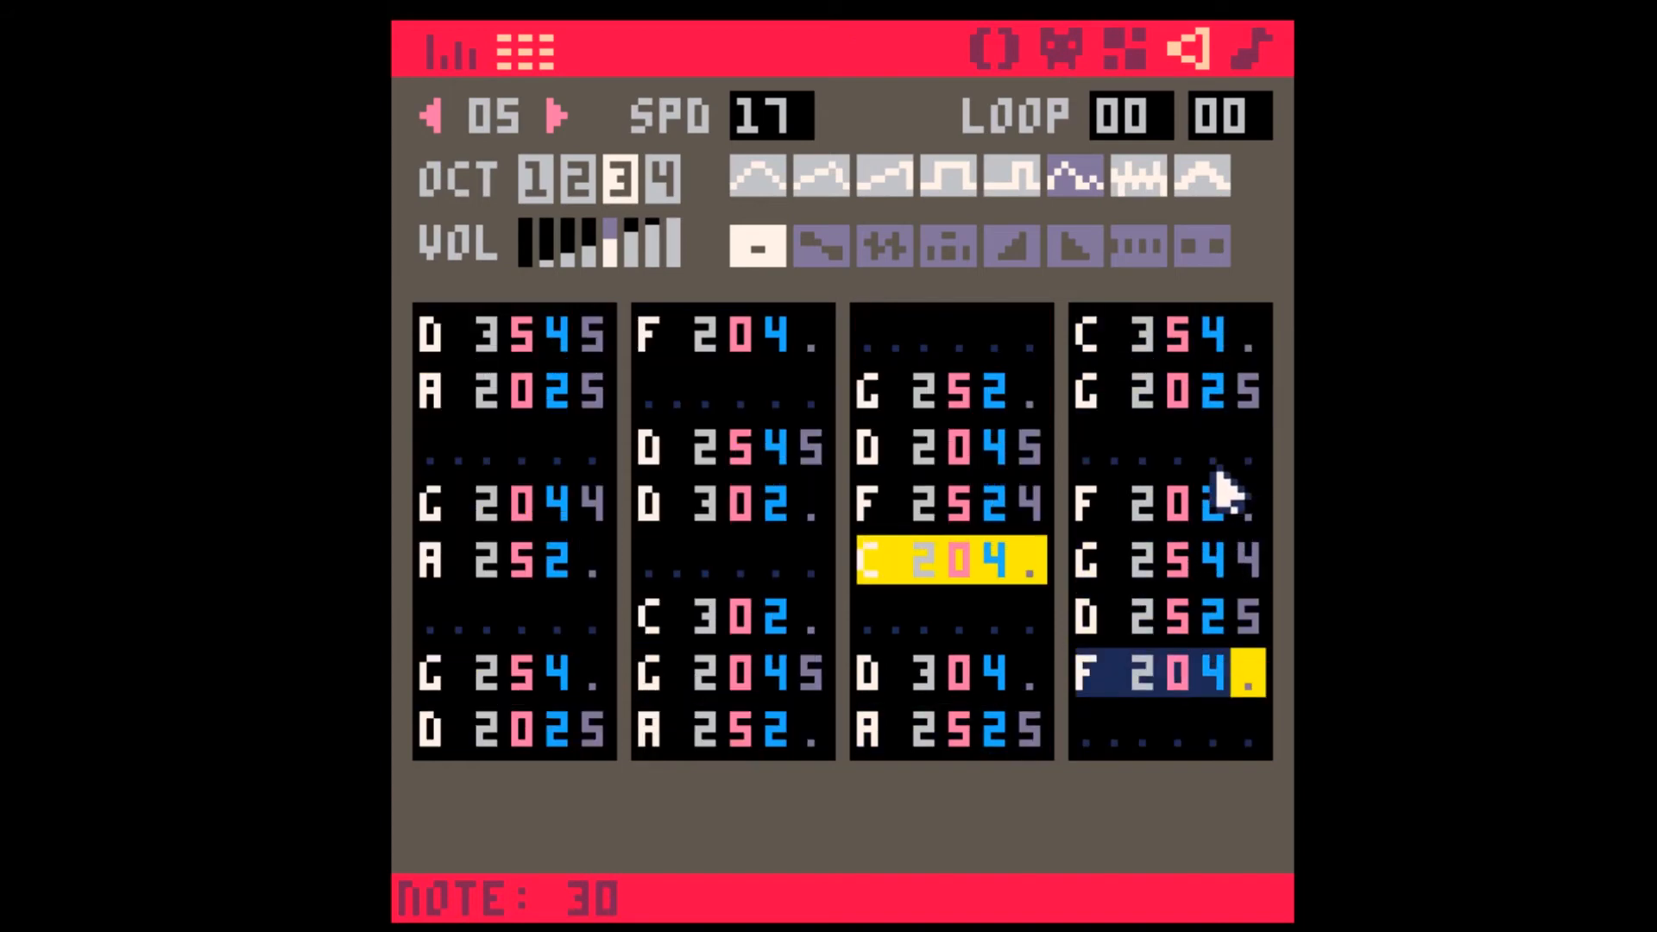
- Apply effect 6 to note 27 of SFX 05, and effect 1 to notes 4 and 30
click(1242, 509)
text(6)
click(1245, 673)
text(1)
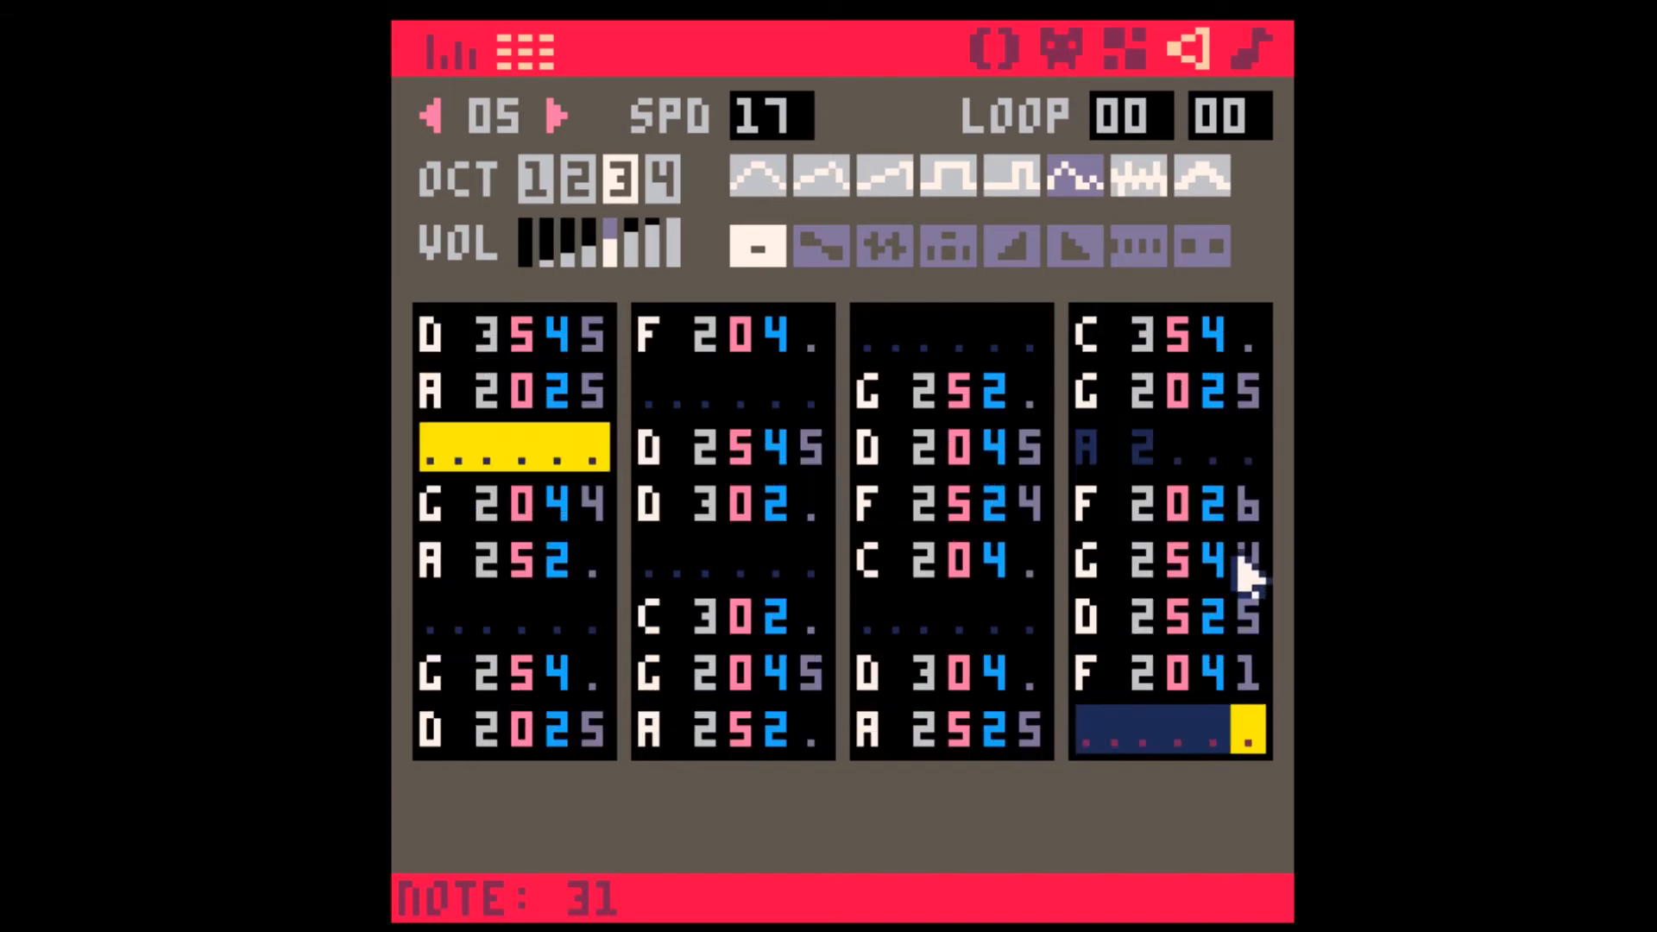
click(584, 561)
text(1)
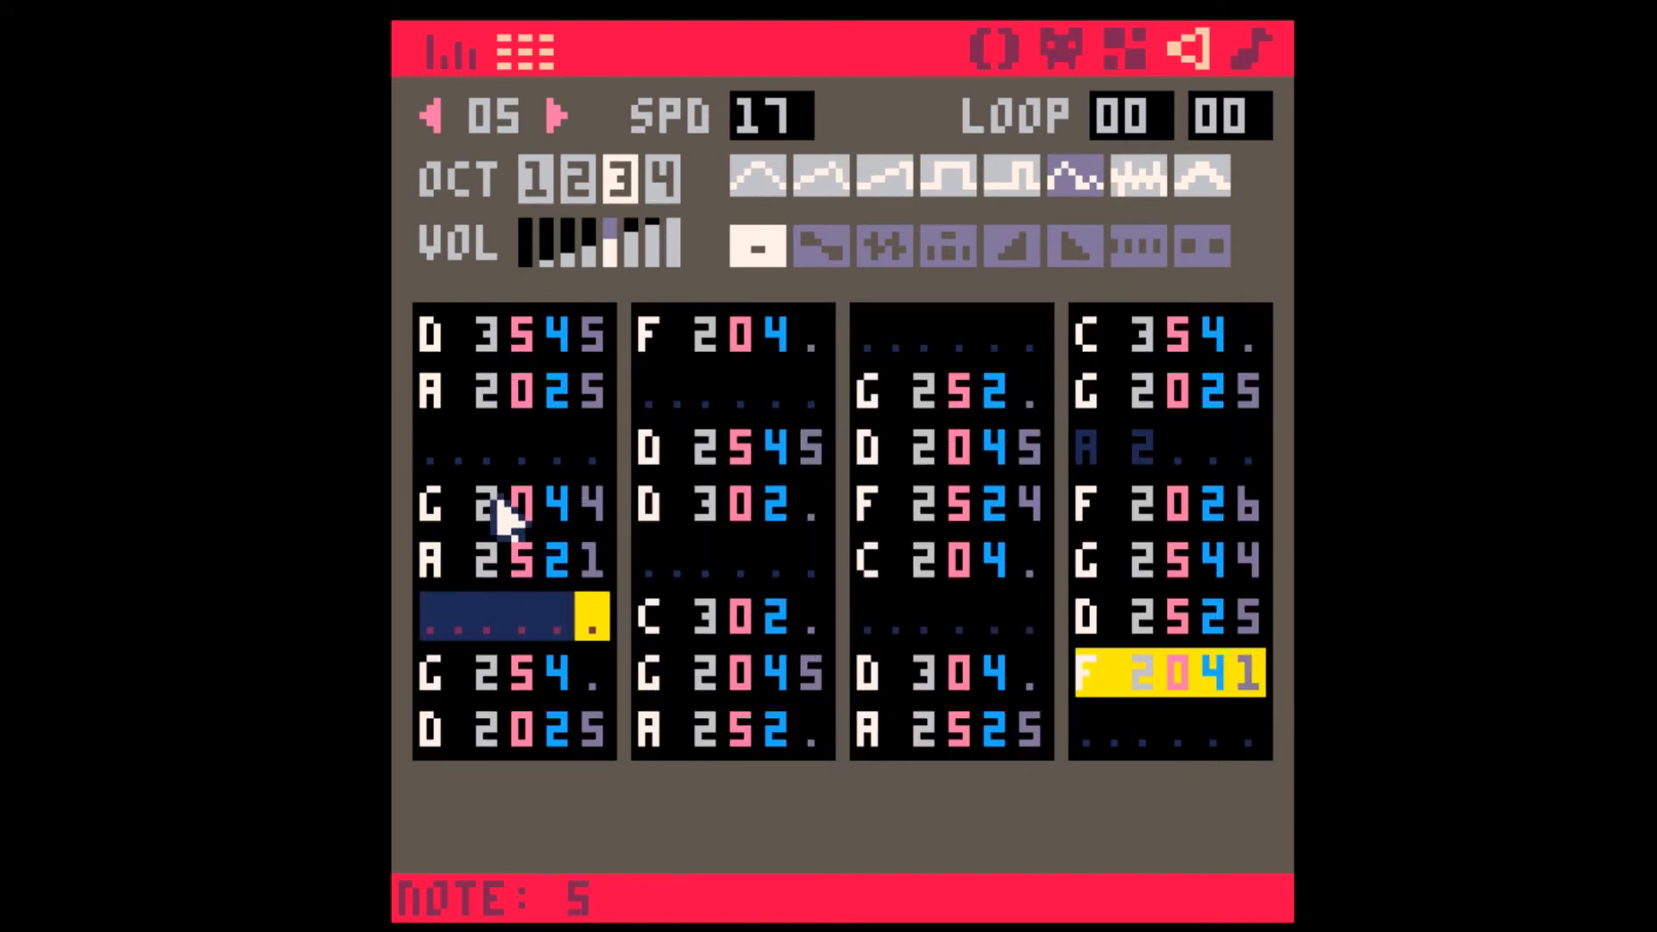
- Move notes 7, 14, 20, 28 and 30 of SFX 05 to octave 3, and note 11 to octave 1
click(497, 595)
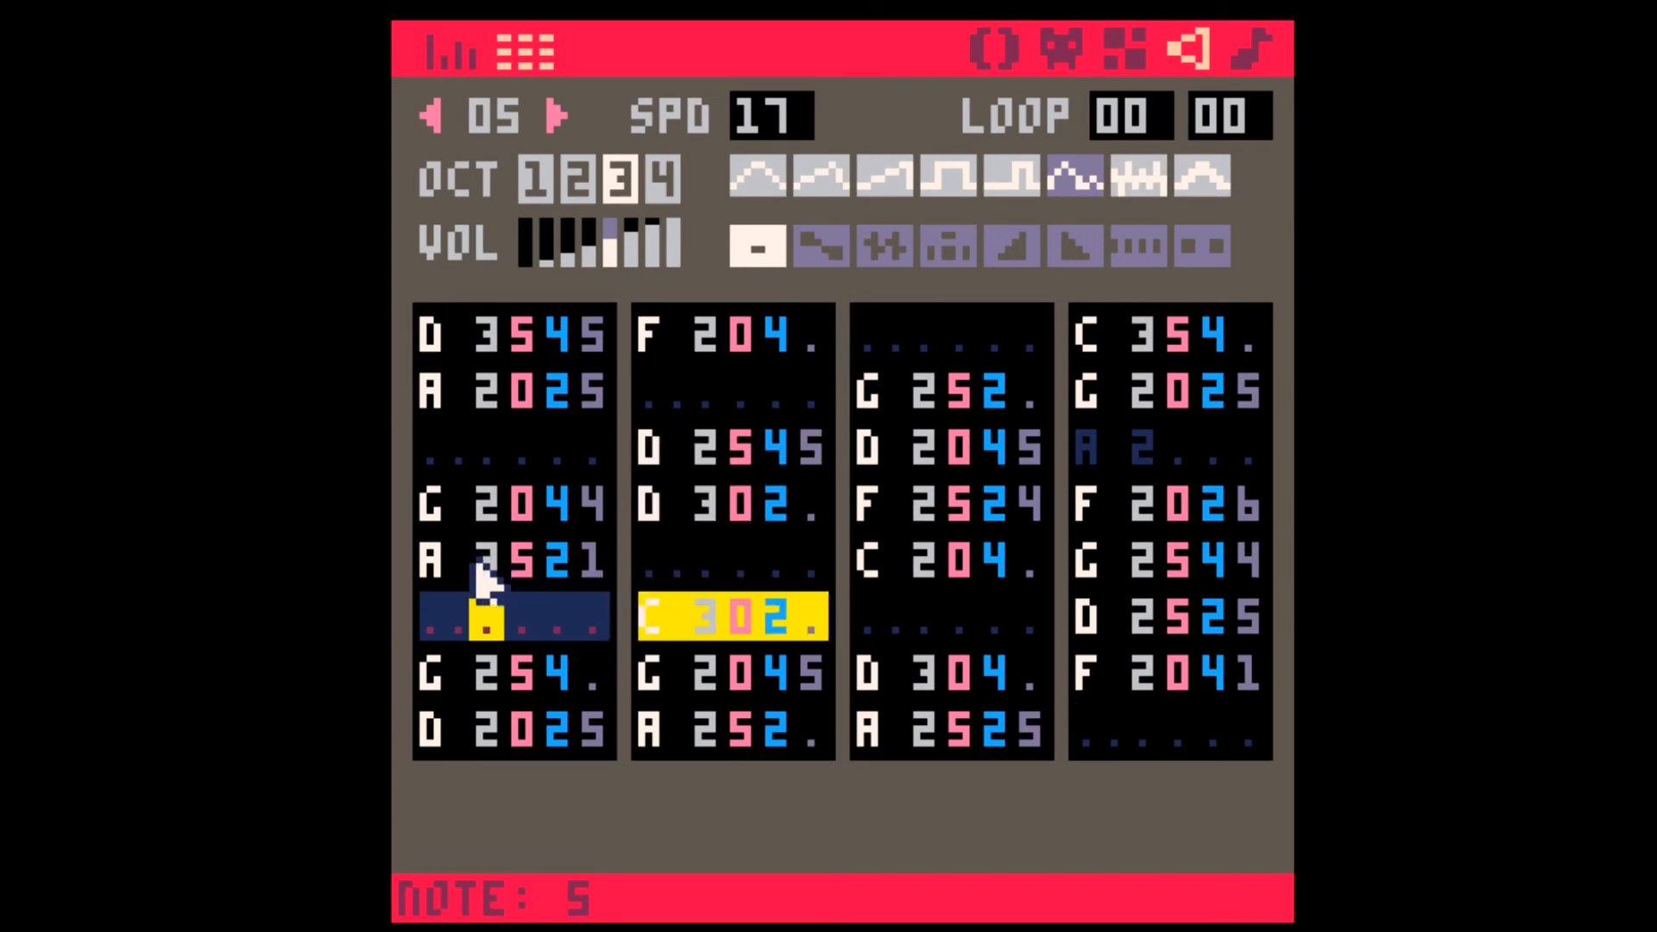
click(485, 566)
click(490, 616)
click(492, 716)
text(3)
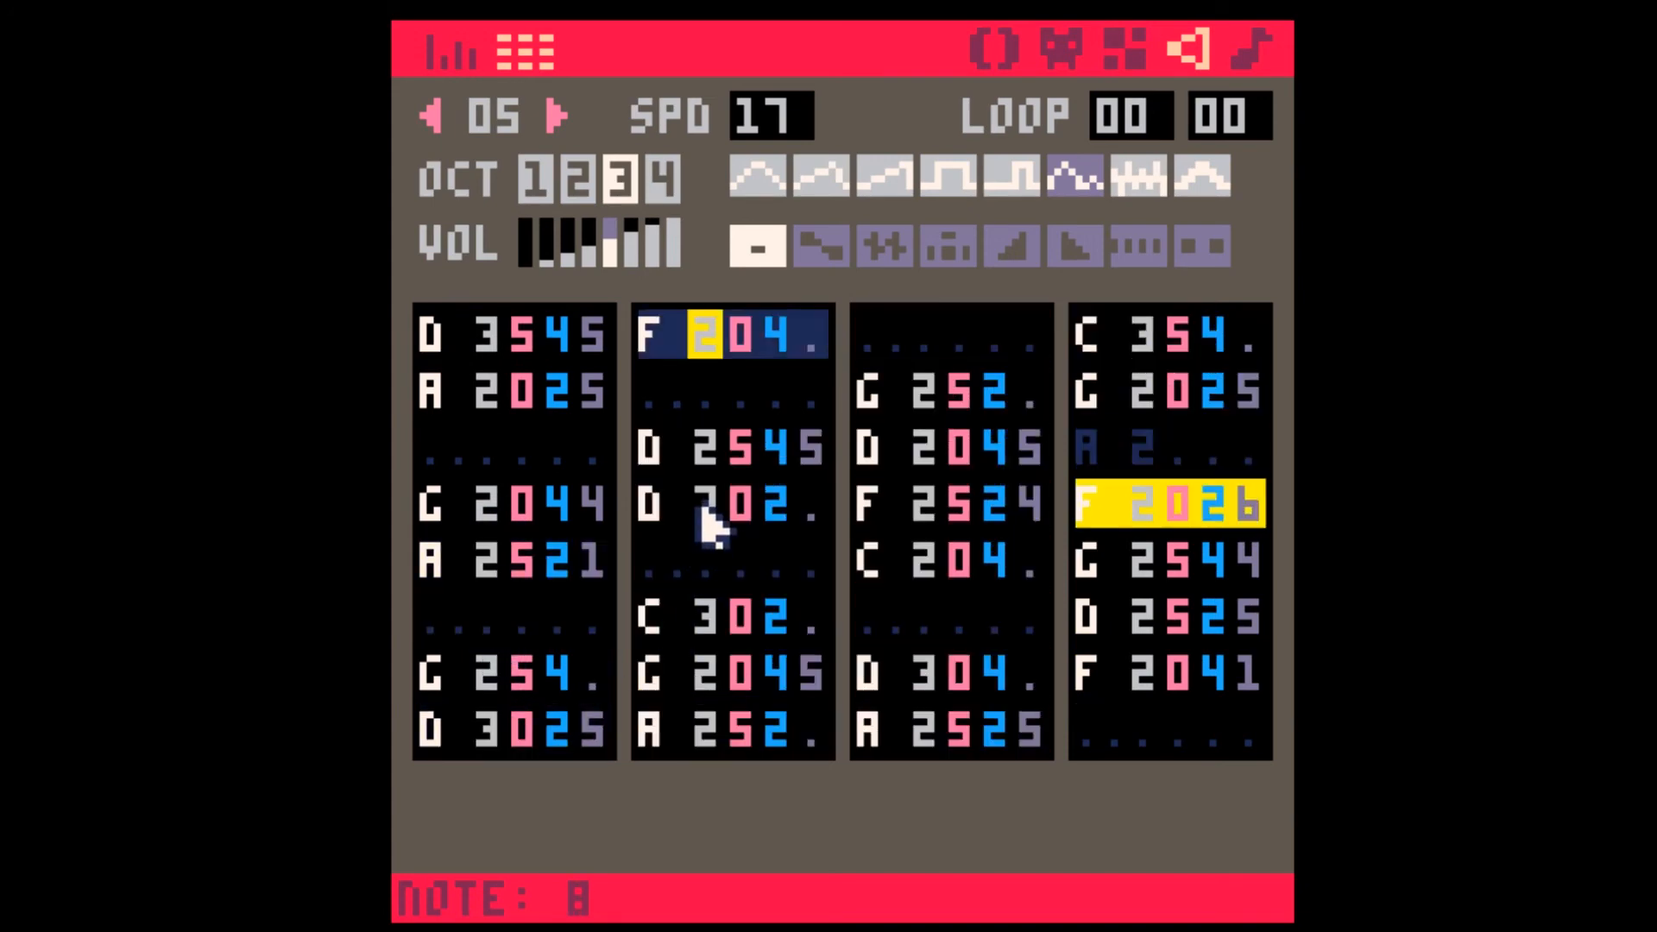
click(703, 508)
text(1)
click(708, 673)
text(3)
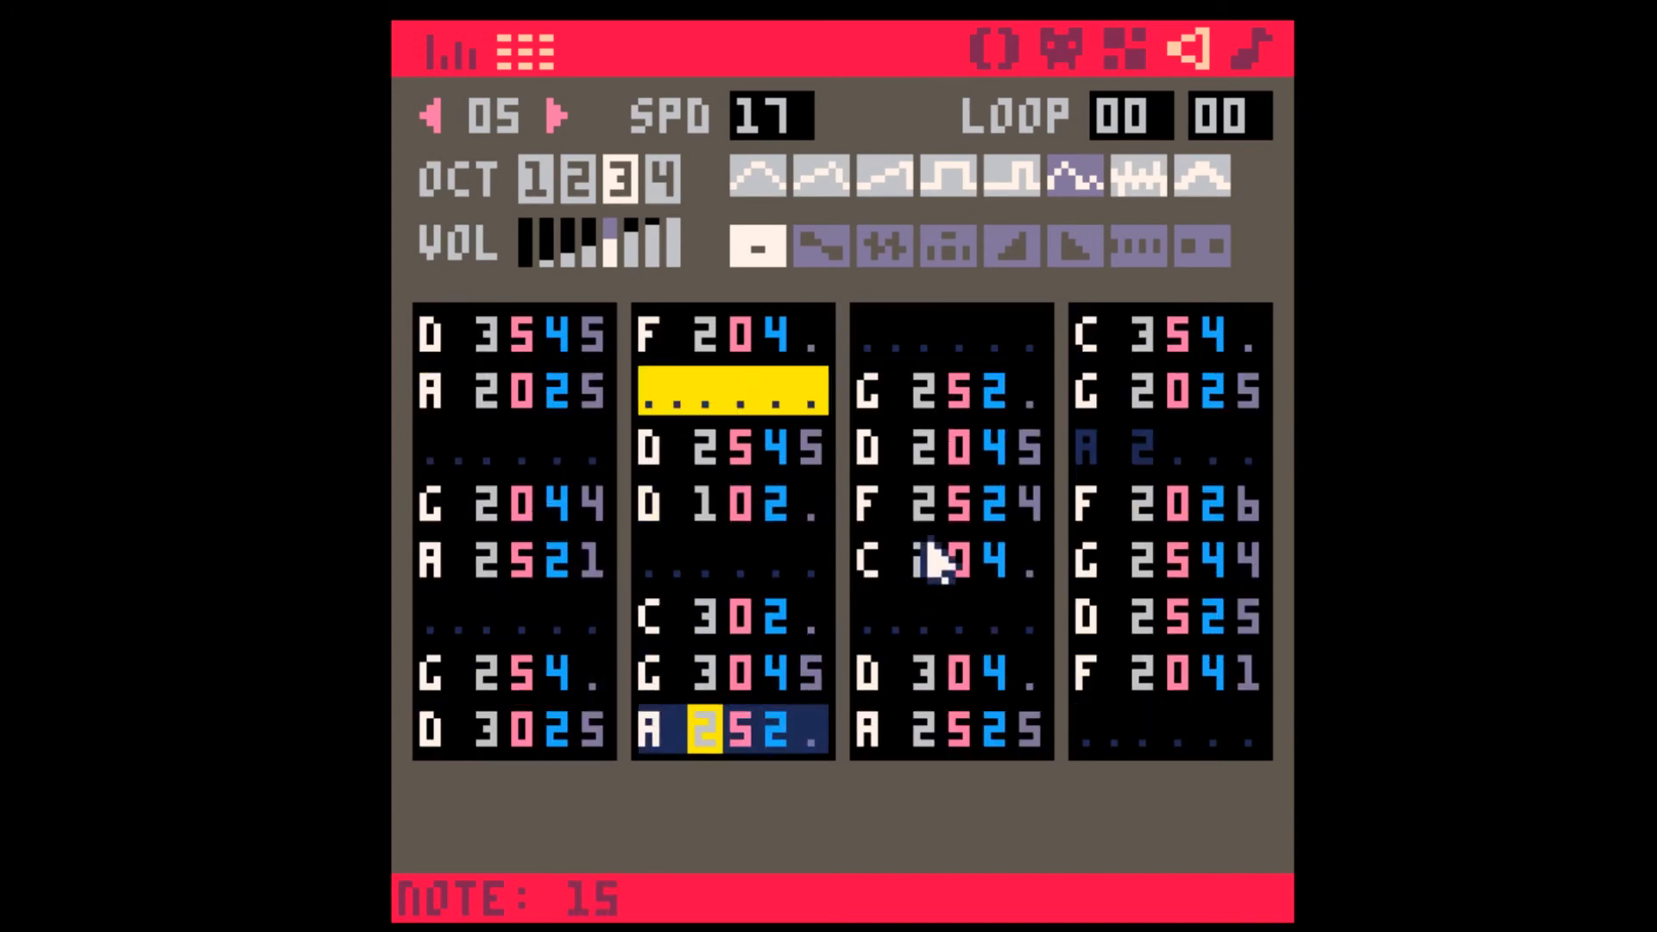
click(925, 559)
text(3)
click(1148, 563)
text(3)
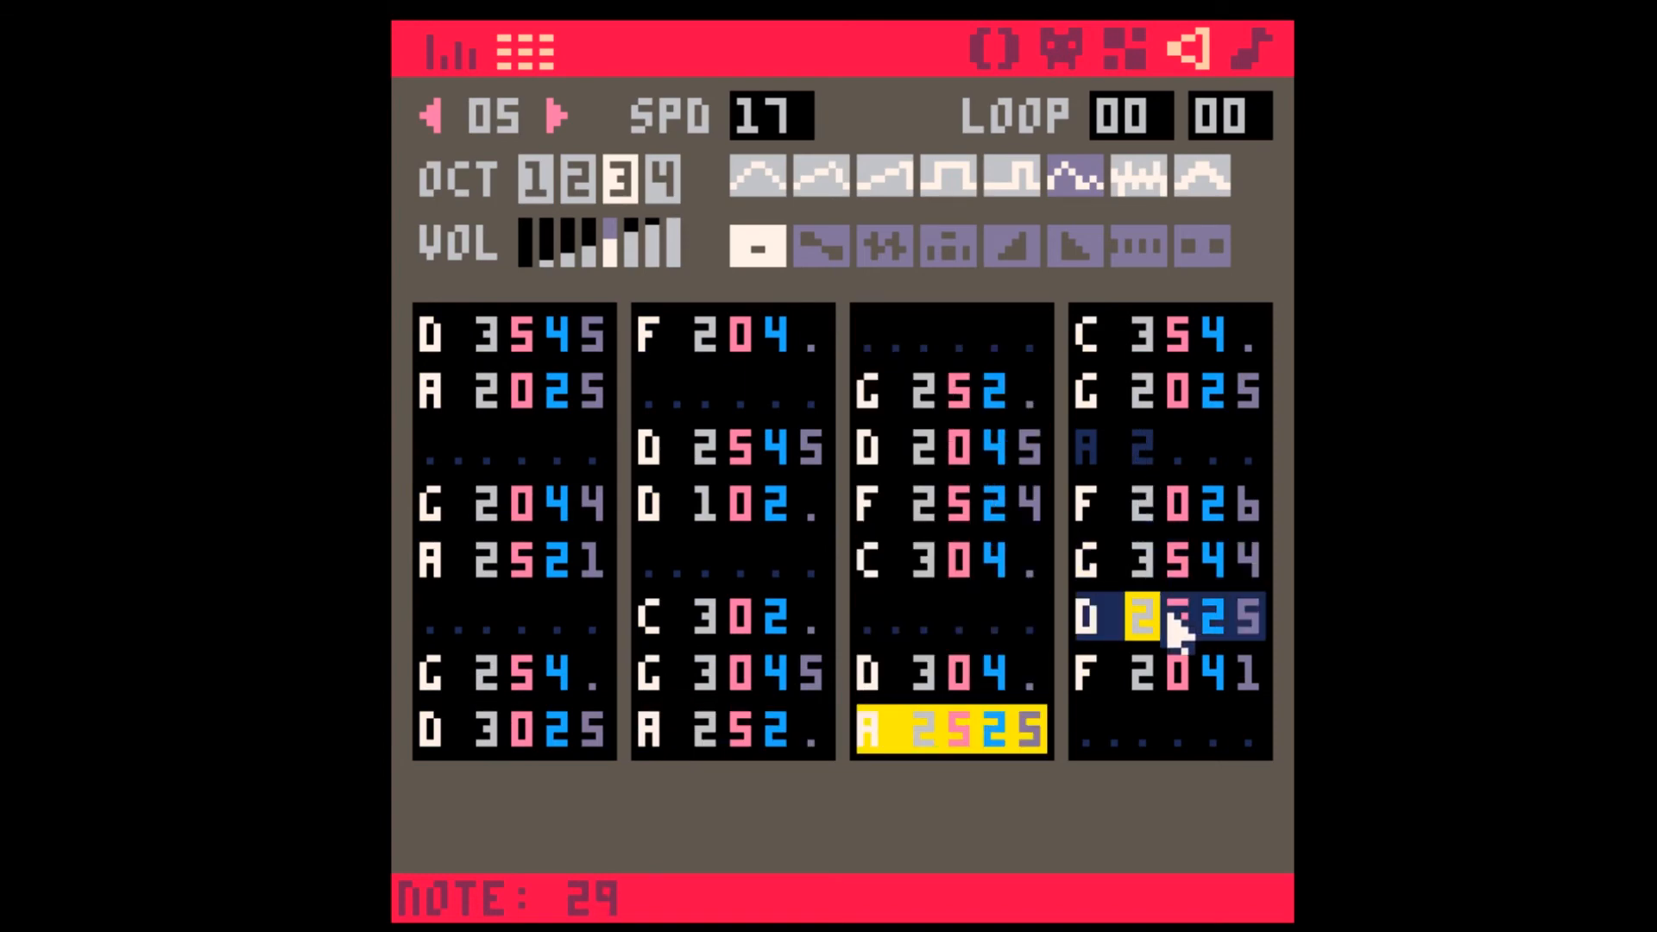
click(1148, 660)
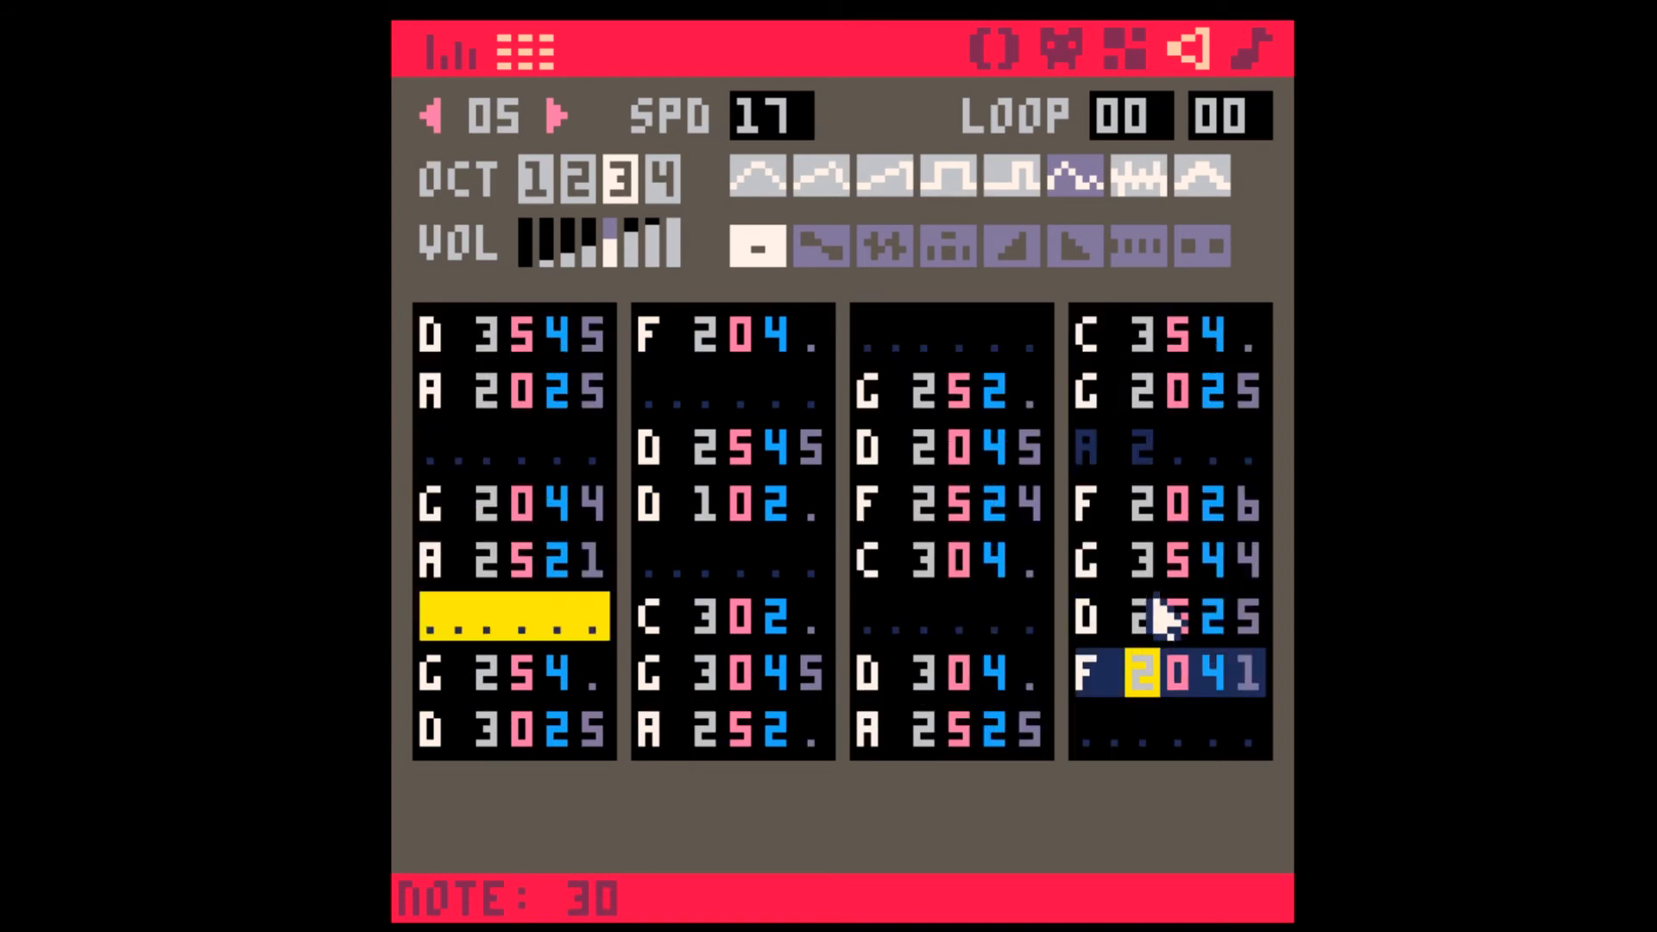
text(3)
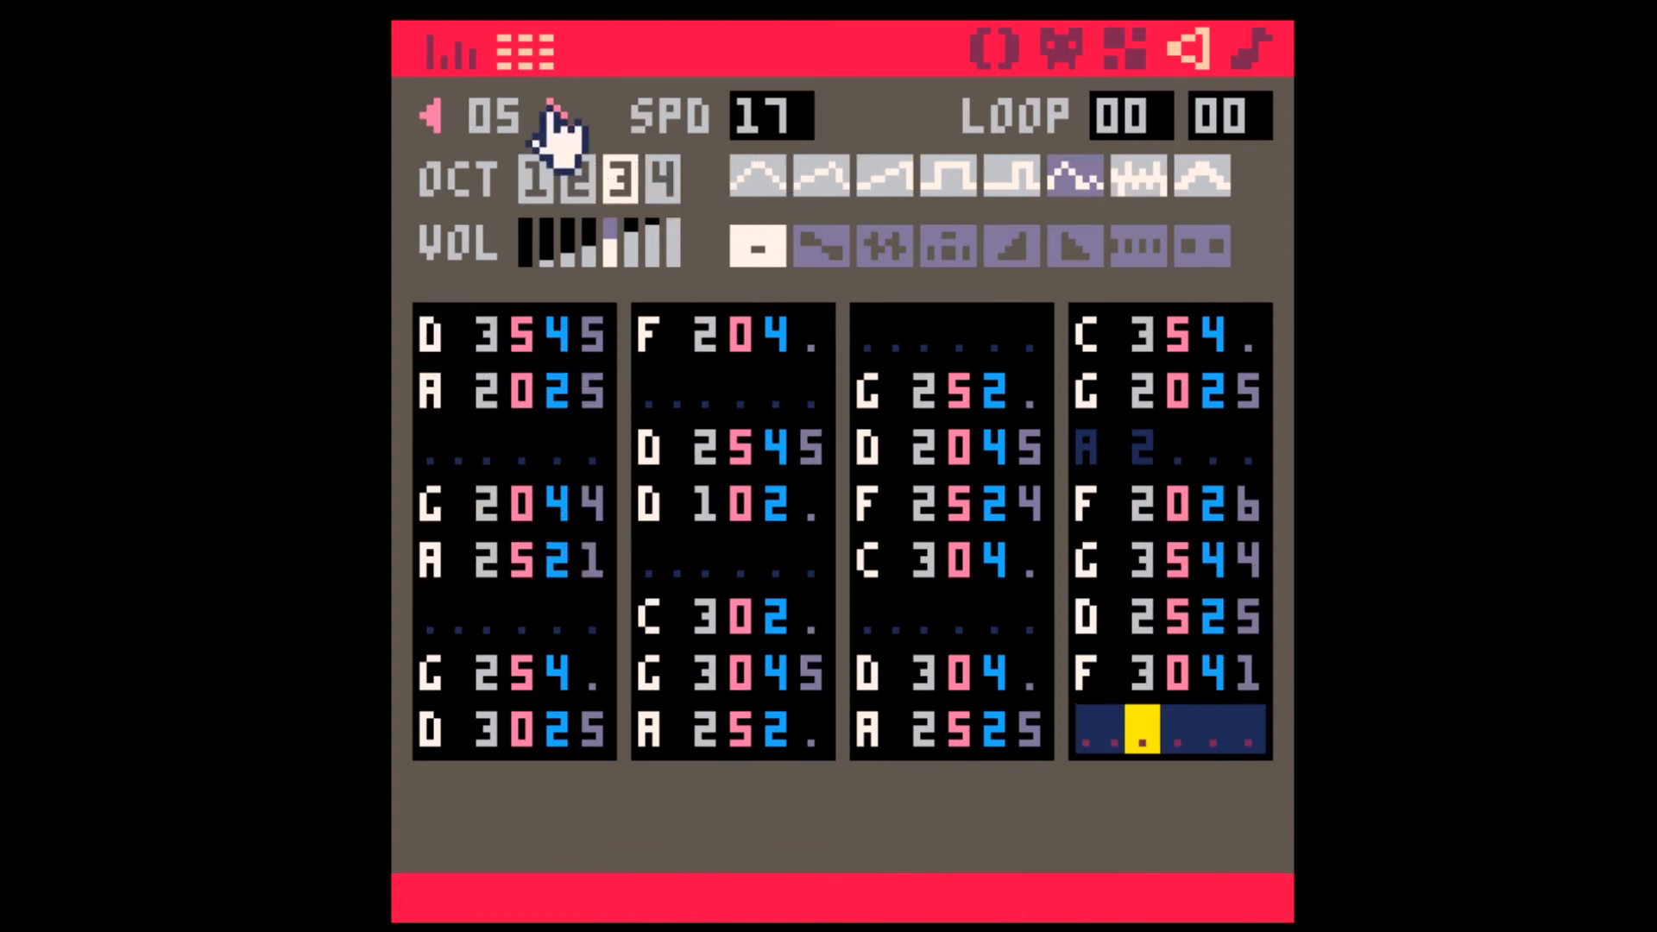
- Assign SFX 07 to the third channel of music pattern 00, play it, and show the note list of SFX 07
click(552, 113)
key(Tab)
click(553, 112)
key(Tab)
key(Tab)
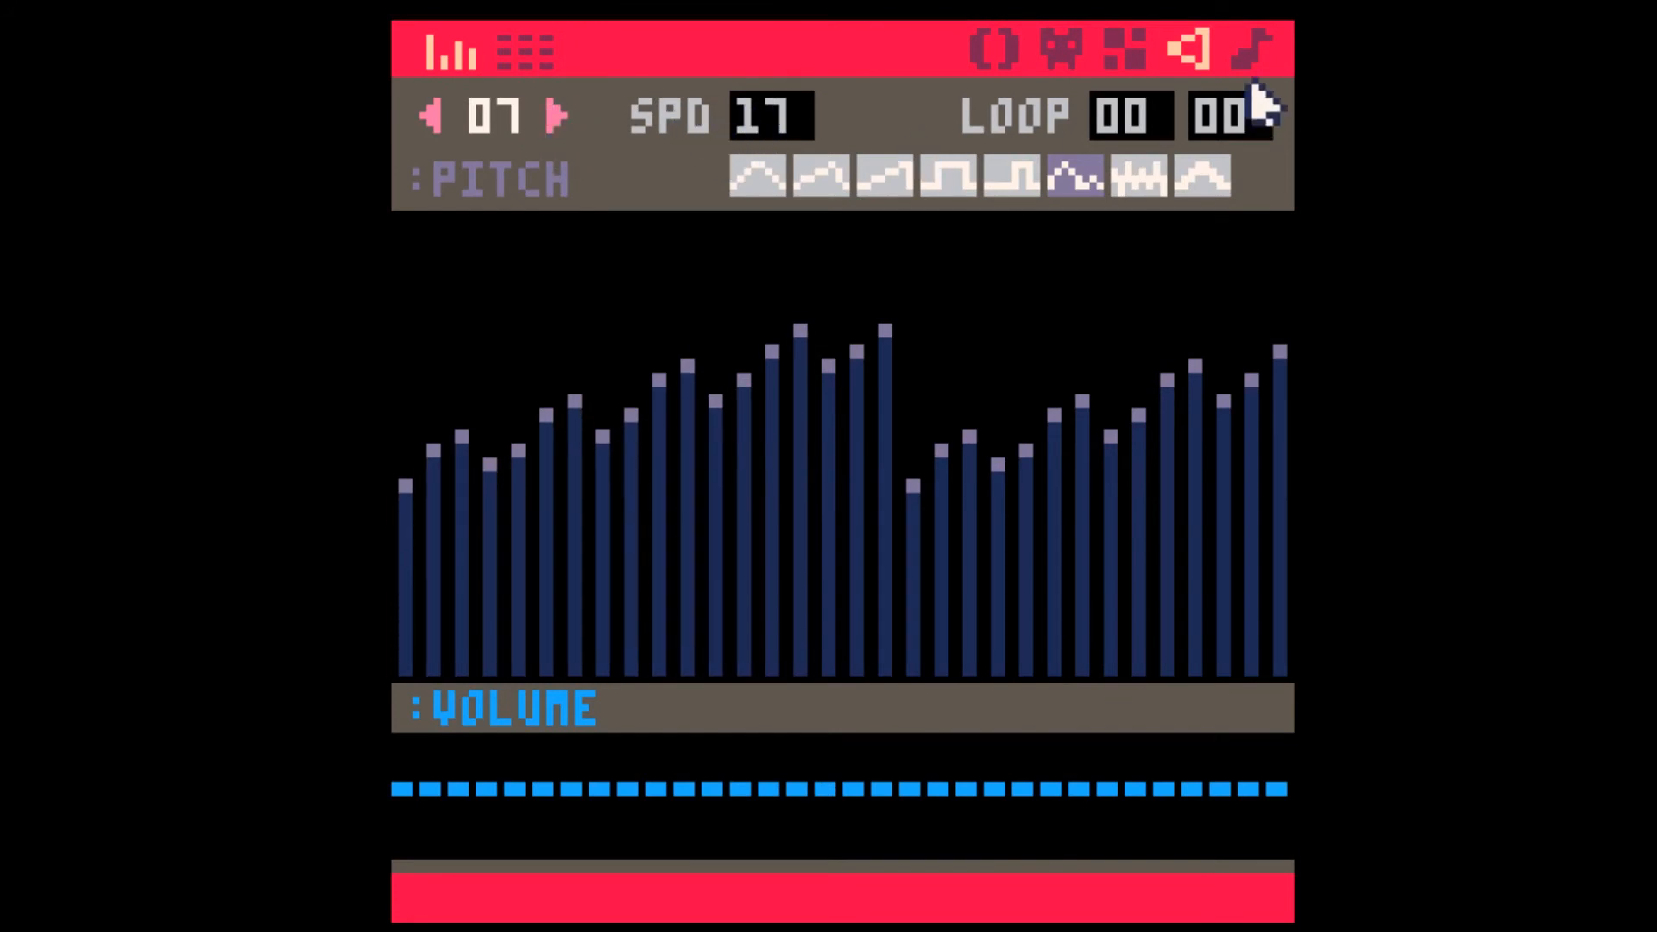
click(1252, 50)
click(953, 204)
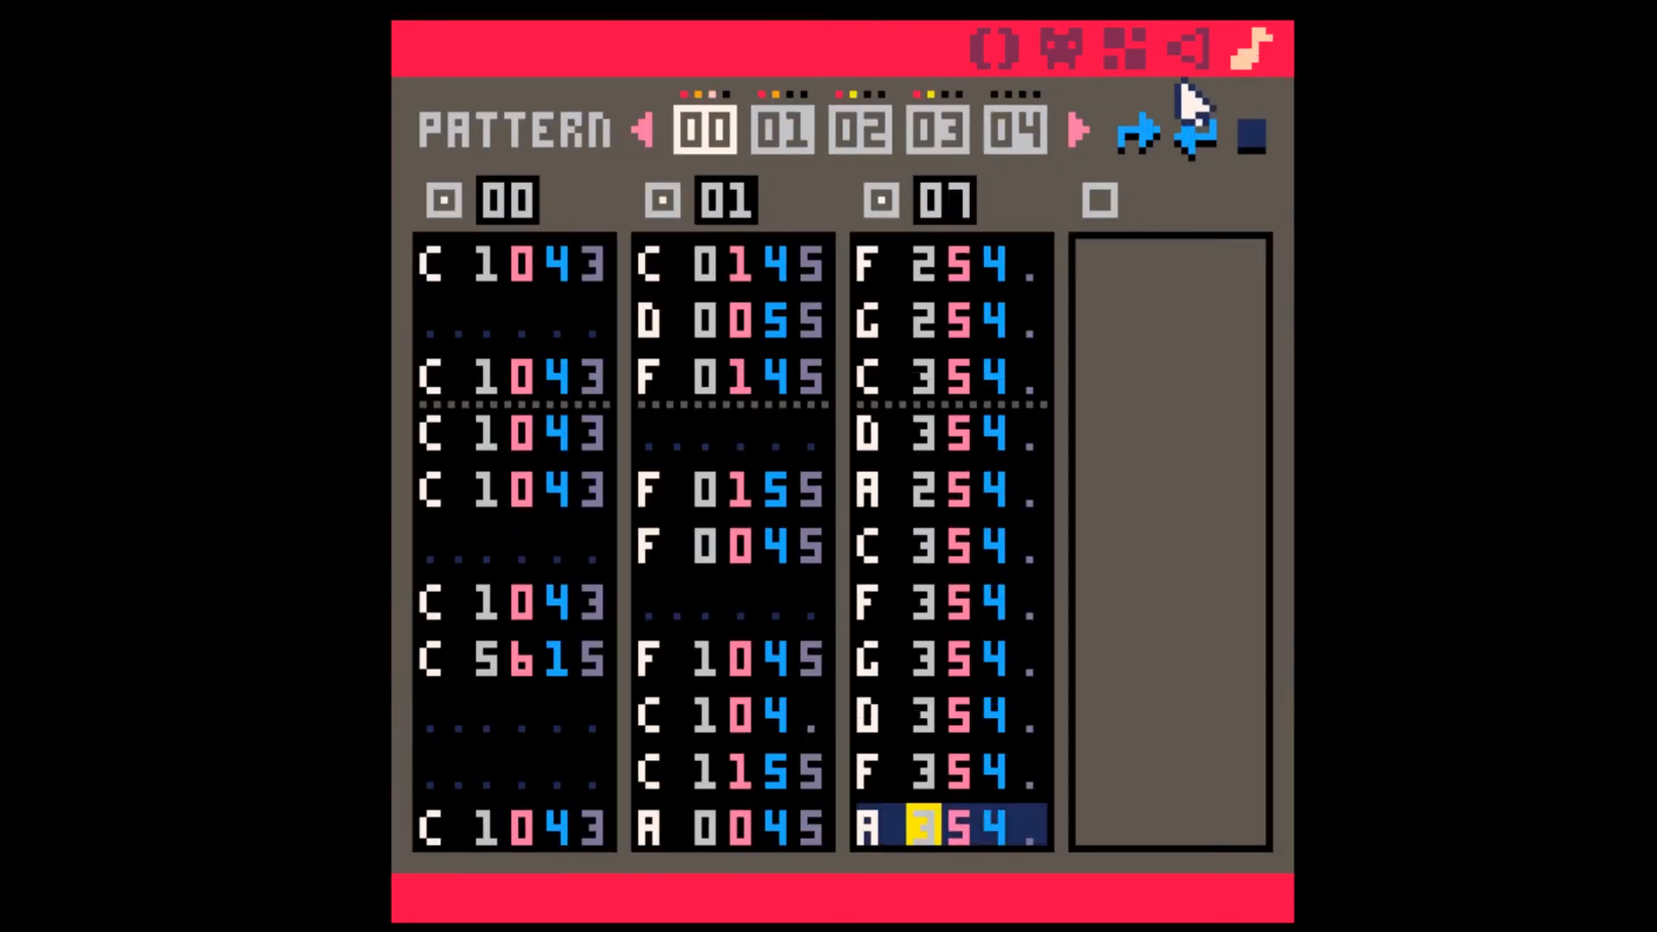
click(1190, 52)
key(Tab)
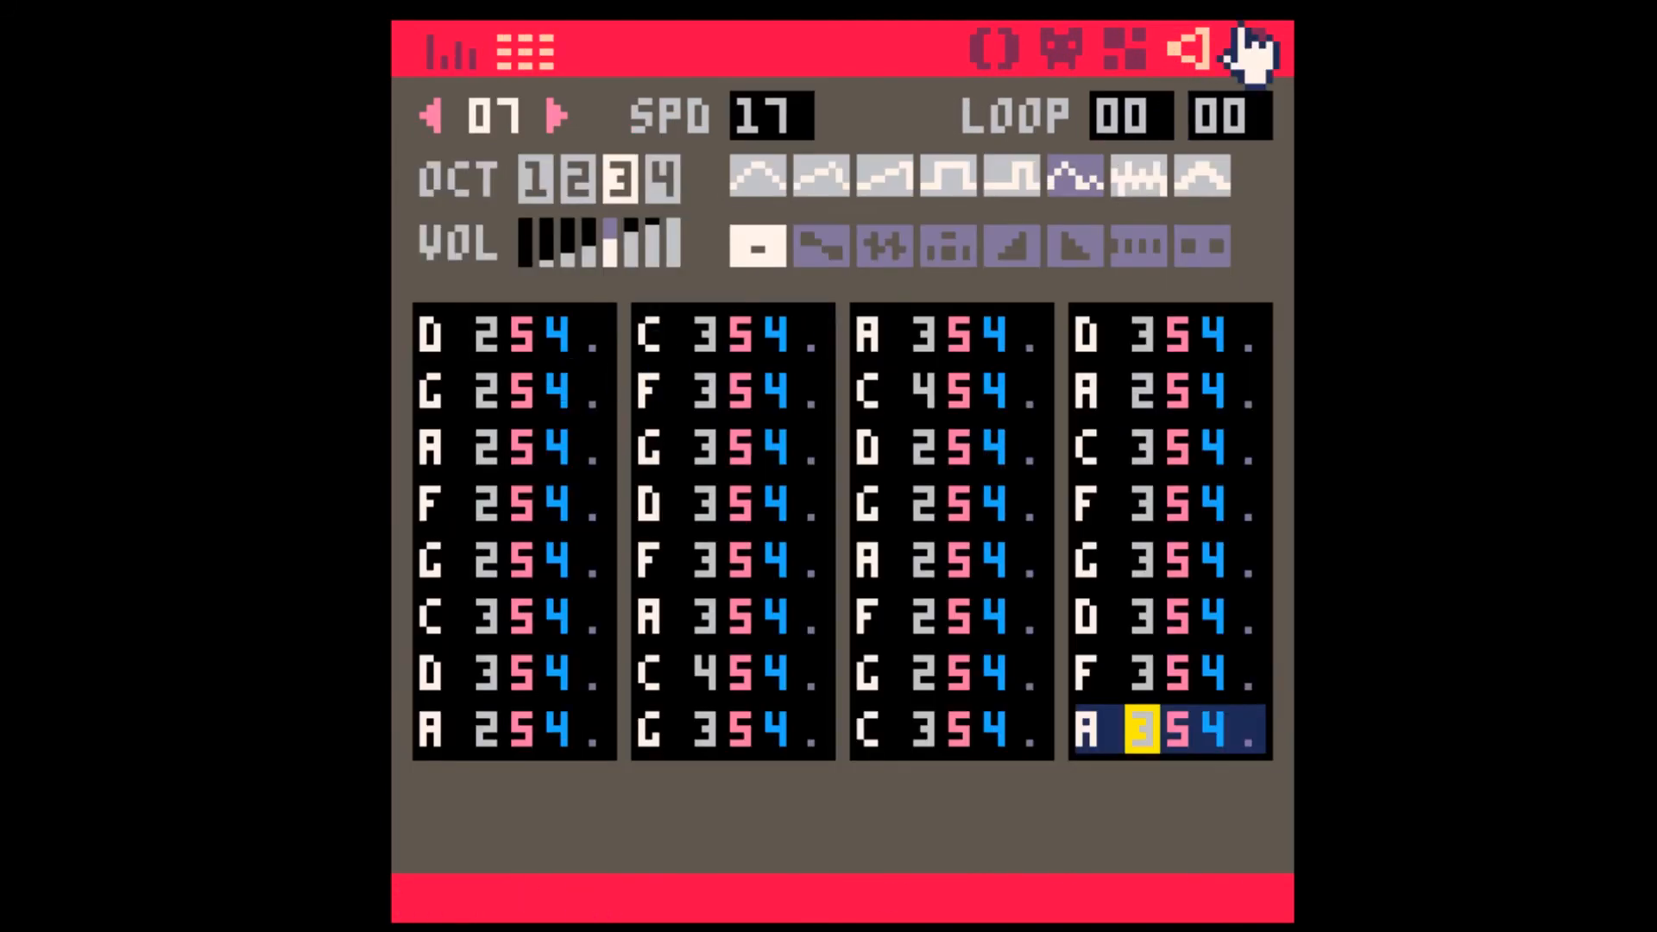
click(1253, 50)
click(1191, 50)
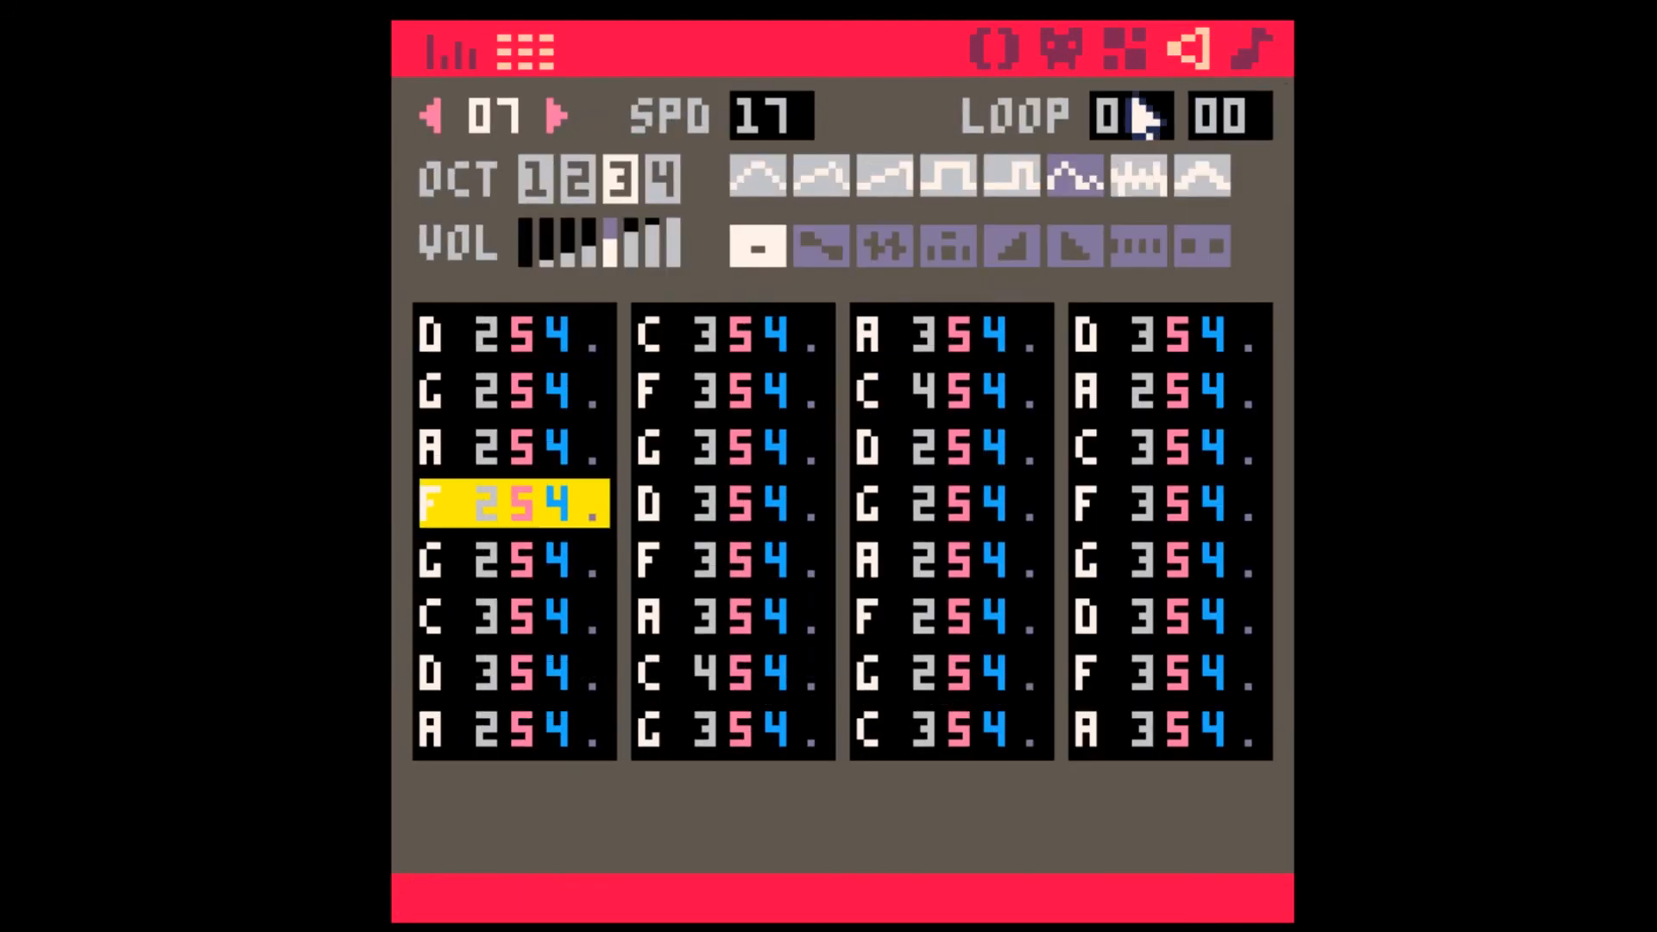
- Set the volume to 5 on every odd-numbered note of SFX 07, from note 1 to note 31
click(570, 343)
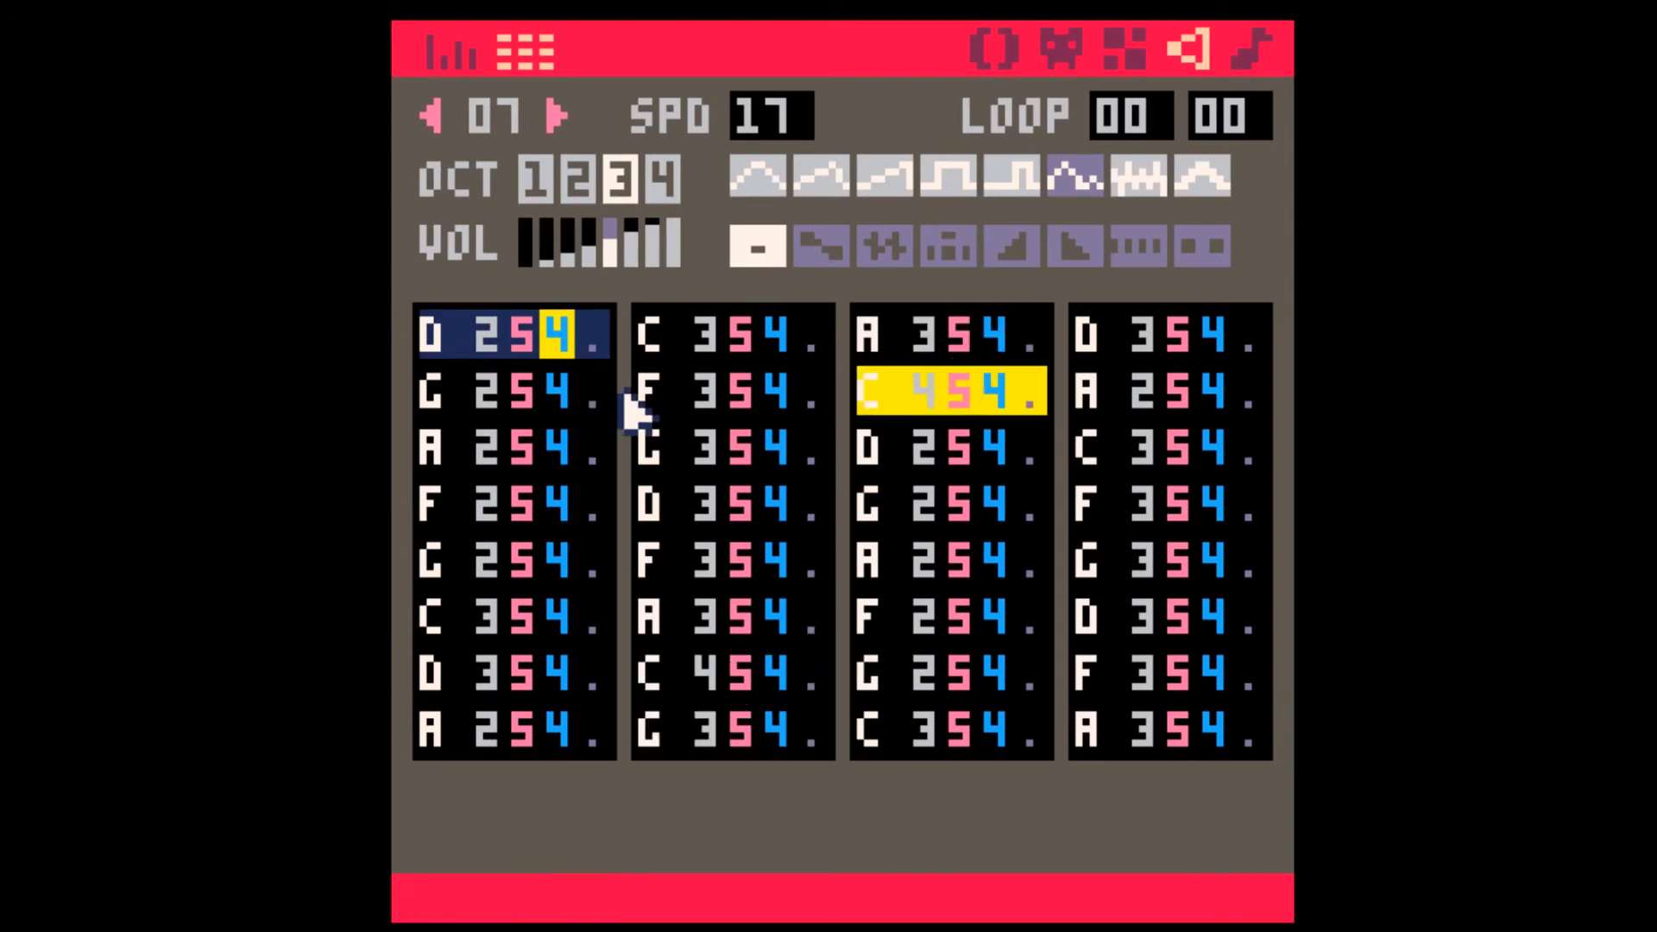
key(Down)
key(5)
key(Down)
key(5)
key(Down)
key(5)
key(Down)
key(5)
key(Down)
key(5)
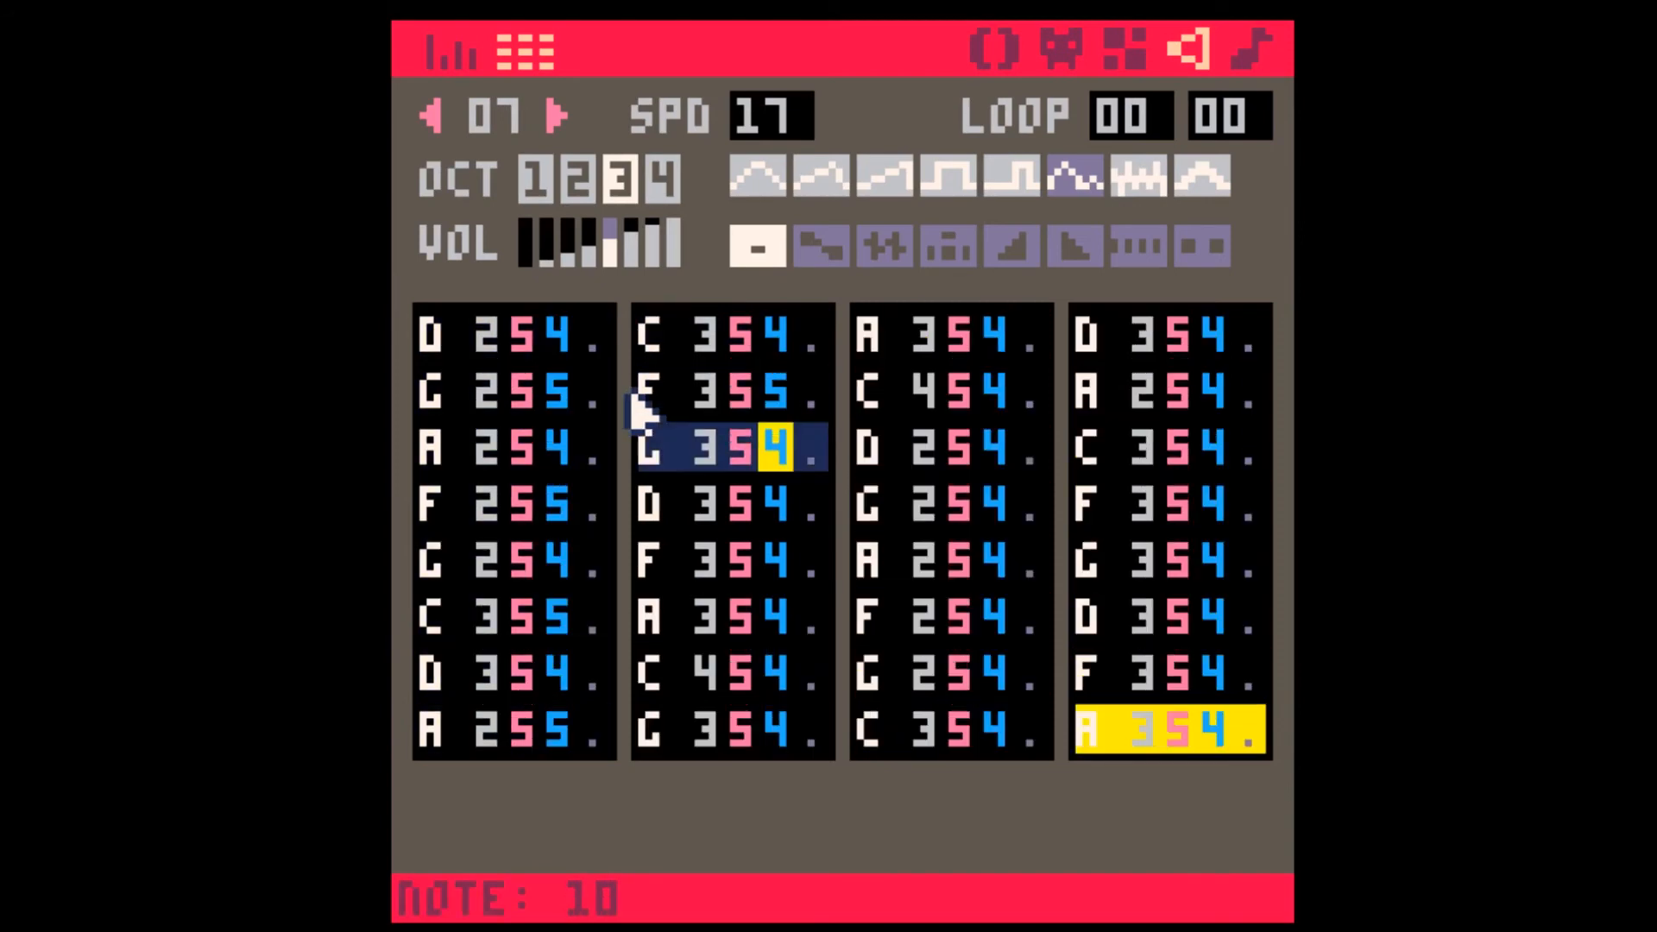
key(Down)
key(5)
key(Down)
key(5)
key(Down)
key(5)
key(Down)
key(5)
key(Down)
key(5)
key(Down)
key(5)
key(Down)
key(5)
key(Down)
key(5)
key(Down)
key(5)
key(Down)
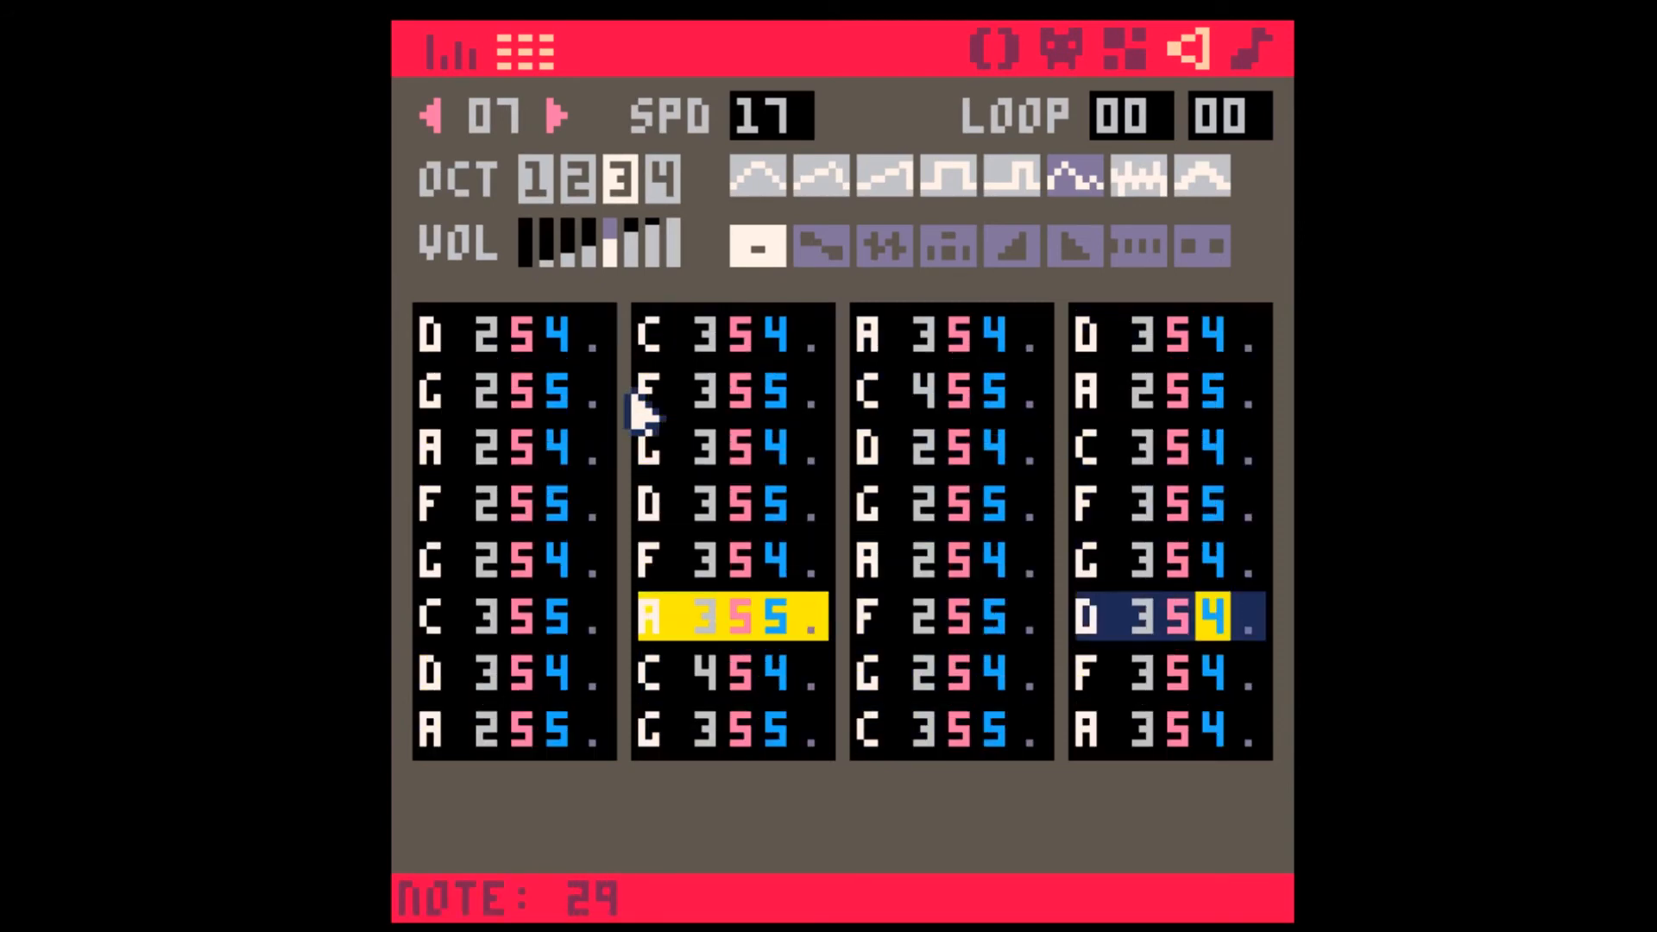
key(5)
key(Down)
key(5)
- Set the waveform to 0 on every third note of SFX 07, from note 1 to note 31, with 5 on note 0
click(524, 338)
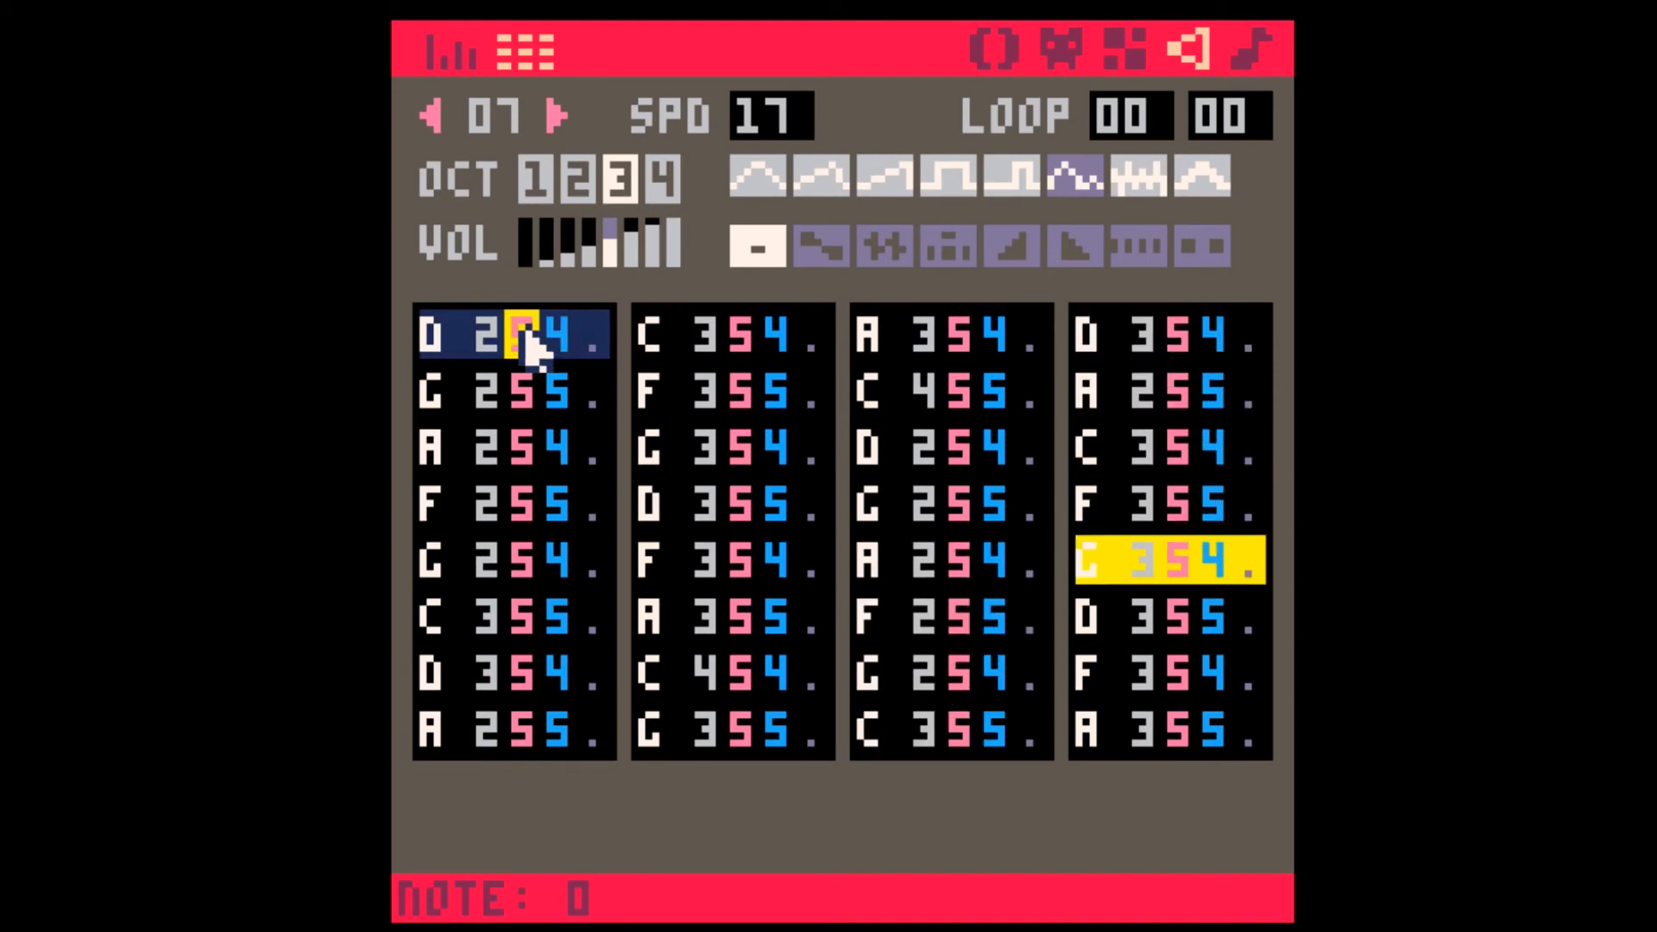
key(Down)
key(0)
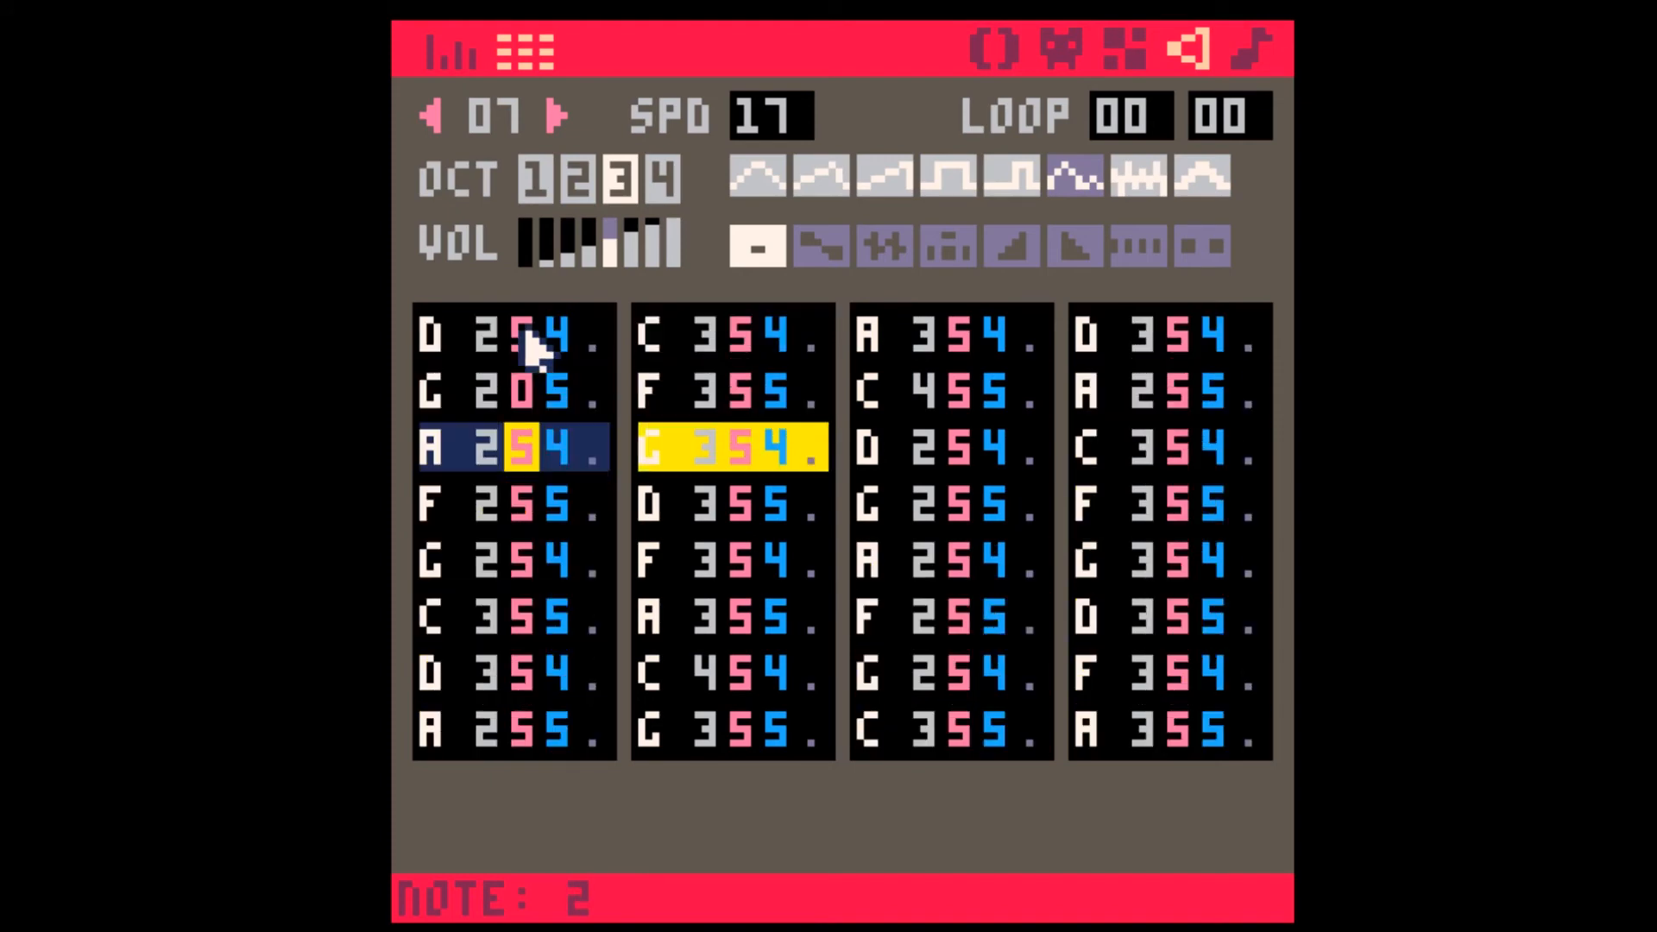
key(Down)
key(Down)
key(0)
key(Down)
key(Down)
key(0)
key(Down)
key(Down)
key(0)
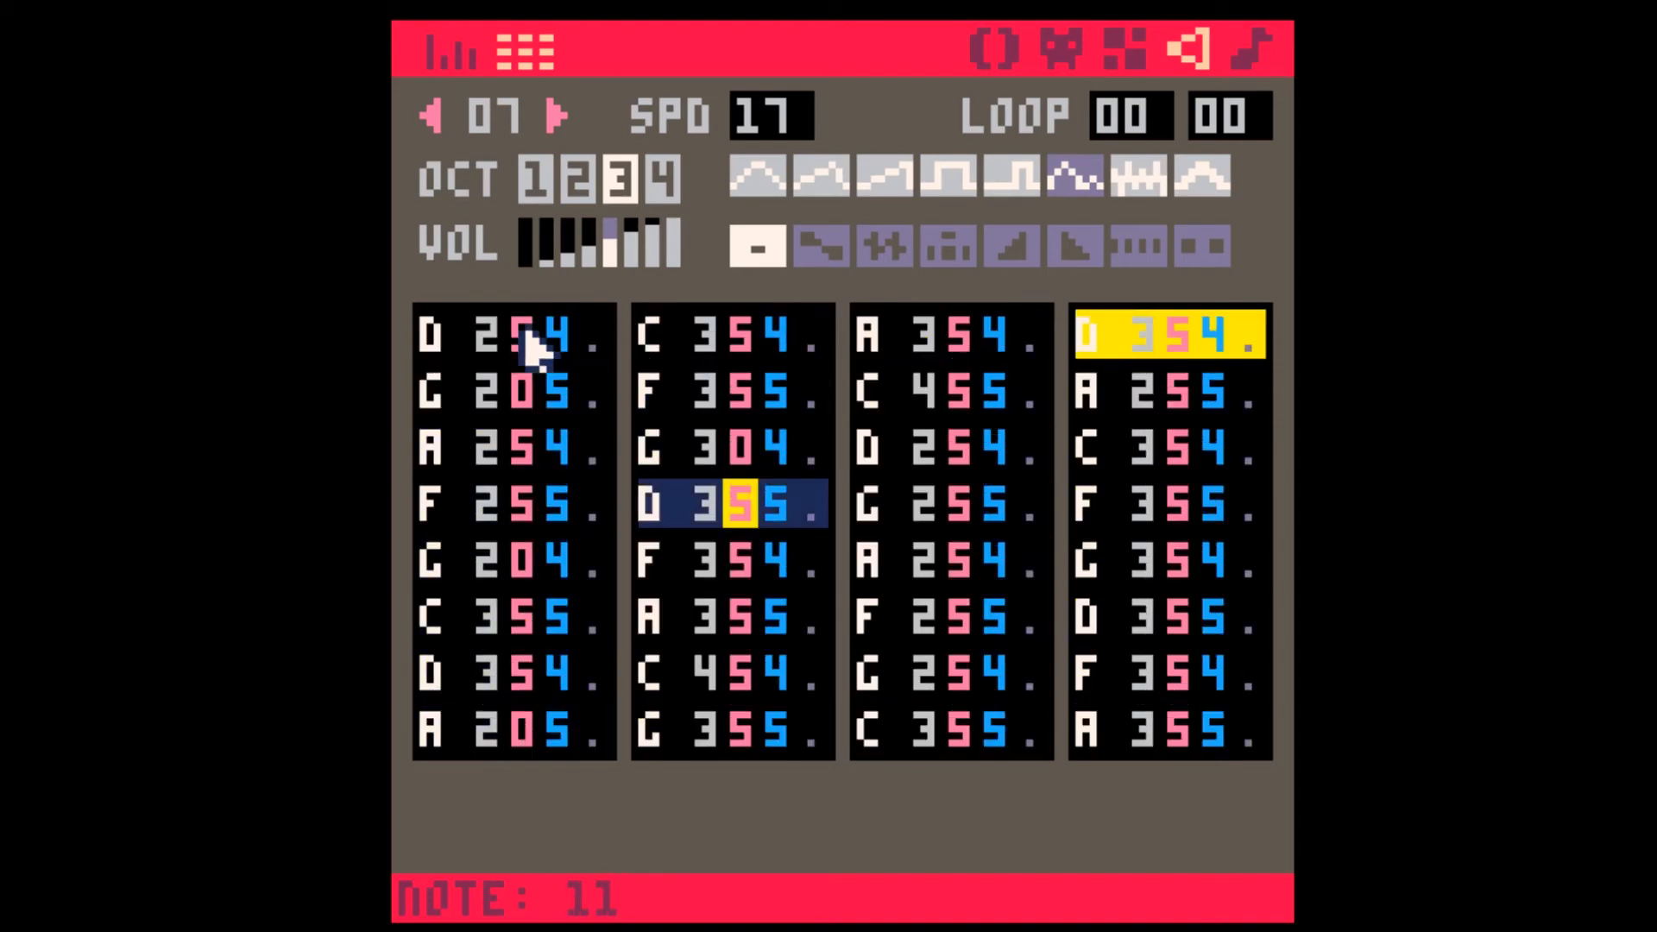
key(Down)
key(Down)
key(0)
key(Down)
key(Down)
key(0)
key(Down)
key(Down)
key(Down)
key(0)
key(Down)
key(Down)
key(Down)
key(0)
key(Down)
key(Down)
key(Down)
key(0)
key(Down)
key(Down)
key(Down)
key(0)
key(Down)
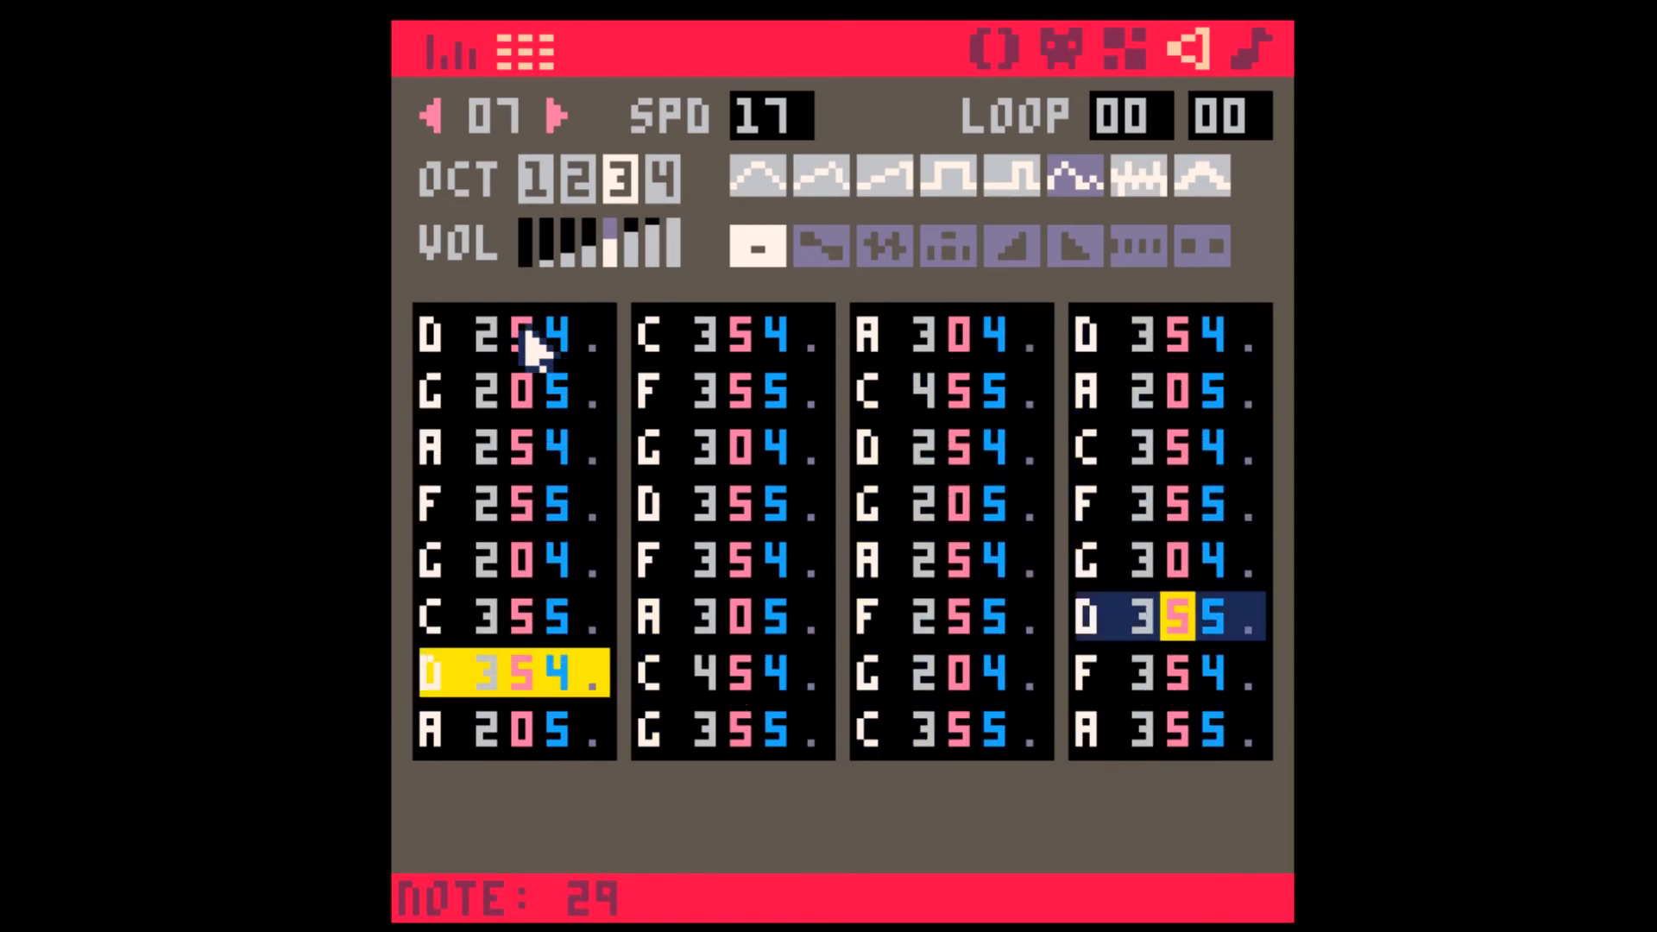
key(Down)
key(Down)
key(0)
click(524, 338)
key(5)
- Clear notes 2, 4, 7, 11, 14, 17, 21, 25, 27, 30 and 31 of SFX 07 to create rests
click(555, 340)
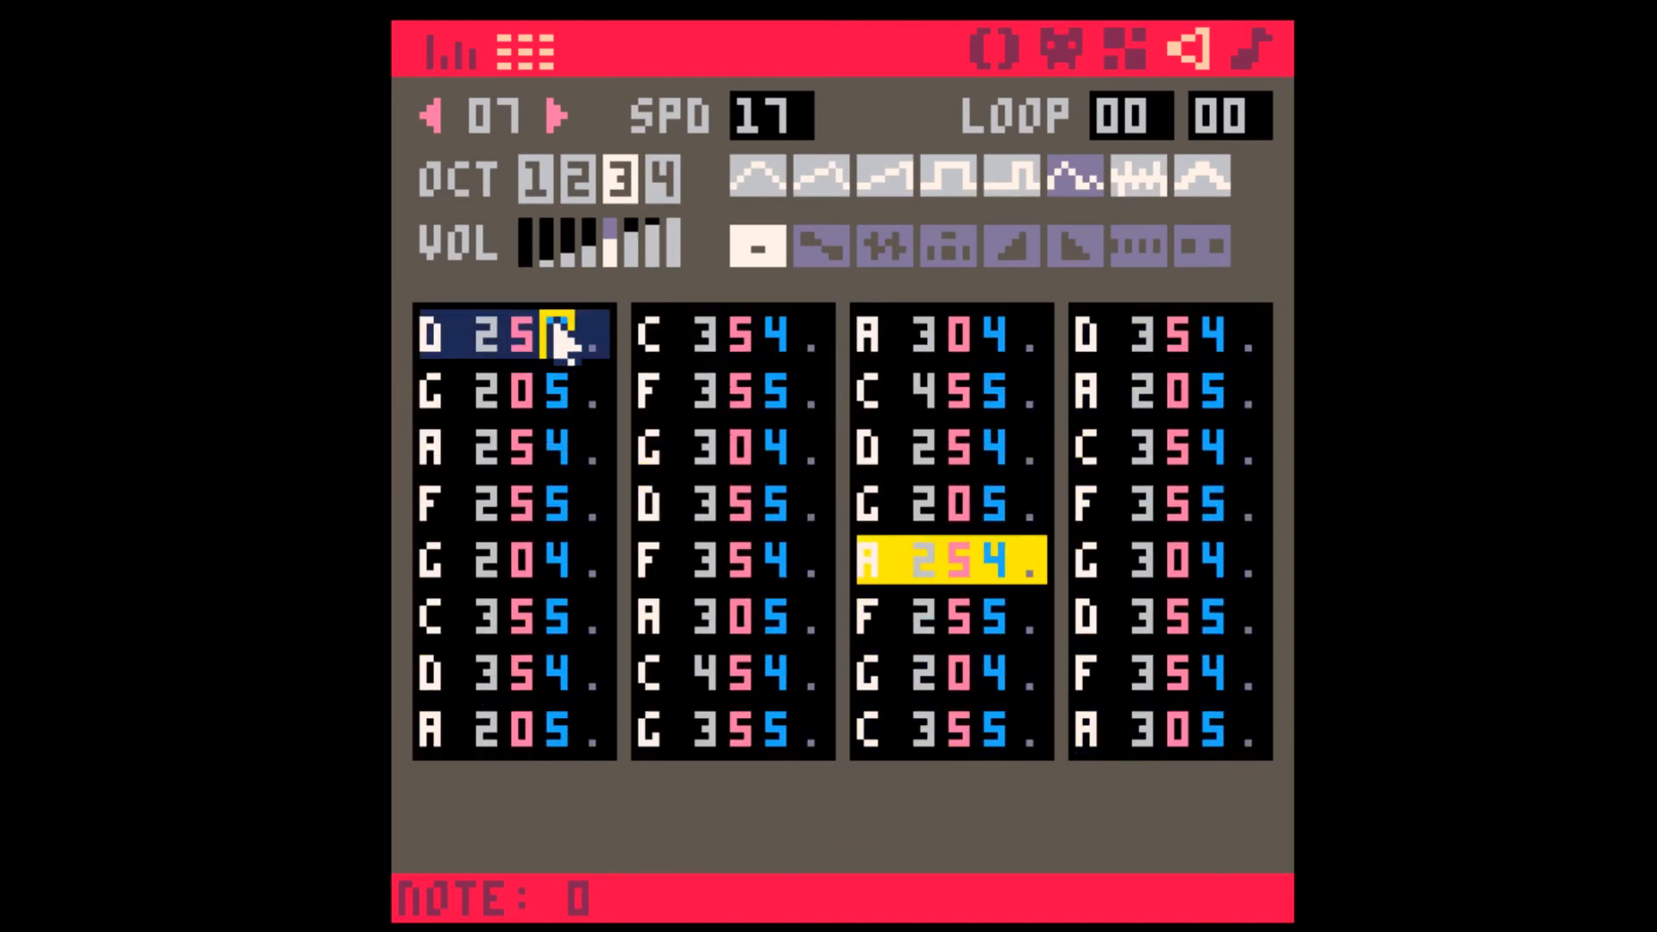
click(555, 457)
key(BackSpace)
click(559, 500)
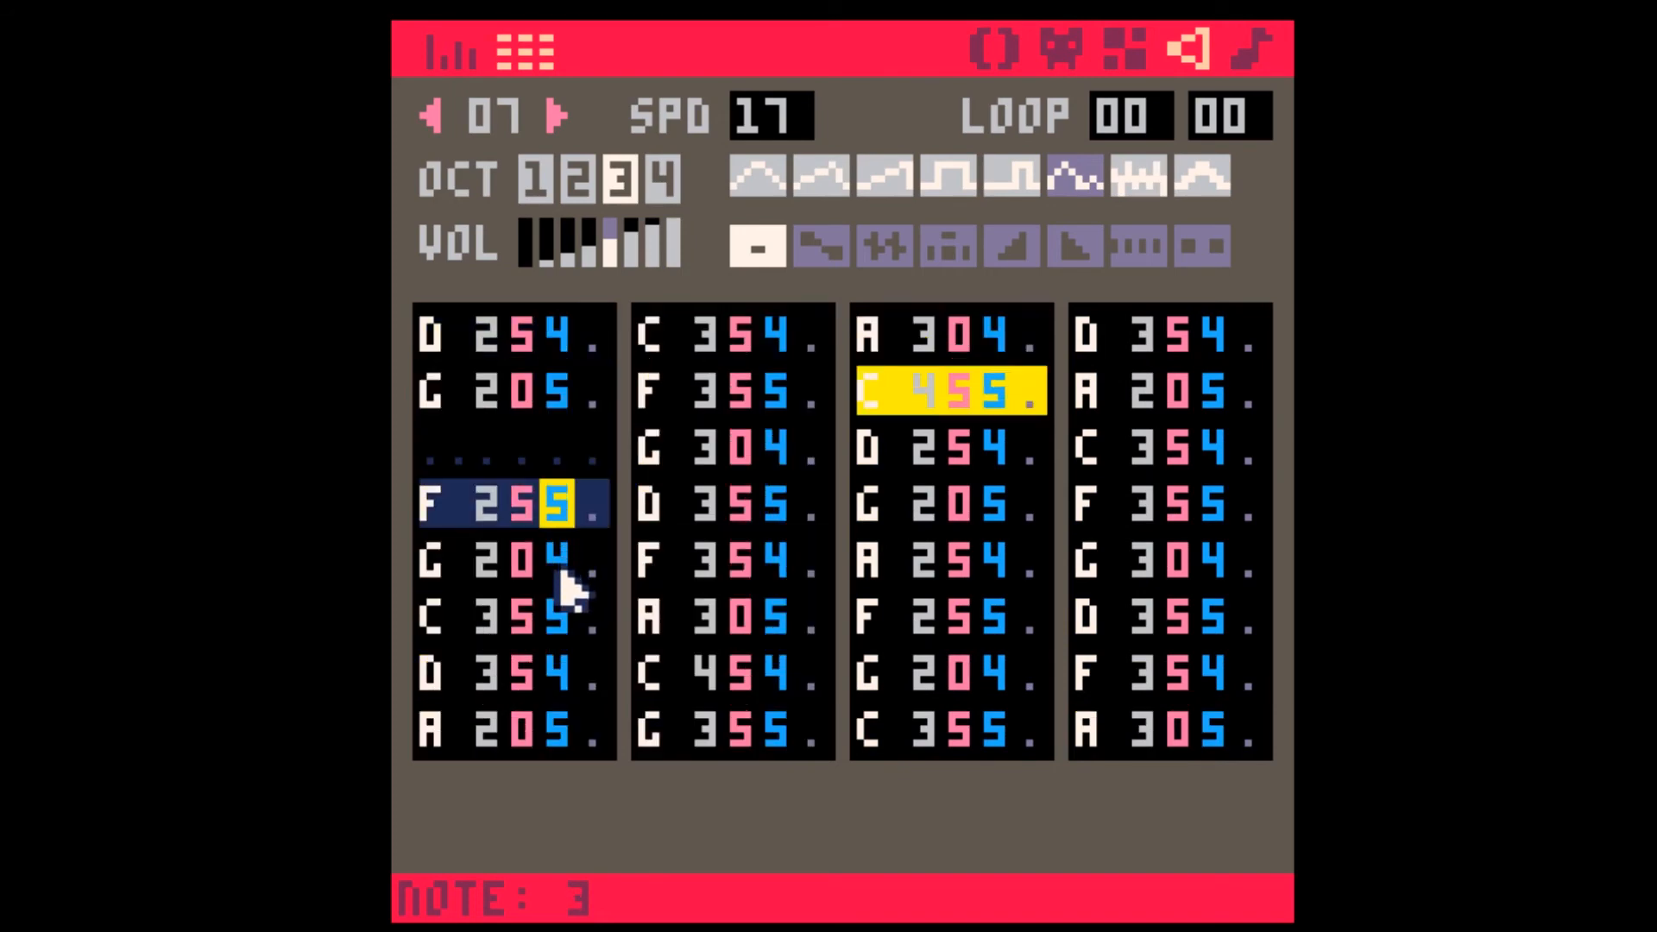
click(559, 563)
key(BackSpace)
click(556, 727)
key(BackSpace)
click(777, 505)
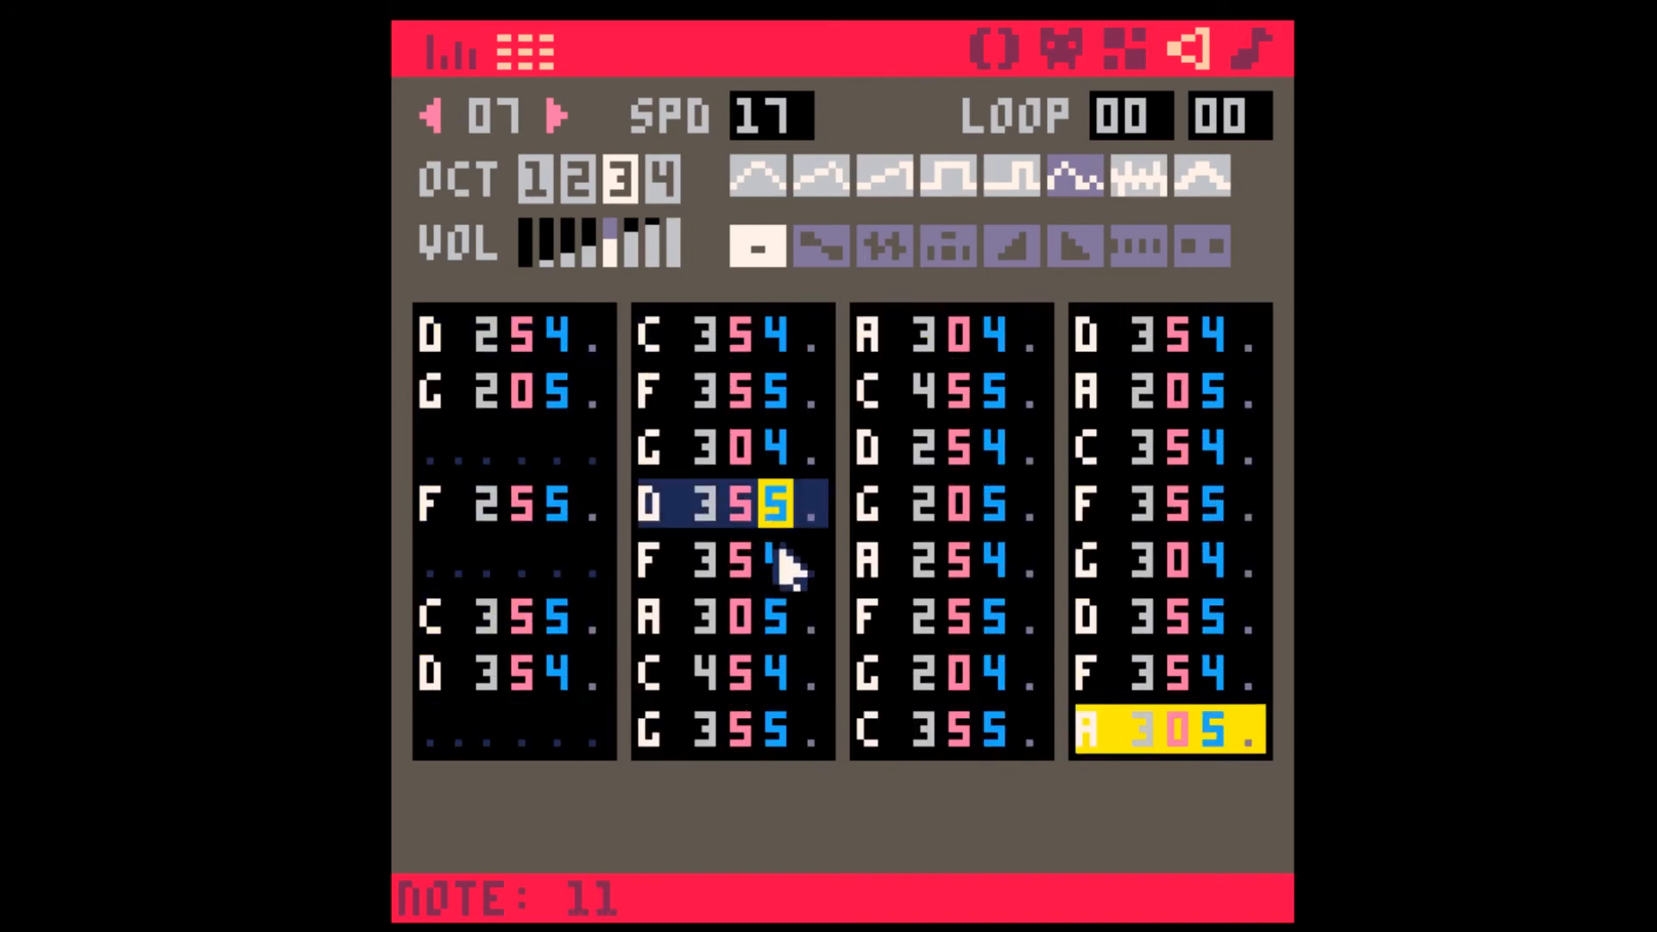
key(BackSpace)
click(782, 675)
key(BackSpace)
click(994, 390)
key(BackSpace)
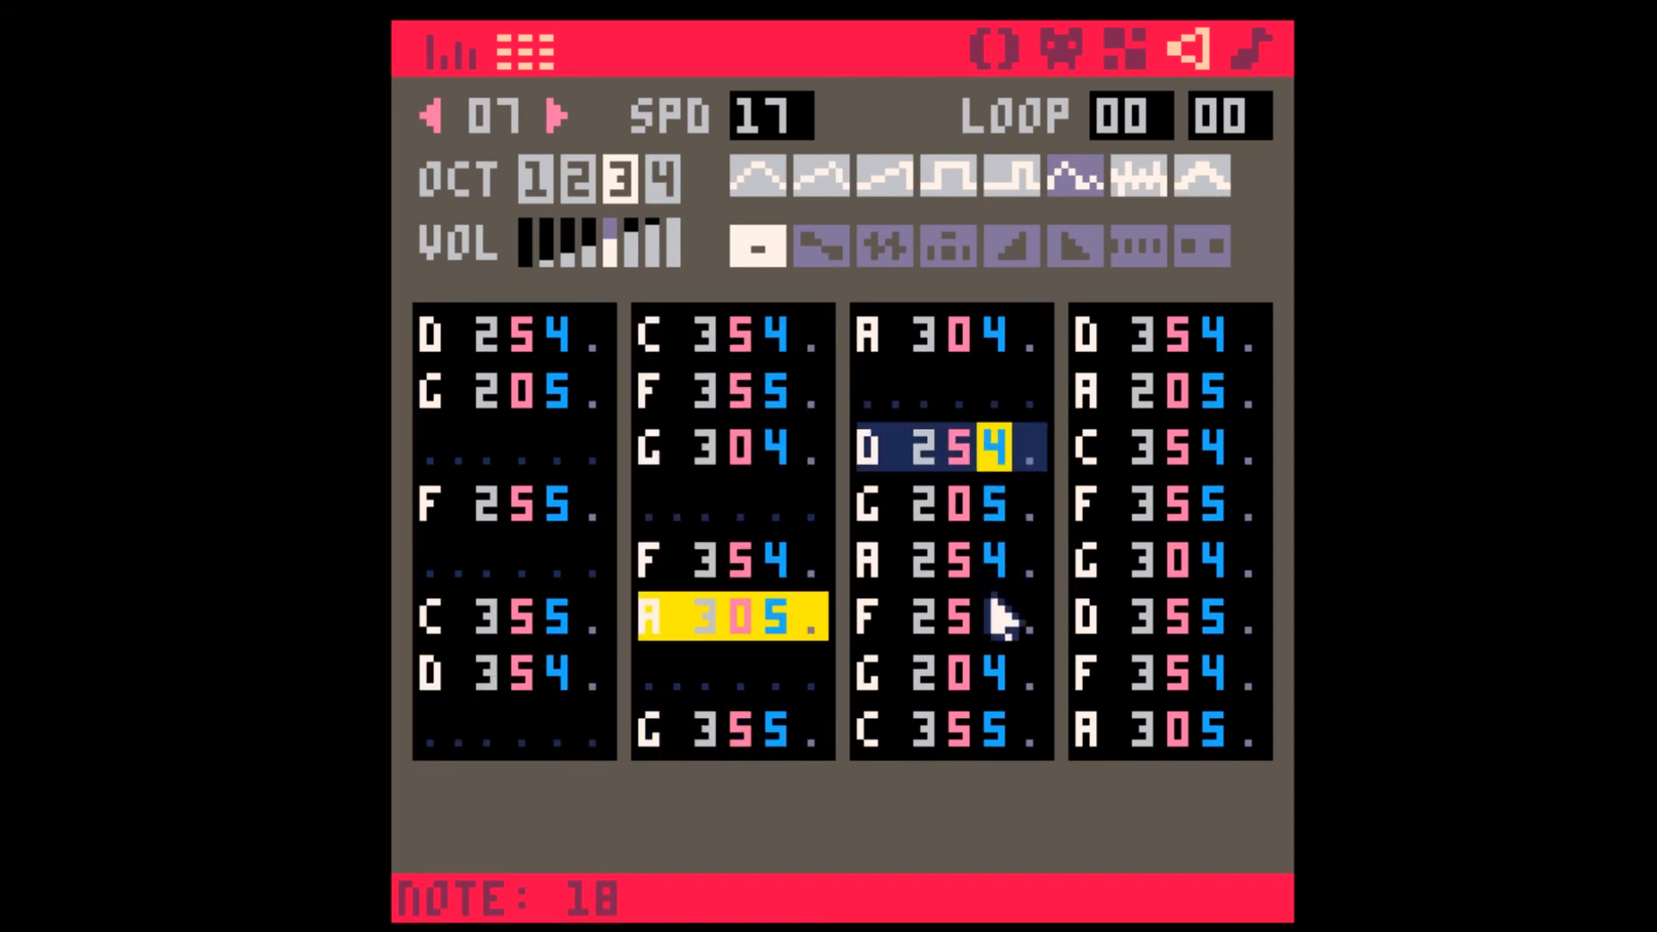
click(999, 613)
key(BackSpace)
click(1217, 505)
key(BackSpace)
click(1221, 390)
key(BackSpace)
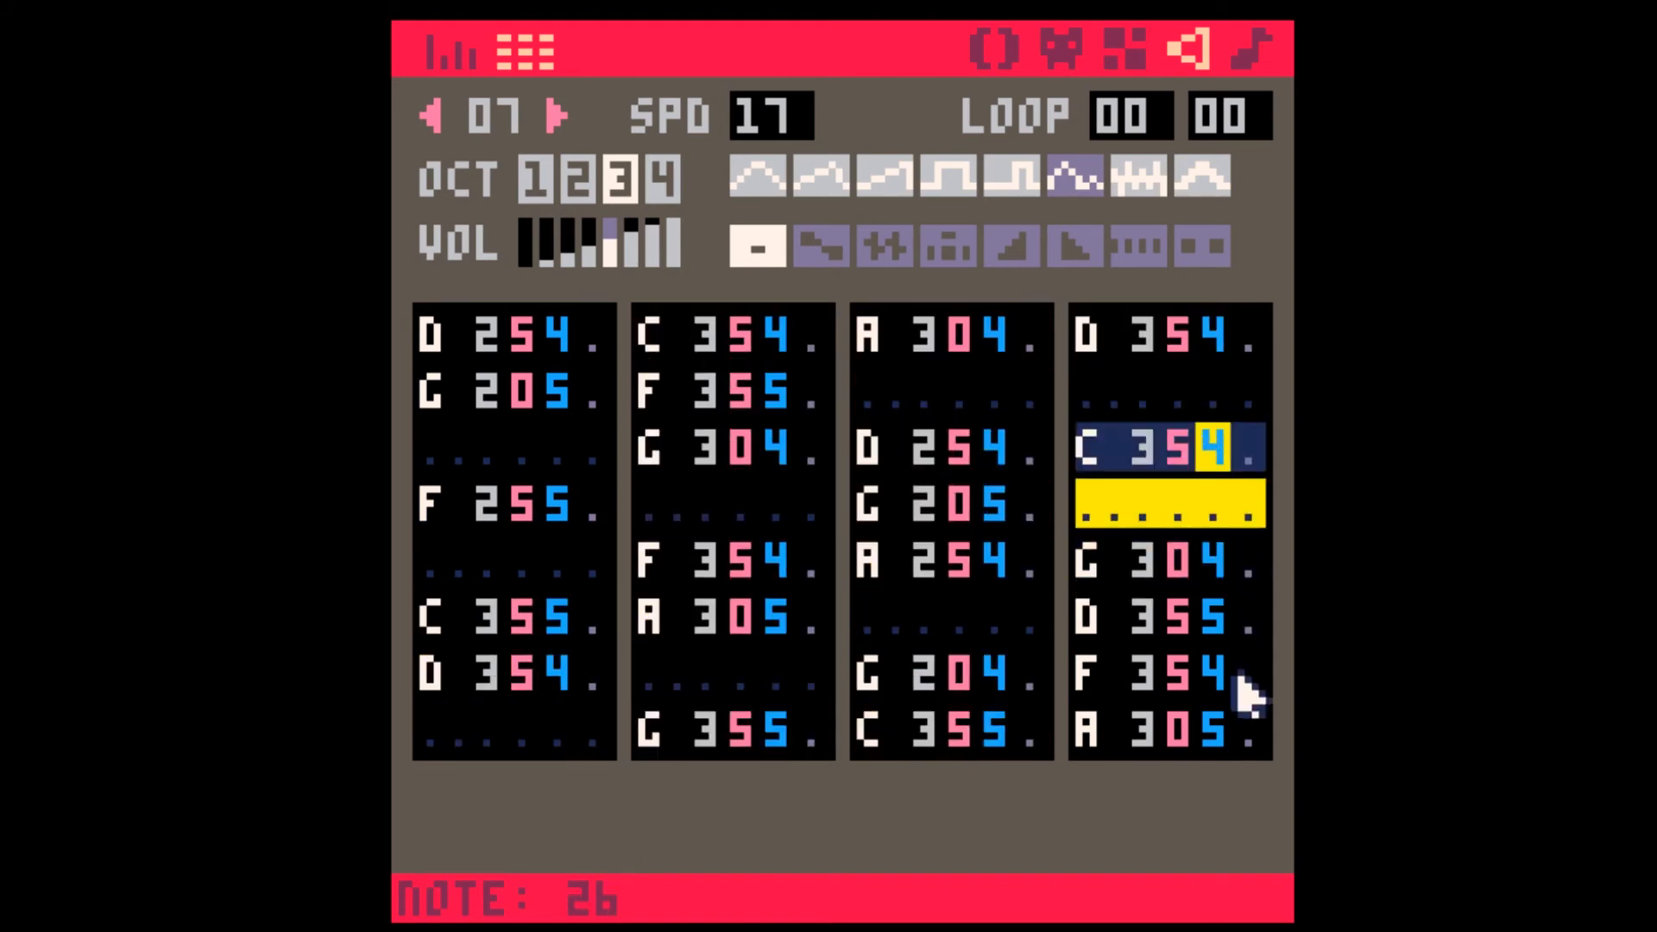
click(1230, 682)
key(BackSpace)
key(BackSpace)
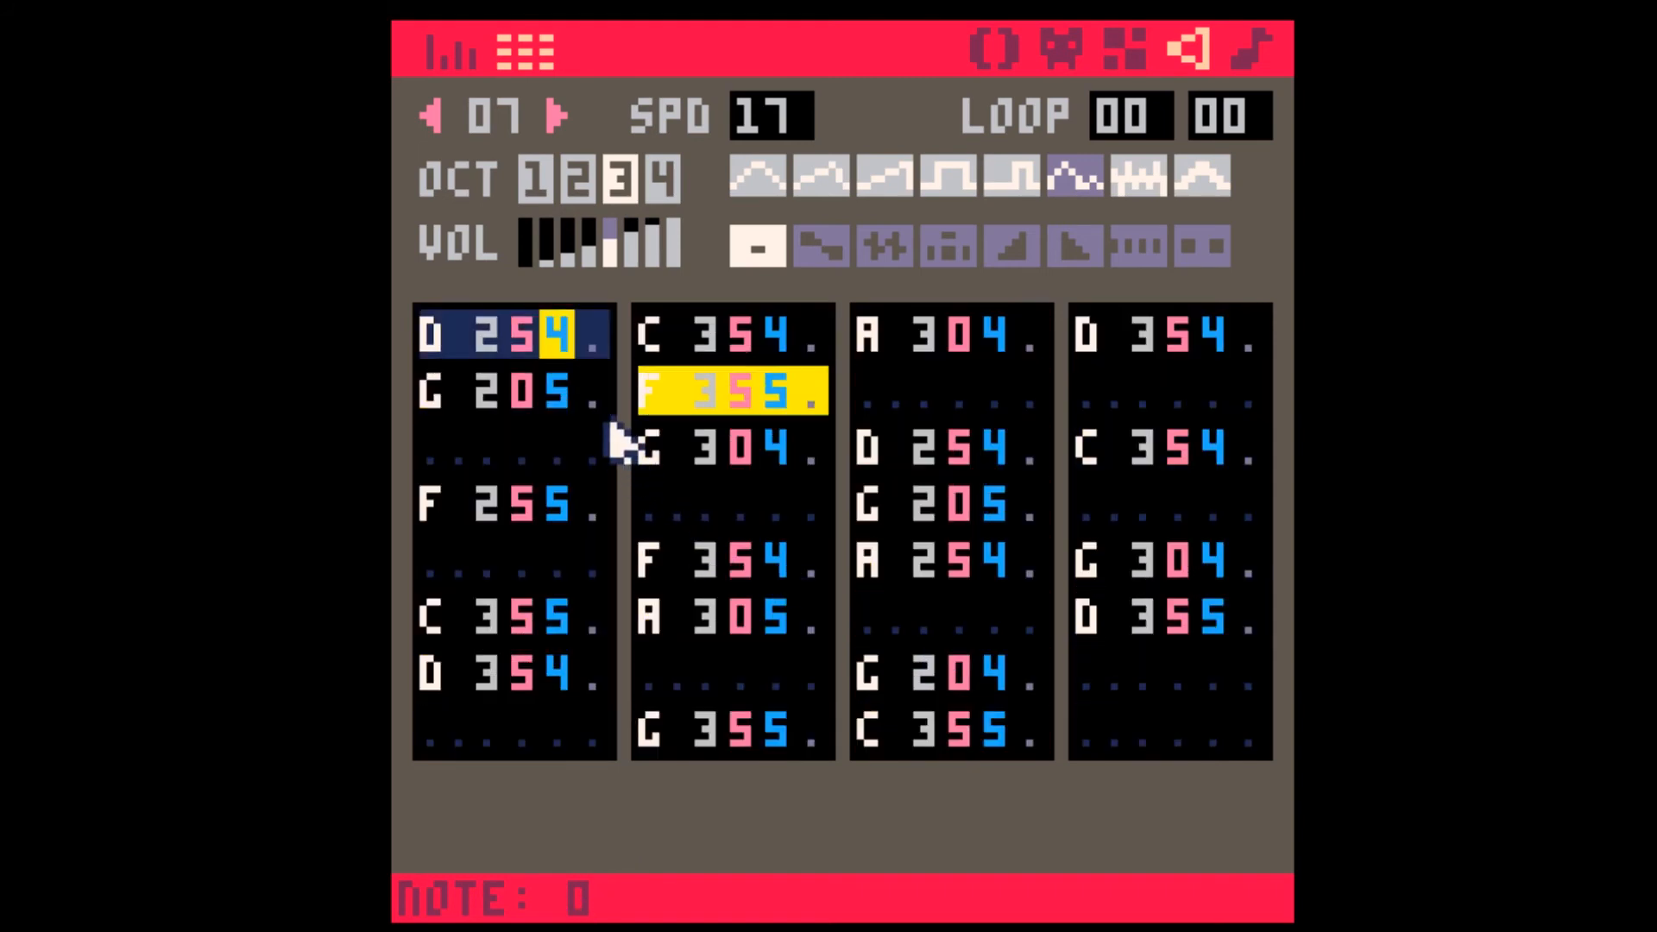
- In SFX 07, set the volume to 4 on notes 1 and 3, and to 3 on notes 0 and 5
click(592, 395)
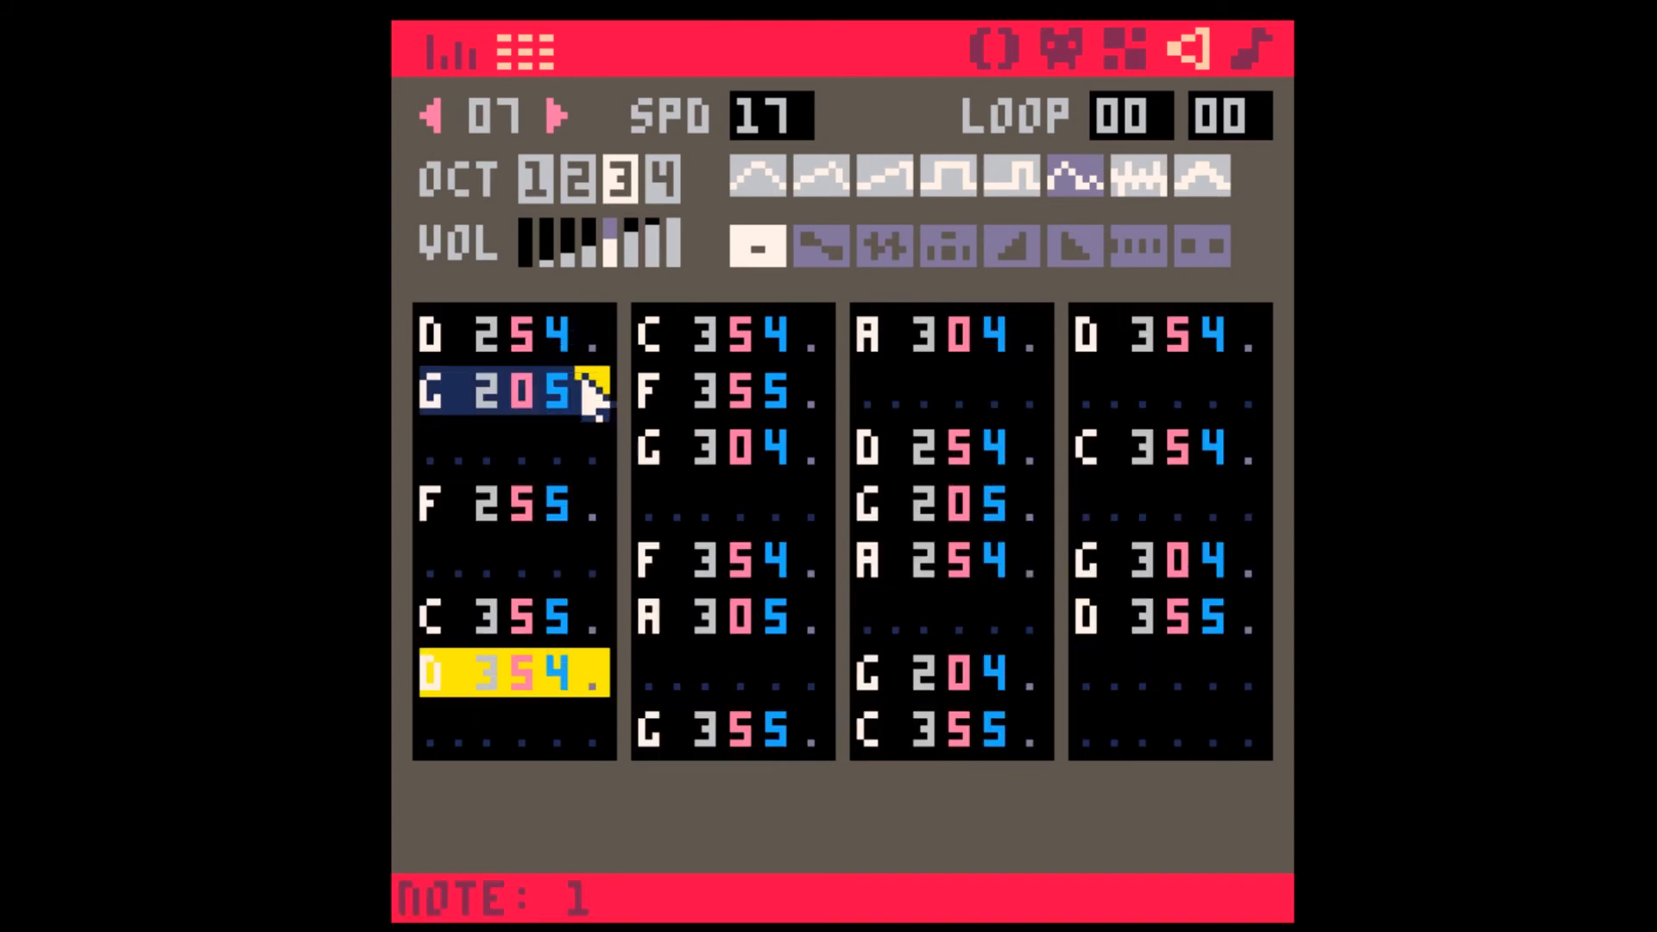
click(560, 334)
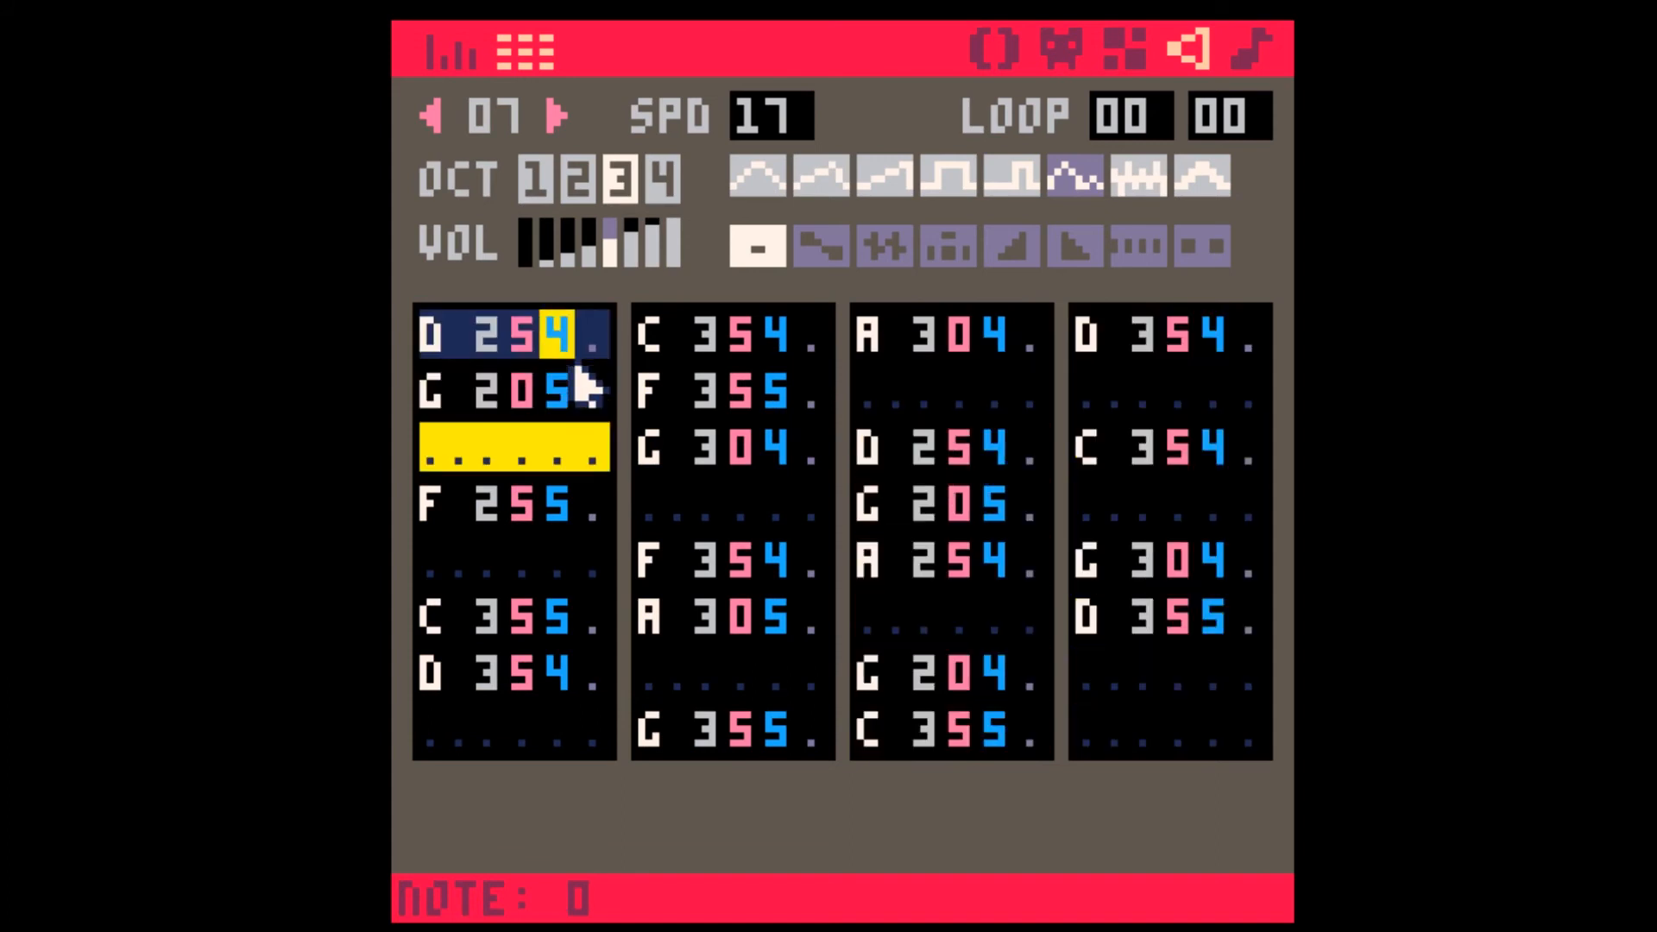
text(34)
key(Down)
text(4)
key(Down)
text(3)
key(Down)
key(Down)
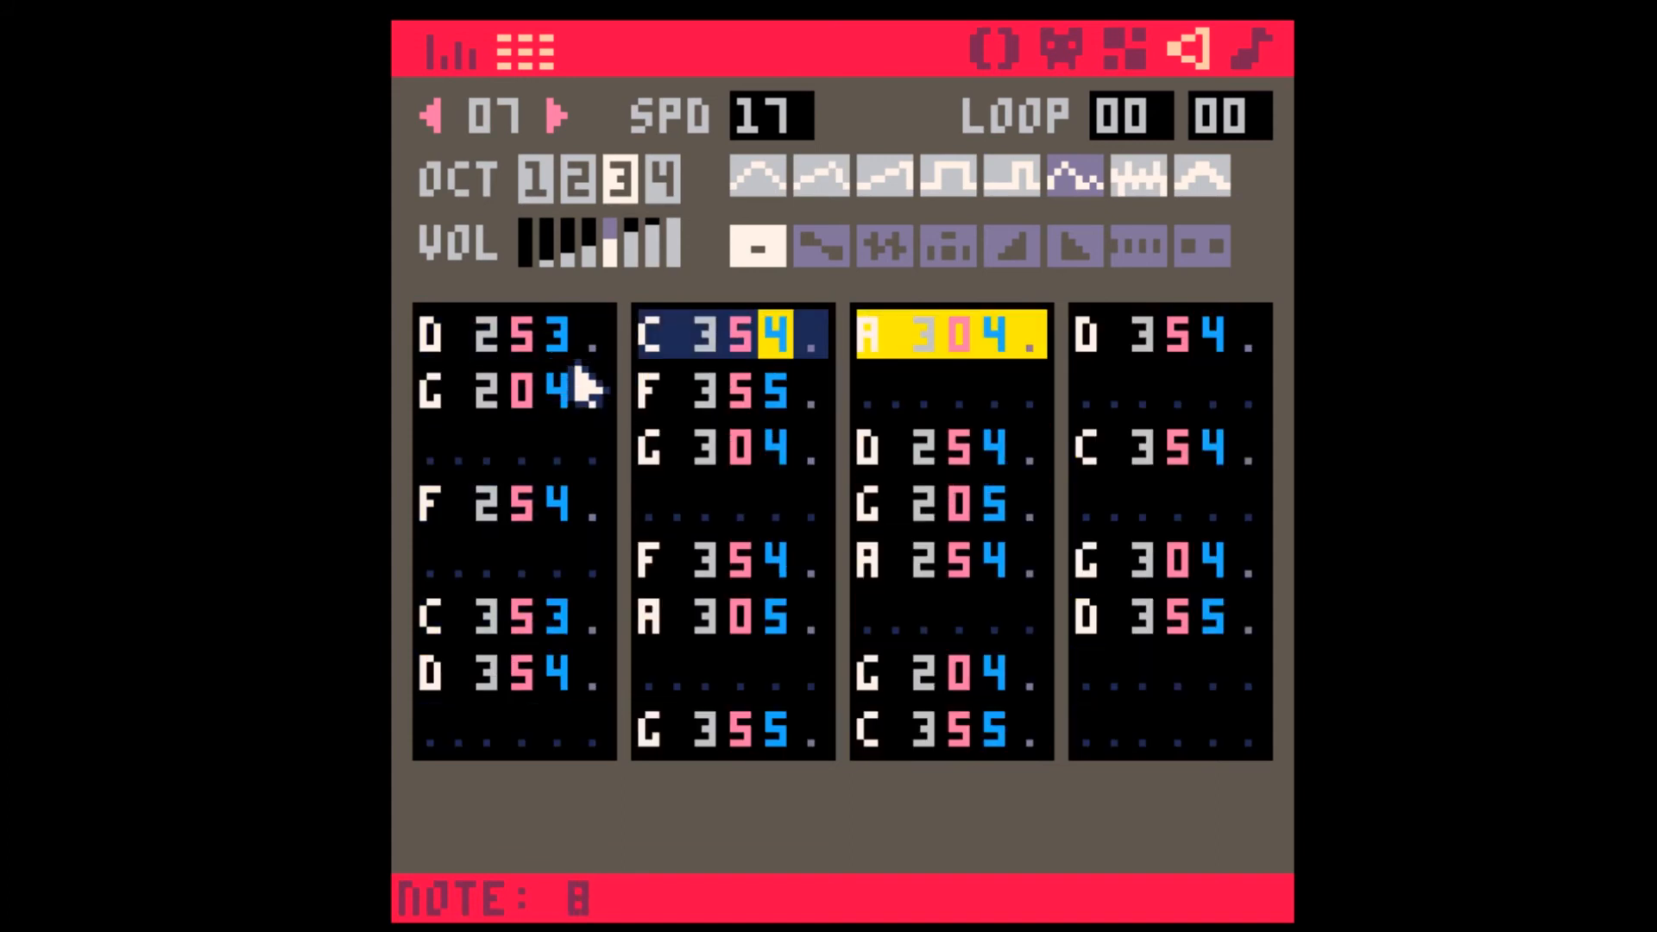
- In SFX 07, set volume 3 on notes 8, 10, 12 and 15, volume 2 on note 9, and volume 4 on note 13
text(323)
key(Down)
text(34)
key(Down)
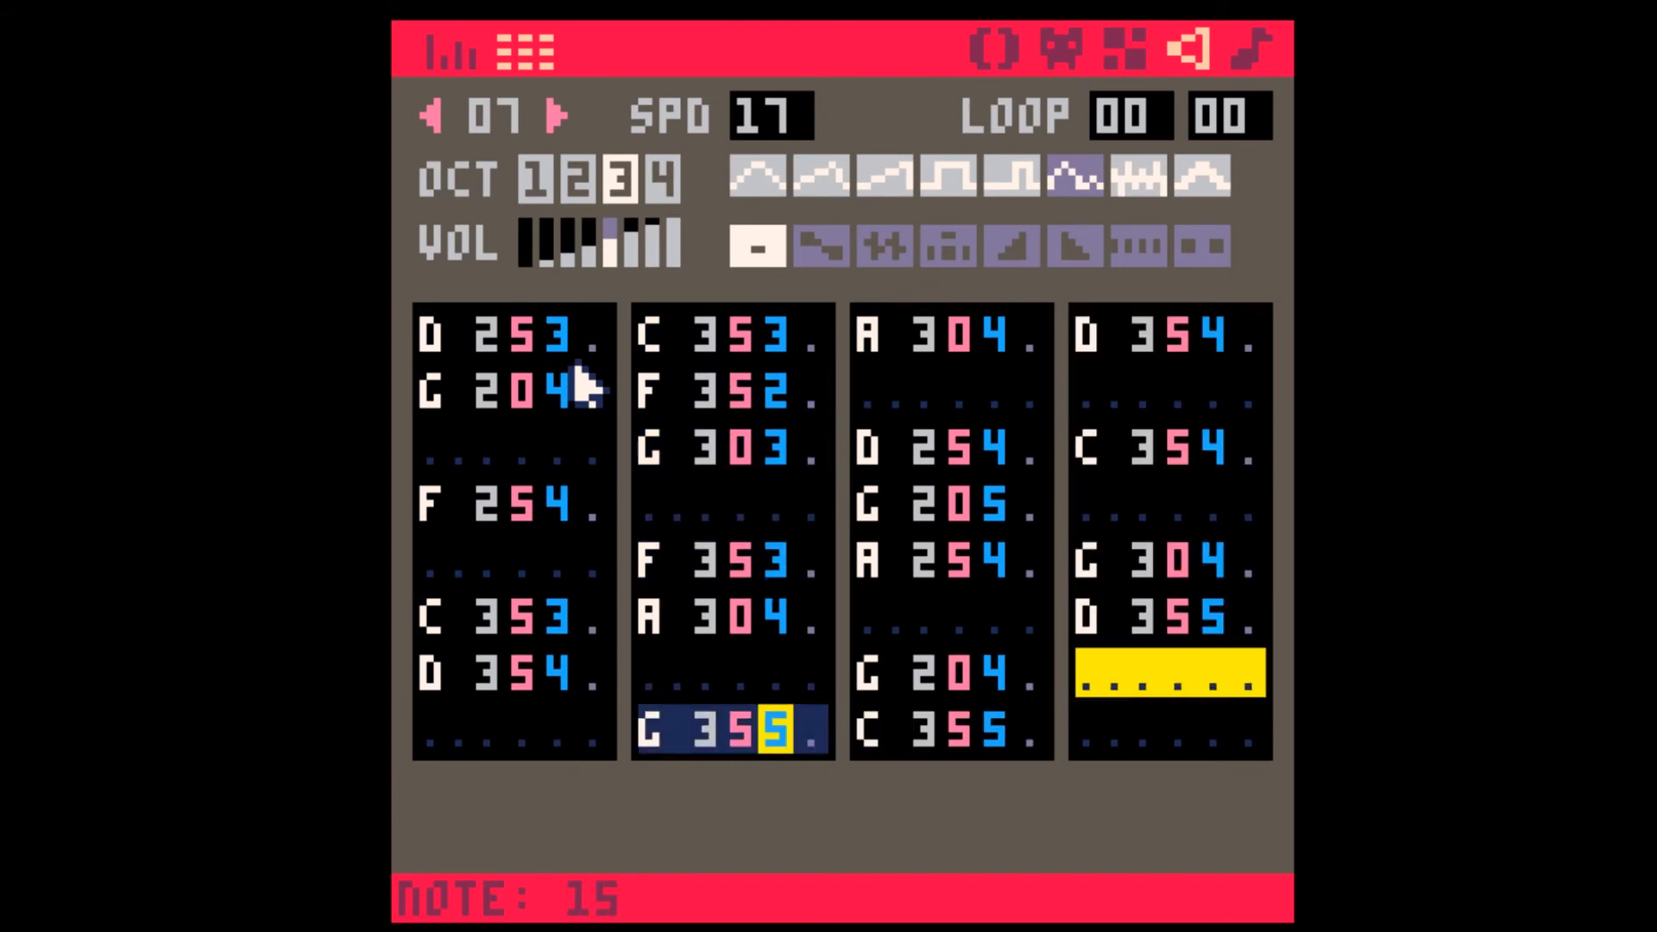
text(3)
key(Down)
- In SFX 07, set volume 2 on notes 16, 20 and 23, volume 3 on notes 18 and 22, and volume 4 on note 19
text(2)
key(Down)
key(Down)
key(3)
key(Down)
key(4)
key(Down)
key(2)
key(Down)
key(Down)
text(3)
key(Down)
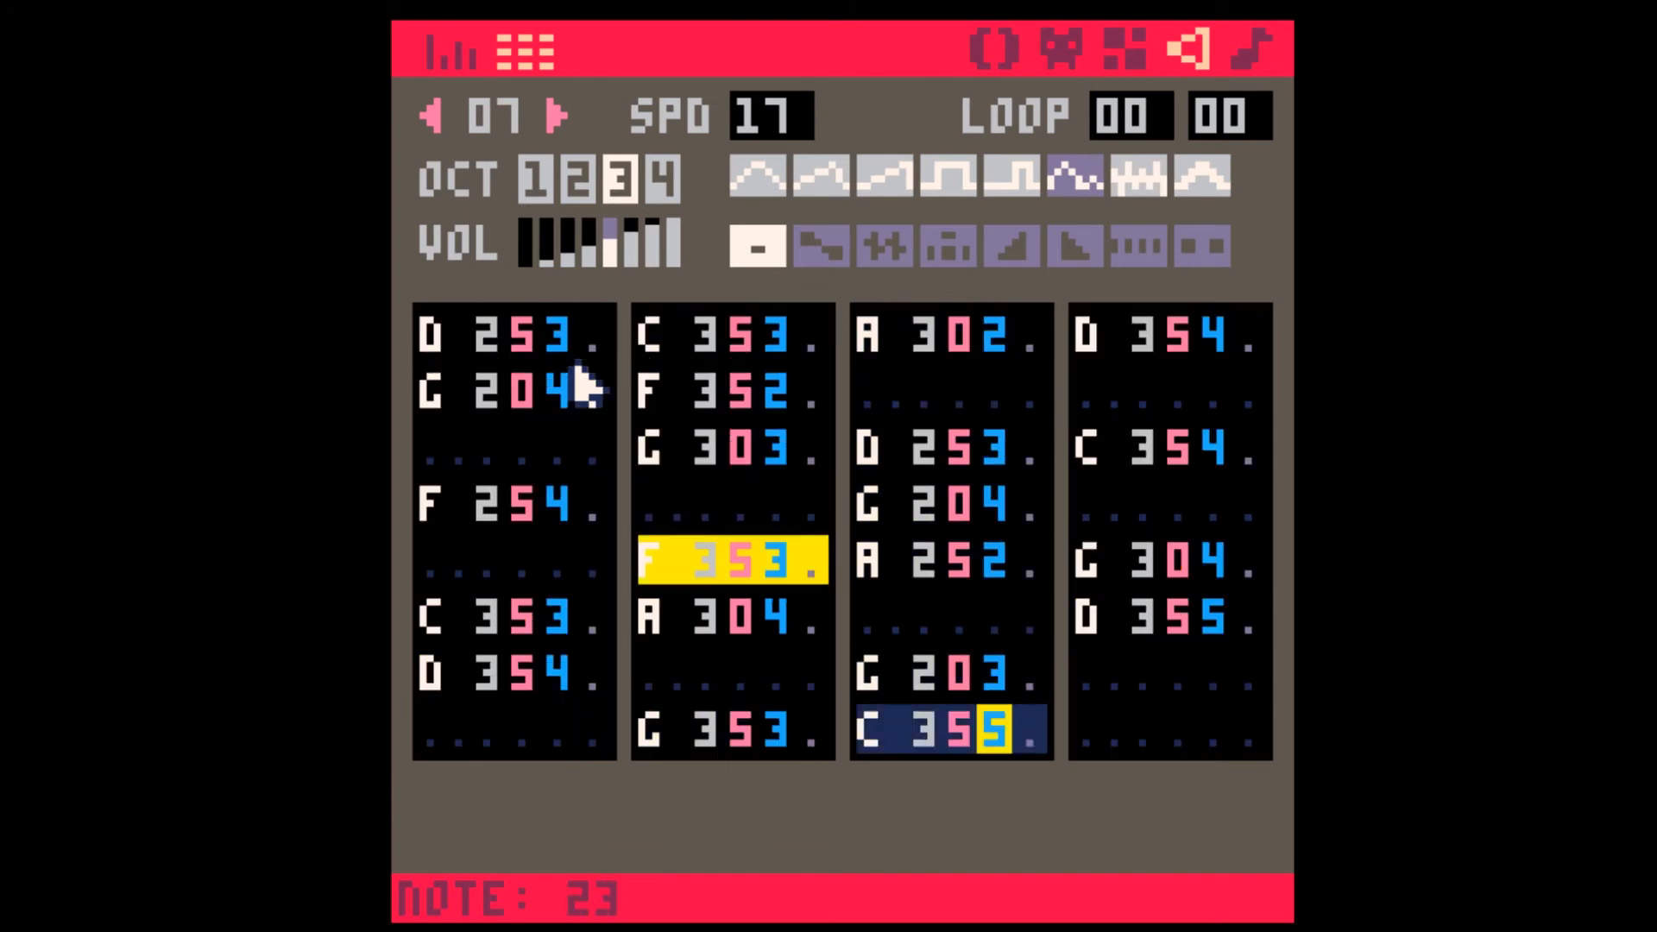
text(2)
key(Down)
- In SFX 07, set volume 3 on notes 24 and 29, and volume 2 on note 28
key(Down)
key(Up)
text(3)
key(Down)
key(Down)
key(Down)
key(Down)
key(Down)
key(Up)
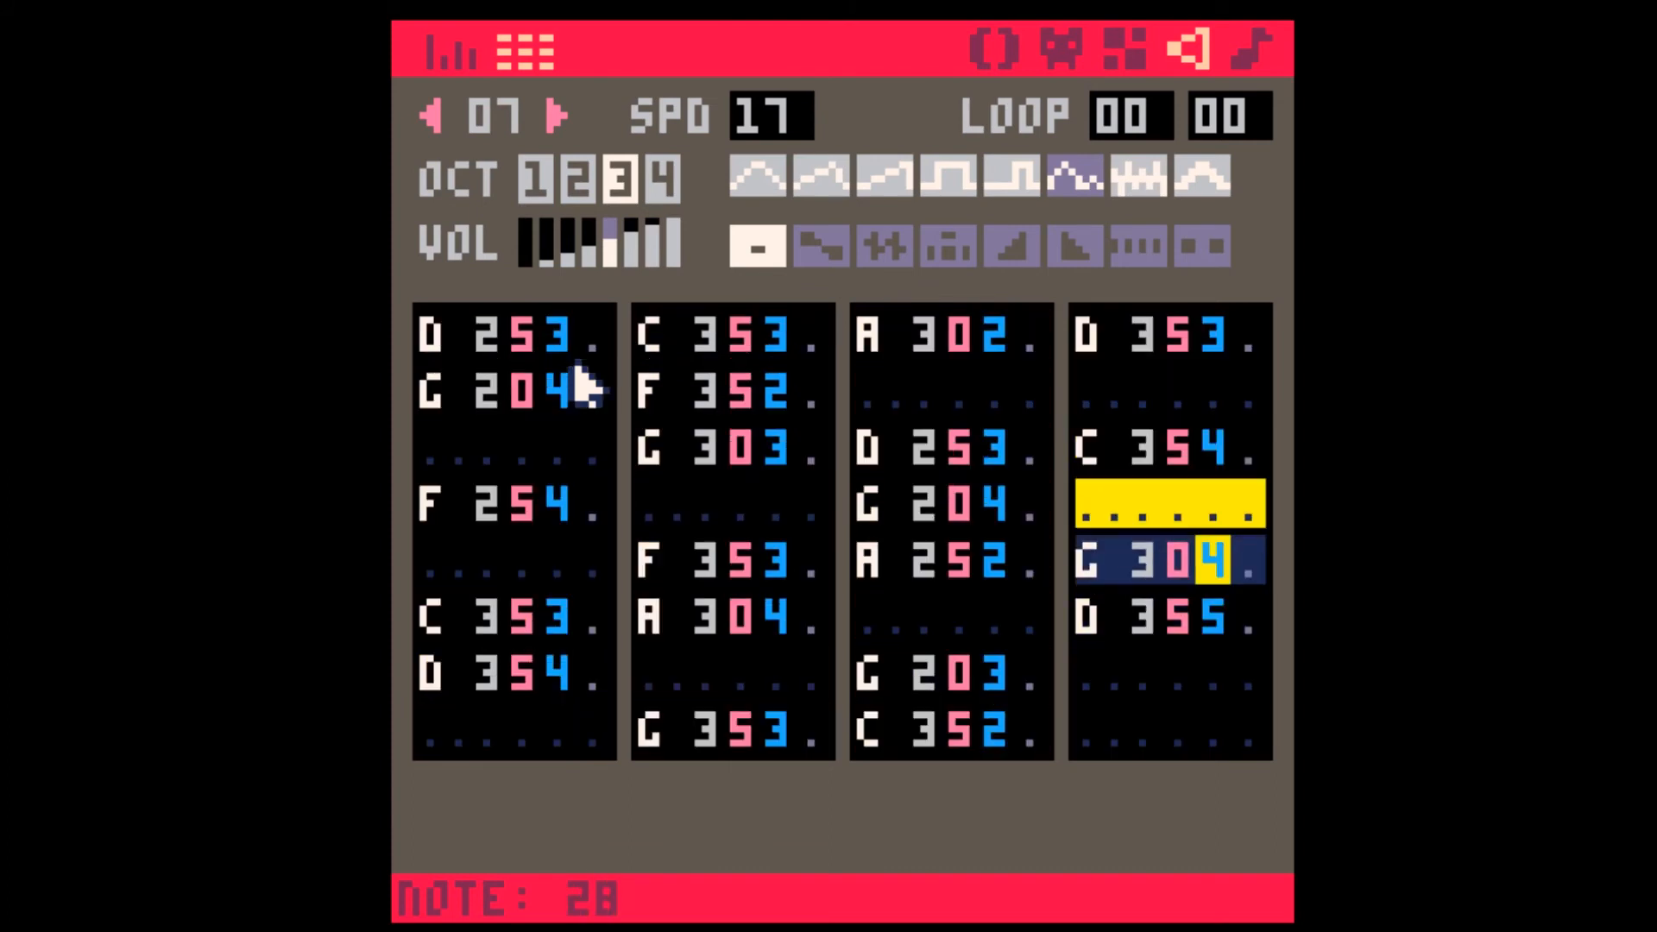
text(2)
key(Down)
text(3)
key(Down)
- Apply effect 5 to notes 1, 3, 5, 9, 12 and 15 of SFX 07
click(580, 390)
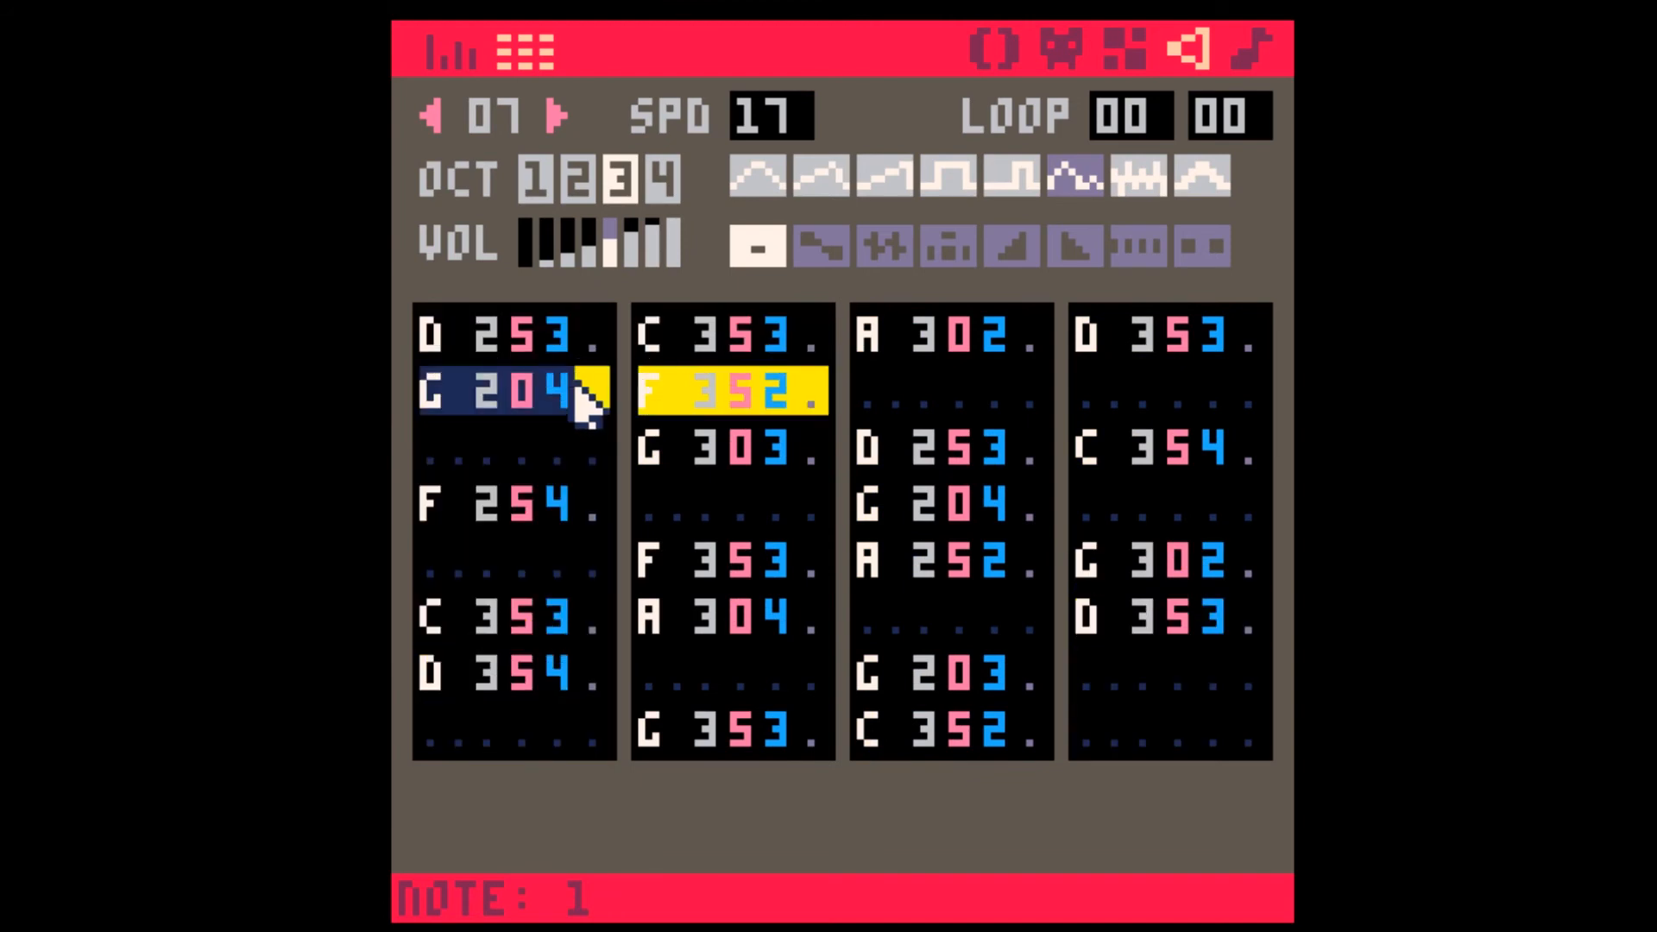
text(5)
click(592, 500)
text(5)
key(Down)
key(Down)
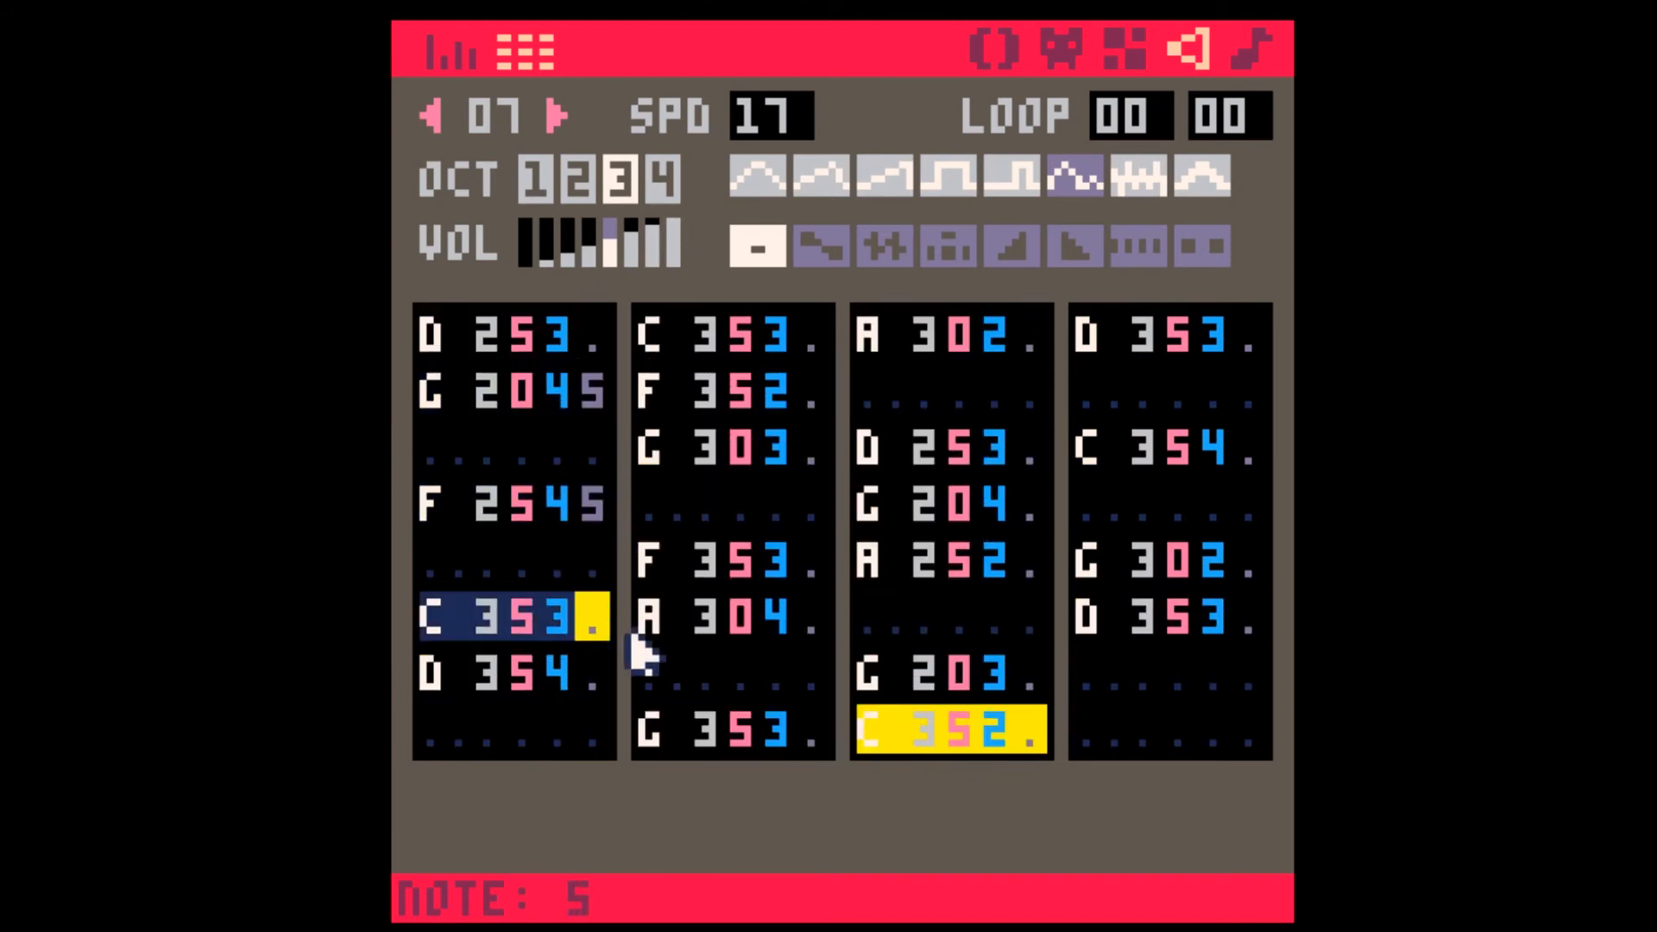
text(5)
click(816, 566)
text(5)
click(822, 393)
text(5)
click(810, 728)
text(5)
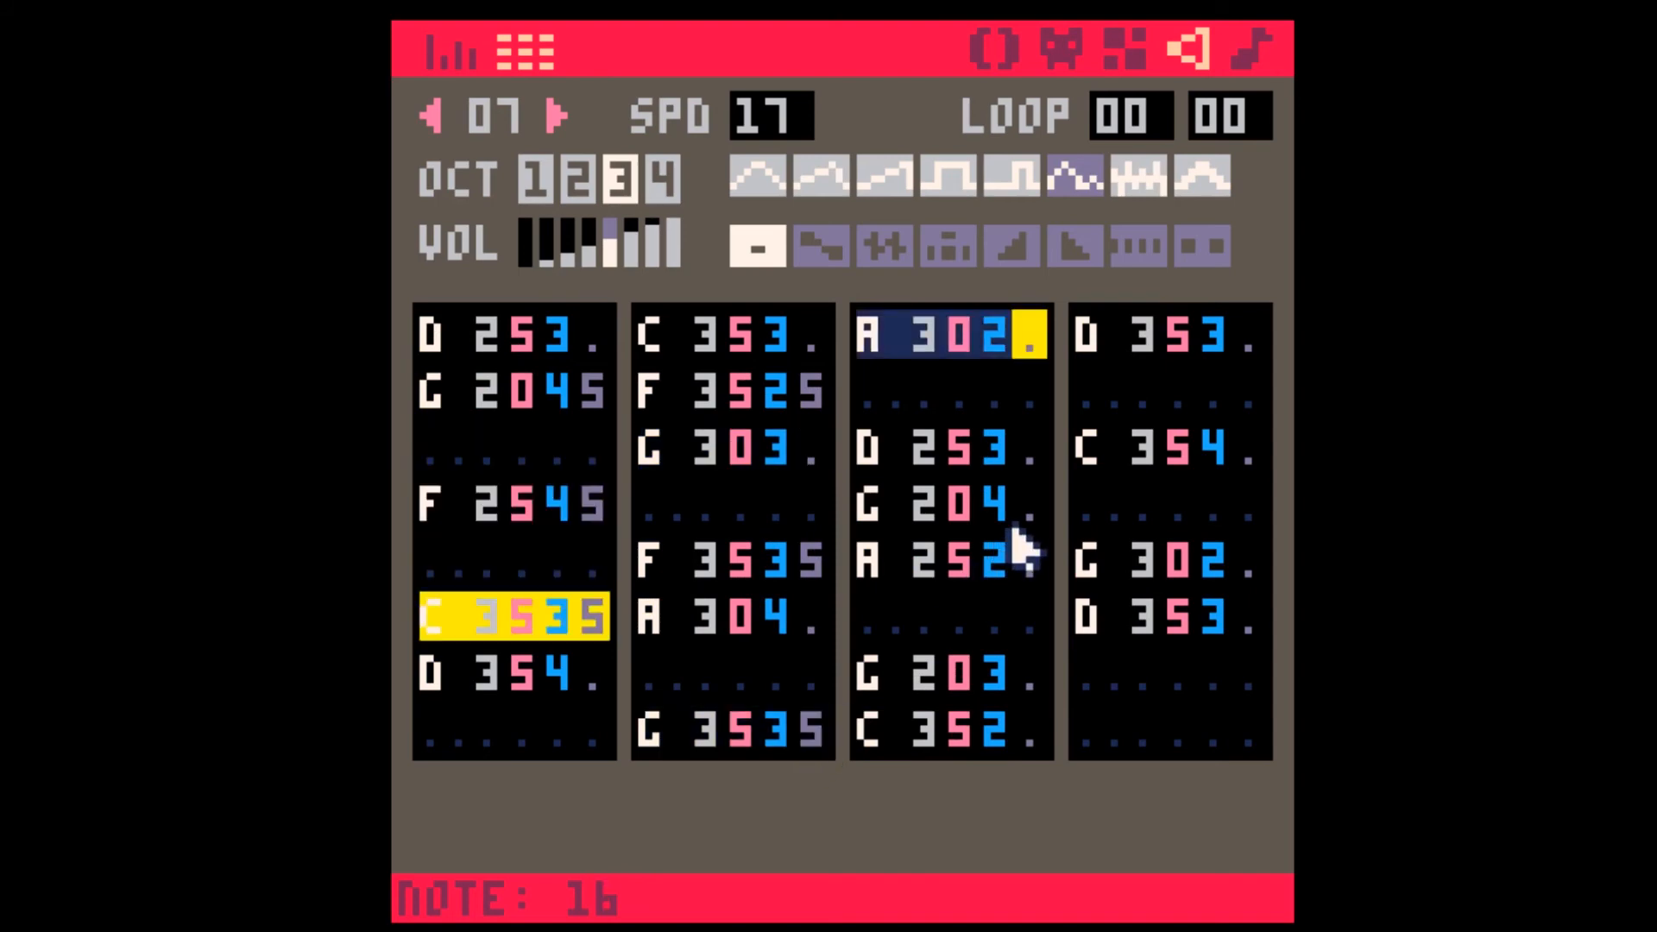
- Apply effect 5 to notes 19, 23, 26 and 28 of SFX 07
click(1027, 516)
text(5)
click(1027, 733)
text(5)
click(1243, 561)
text(5)
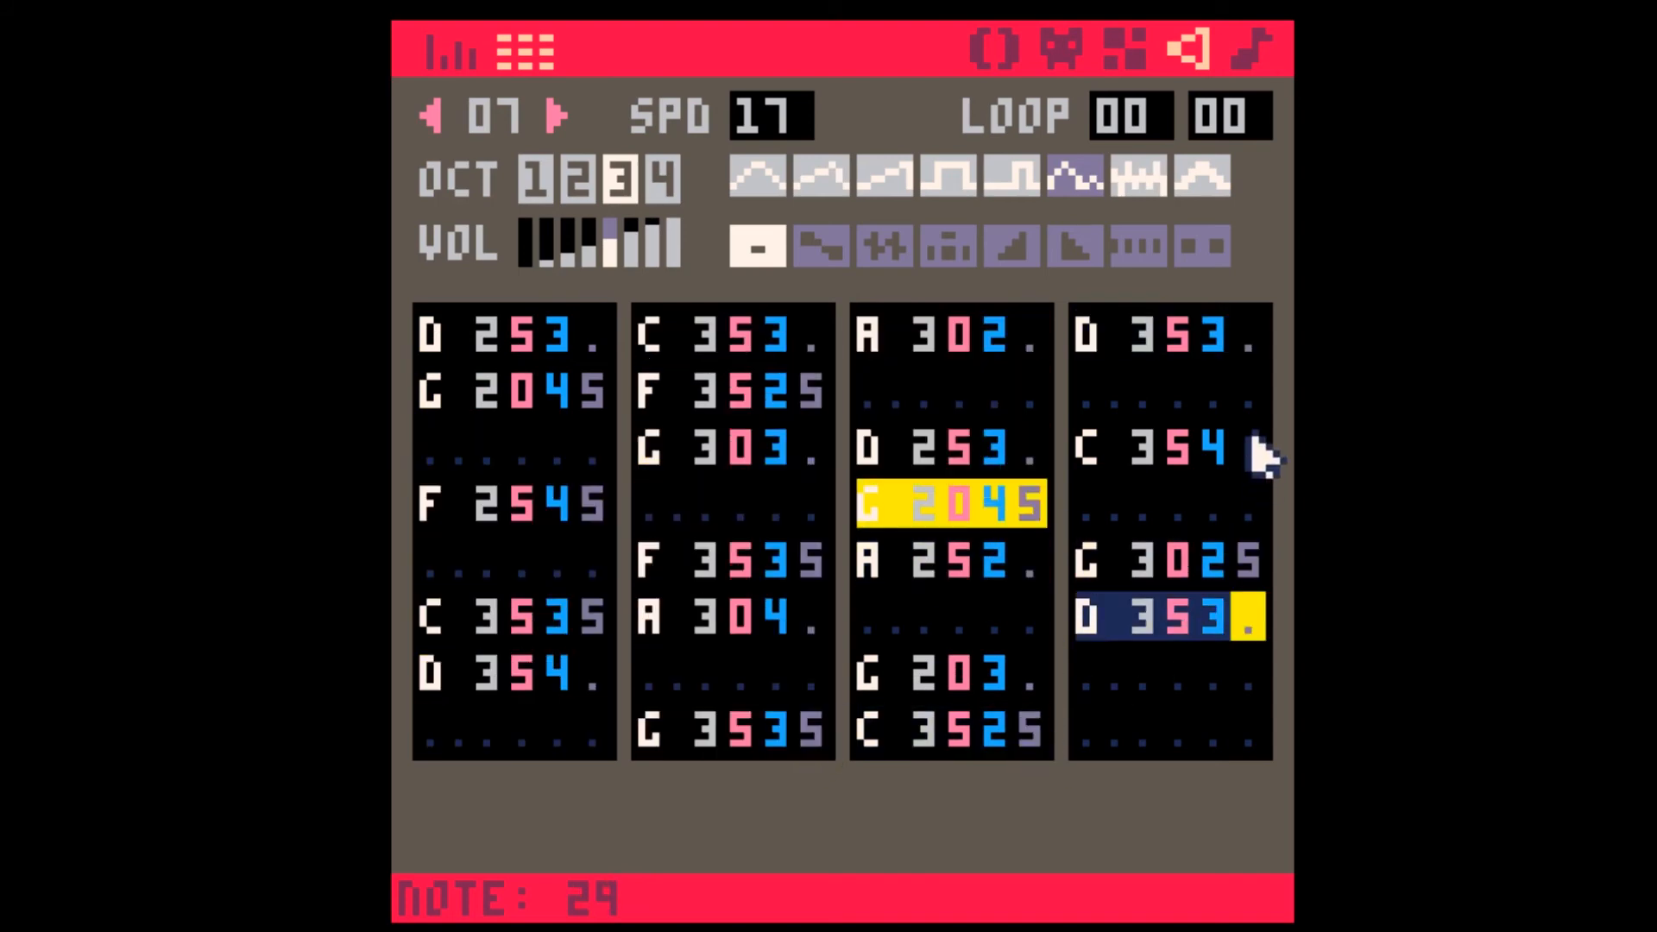
click(1250, 447)
text(5)
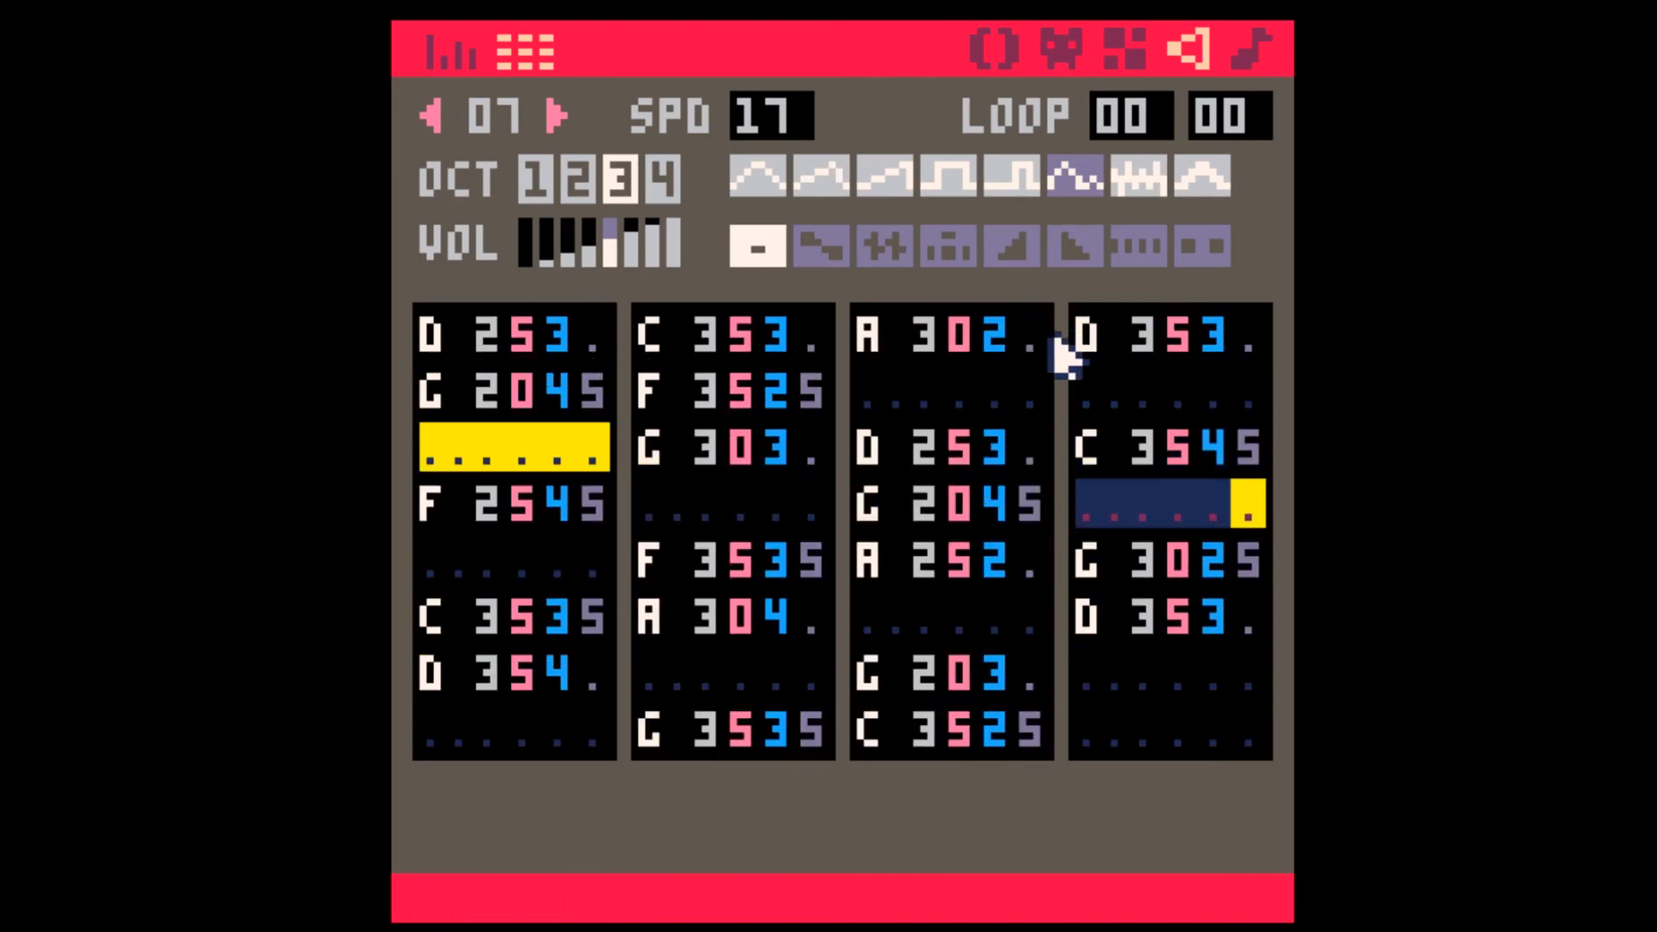
- Apply effect 6 to notes 13, 16 and 22 of SFX 07, and effect 1 to note 29
click(1028, 345)
text(6)
key(Down)
click(580, 329)
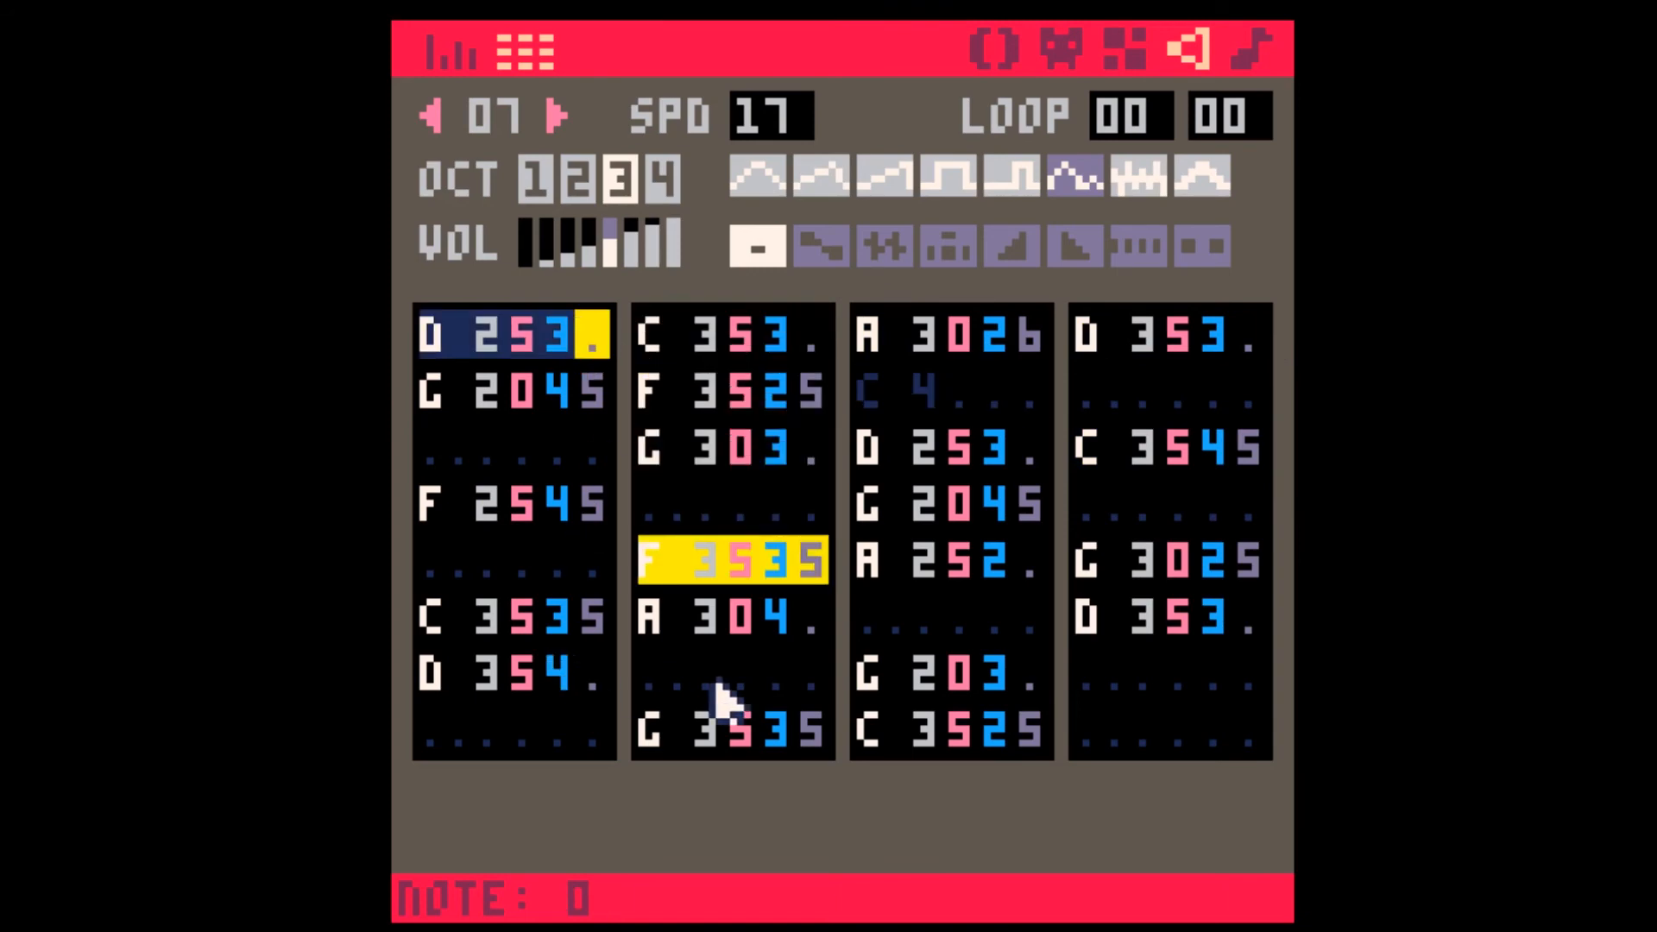
click(808, 618)
text(6)
key(Down)
click(1018, 625)
key(Down)
text(6)
key(Down)
click(1251, 619)
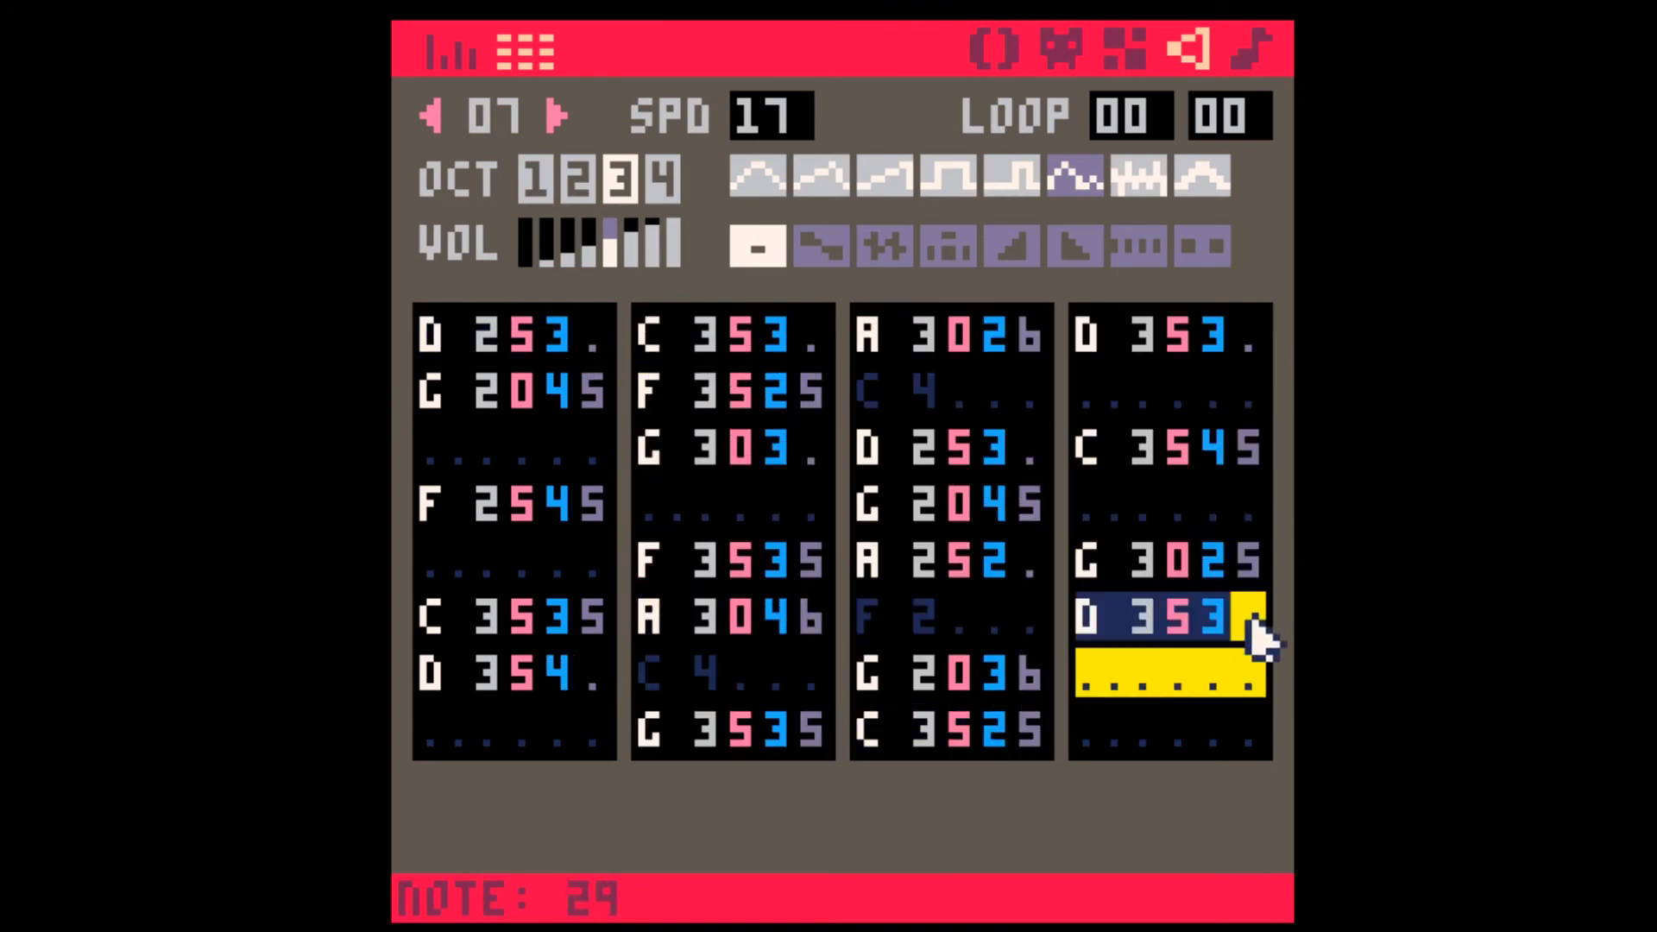
text(1)
key(Down)
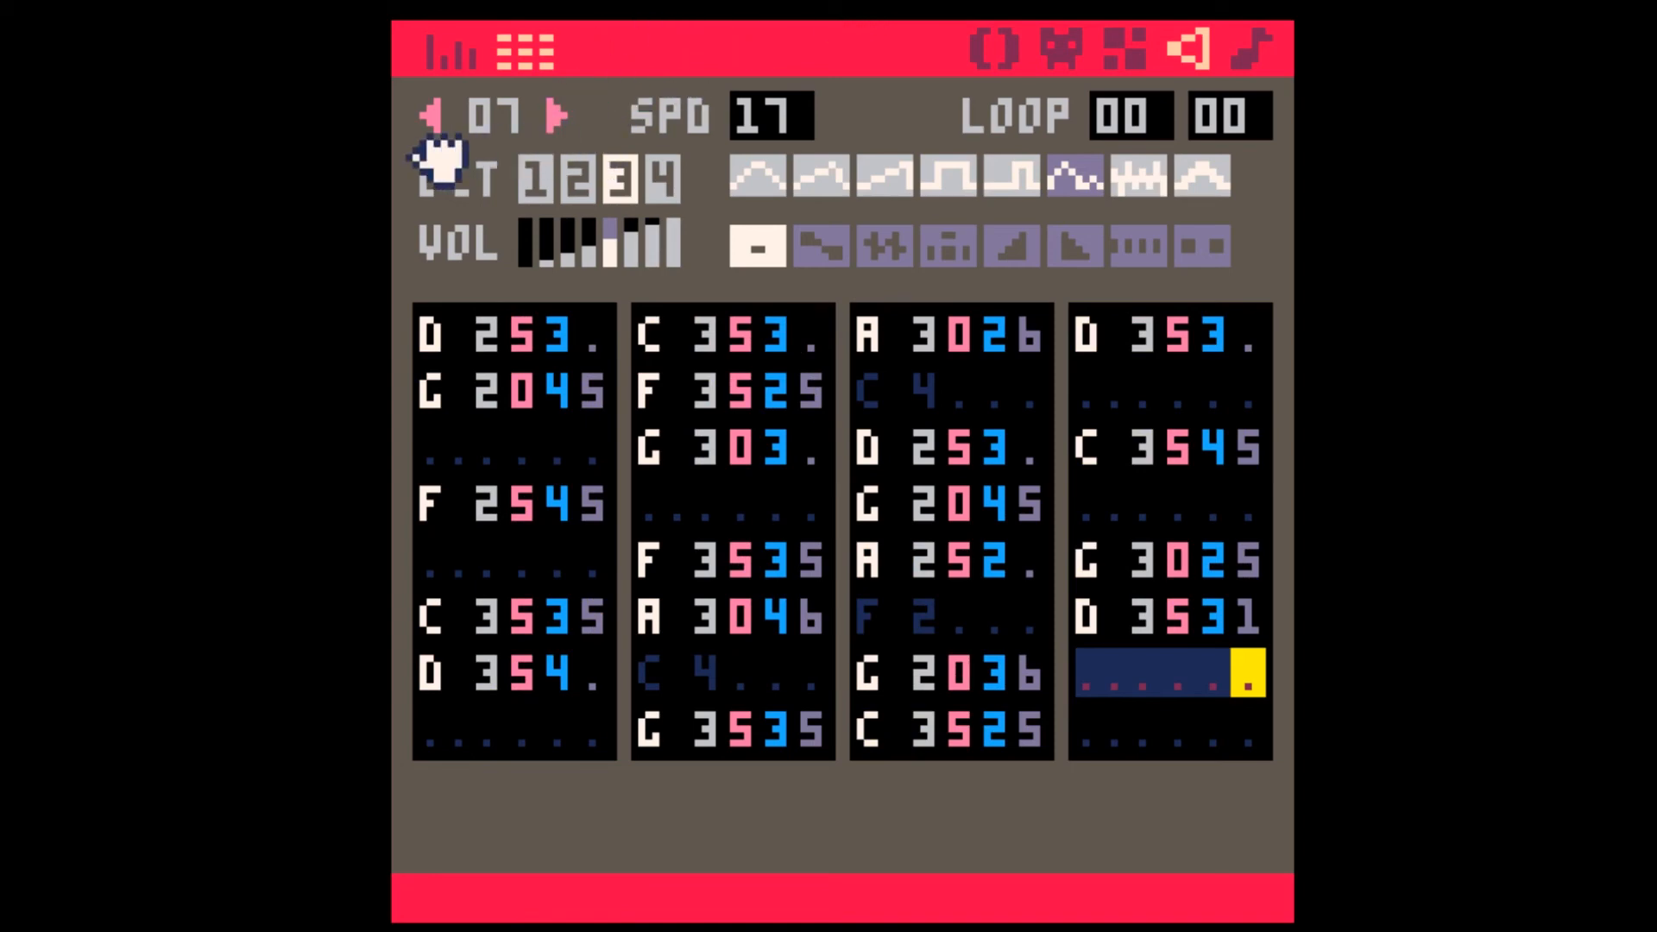
- Duplicate SFX 07 into SFX 08
click(1253, 51)
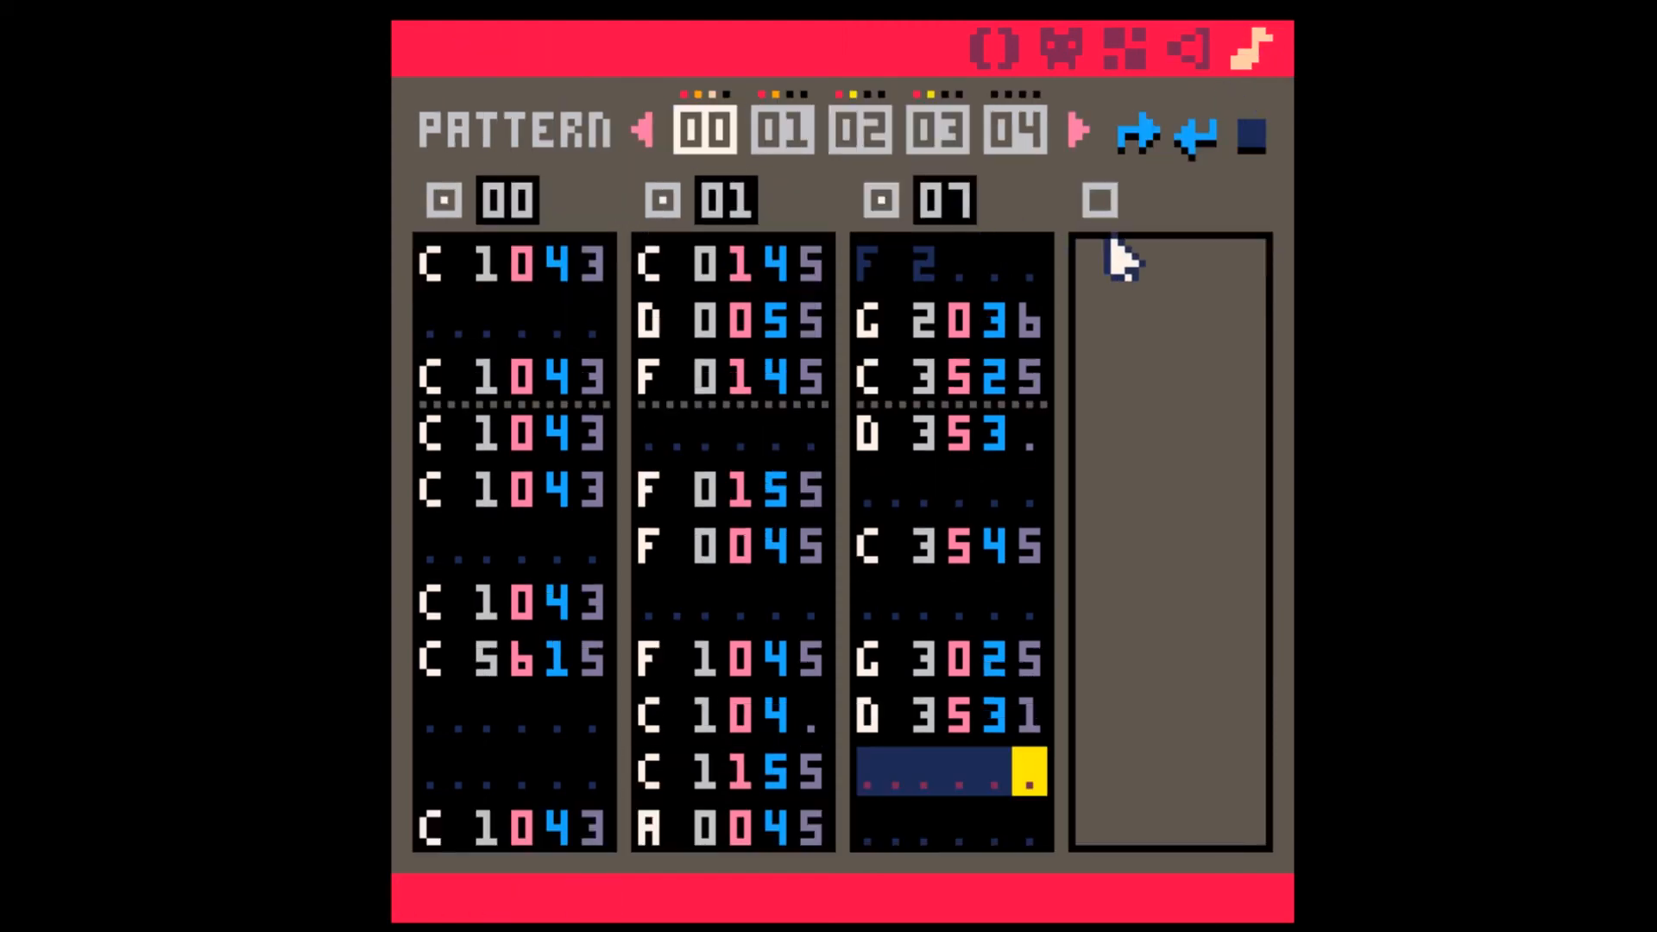
click(1198, 47)
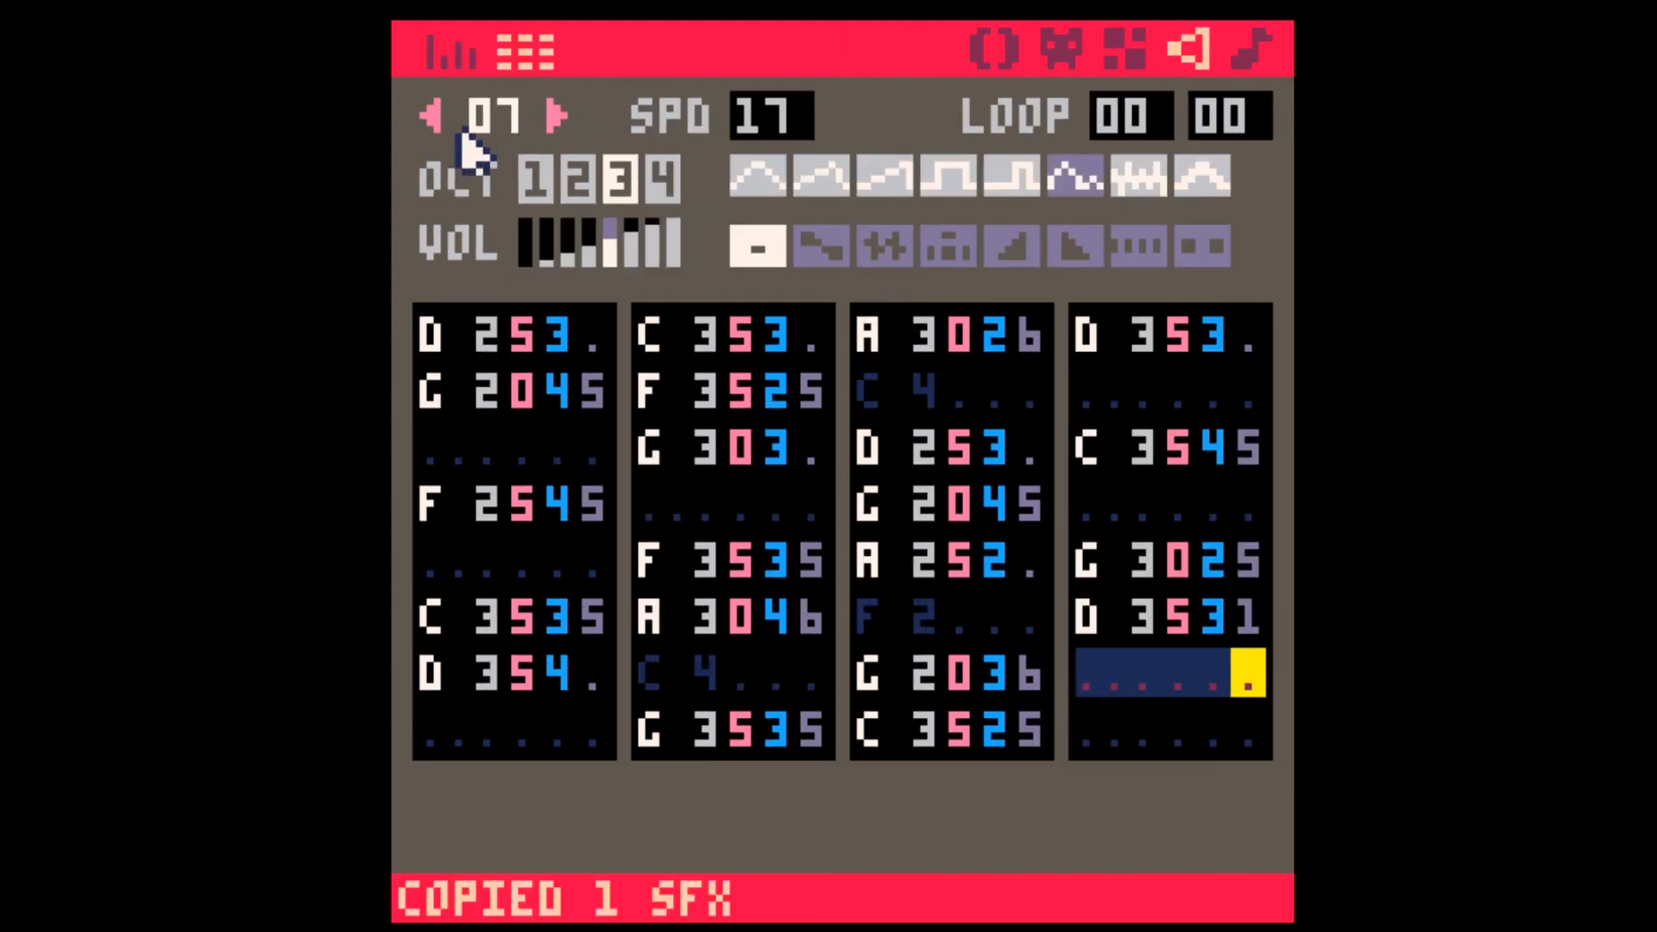
click(557, 117)
key(Tab)
key(Tab)
key(ctrl+v)
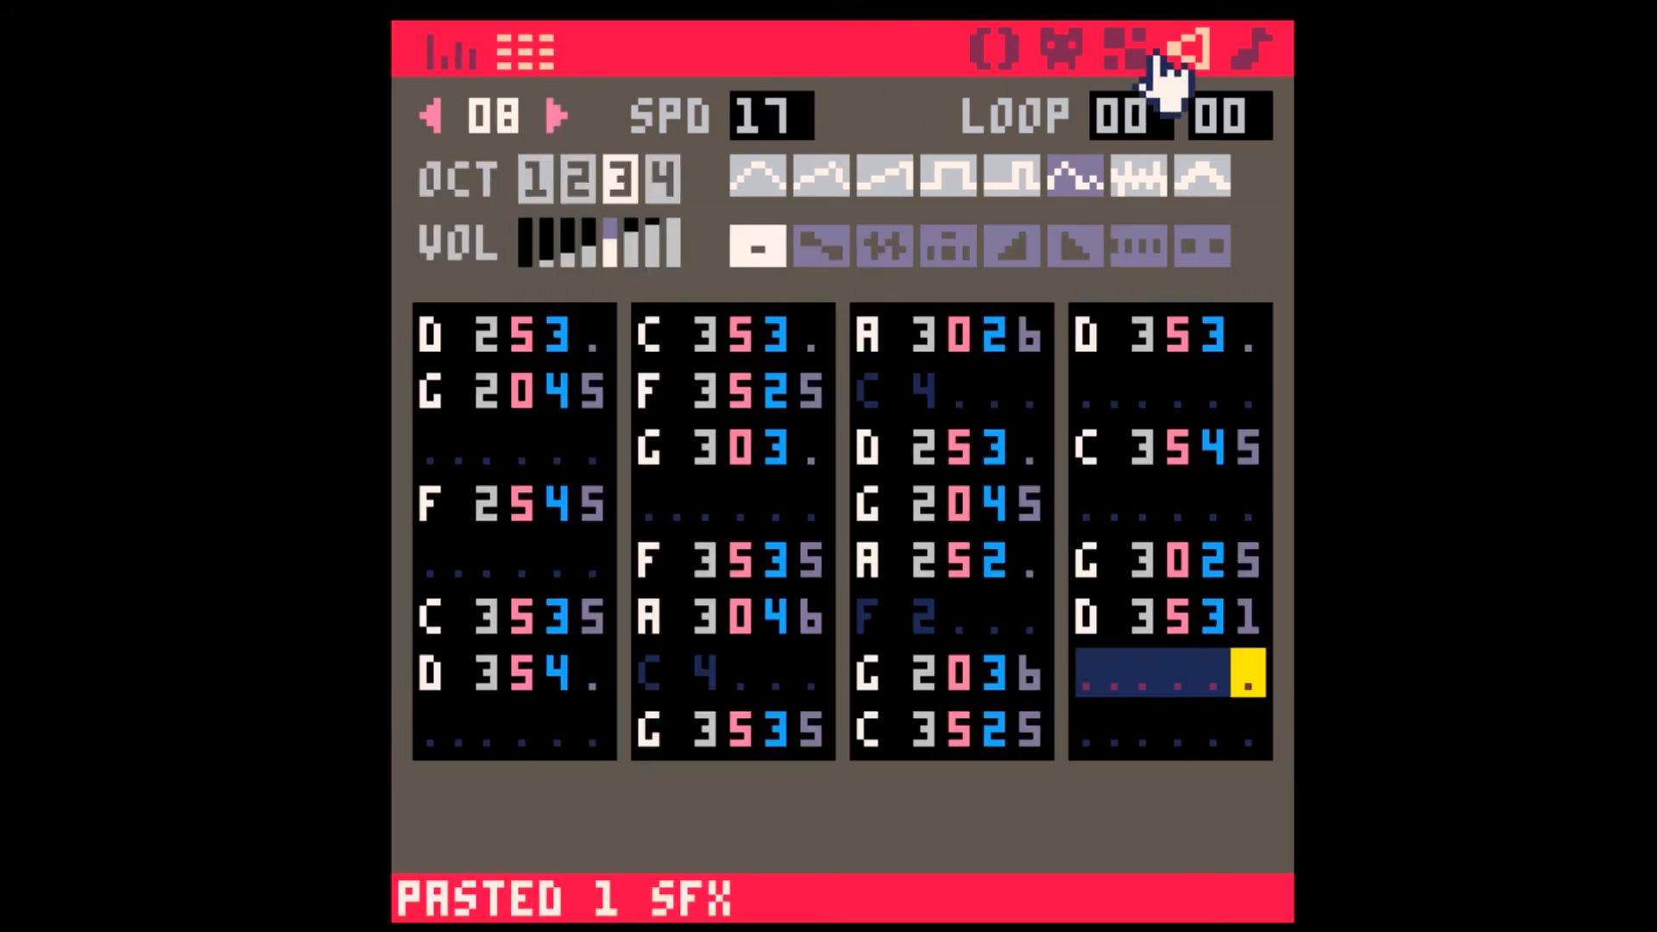
- Enable the fourth channel of music pattern 00 and assign SFX 08 to it
click(1226, 43)
click(1103, 197)
scroll(1156, 216, up, 4)
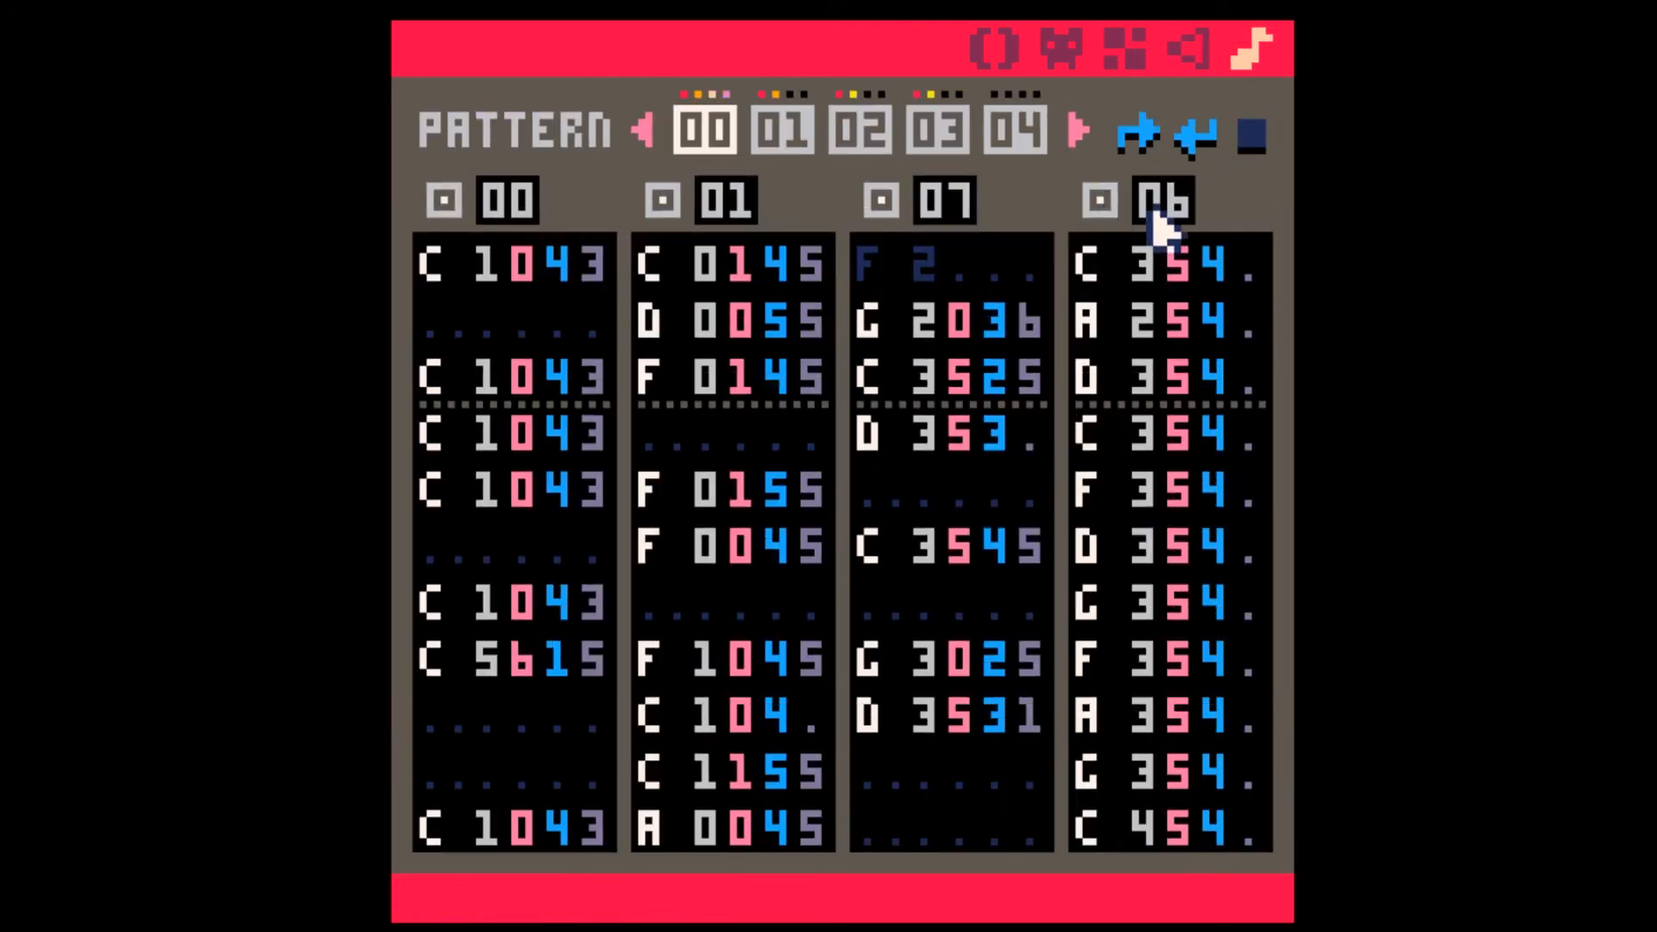
- Shift the run in SFX 08 two notes later by copying all its notes to note 2 and clearing notes 0 and 1
click(449, 333)
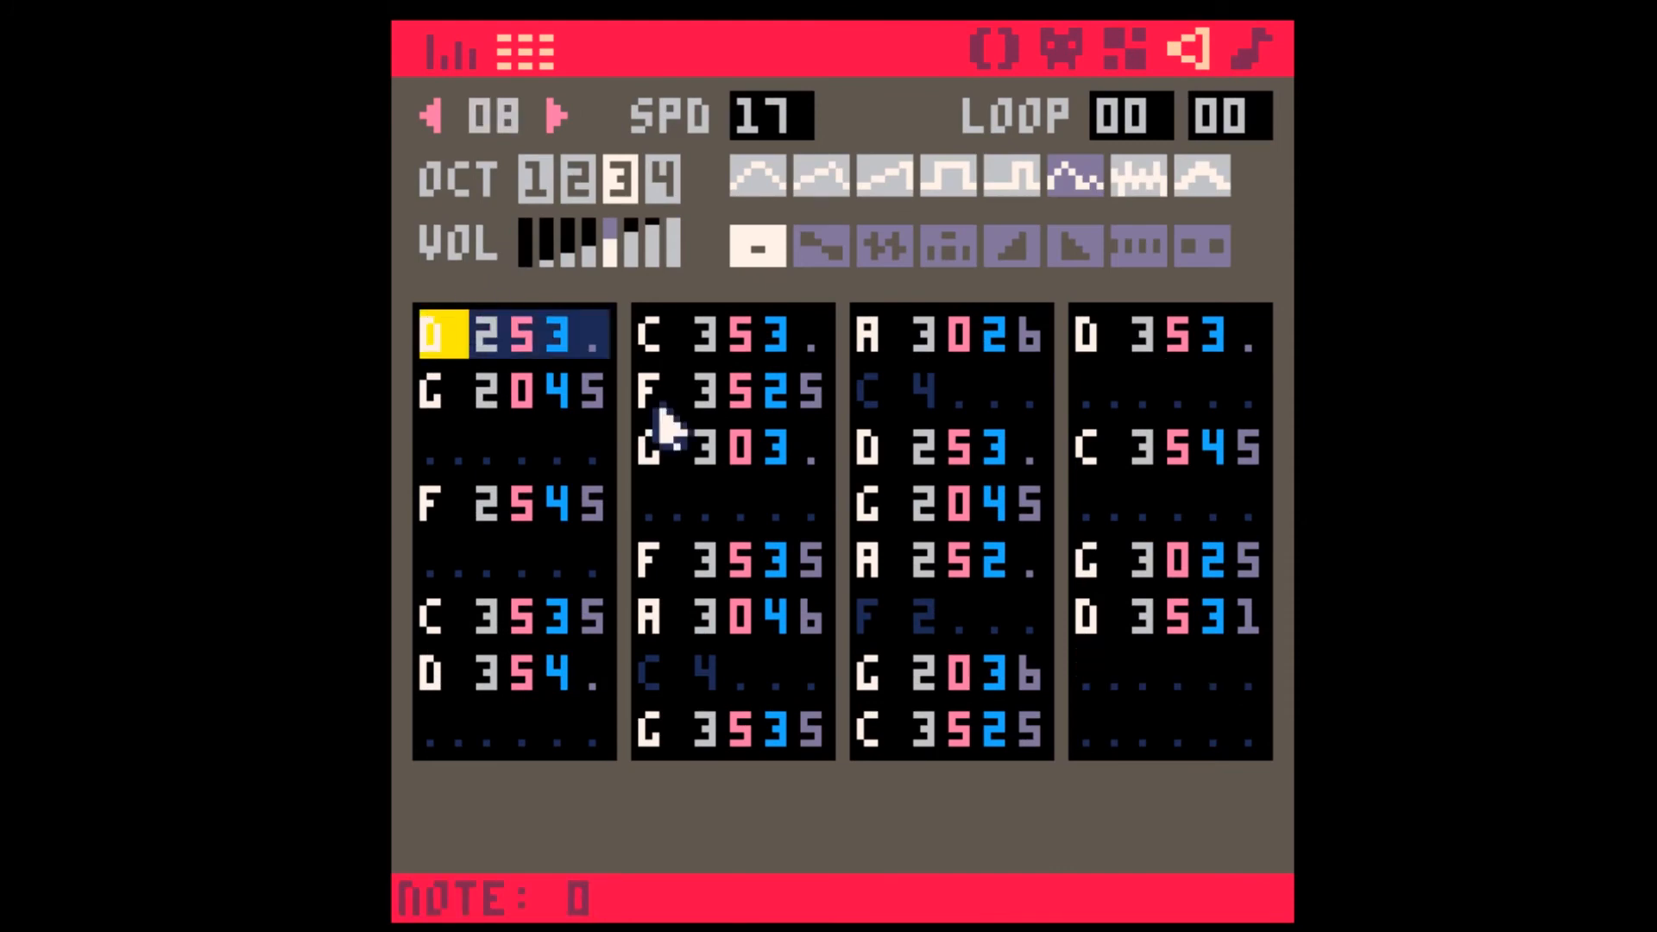
shift+click(1257, 733)
key(ctrl+c)
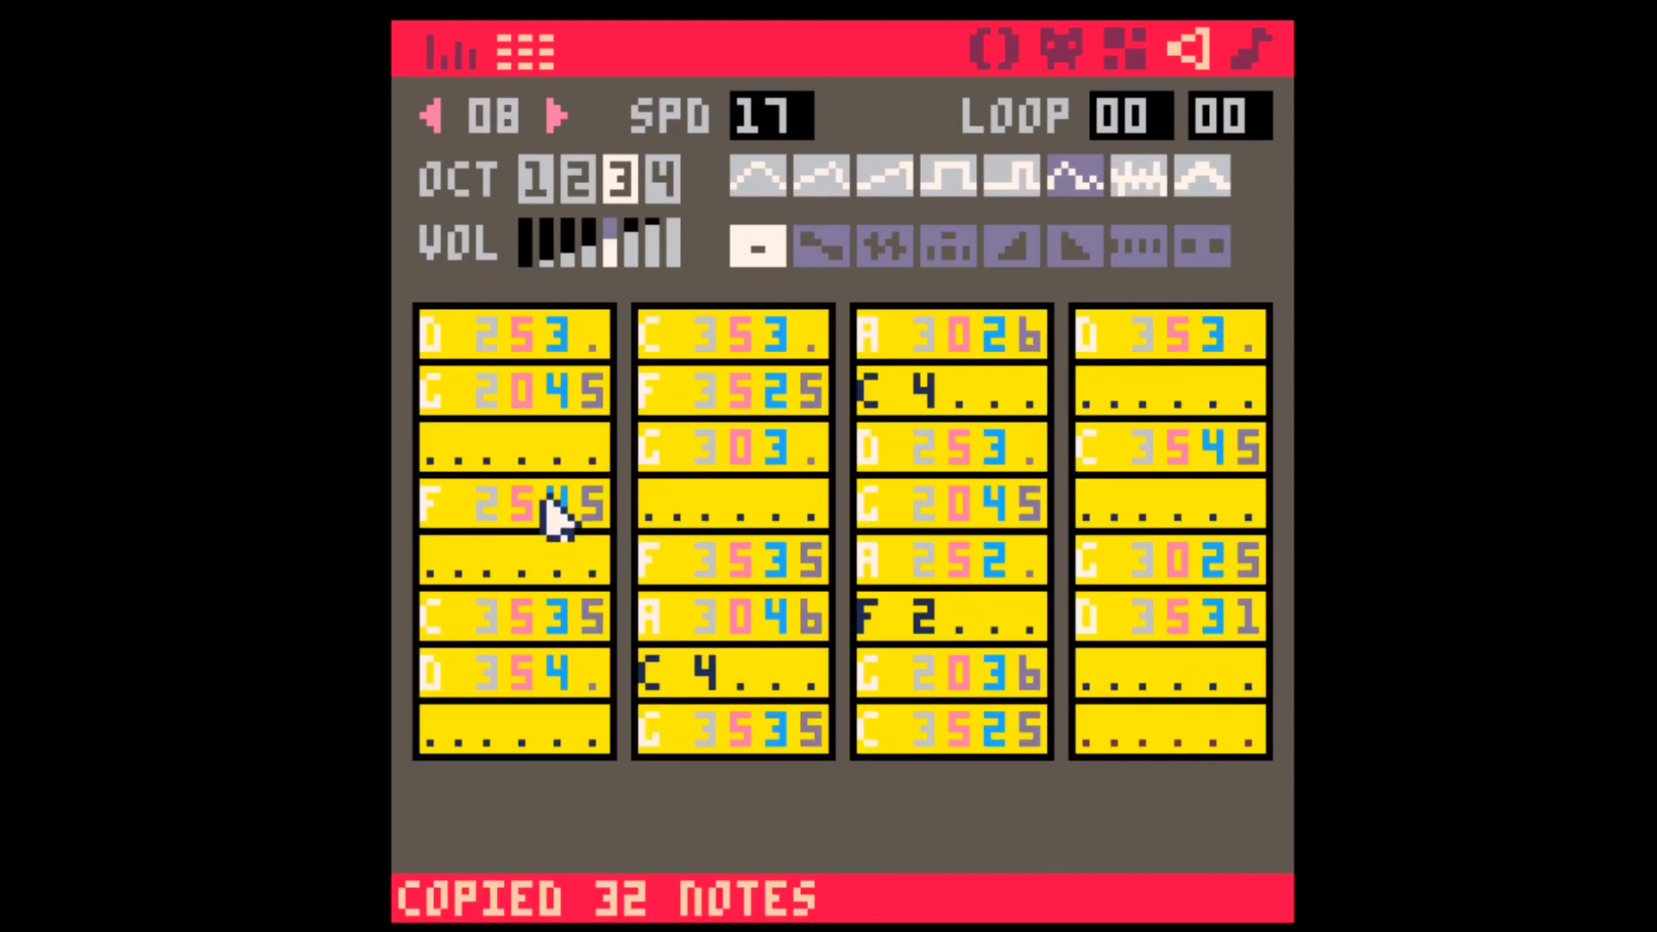
click(444, 450)
key(ctrl+v)
click(557, 344)
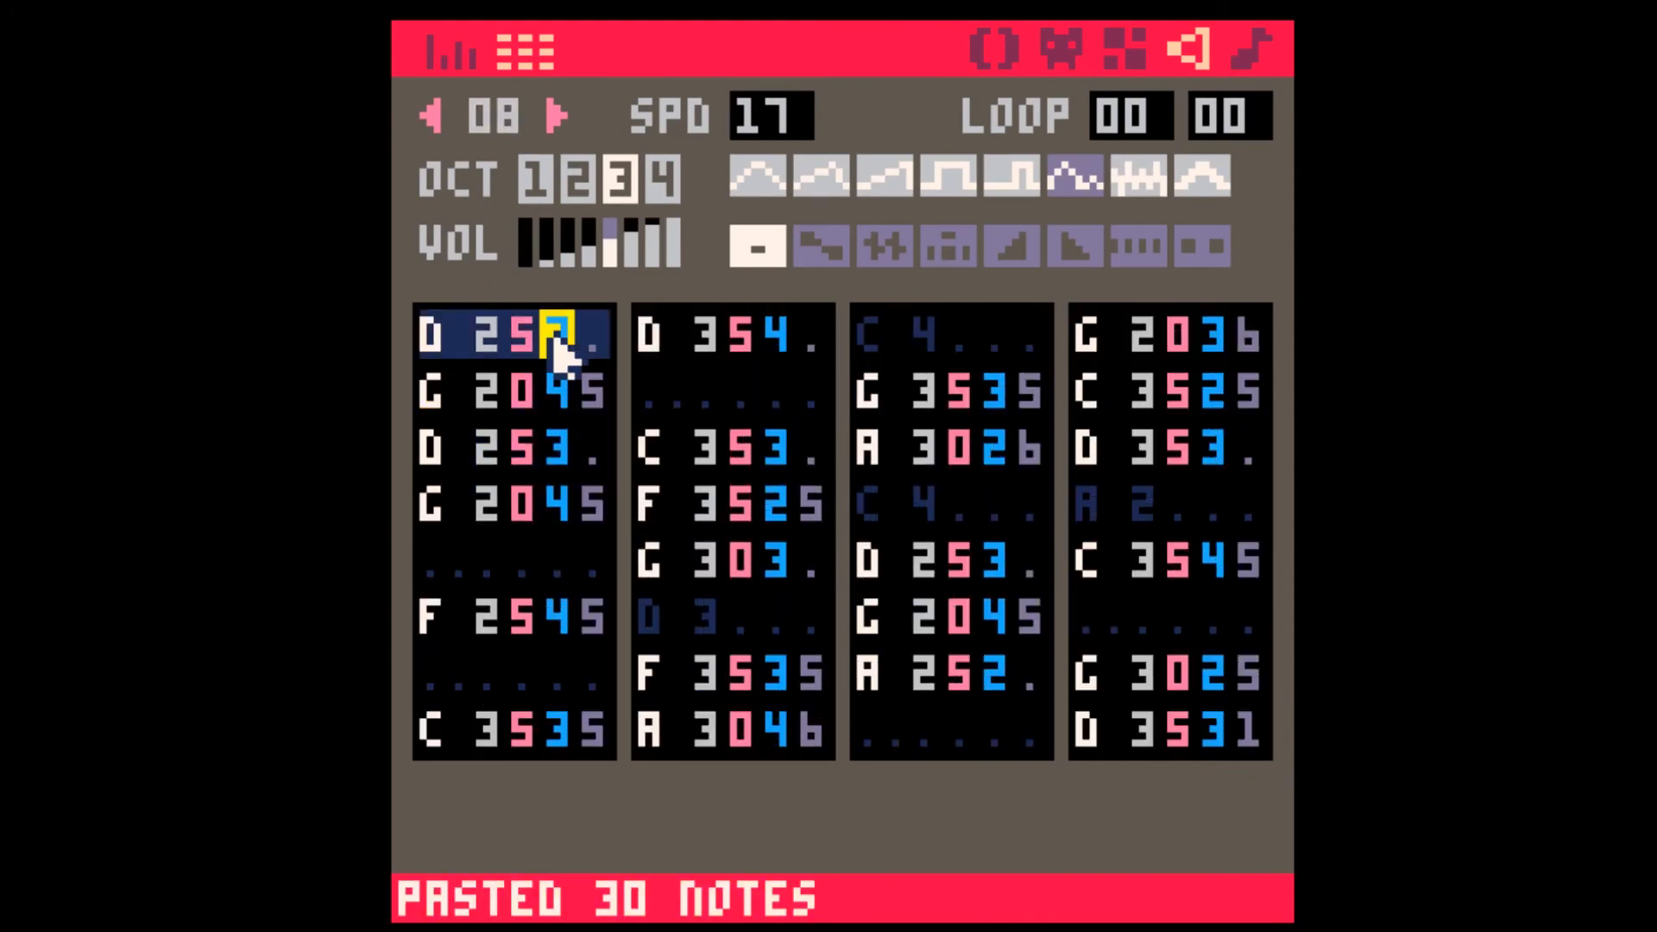
key(Delete)
key(Delete)
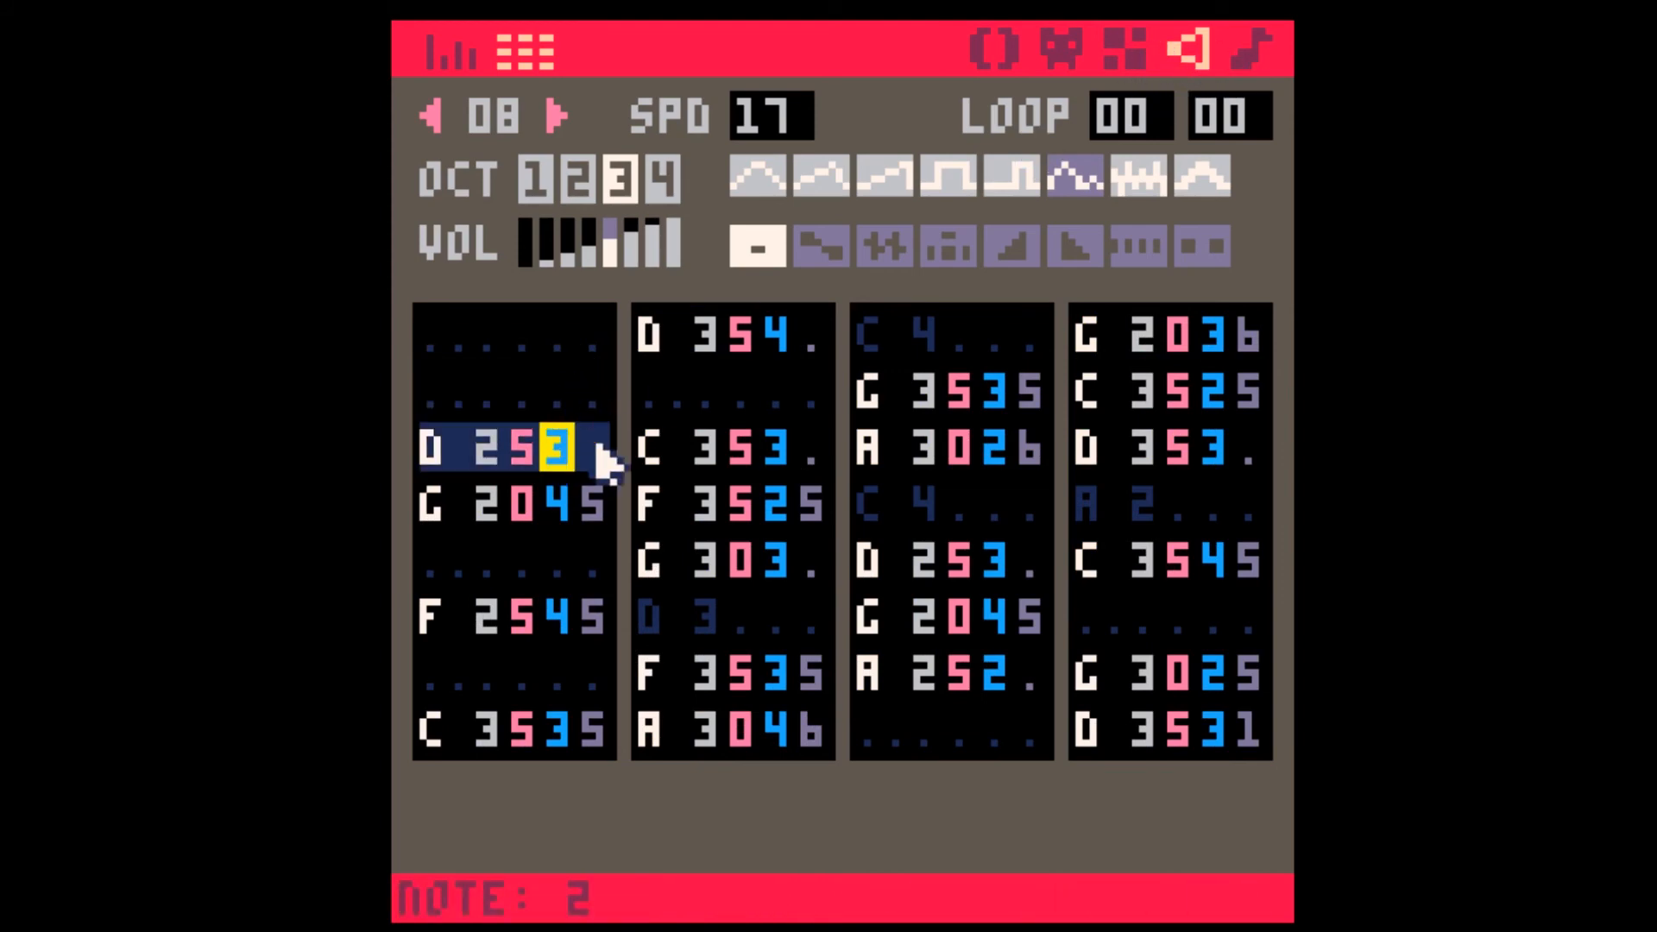
- In SFX 08, set volume 1 on notes 2, 7 and 11, and volume 2 on notes 3, 5, 8 and 10
text(12)
key(Down)
text(2)
key(Down)
text(12)
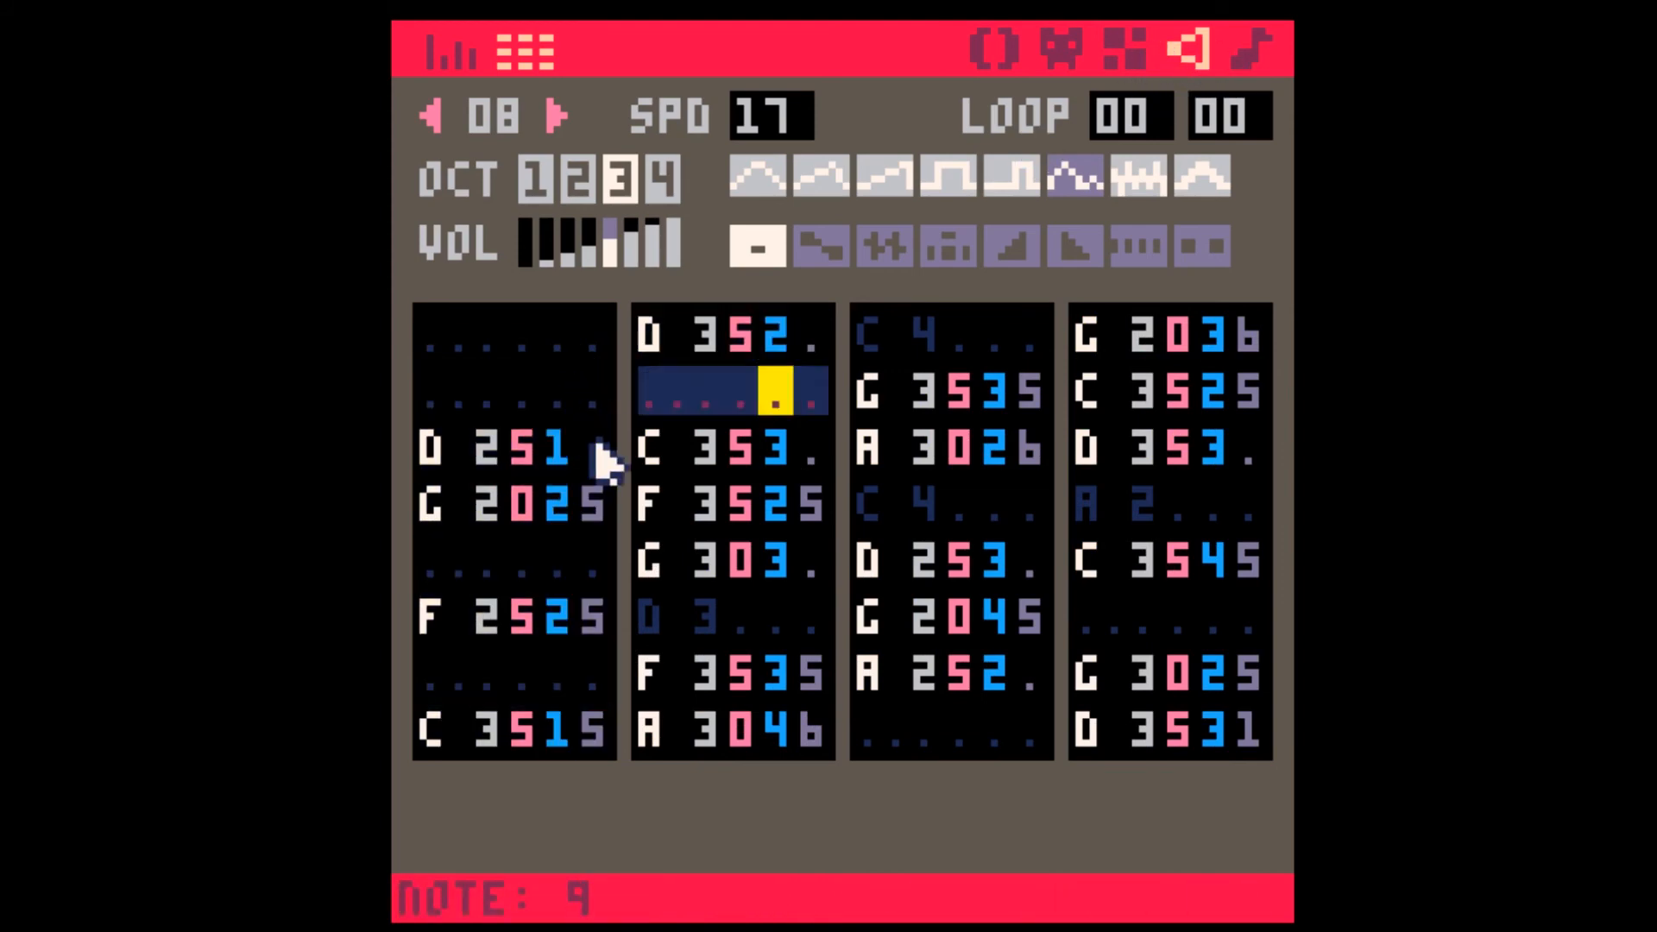
key(Down)
text(1)
key(Up)
text(21)
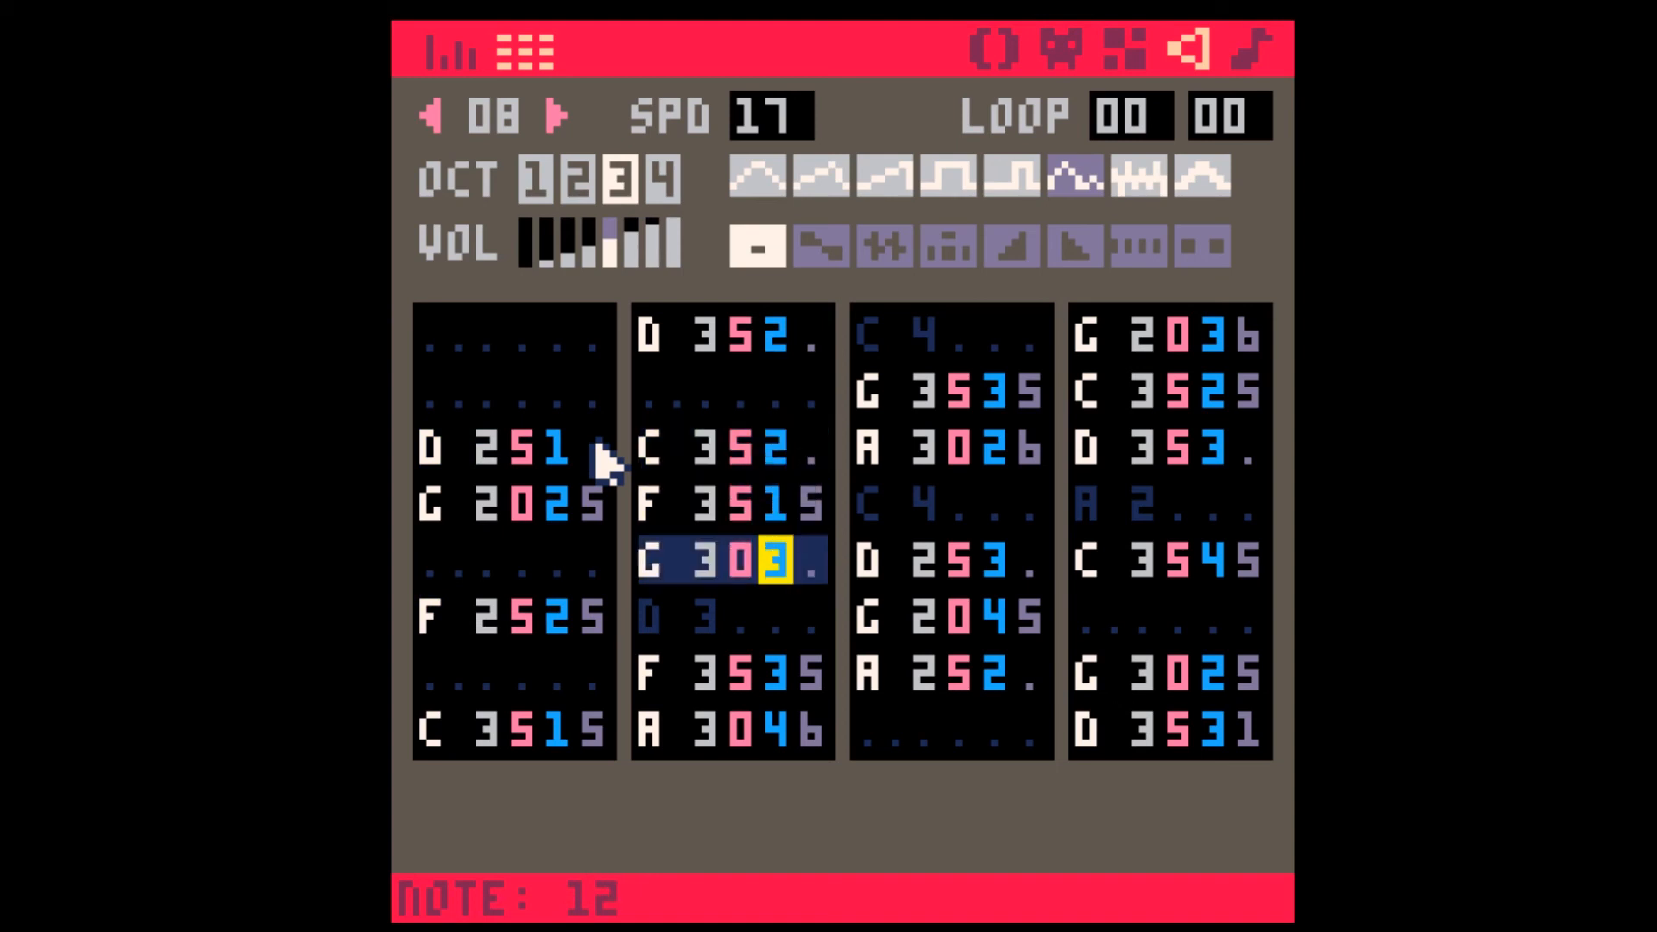
- In SFX 08, set volume 2 on notes 12, 14, 17, 20 and 21, and volume 1 on notes 15, 18 and 22
text(2)
key(Down)
text(21)
key(Down)
text(21)
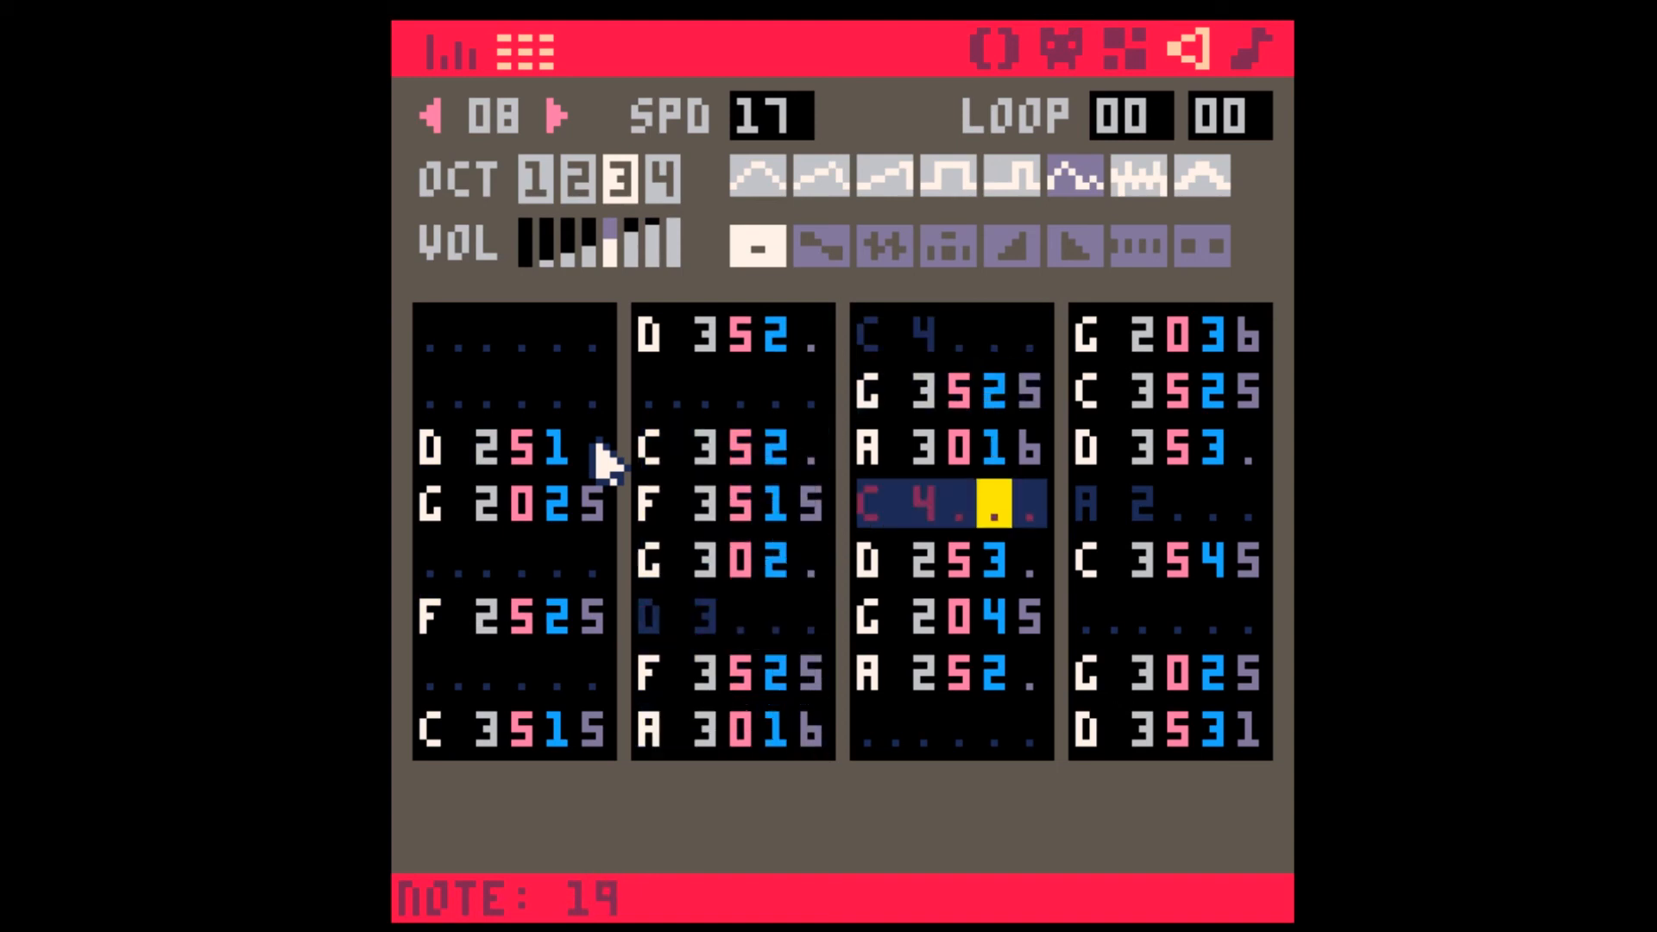
key(Down)
text(221)
key(Down)
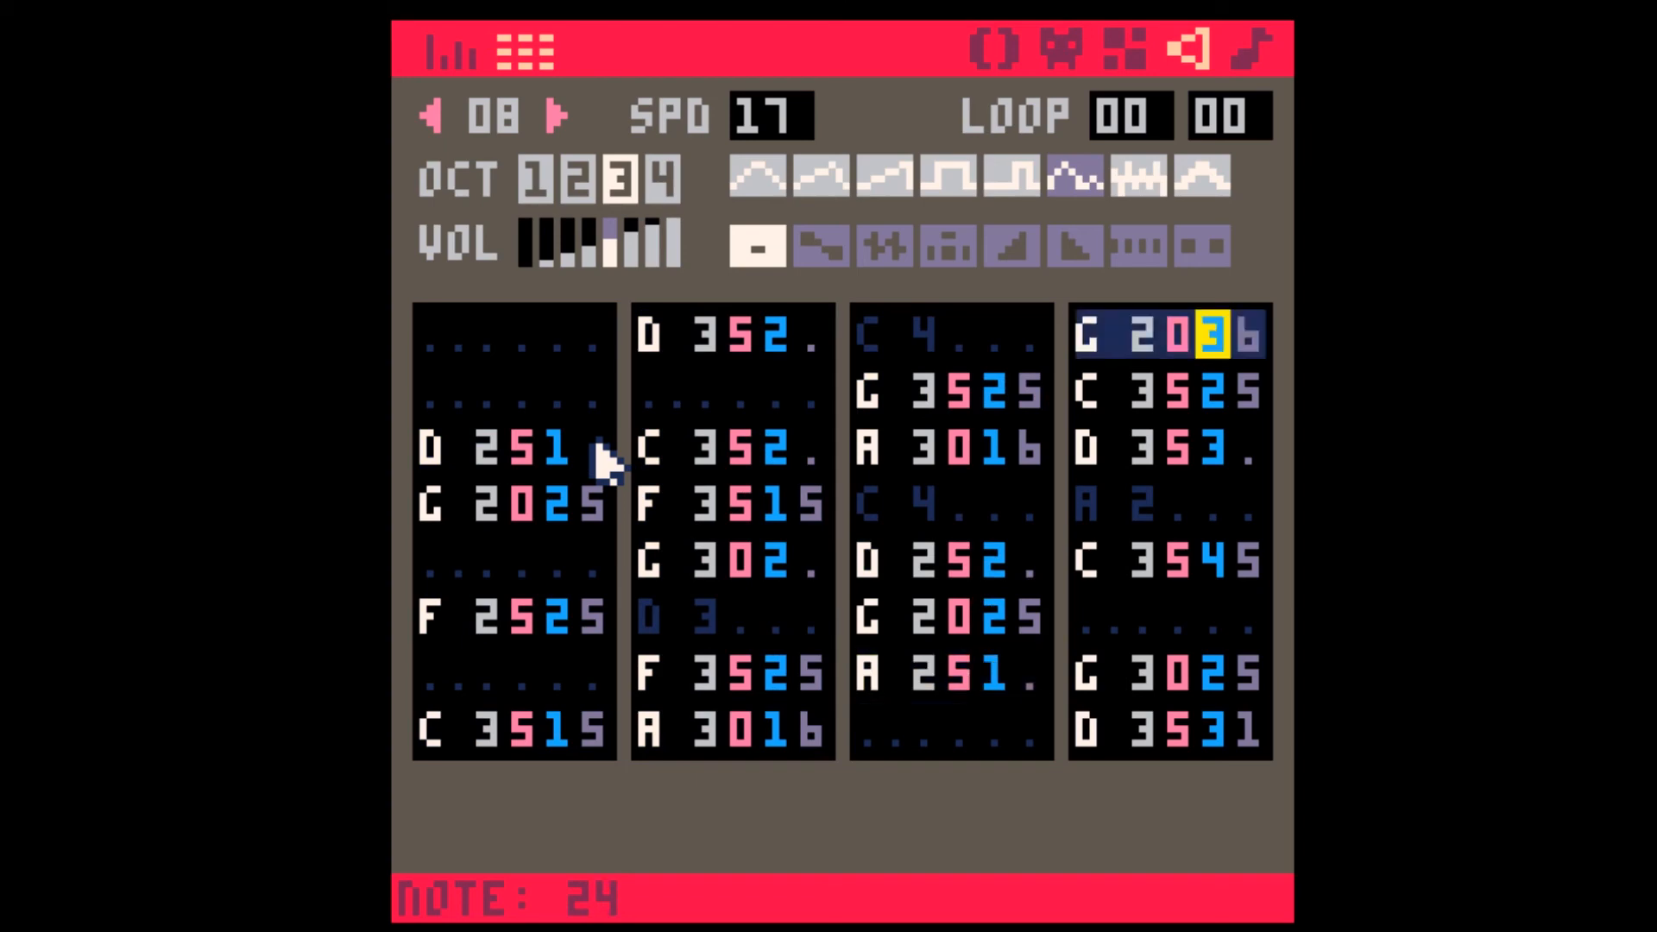
- In SFX 08, set volume 2 on notes 24, 26 and 28, and volume 1 on notes 25 and 31
text(212)
key(Down)
text(2)
key(Down)
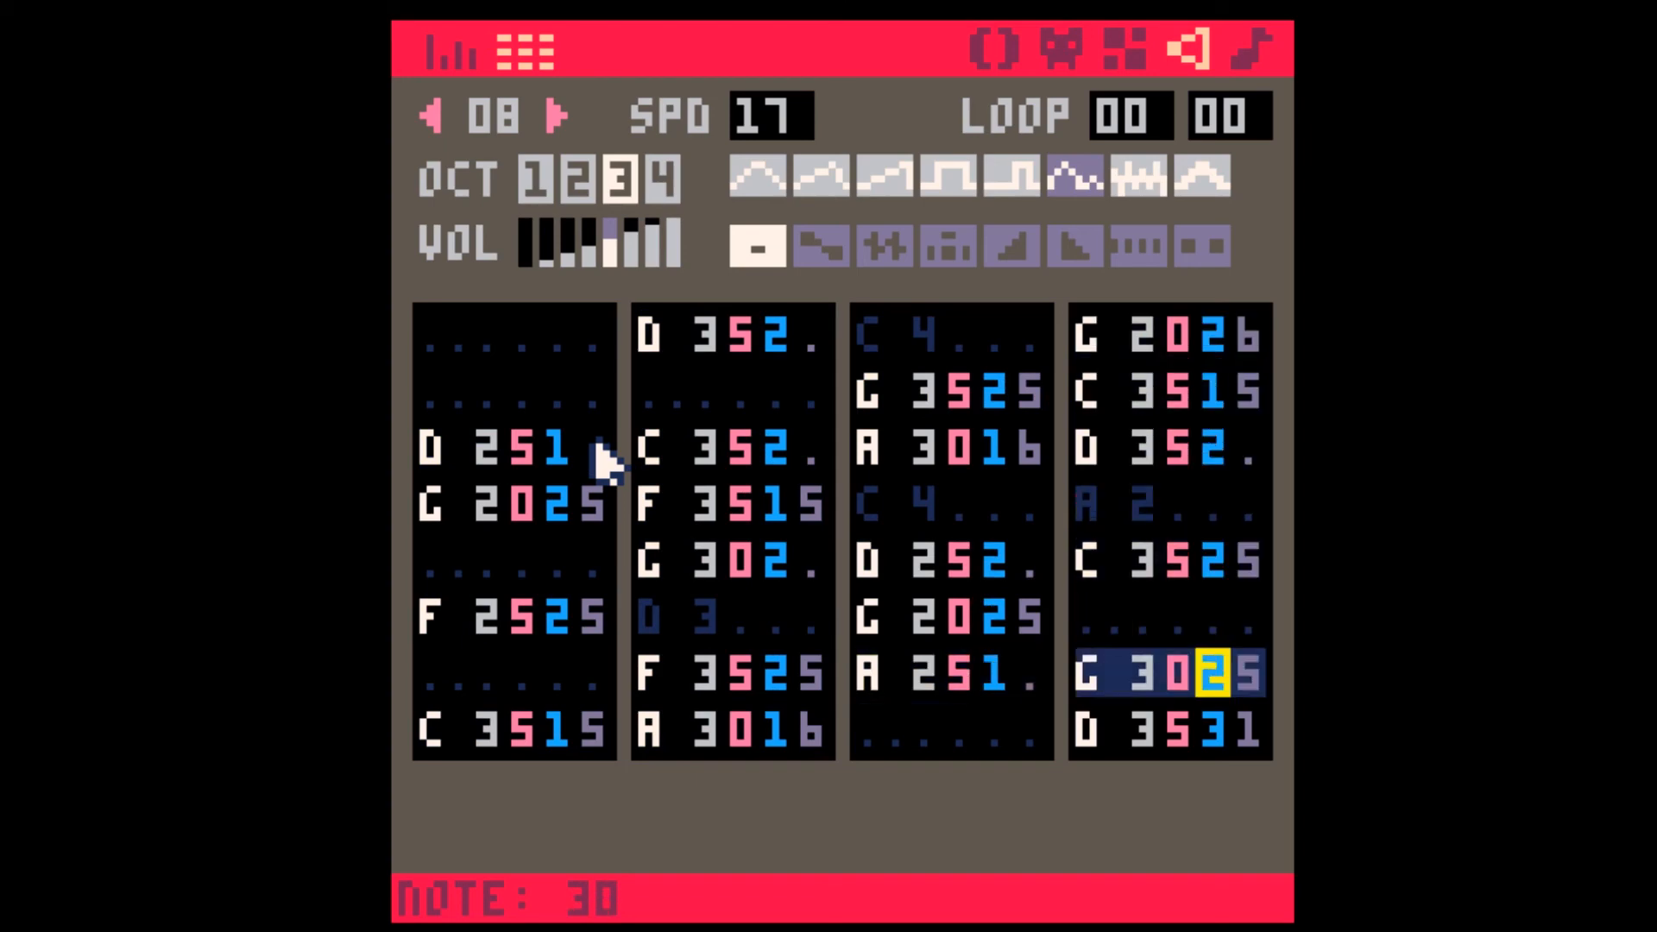
key(Down)
text(1)
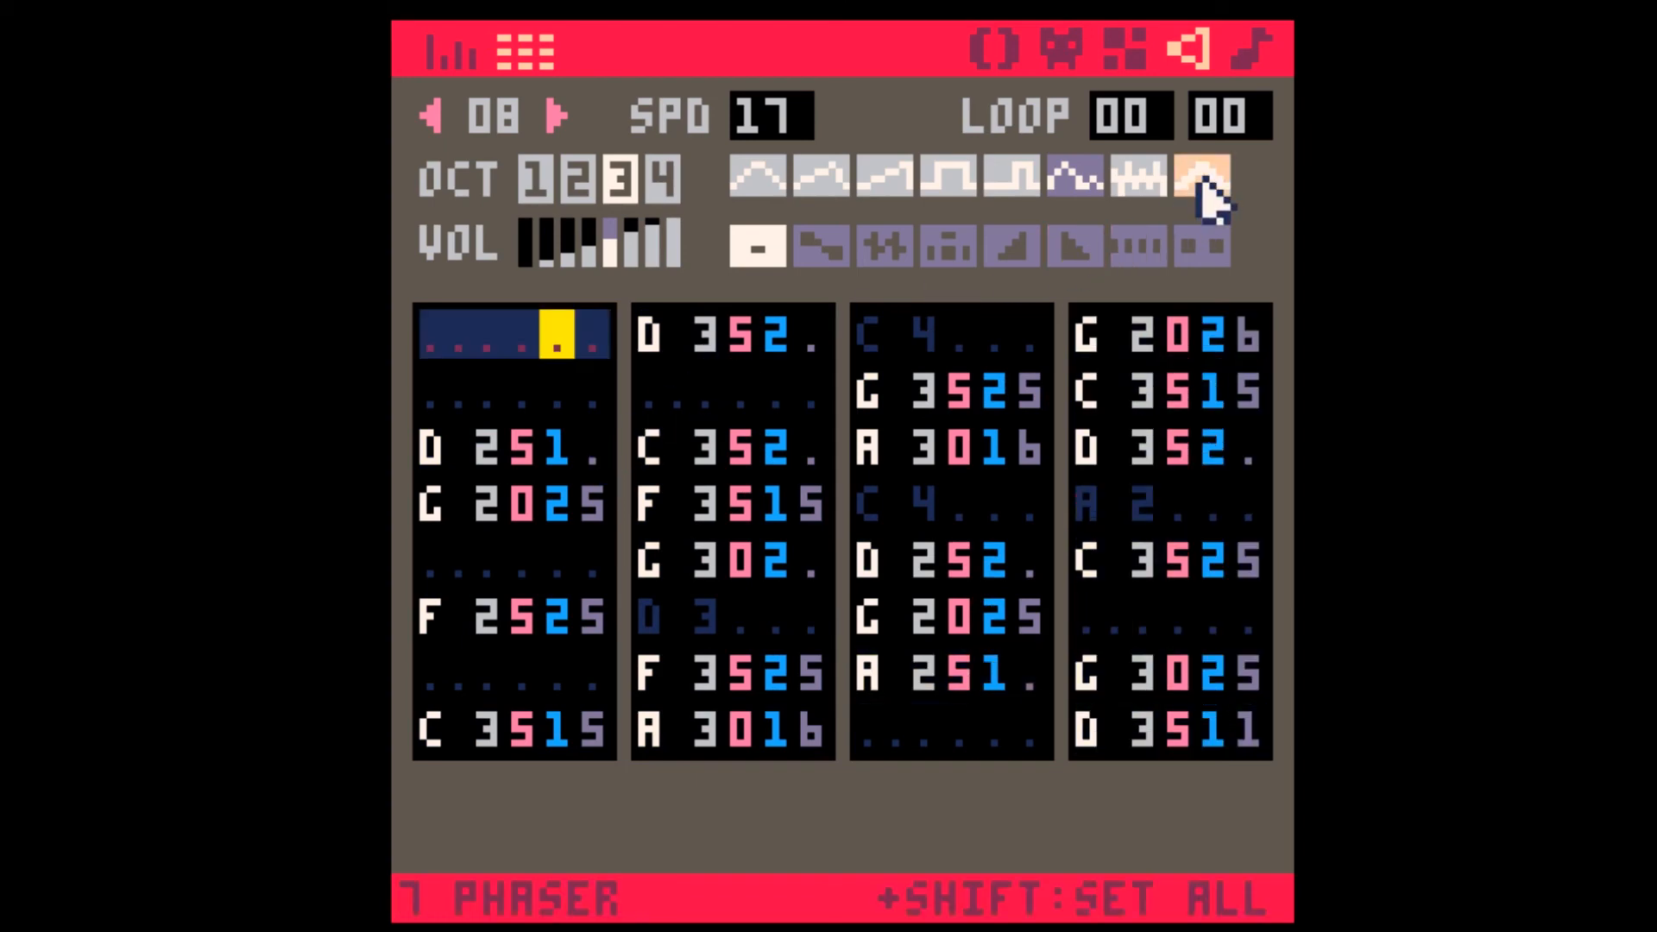
- Set the waveform of all notes in SFX 08 to 7 Phaser and play music pattern 00
shift+click(1204, 183)
click(1252, 52)
key(space)
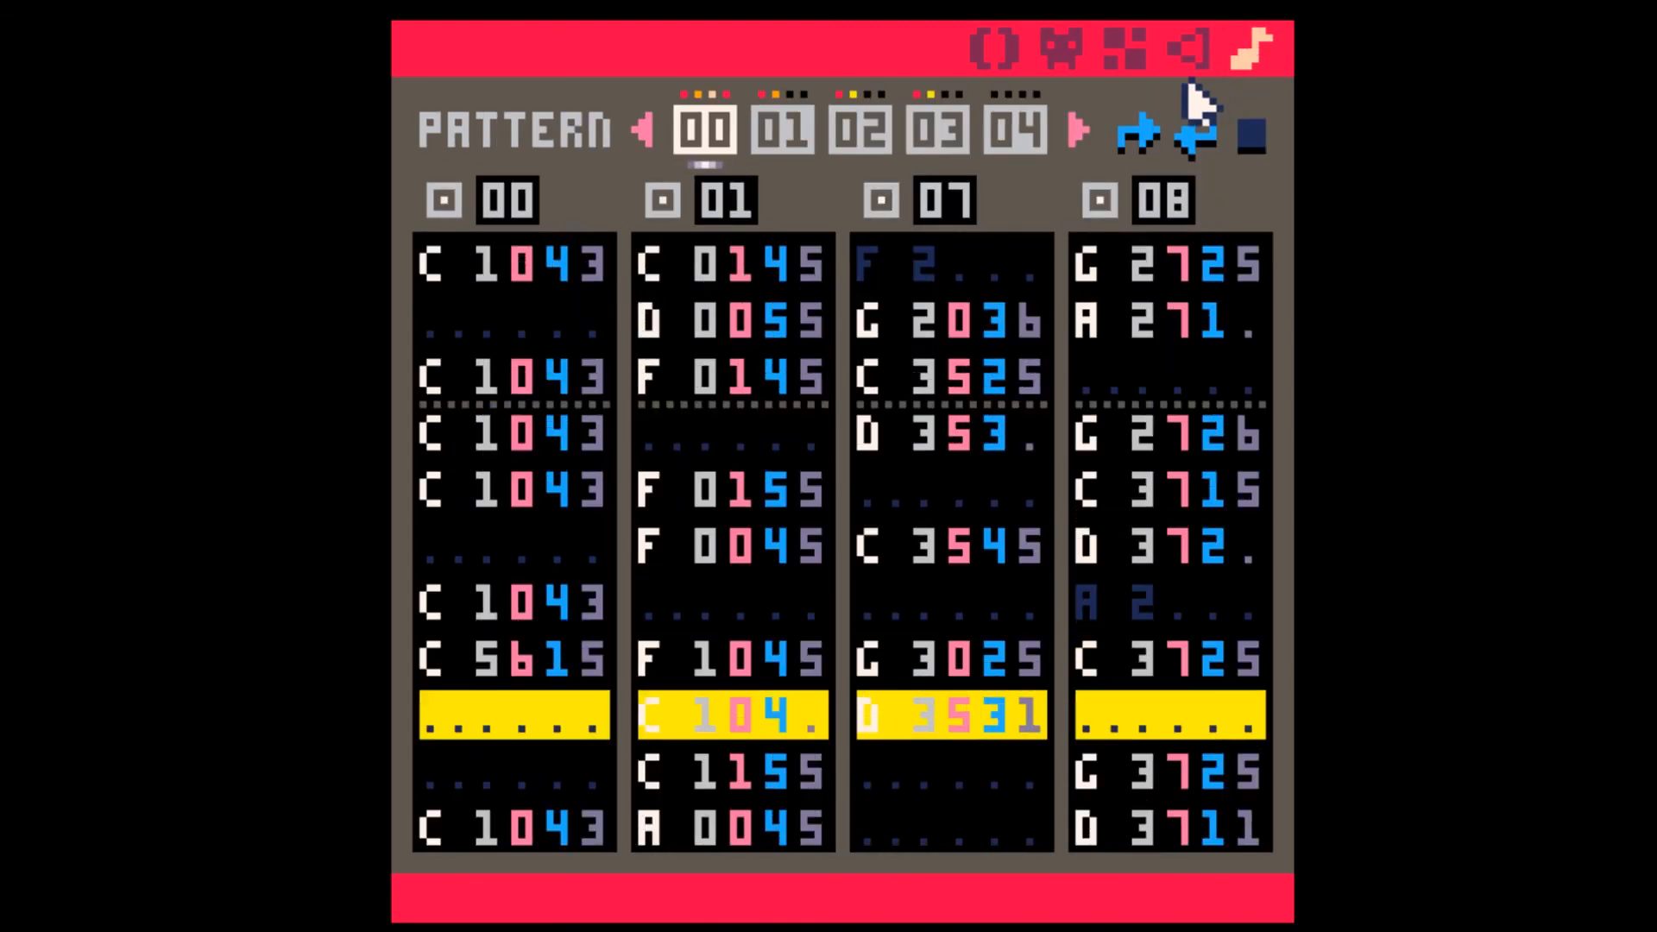
- Apply effect 4 to all notes of SFX 08 while music pattern 00 plays
click(1184, 50)
shift+click(1010, 250)
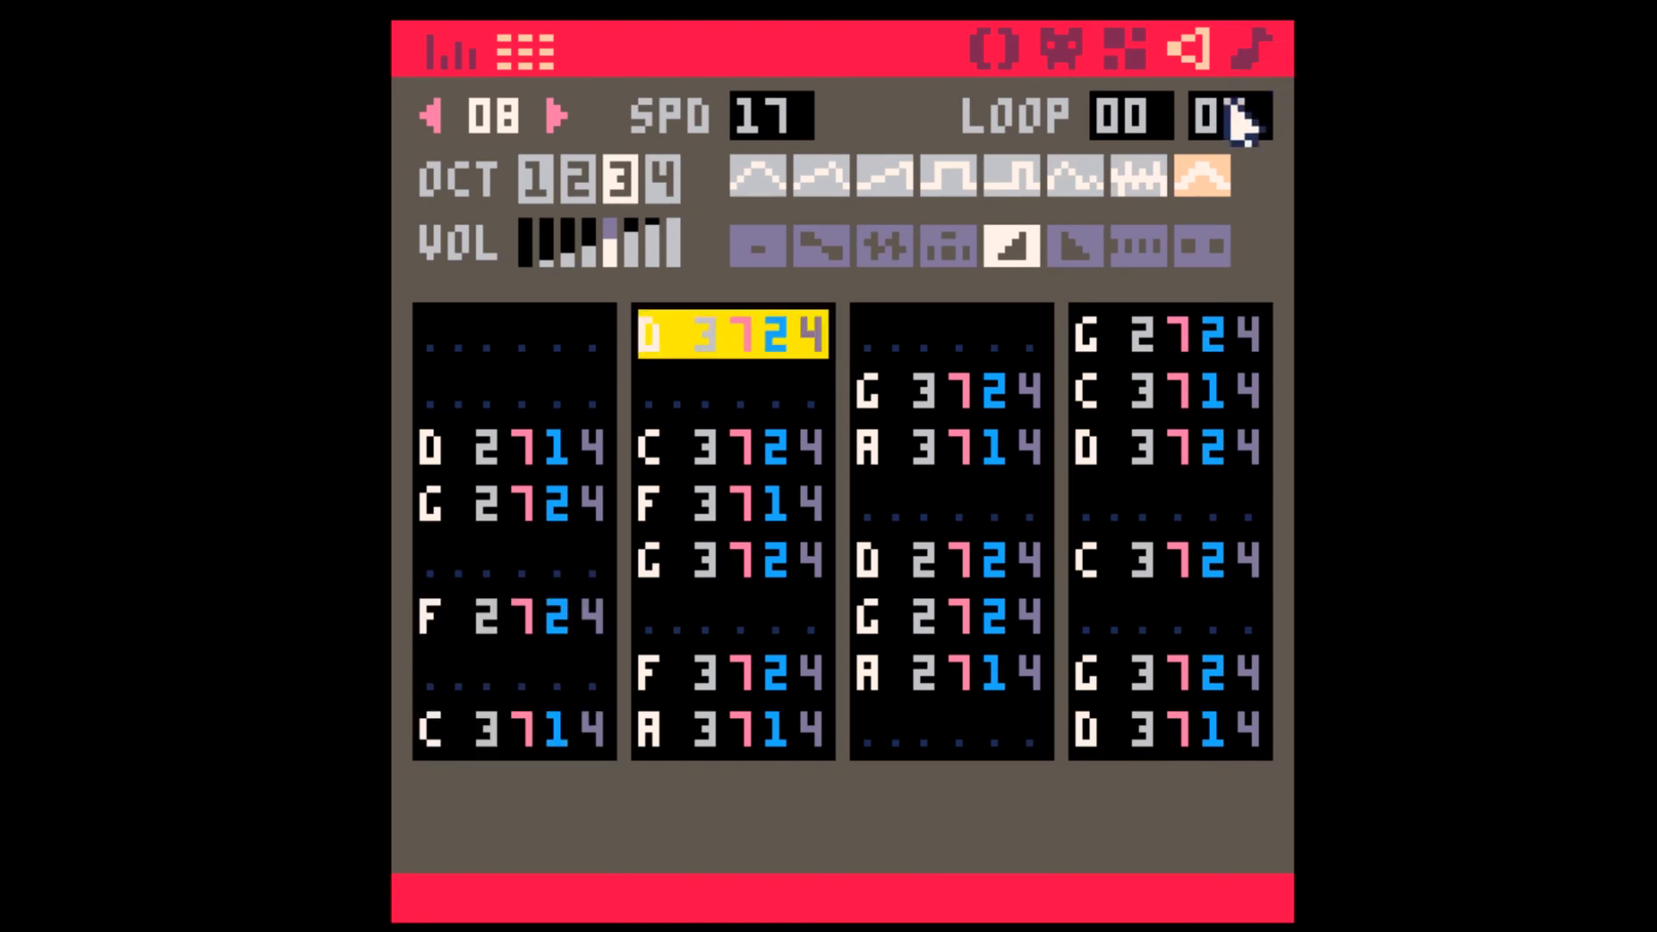
click(1247, 51)
click(1190, 47)
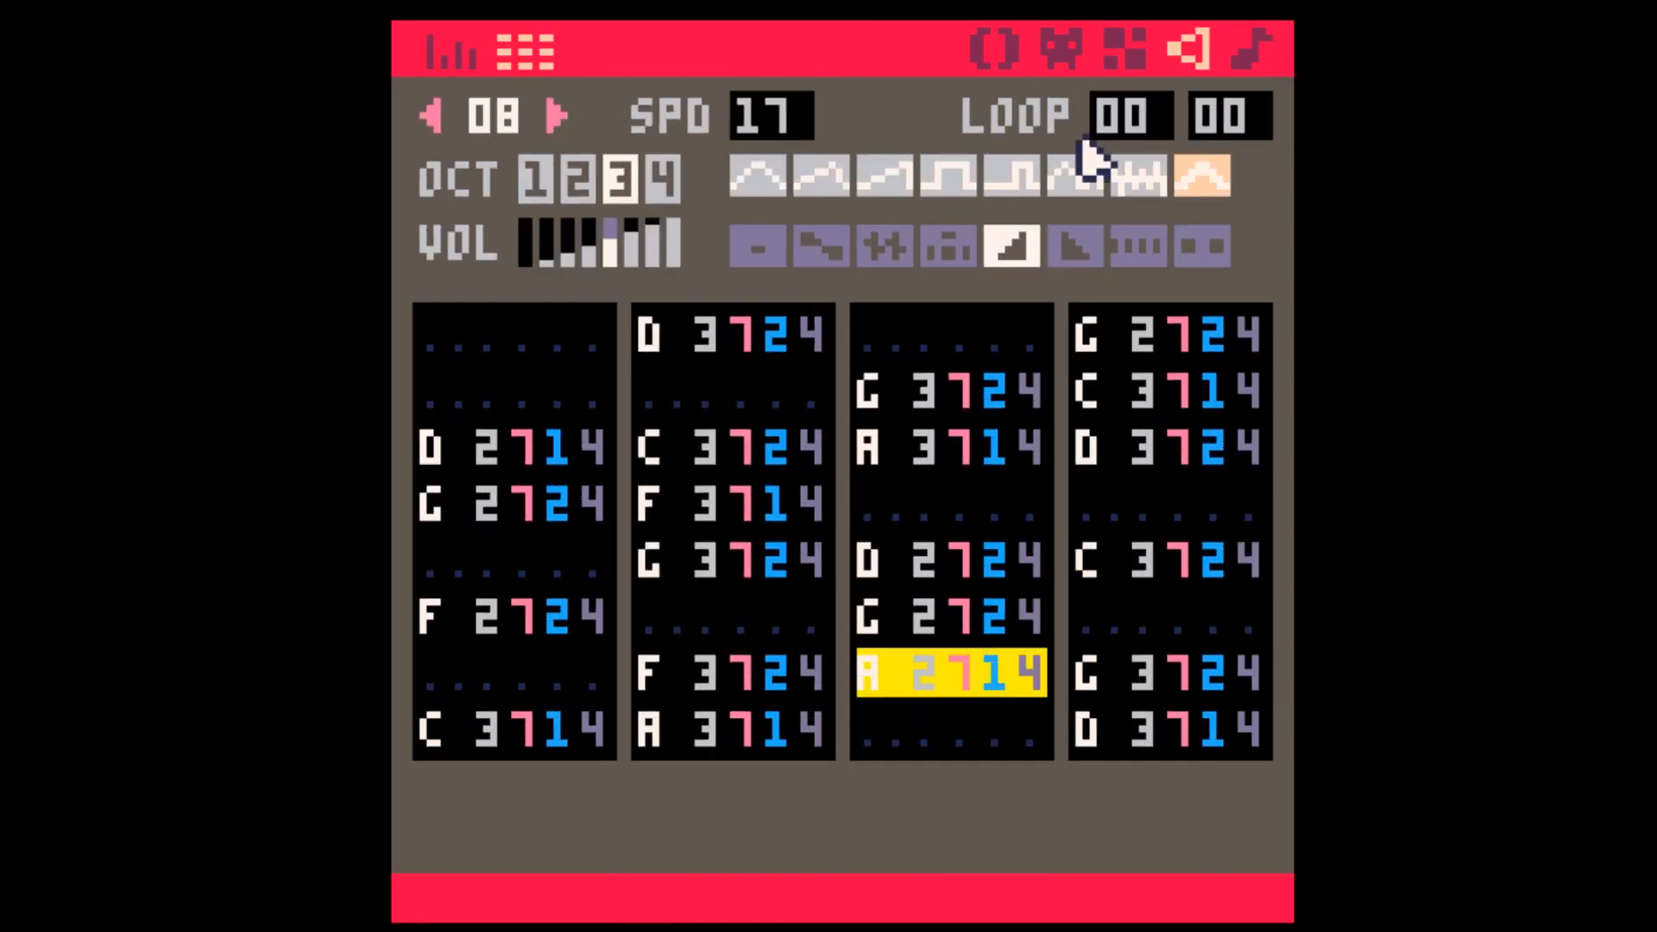
- Set the loop end of SFX 08 to 08, listen to music pattern 00 and stop playback
scroll(1213, 138, up, 8)
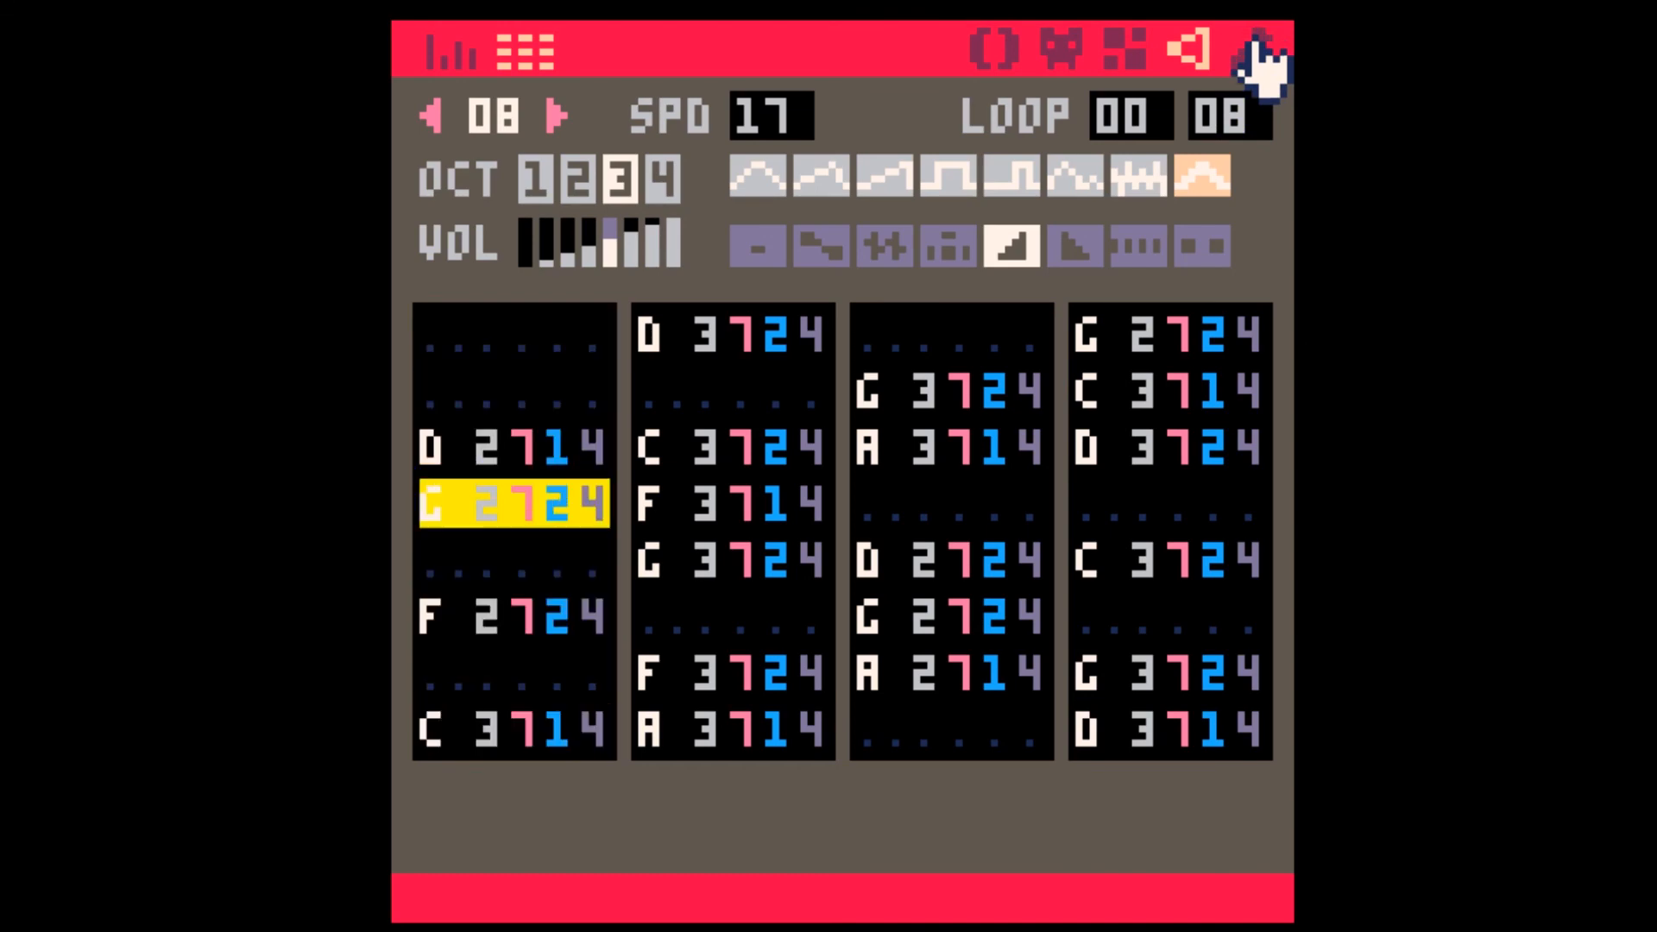
click(1260, 60)
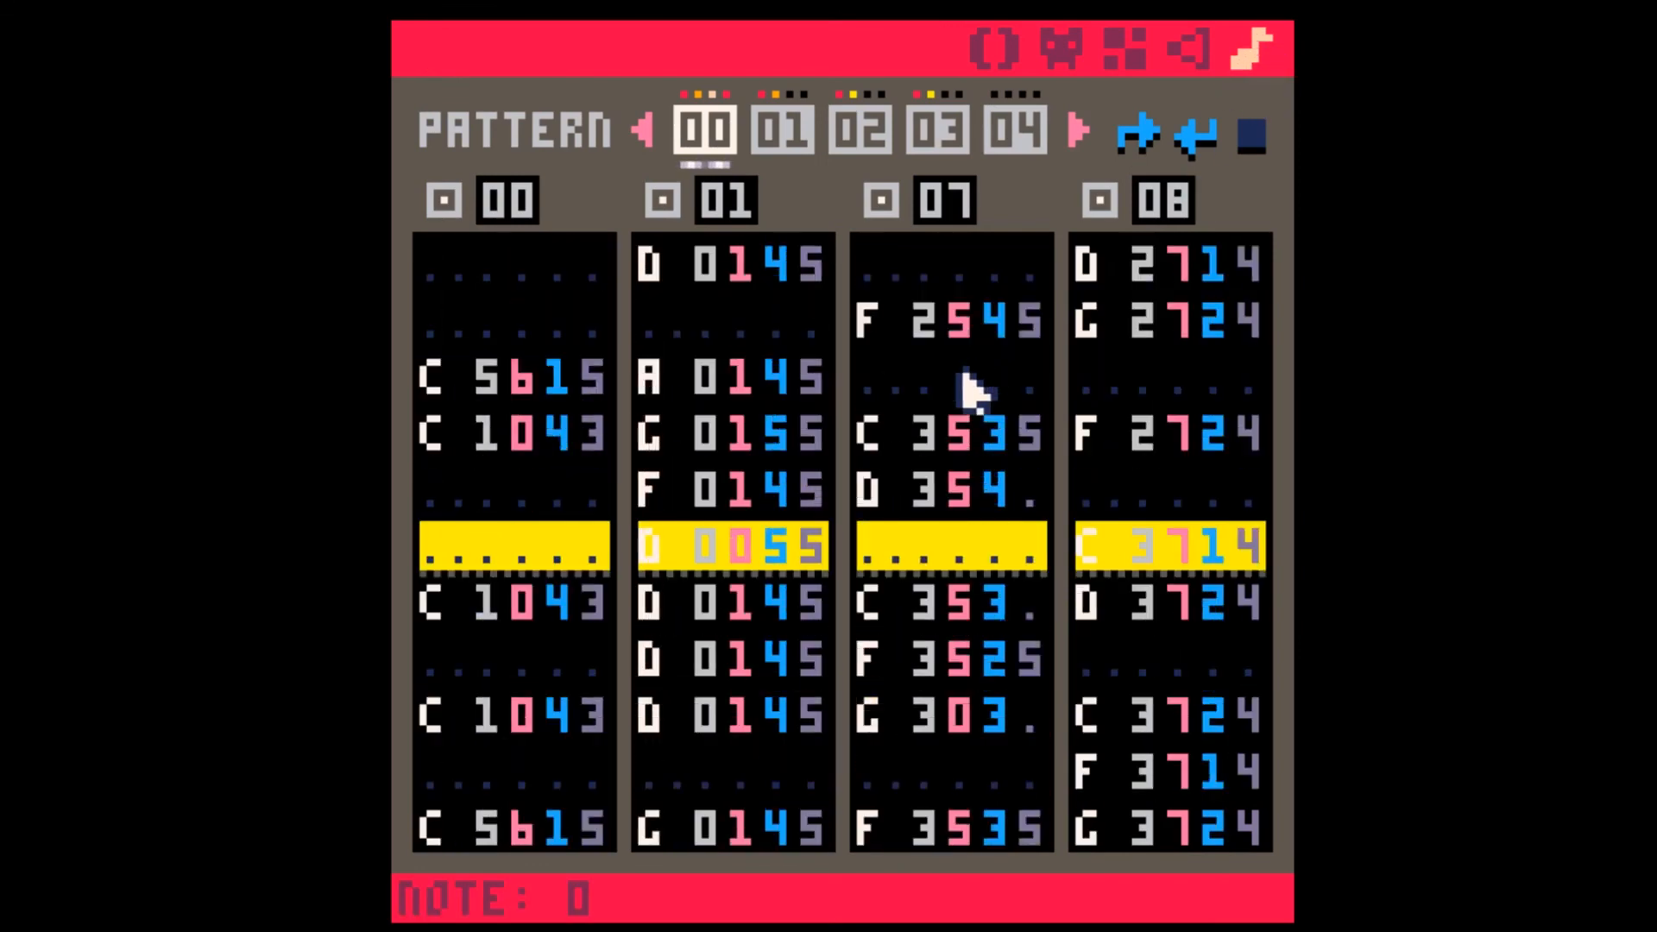
key(space)
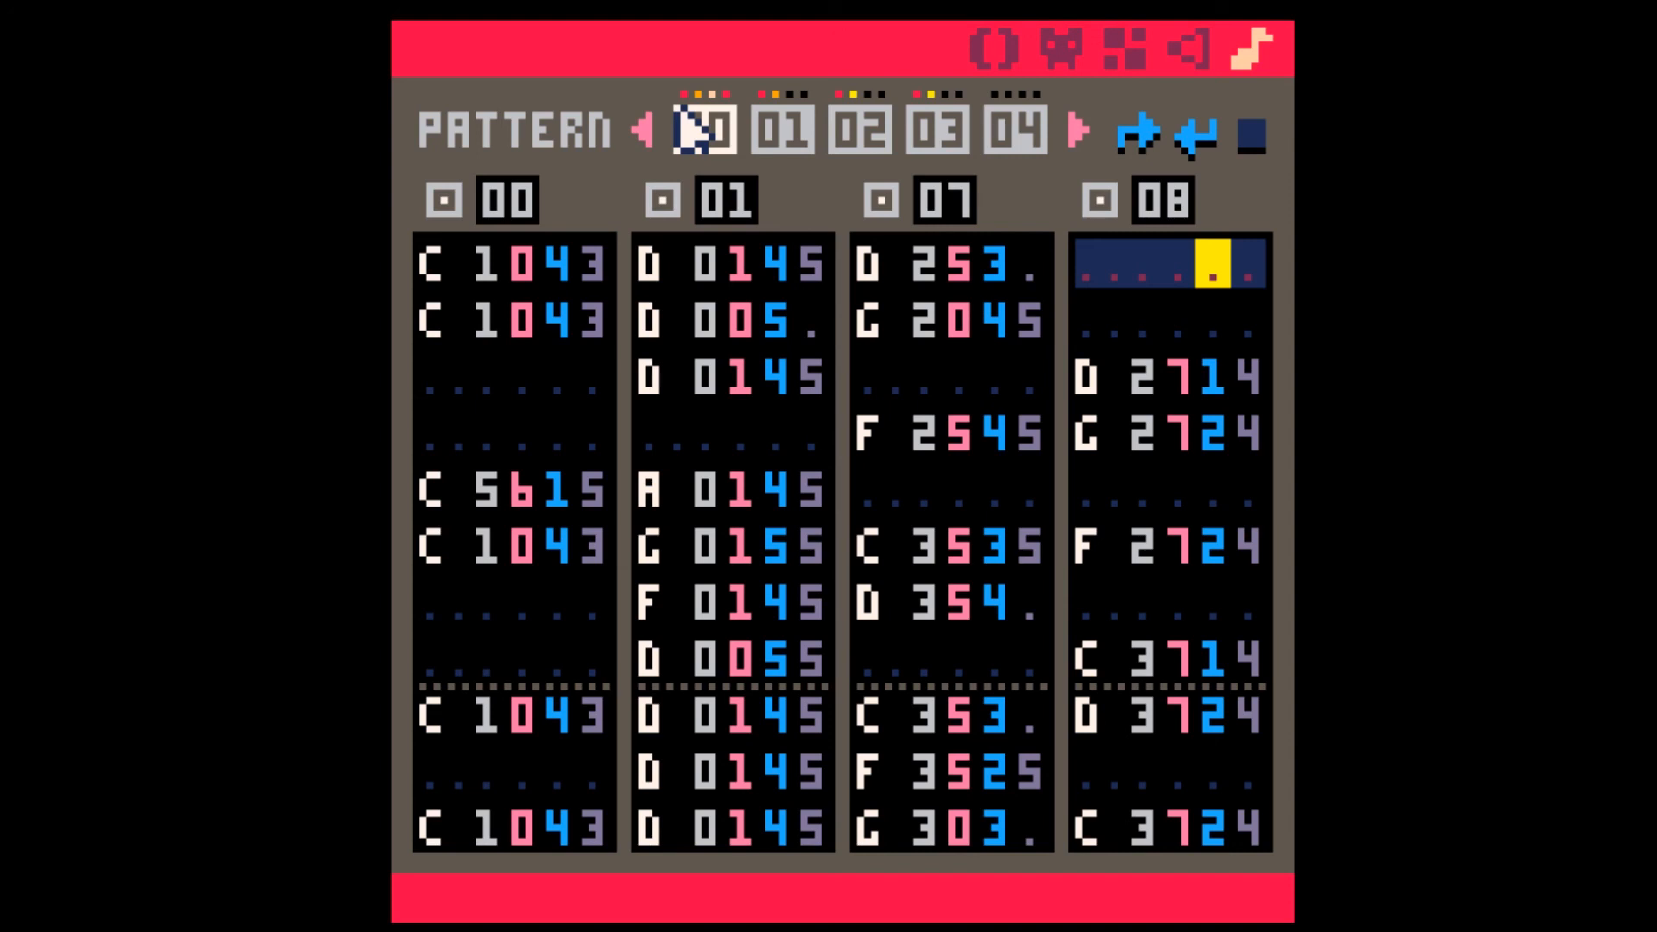
- Enable the third channel of music pattern 01, return to pattern 00 and play it
click(784, 138)
click(833, 134)
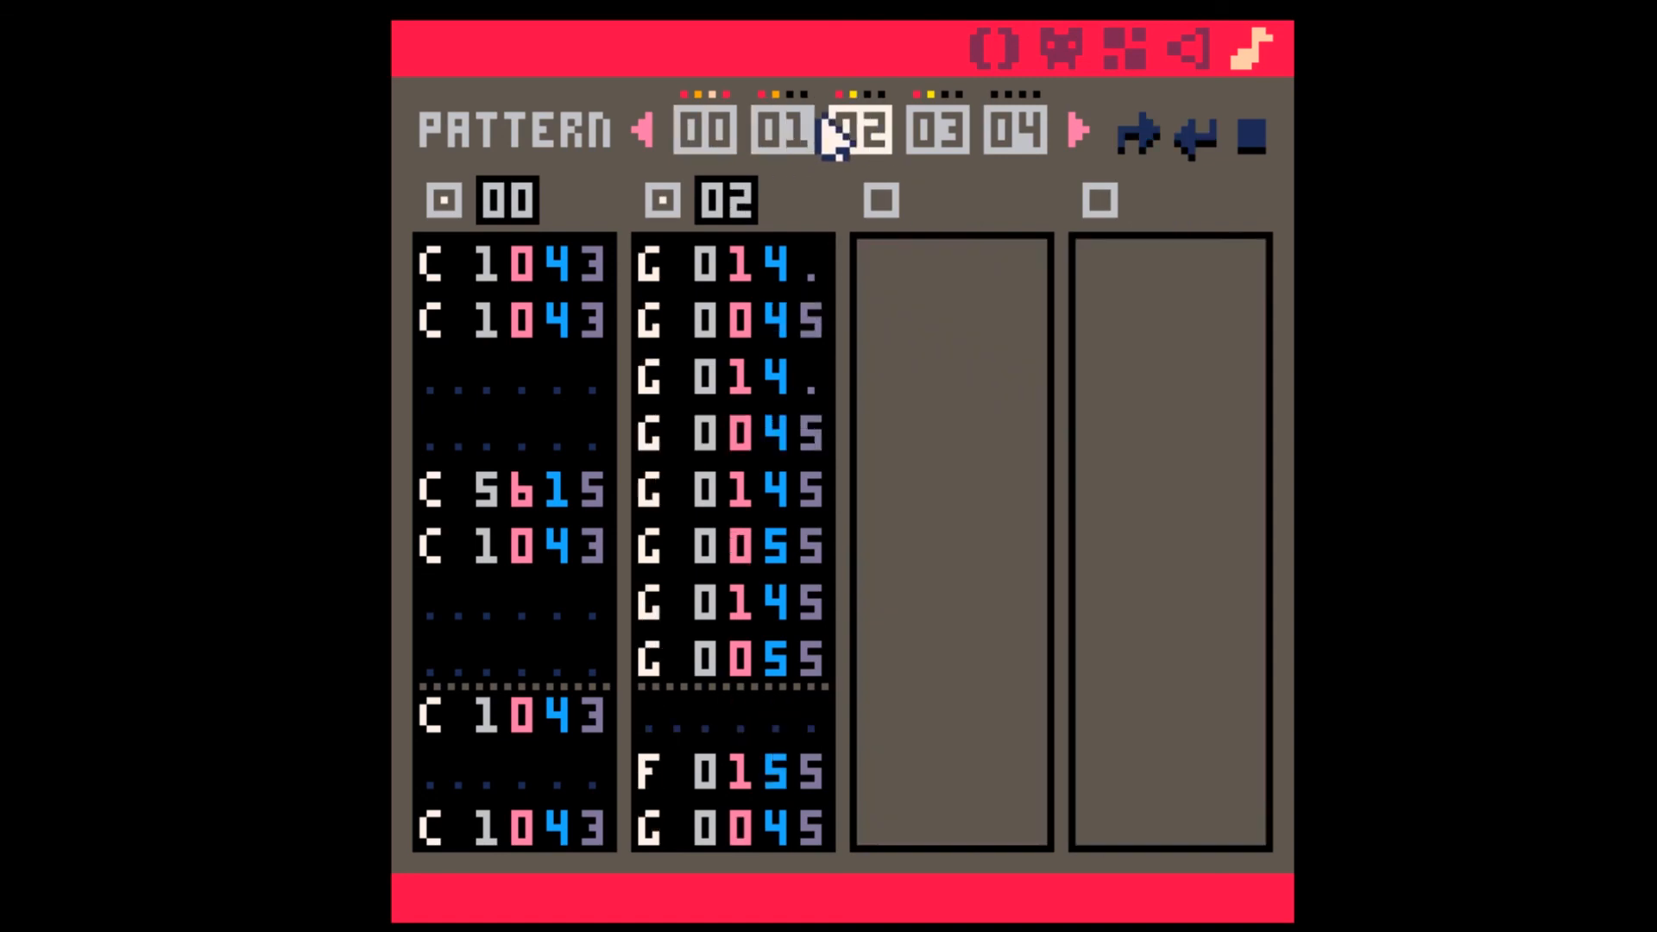
click(761, 138)
click(705, 131)
click(784, 134)
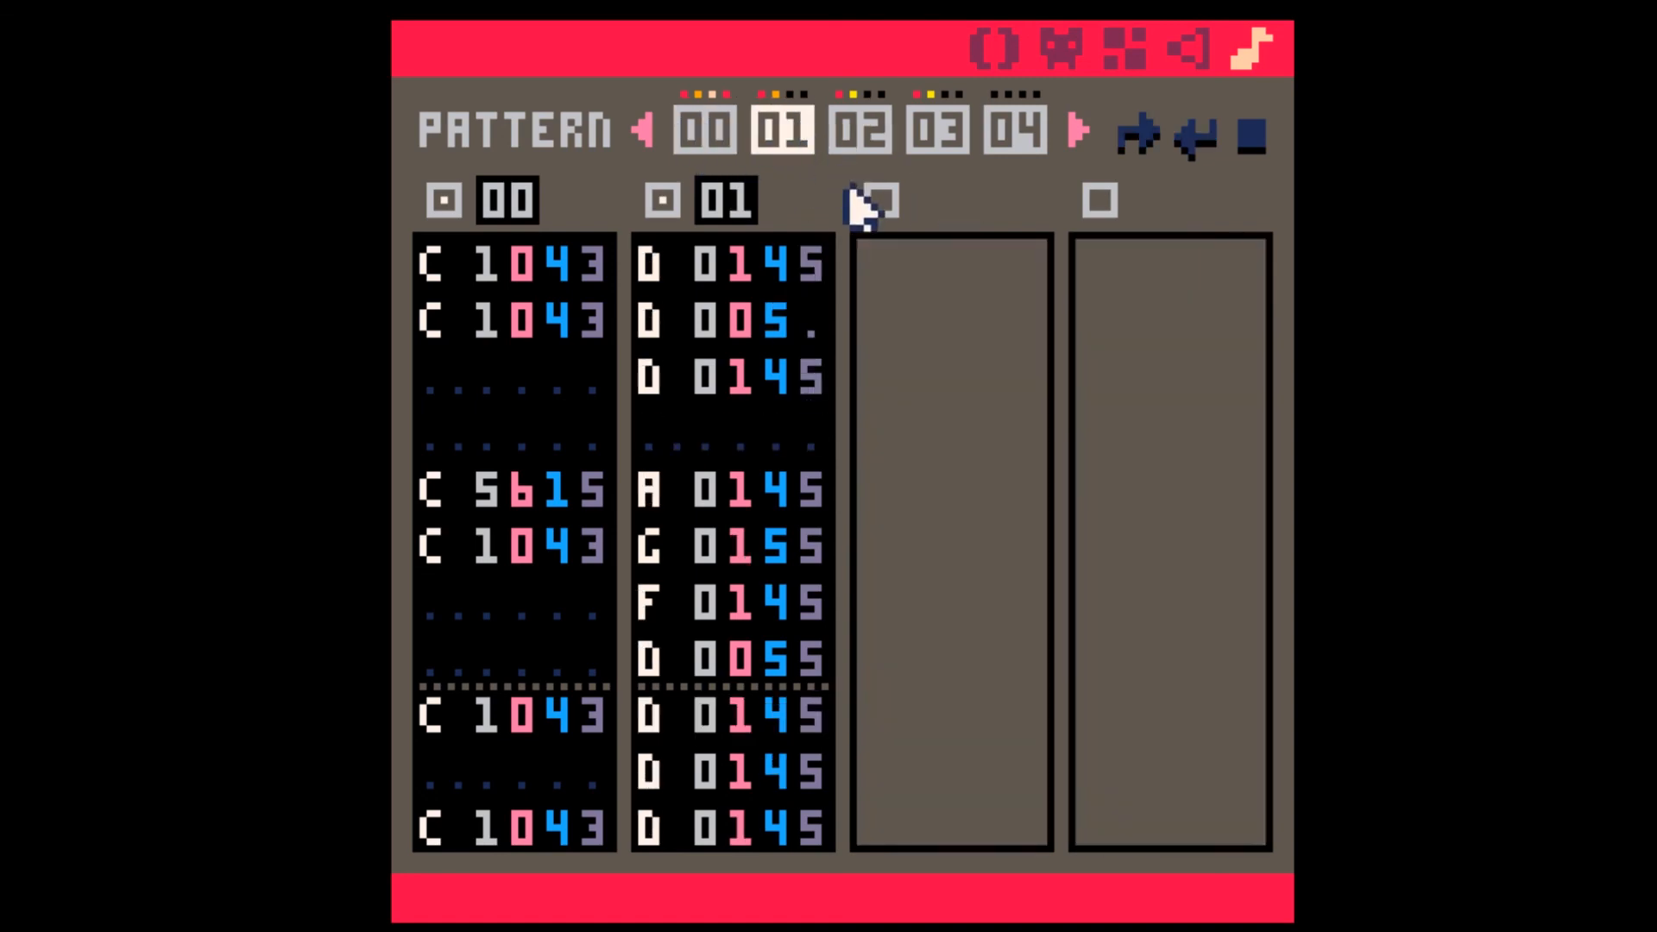
click(881, 200)
drag(962, 211, 766, 136)
click(705, 131)
key(space)
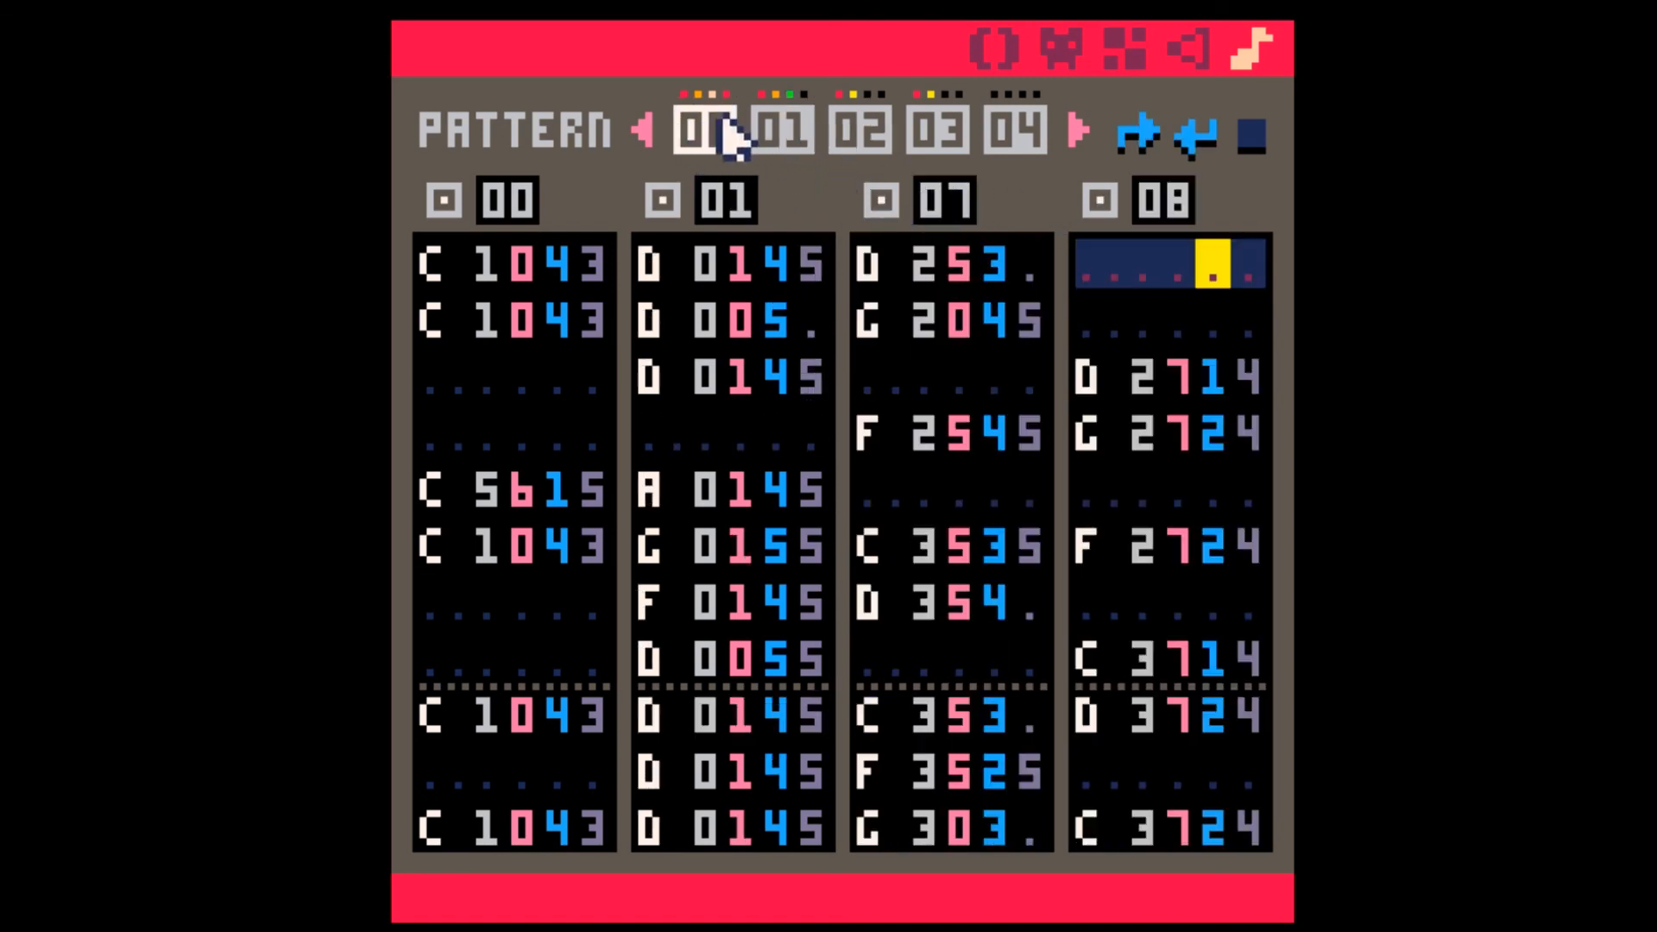